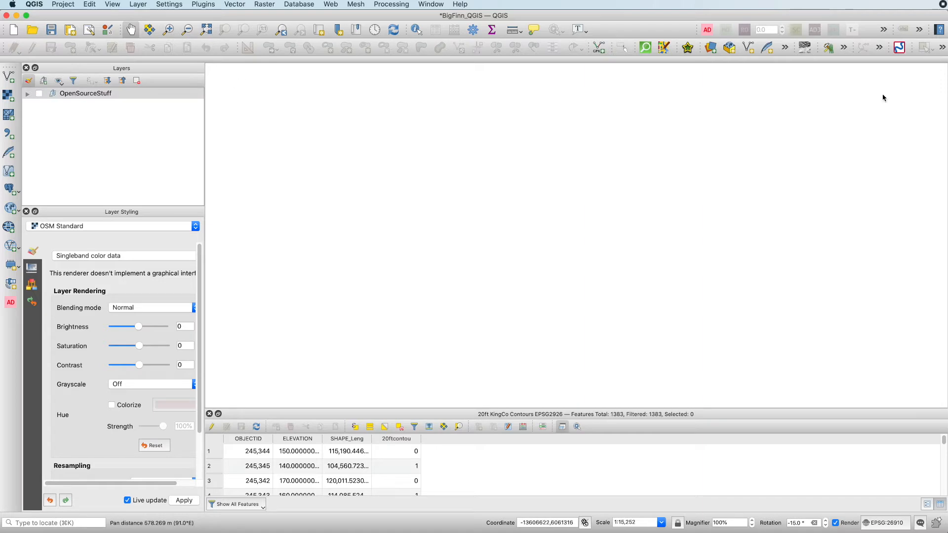
# Step: Close the attribute table, the Layers panel and the Layer Styling panel to leave only the map canvas
pyautogui.click(209, 413)
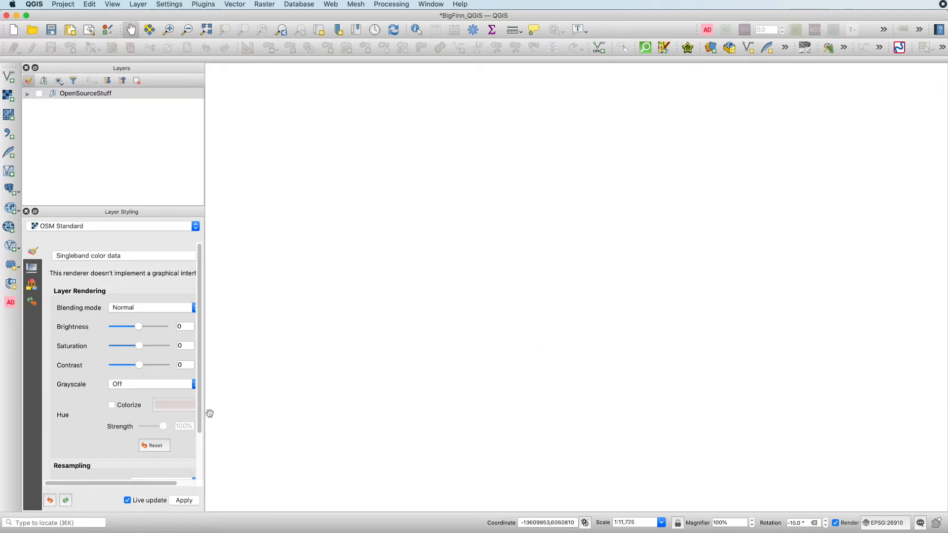
pyautogui.click(26, 68)
pyautogui.click(26, 68)
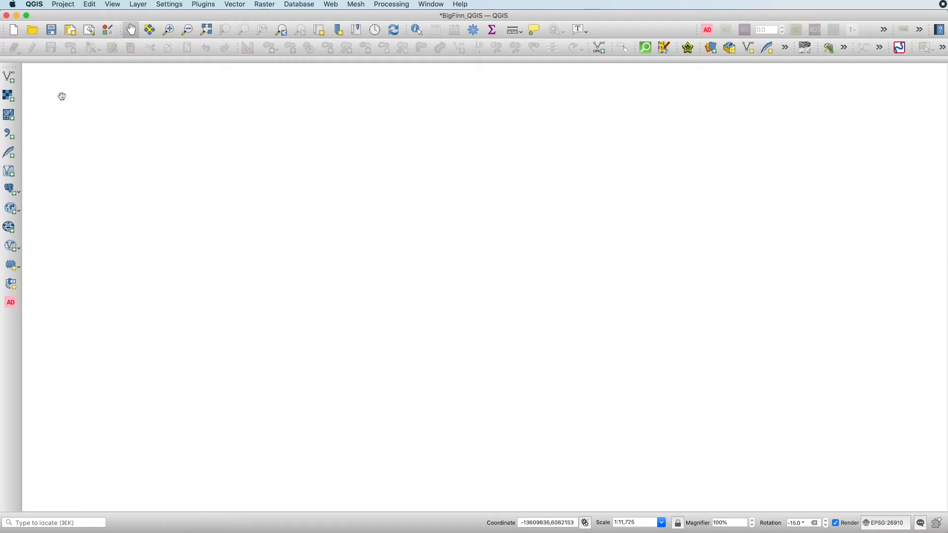
# Step: Show the Layers panel again
pyautogui.click(113, 6)
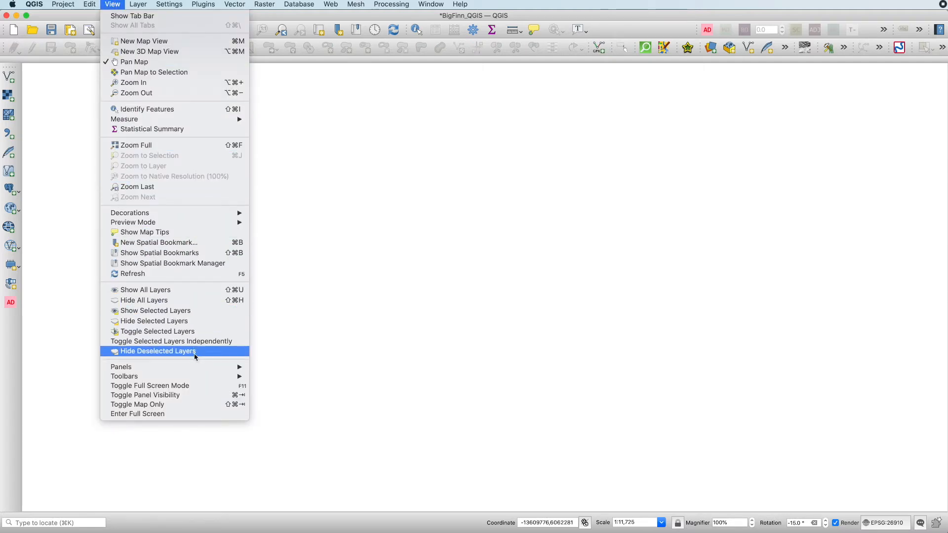
pyautogui.moveTo(209, 366)
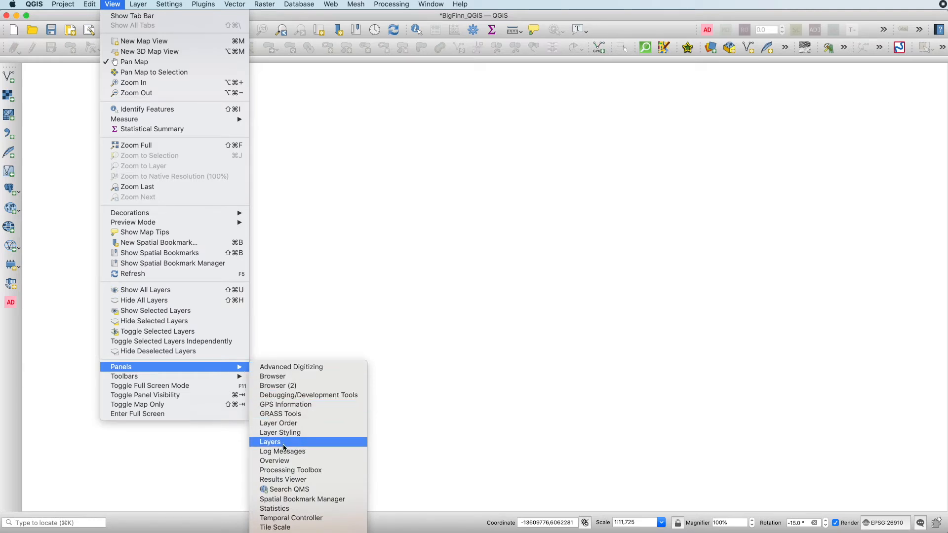
pyautogui.click(284, 444)
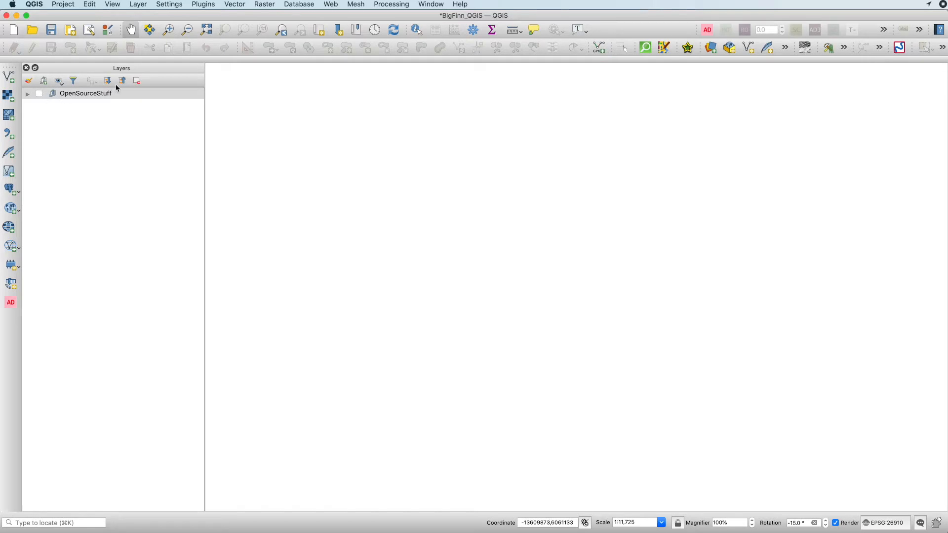
# Step: Show the Layer Styling panel below the Layers panel and enlarge the docked panels
pyautogui.click(120, 6)
pyautogui.moveTo(192, 378)
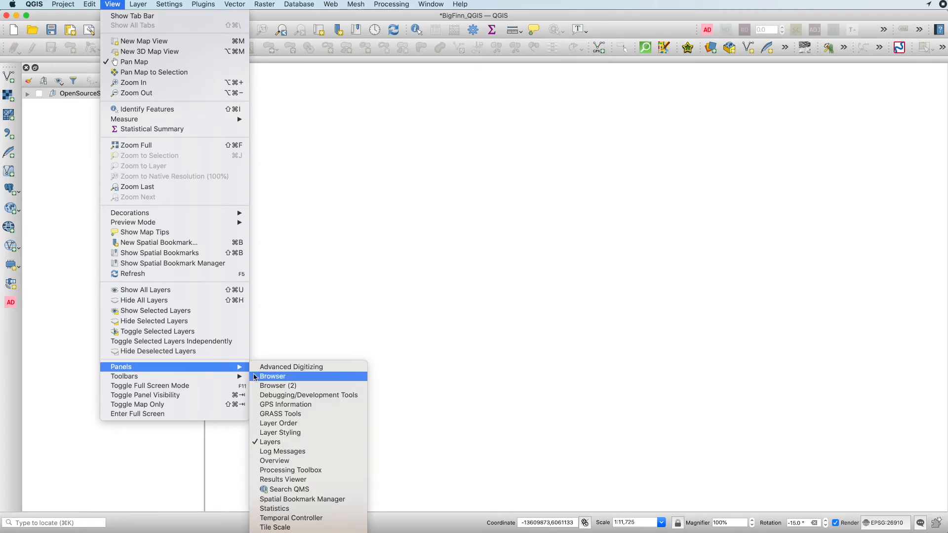
pyautogui.click(280, 432)
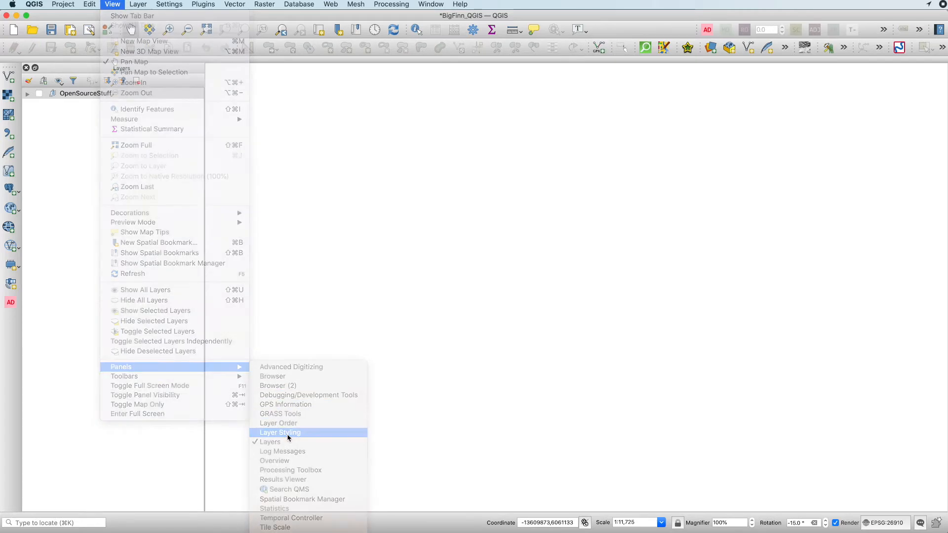
pyautogui.moveTo(102, 288); pyautogui.dragTo(102, 250)
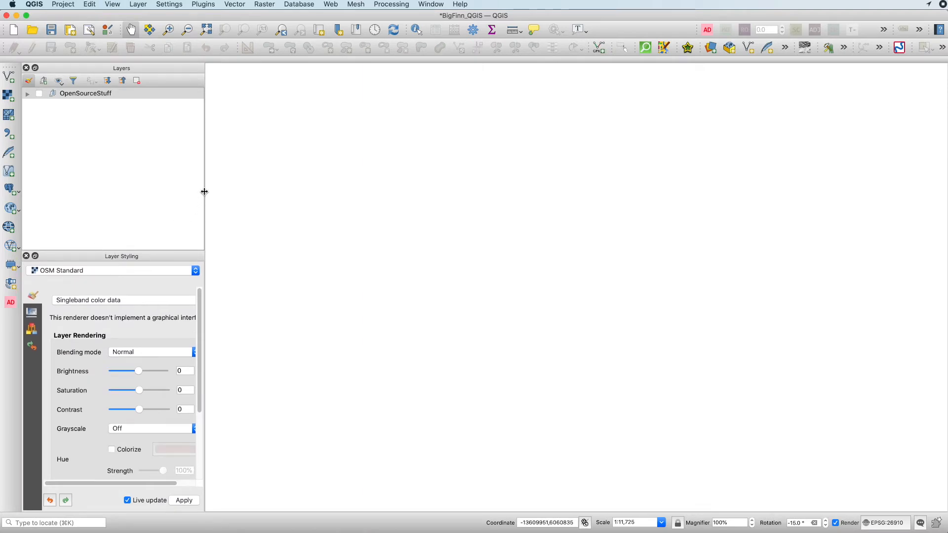
pyautogui.moveTo(204, 191); pyautogui.dragTo(284, 192)
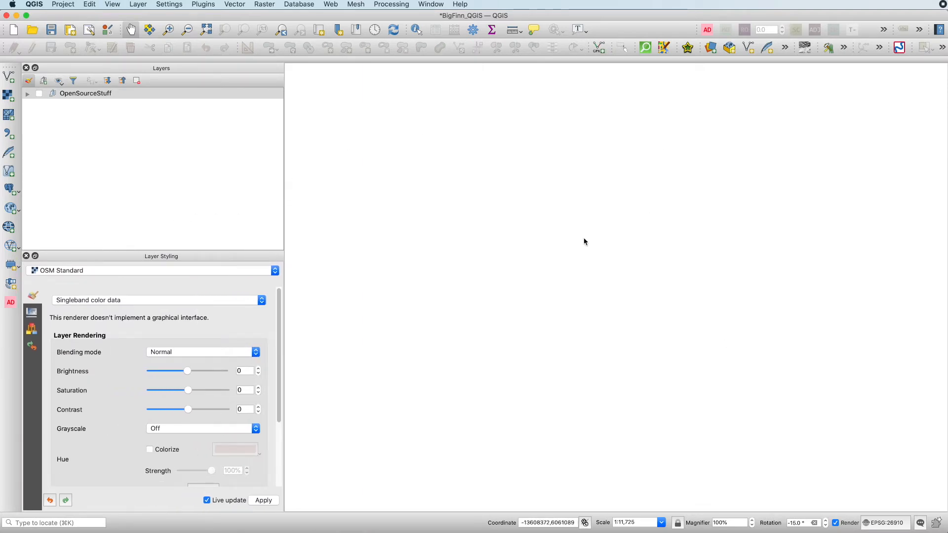
# Step: Switch to Finder and add kingcounty_delivery1_be.tif from the BareEarth folder under RawData's DEM - DSM to the QGIS map
pyautogui.click(39, 94)
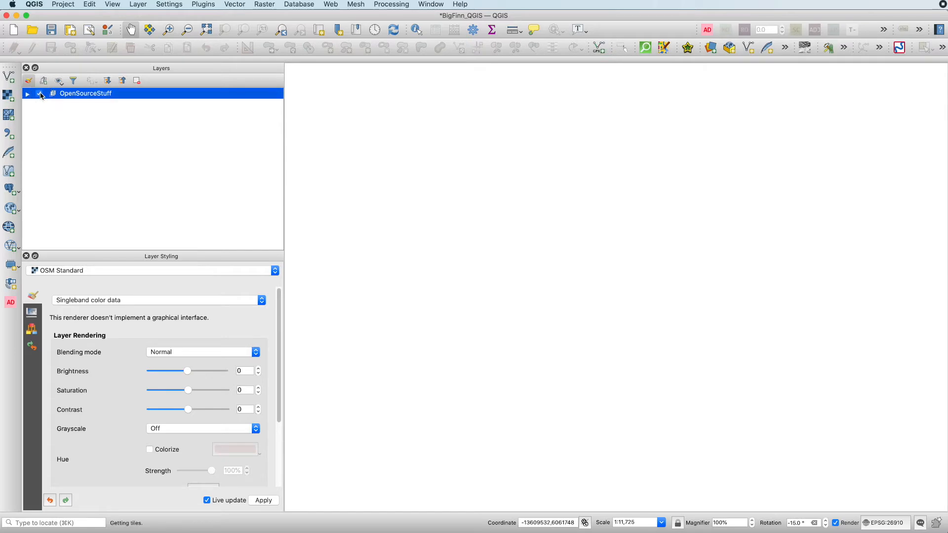
pyautogui.click(40, 94)
pyautogui.moveTo(247, 532); pyautogui.dragTo(660, 81)
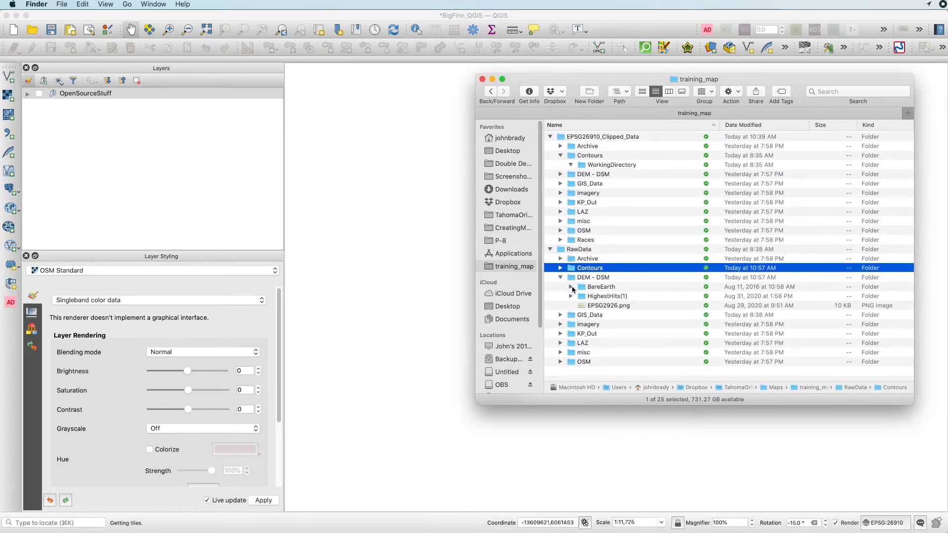
pyautogui.click(572, 287)
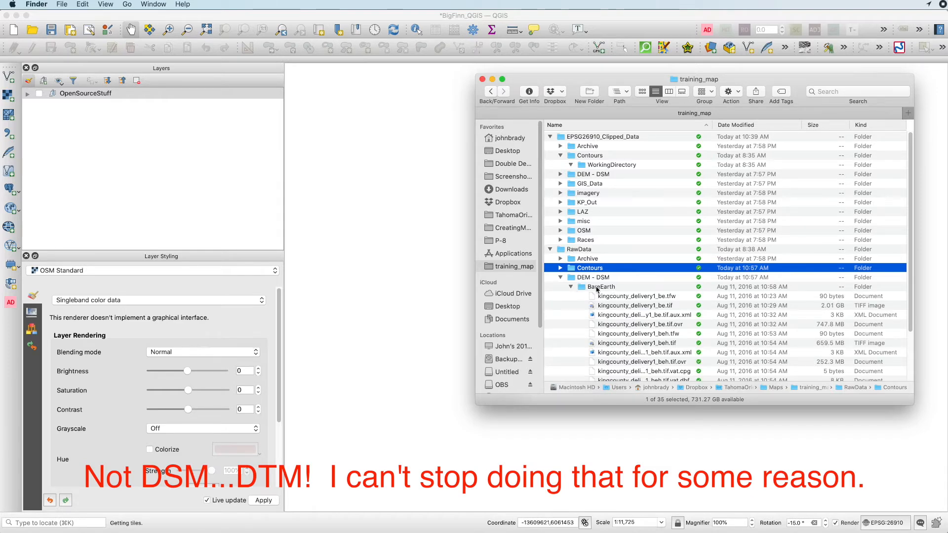
pyautogui.scroll(-4, 597, 289)
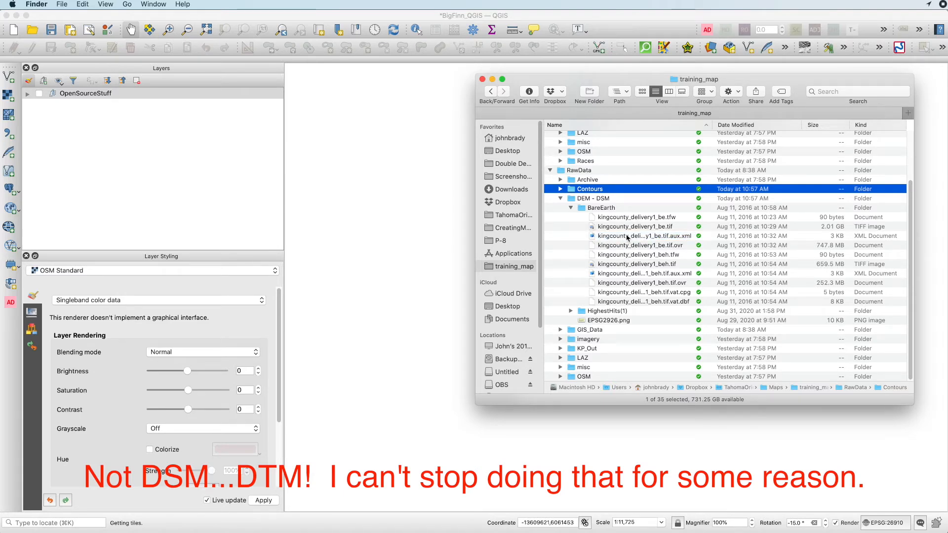
pyautogui.moveTo(628, 229); pyautogui.dragTo(395, 235)
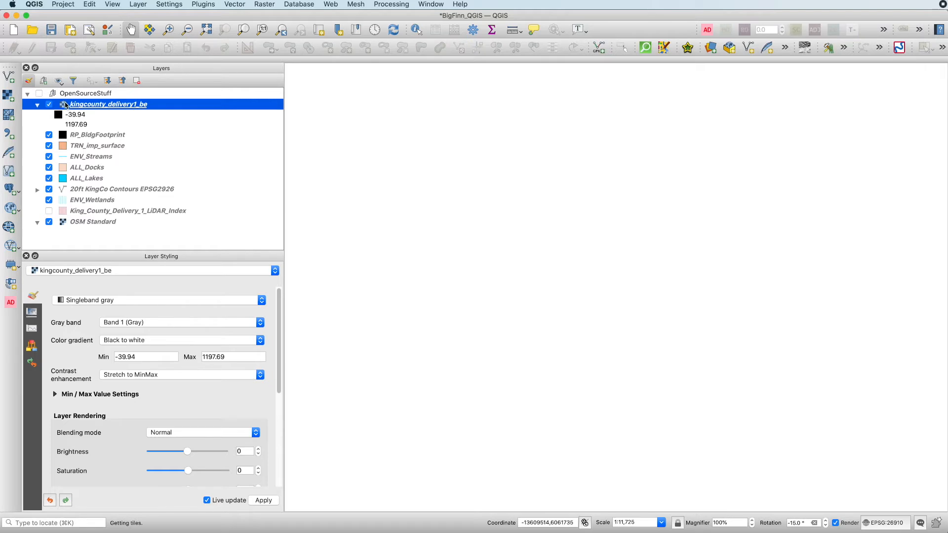
# Step: Move the kingcounty_delivery1_be layer out of the OpenSourceStuff group and collapse the group
pyautogui.moveTo(65, 105); pyautogui.dragTo(83, 92)
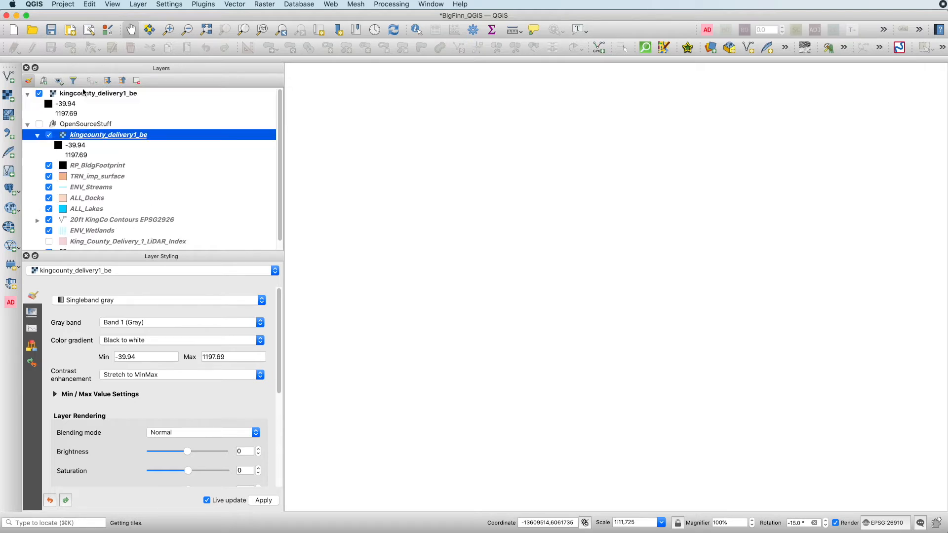
pyautogui.click(28, 124)
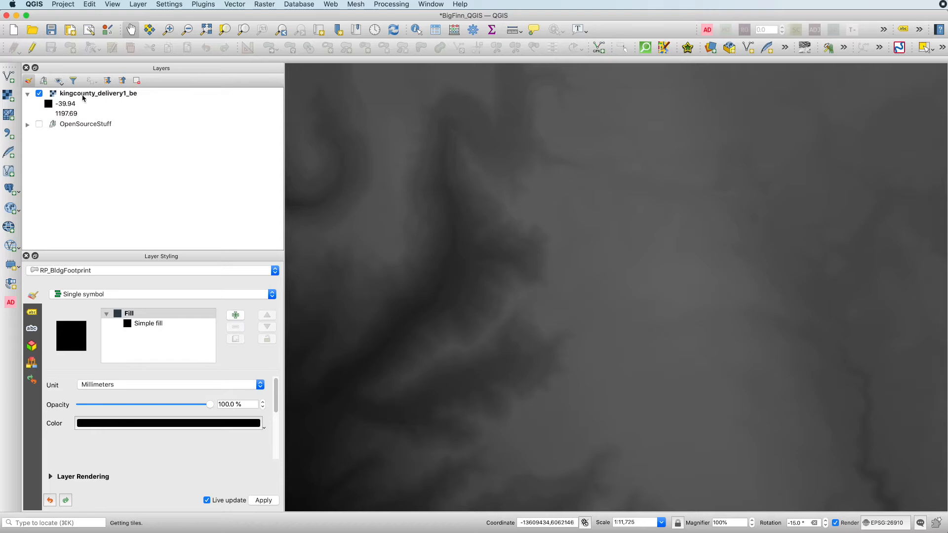
pyautogui.click(72, 104)
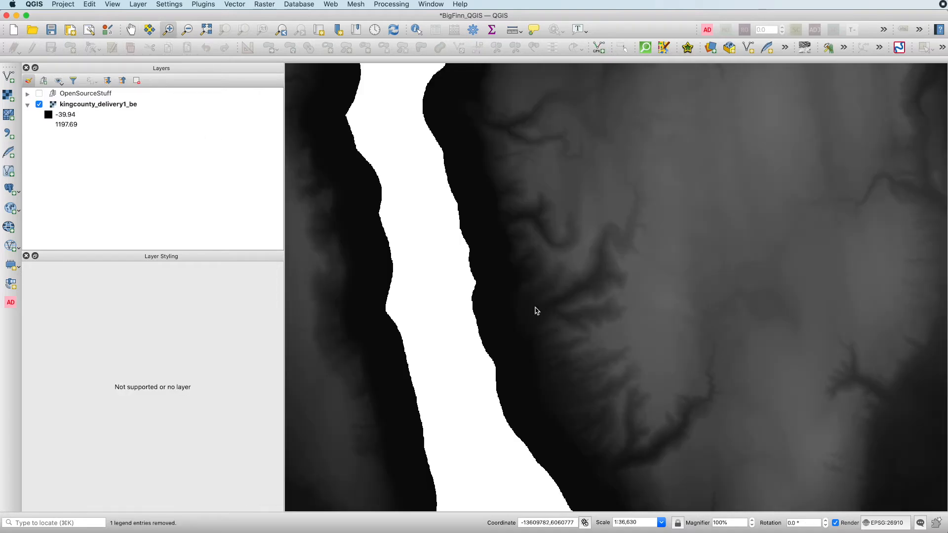
# Step: Zoom out to view the overall coverage of the kingcounty_delivery1_be raster, and return to the previous view
pyautogui.click(187, 30)
pyautogui.click(584, 297)
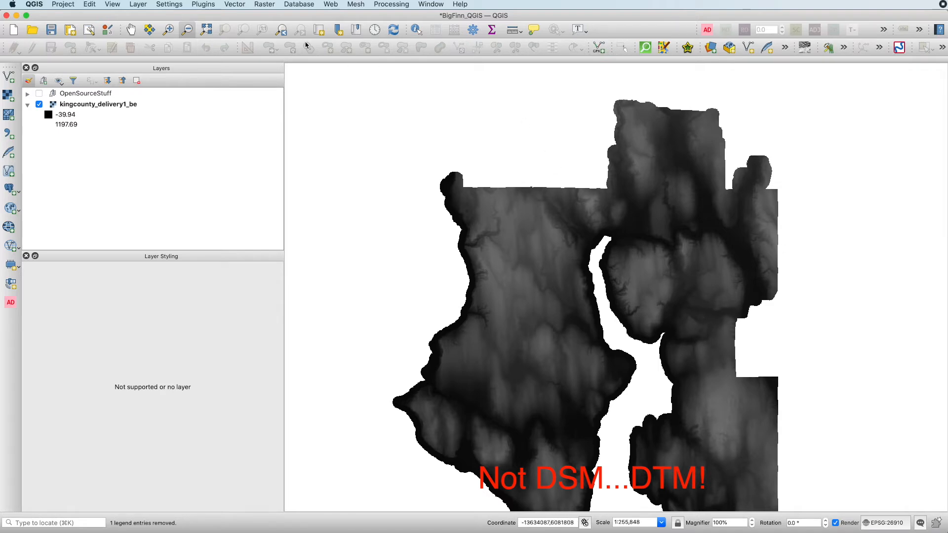
pyautogui.click(280, 30)
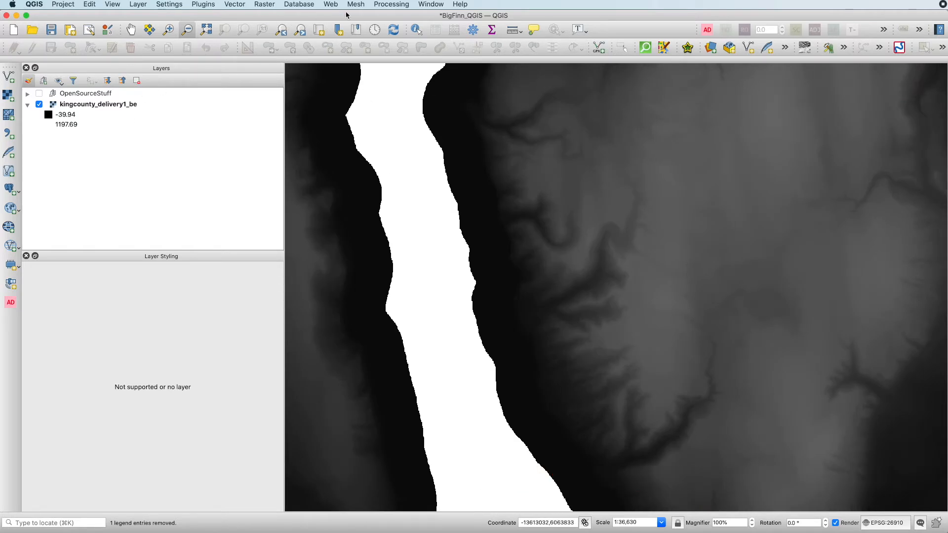
# Step: Add the OSM Standard basemap from QuickMapServices
pyautogui.click(331, 5)
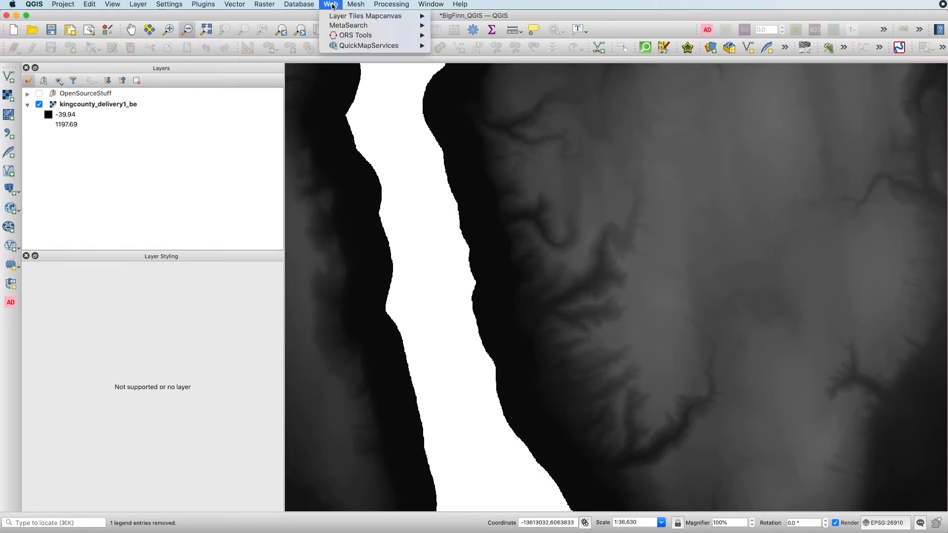
pyautogui.moveTo(358, 49)
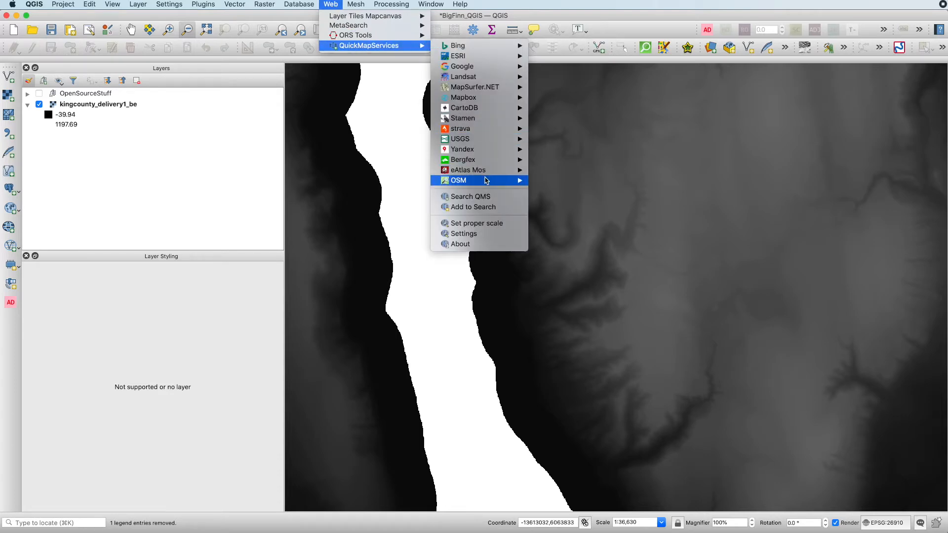
pyautogui.moveTo(487, 181)
pyautogui.click(571, 202)
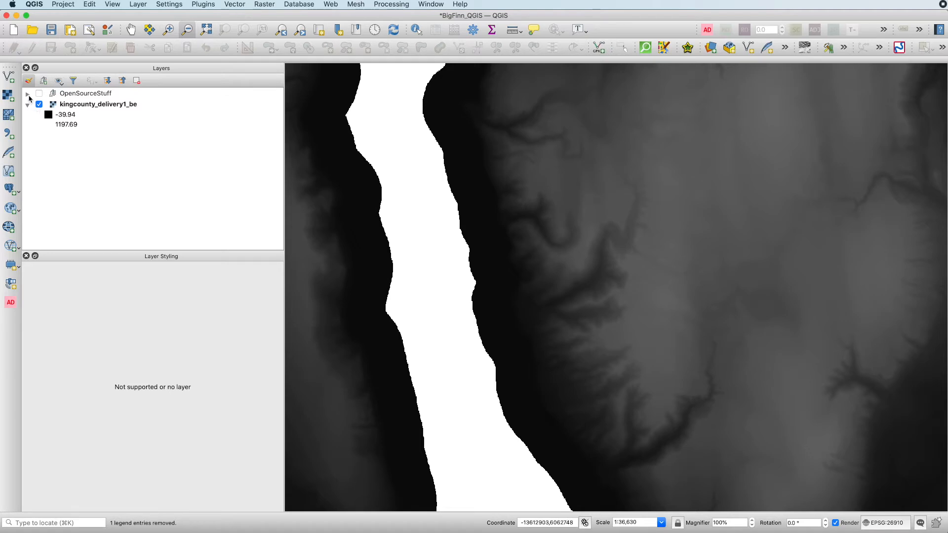
# Step: Move one OSM Standard layer out of the OpenSourceStuff group to the top of the layer order and collapse the group
pyautogui.click(27, 94)
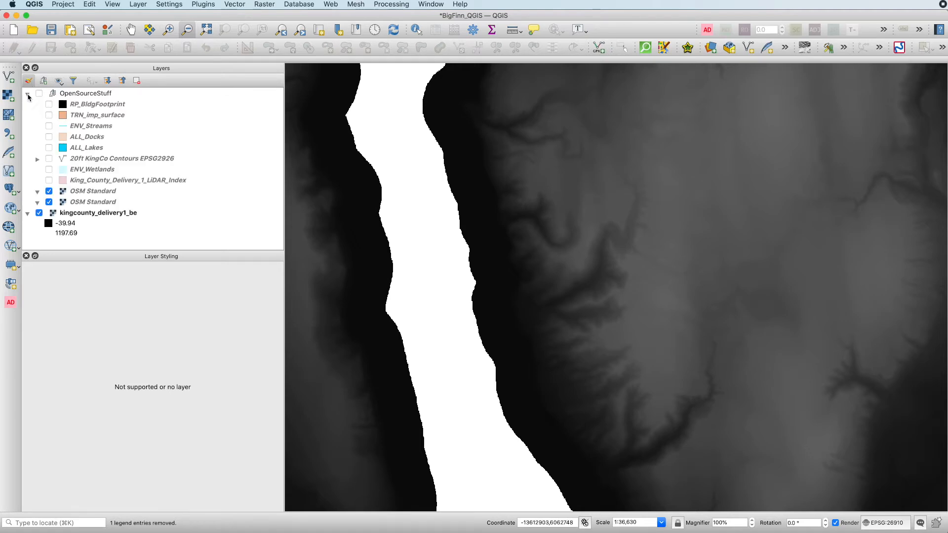
pyautogui.moveTo(81, 203); pyautogui.dragTo(111, 91)
pyautogui.moveTo(72, 201); pyautogui.dragTo(78, 93)
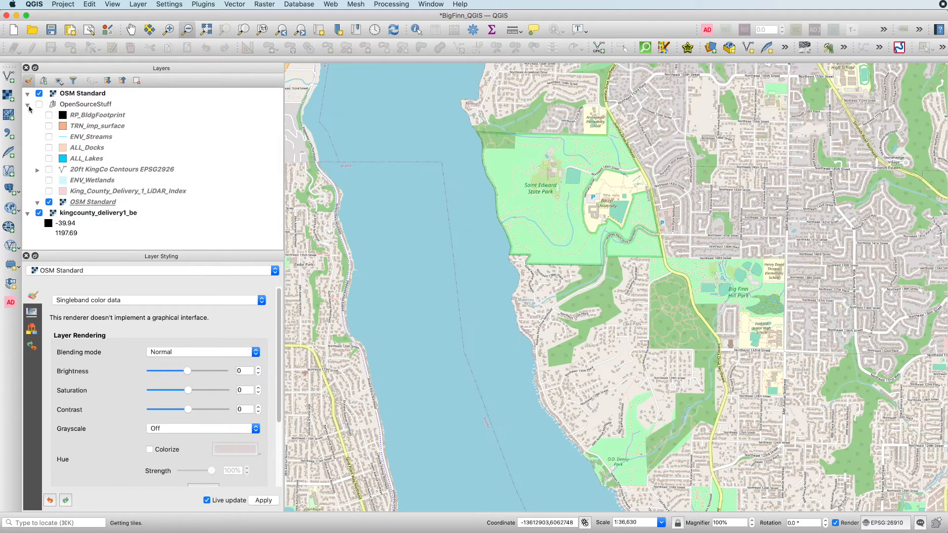
pyautogui.click(28, 106)
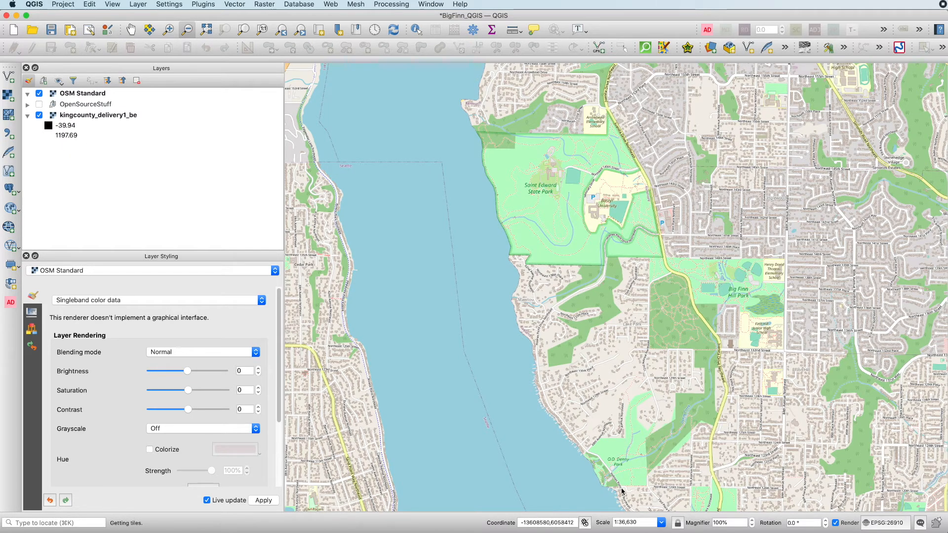
# Step: Frame the Saint Edward State Park and Big Finn Hill Park area on the map and hide the OSM Standard layer
pyautogui.click(132, 31)
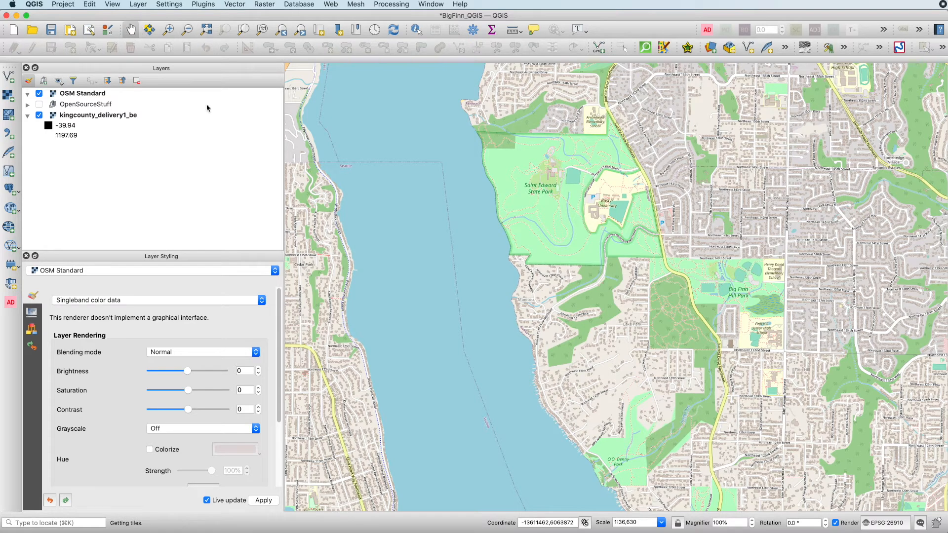
pyautogui.moveTo(563, 286); pyautogui.dragTo(475, 296)
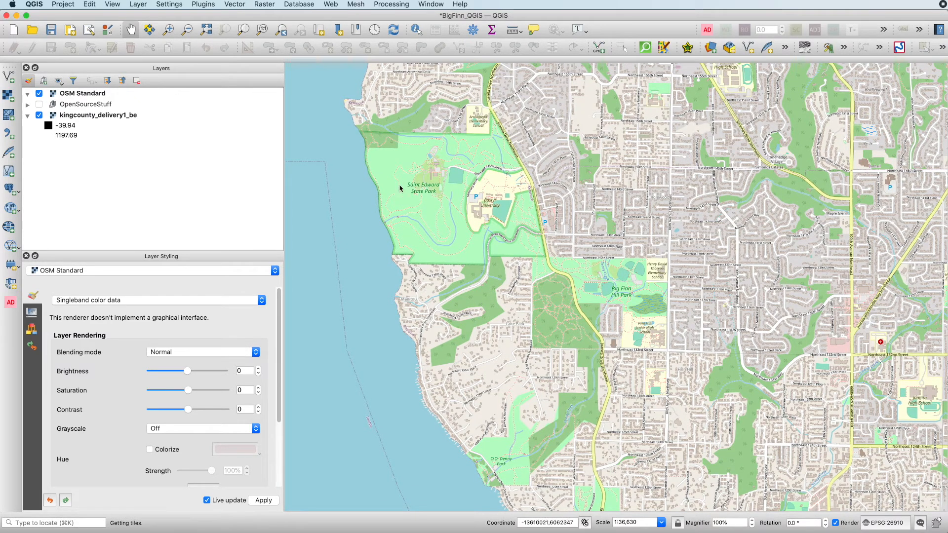
pyautogui.click(39, 94)
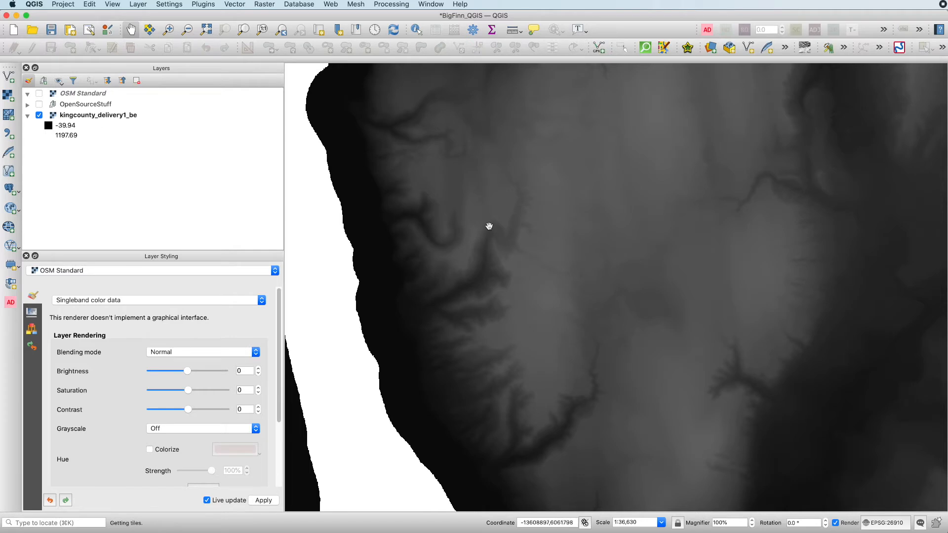
# Step: Start exporting the kingcounty_delivery1_be raster as raw-data GeoTIFF and set the export extent to the map canvas
pyautogui.click(95, 116)
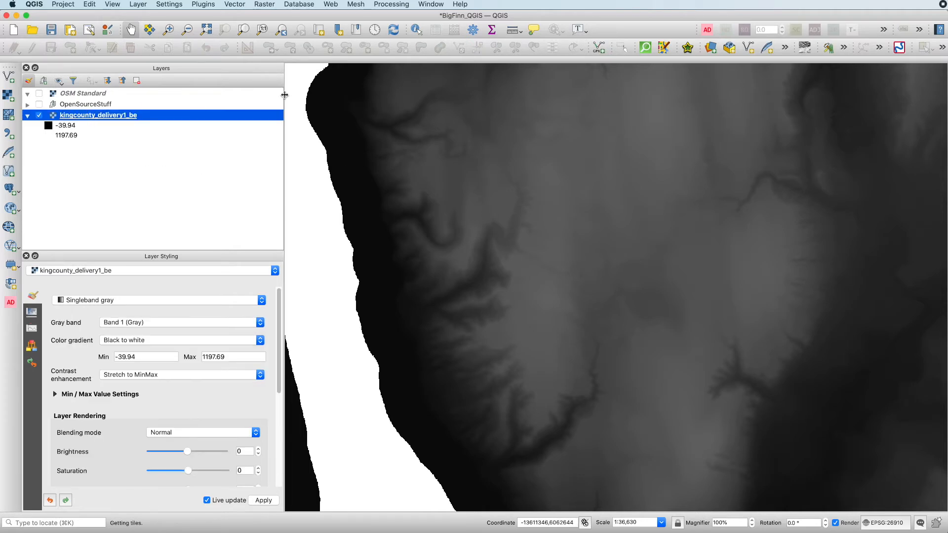
pyautogui.rightClick(107, 118)
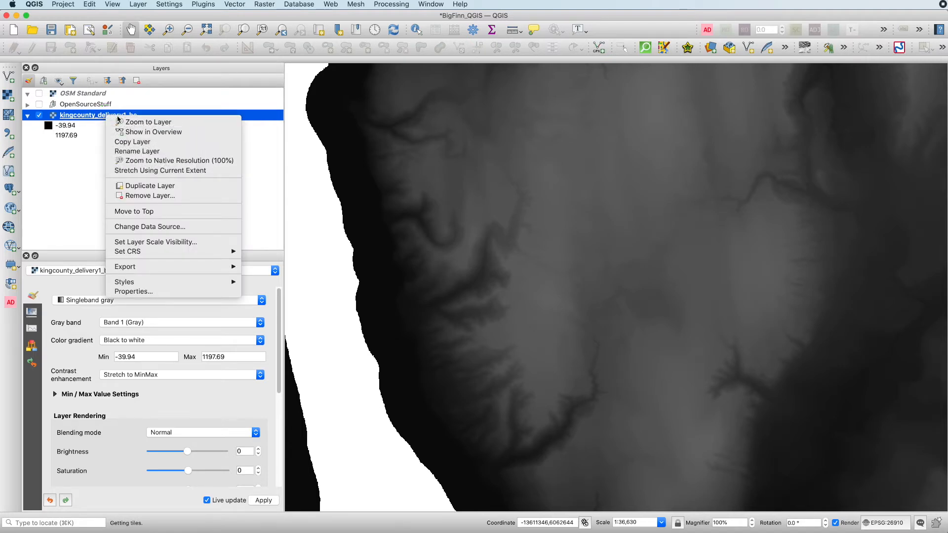
pyautogui.moveTo(199, 268)
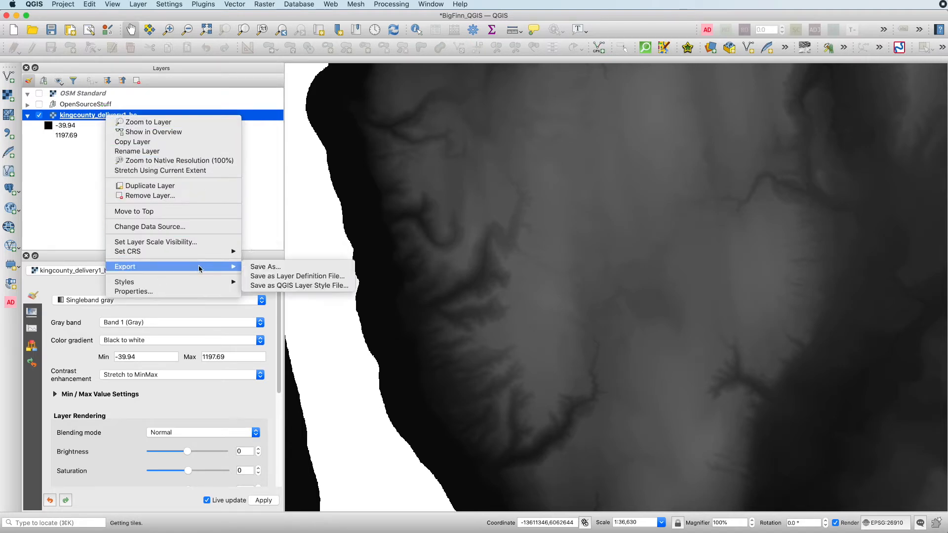
pyautogui.click(273, 270)
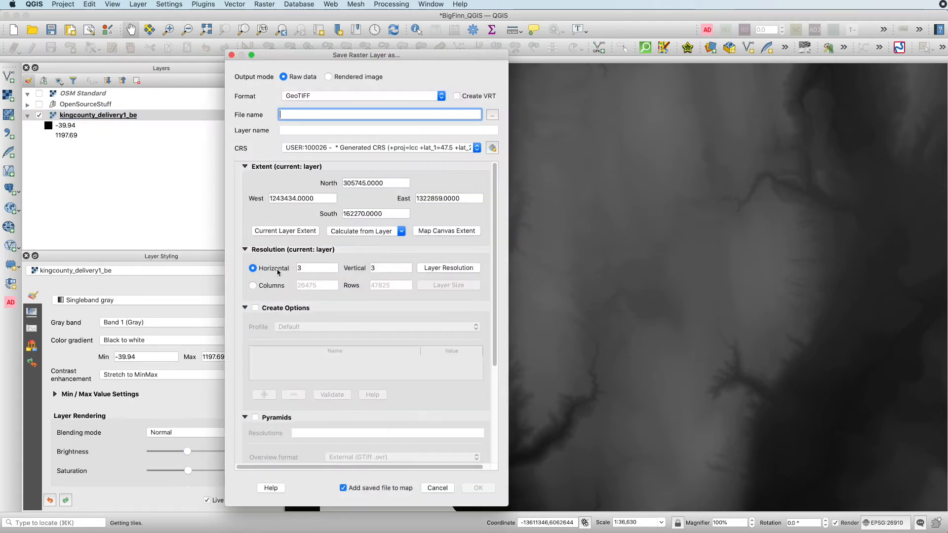
pyautogui.click(447, 231)
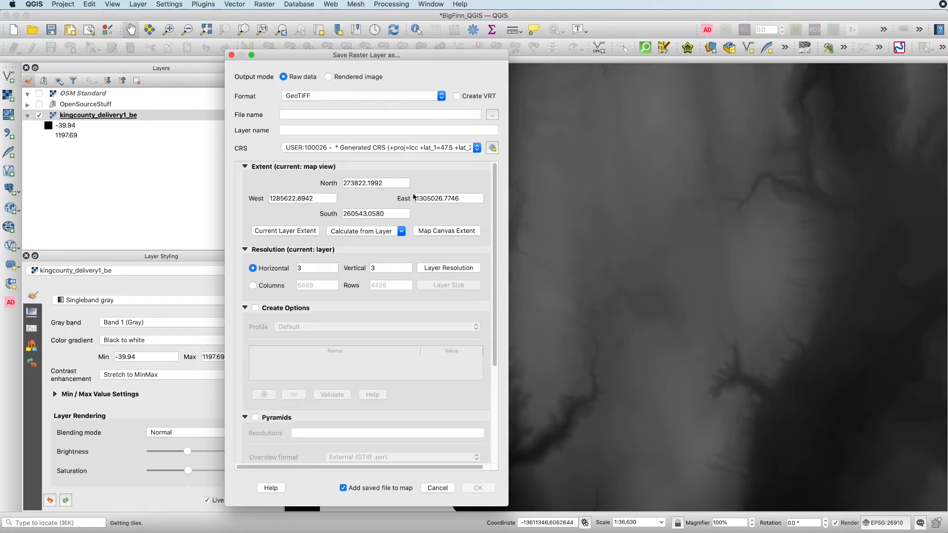
pyautogui.click(297, 231)
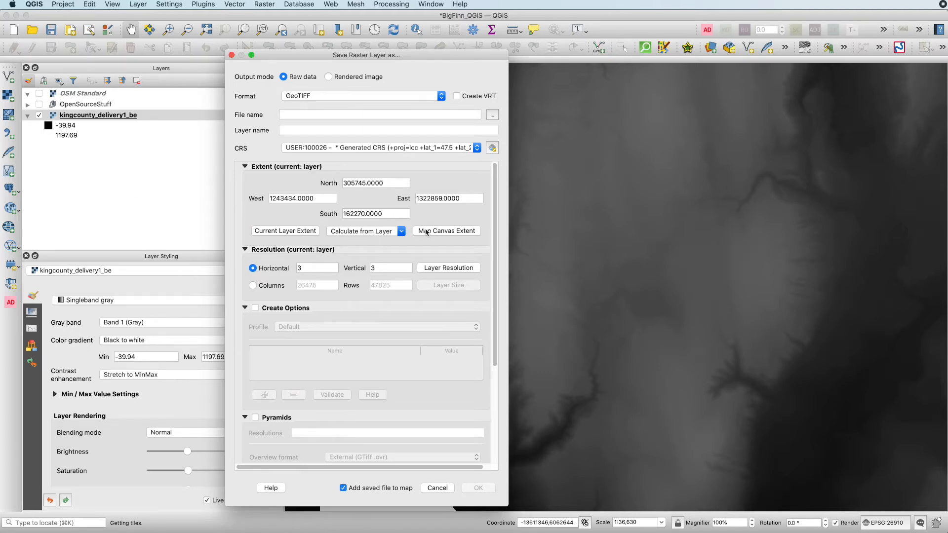
pyautogui.click(457, 233)
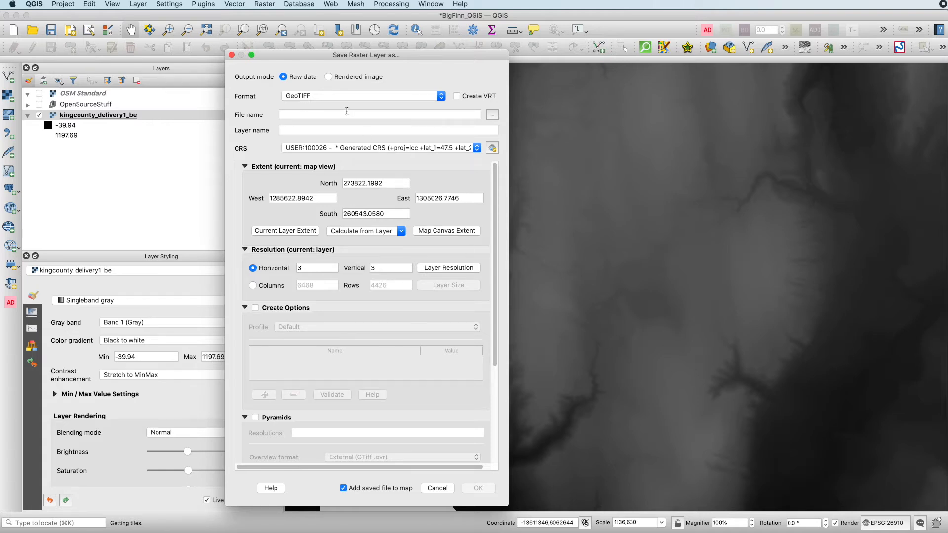
# Step: Keep GeoTIFF as the export format and choose the DEM - DSM folder inside training_map's RawData as the destination
pyautogui.click(321, 96)
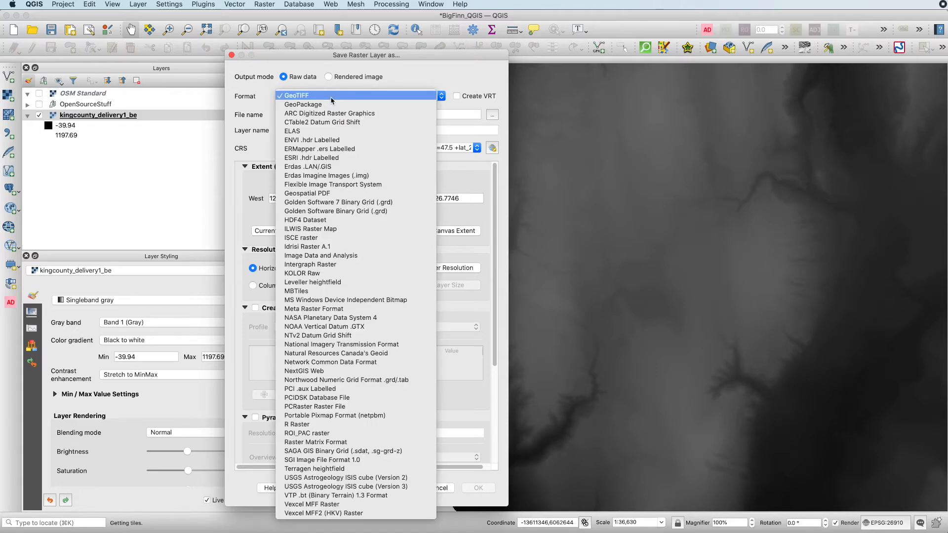
pyautogui.click(331, 98)
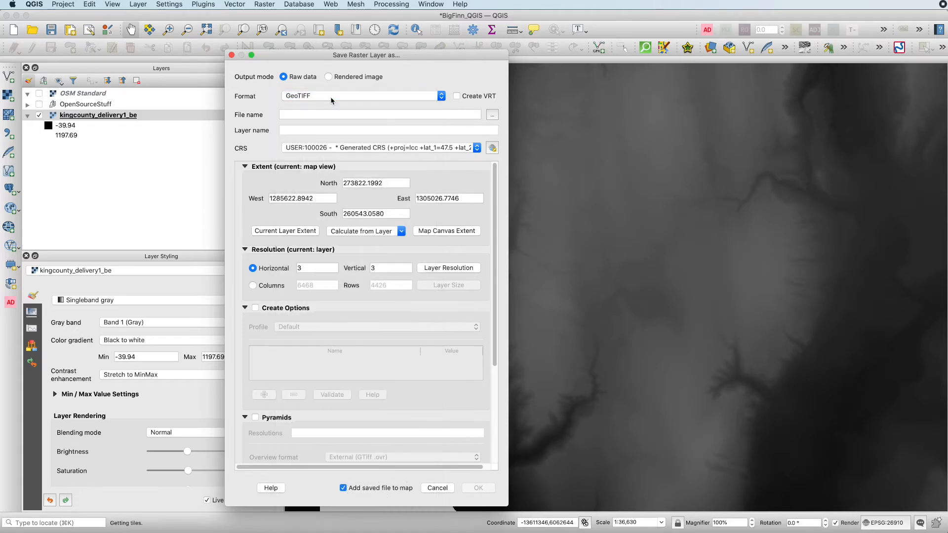
pyautogui.click(494, 117)
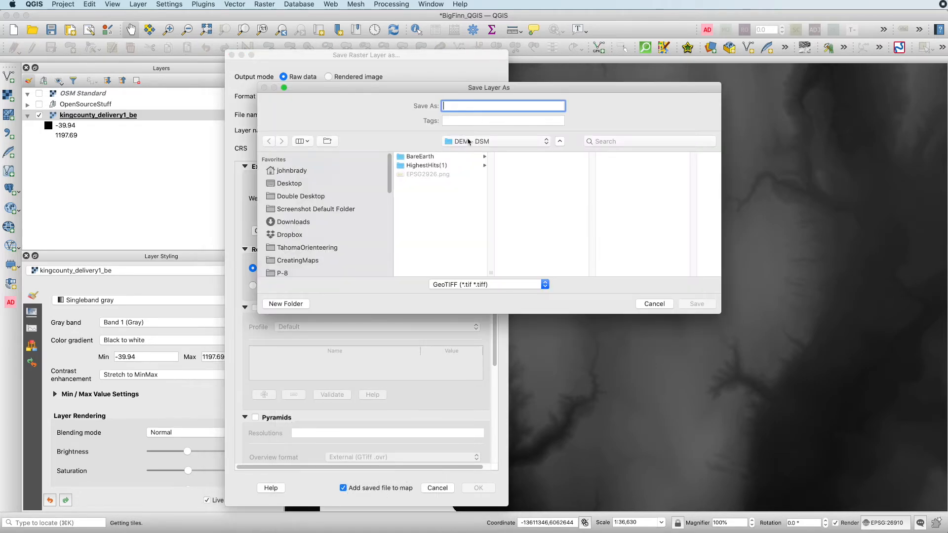
pyautogui.click(469, 142)
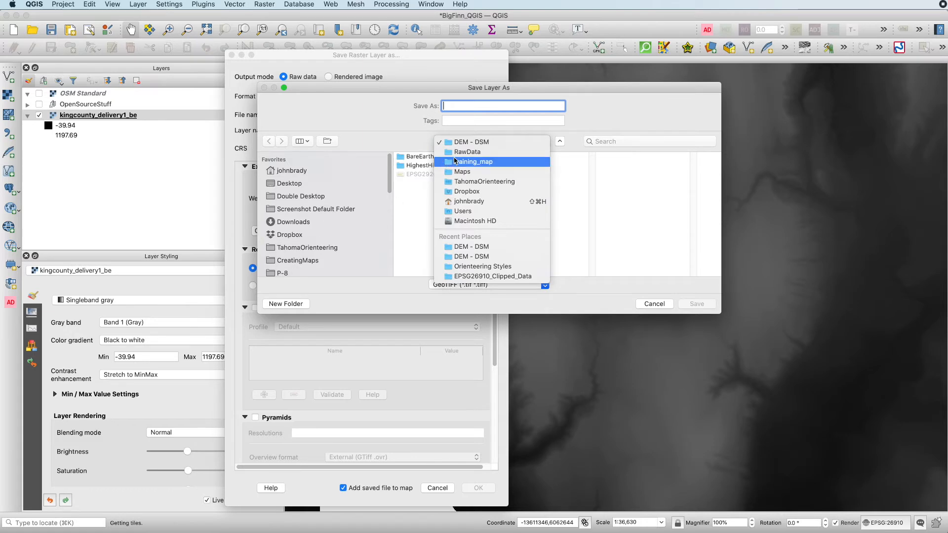
pyautogui.click(455, 162)
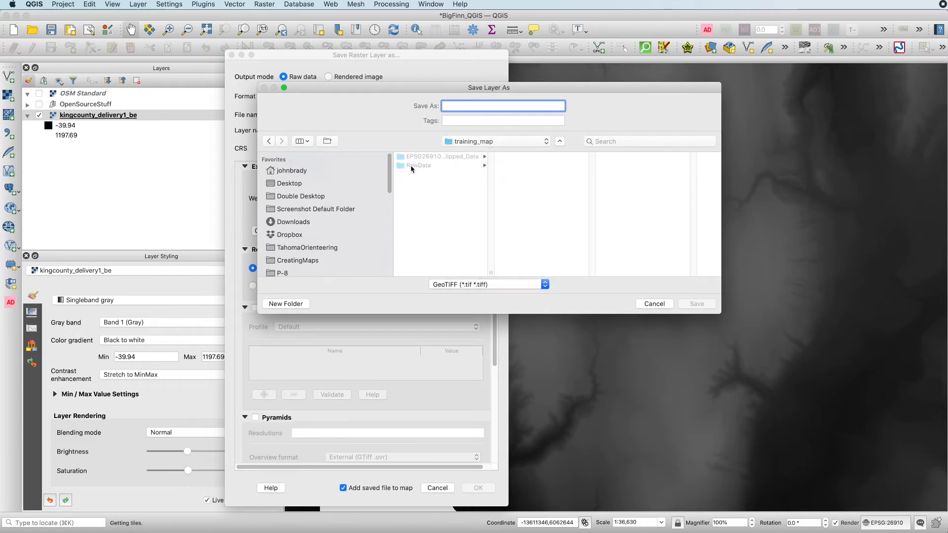
pyautogui.click(413, 167)
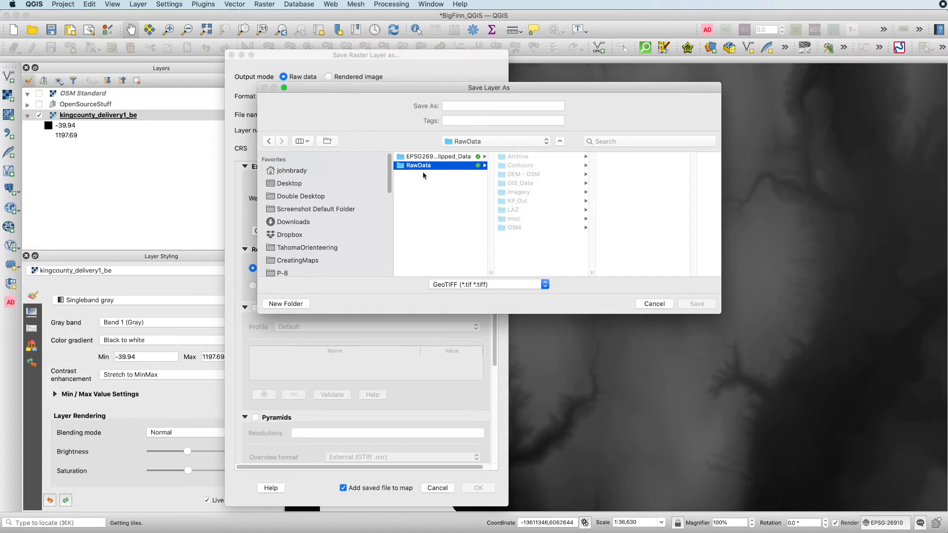
pyautogui.click(515, 177)
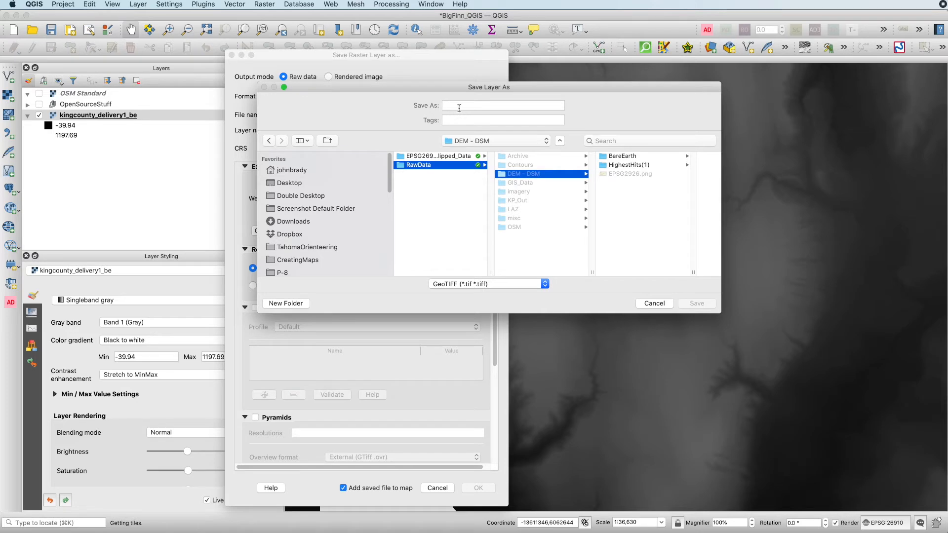
# Step: Name the output file Clipped_DSM_100026 and run the raster export
pyautogui.click(460, 106)
pyautogui.write('C')
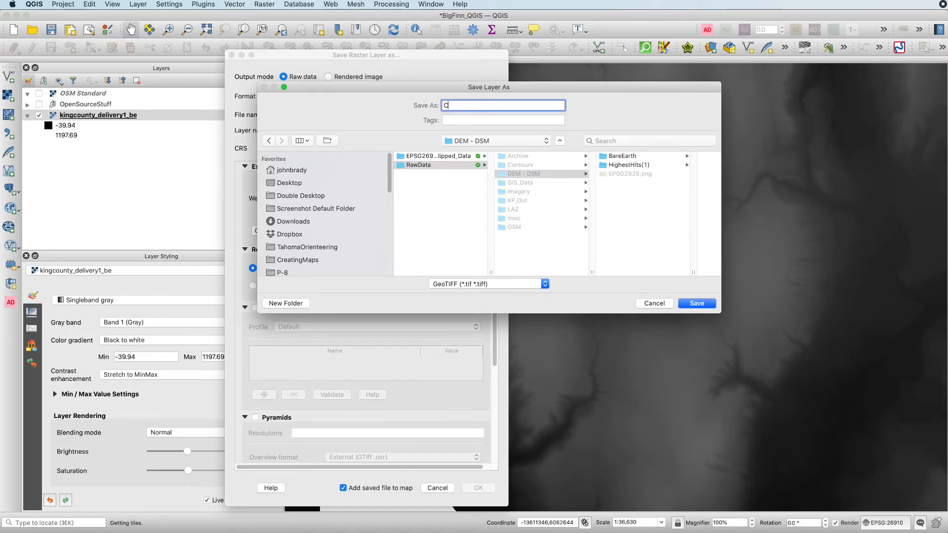
pyautogui.write('lipped_DSM')
pyautogui.moveTo(384, 90); pyautogui.dragTo(567, 197)
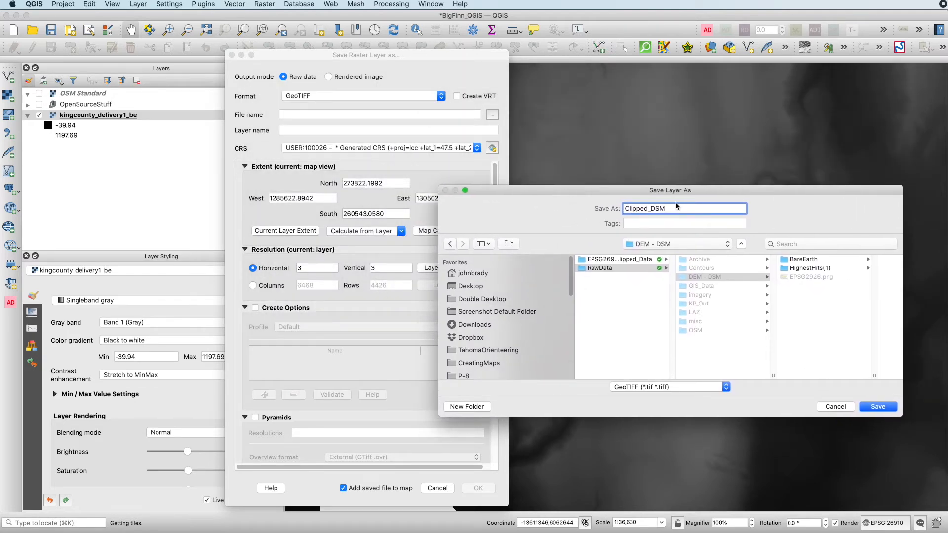
pyautogui.write('_')
pyautogui.write('026')
pyautogui.click(881, 408)
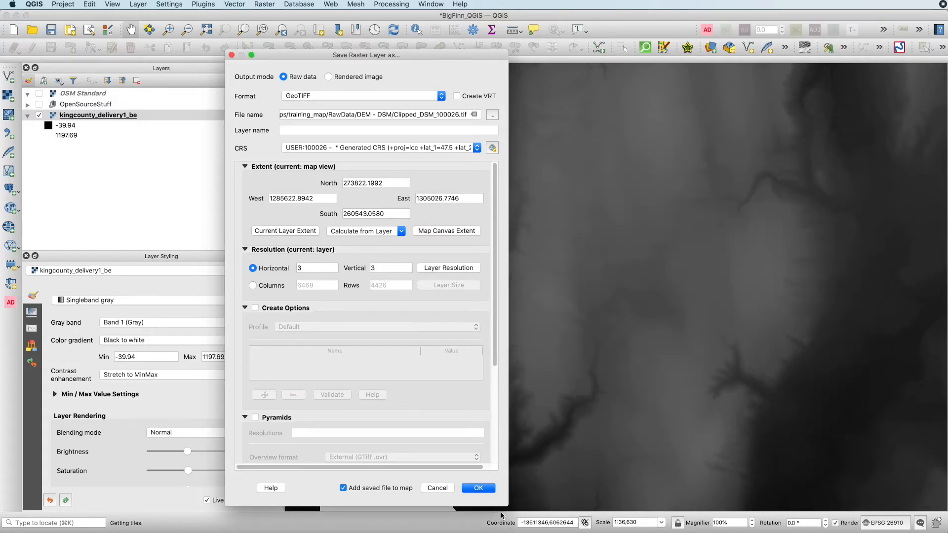
pyautogui.click(478, 488)
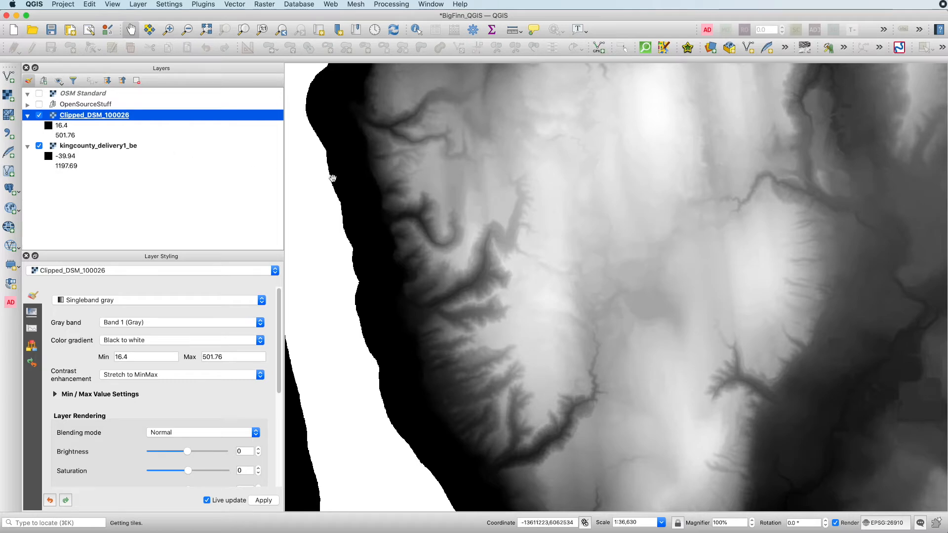
# Step: Compare the clipped raster with the full raster by toggling the visibility of kingcounty_delivery1_be
pyautogui.scroll(-2, 454, 211)
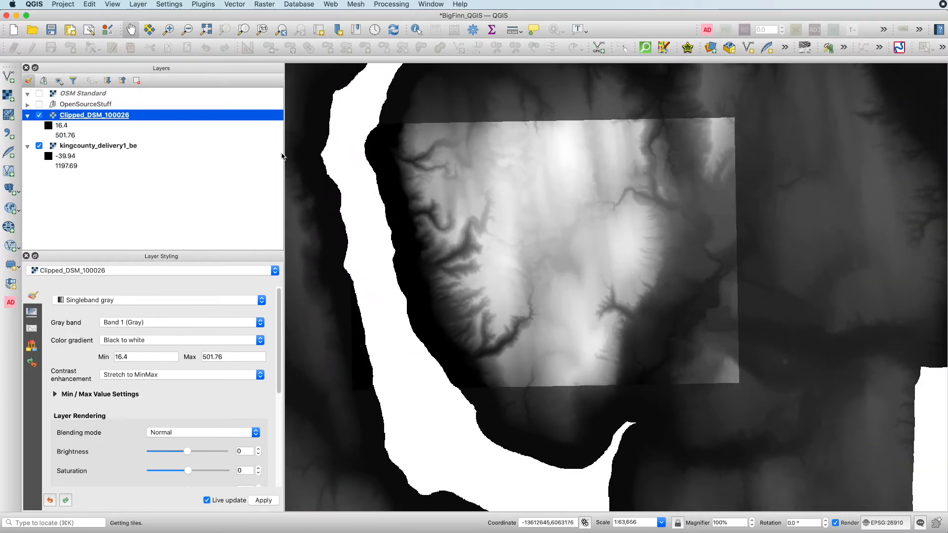
pyautogui.click(39, 146)
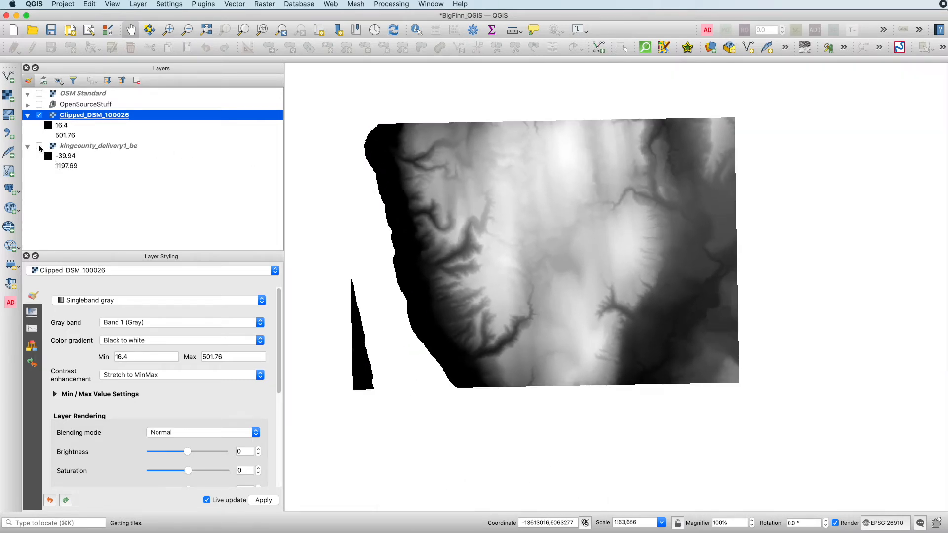
pyautogui.click(39, 146)
pyautogui.click(39, 146)
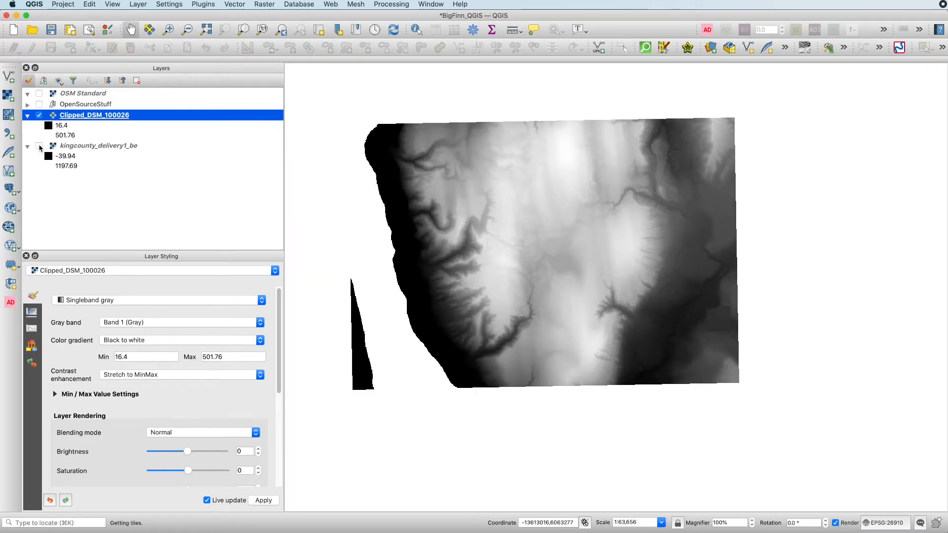
pyautogui.click(39, 146)
pyautogui.click(78, 146)
pyautogui.click(40, 146)
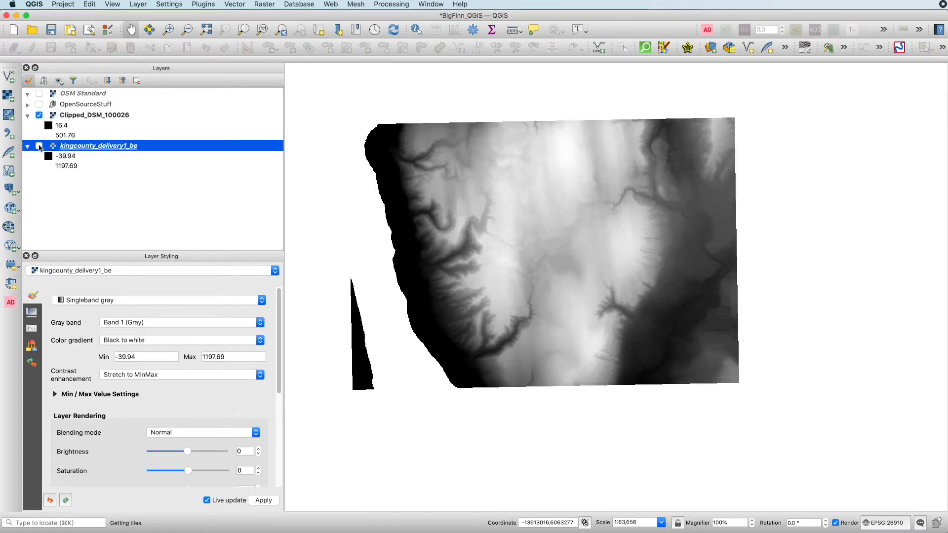
pyautogui.click(40, 146)
# Step: Remove the kingcounty_delivery1_be layer from the project and select the Clipped_DSM_100026 layer
pyautogui.rightClick(85, 147)
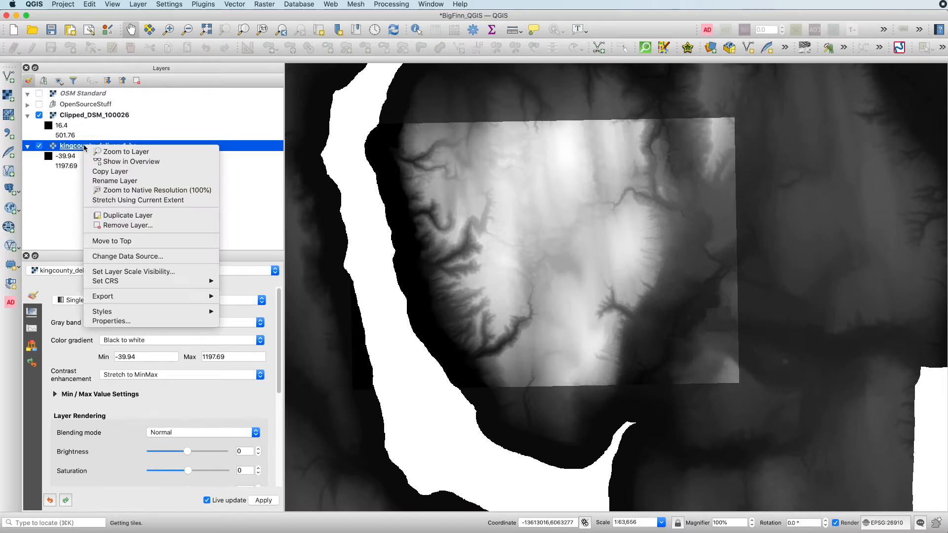
pyautogui.click(117, 226)
pyautogui.click(508, 284)
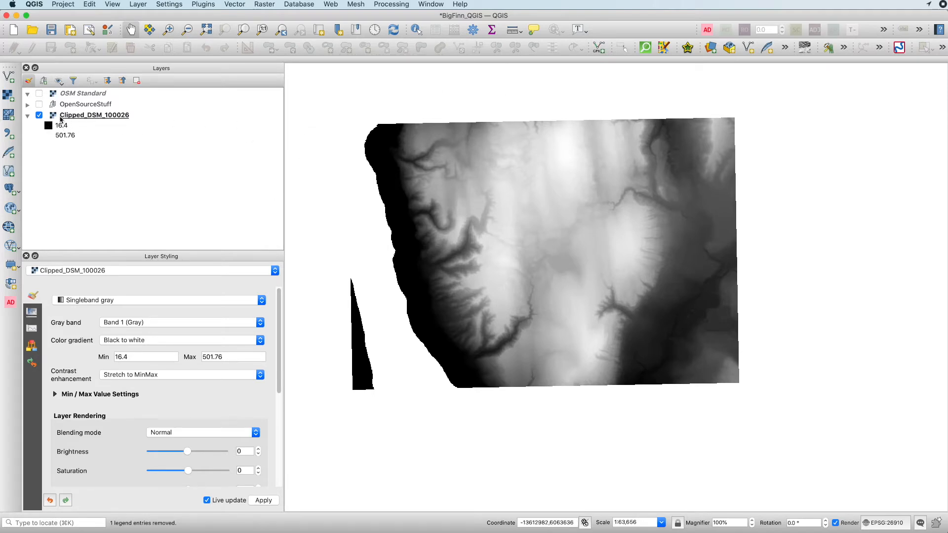
pyautogui.click(89, 117)
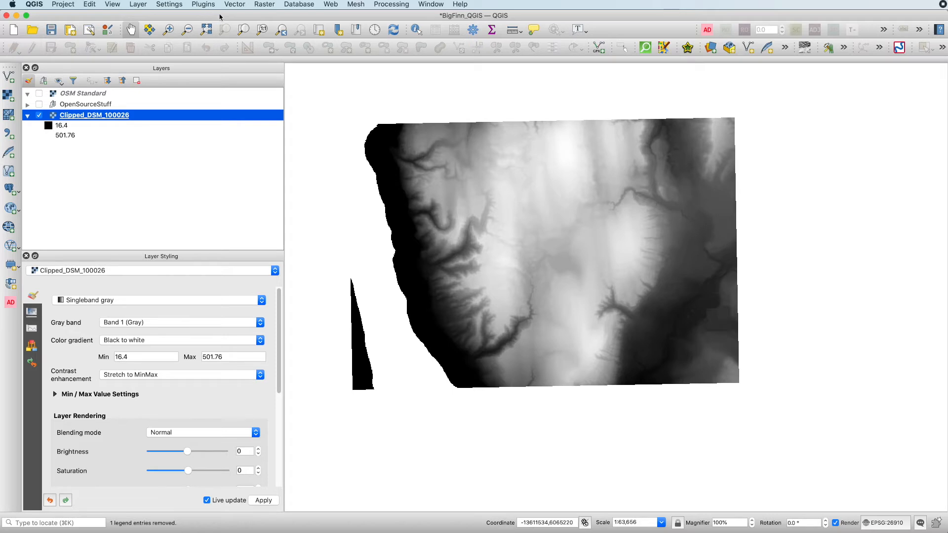
# Step: Start the raster Contour extraction with Clipped_DSM_100026 as the input layer and select the contour interval value for editing
pyautogui.click(263, 5)
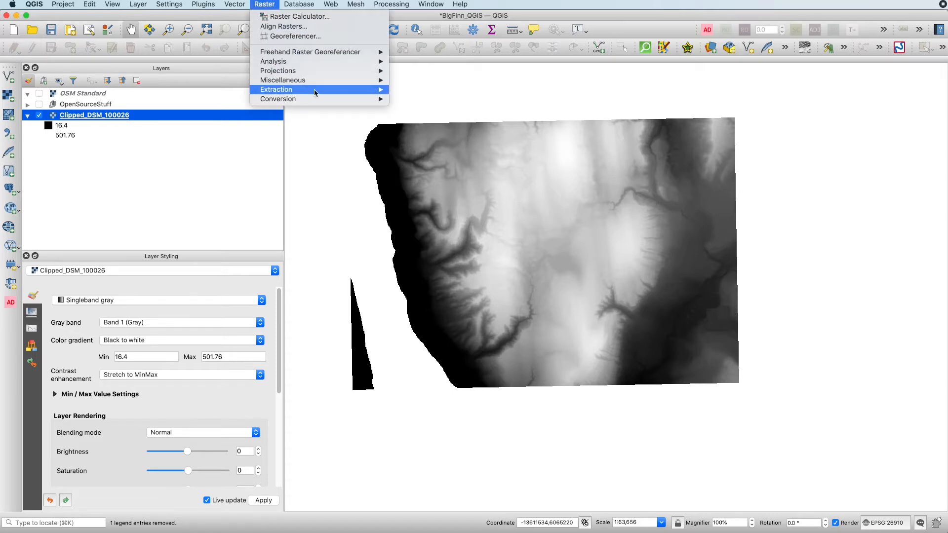
pyautogui.moveTo(330, 91)
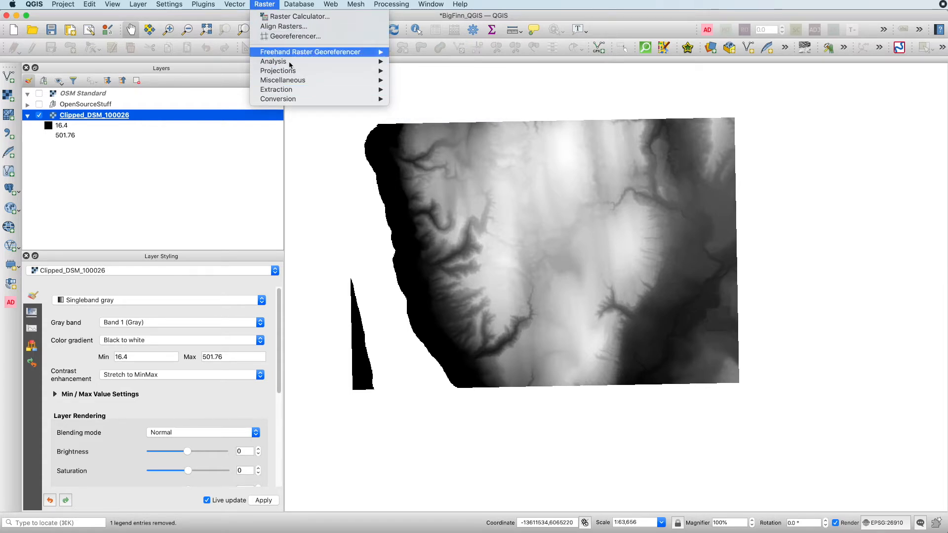
pyautogui.moveTo(300, 81)
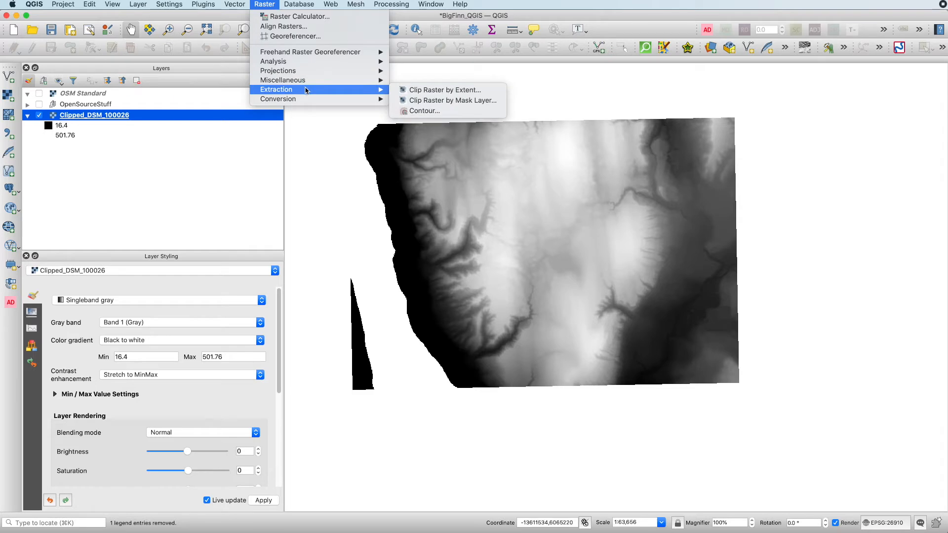
pyautogui.click(419, 112)
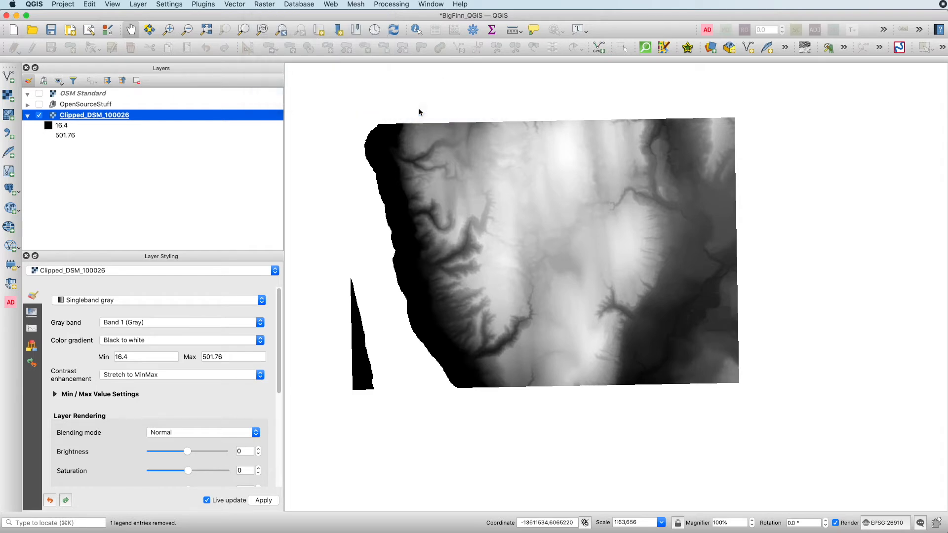
pyautogui.moveTo(667, 329); pyautogui.dragTo(445, 89)
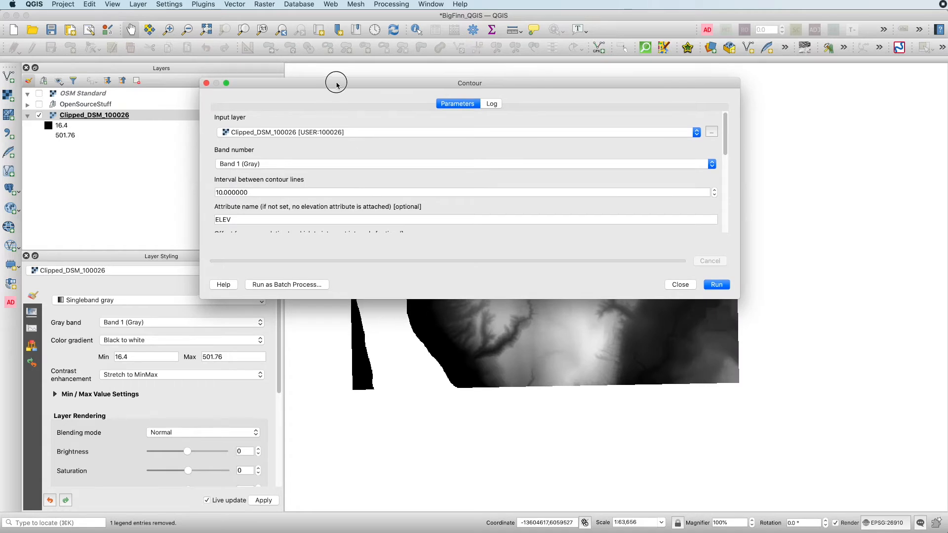
pyautogui.moveTo(337, 85); pyautogui.dragTo(321, 77)
pyautogui.click(312, 128)
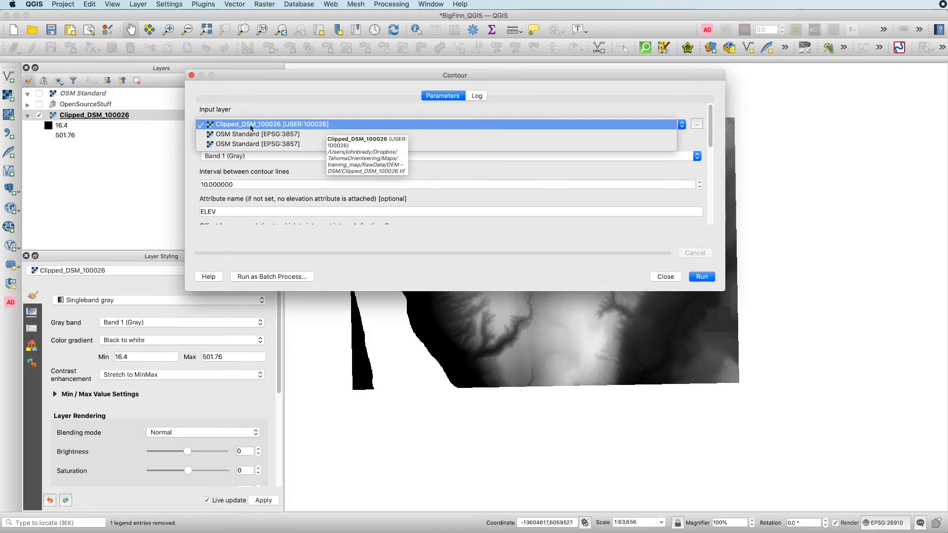
pyautogui.click(251, 125)
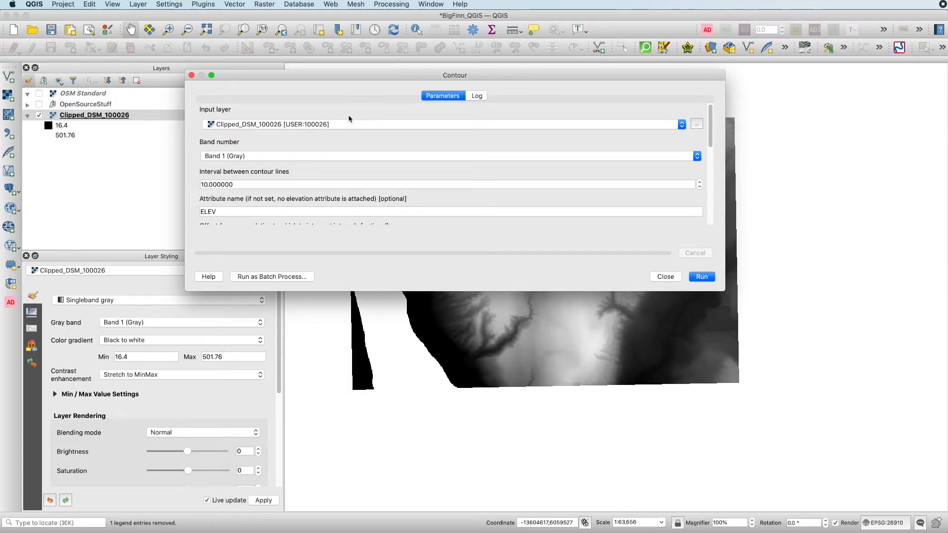
pyautogui.moveTo(238, 185); pyautogui.dragTo(186, 185)
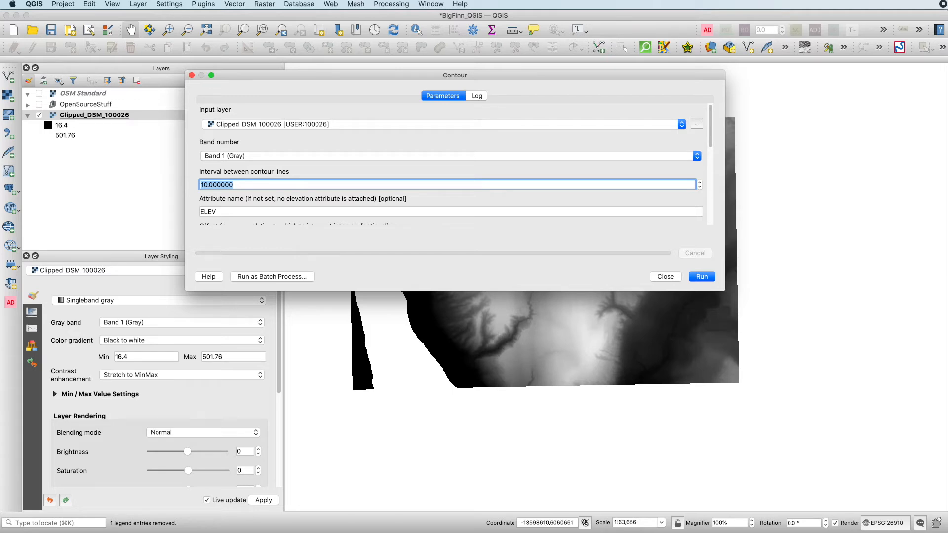
# Step: Switch to Finder and open EPSG2926.png from the RawData DEM - DSM folder to check the elevation data's units, then close it
pyautogui.press('super+Tab')
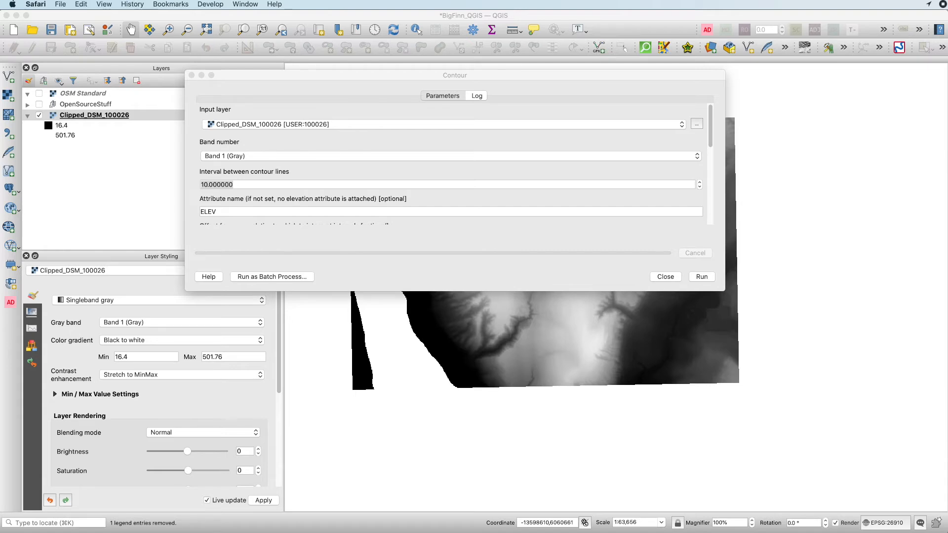
pyautogui.press('super+Tab')
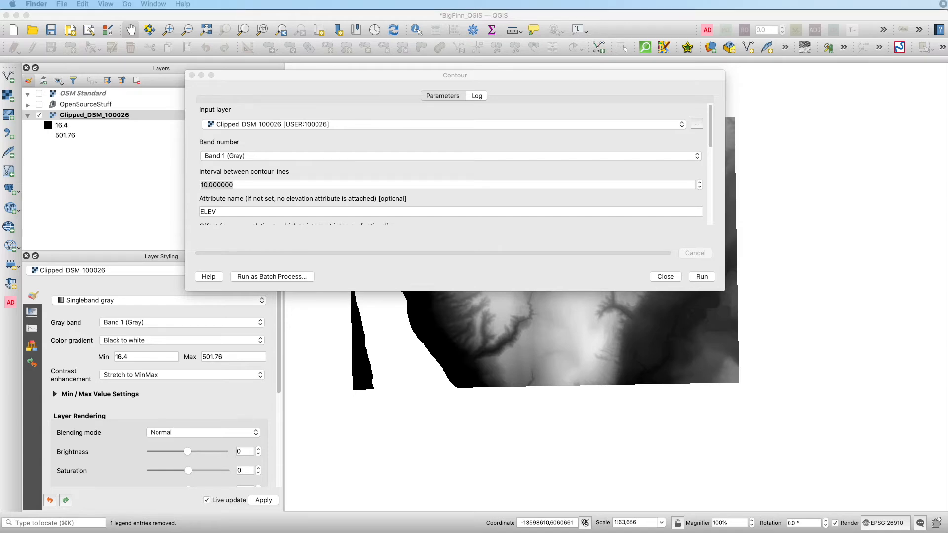
pyautogui.moveTo(1, 62); pyautogui.dragTo(368, 37)
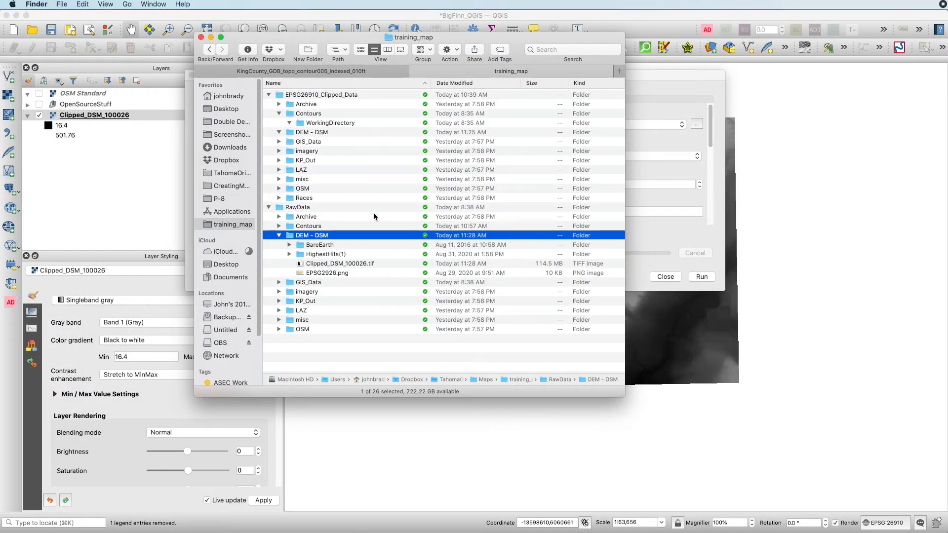
pyautogui.doubleClick(322, 275)
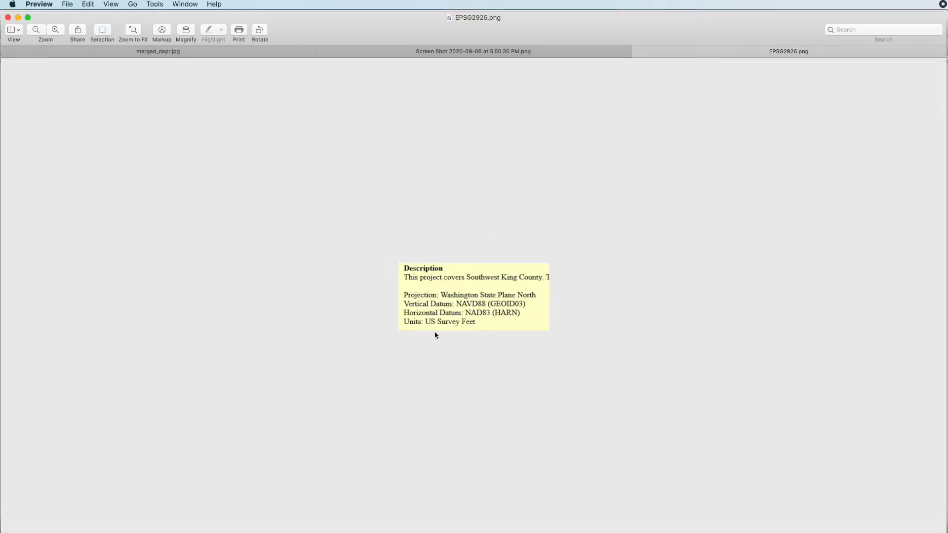
pyautogui.moveTo(482, 320); pyautogui.dragTo(403, 288)
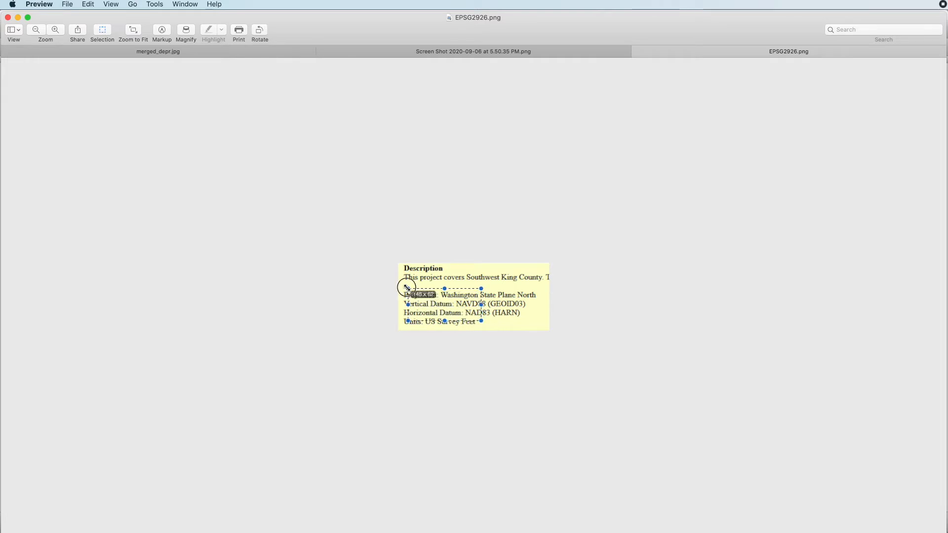
pyautogui.click(483, 337)
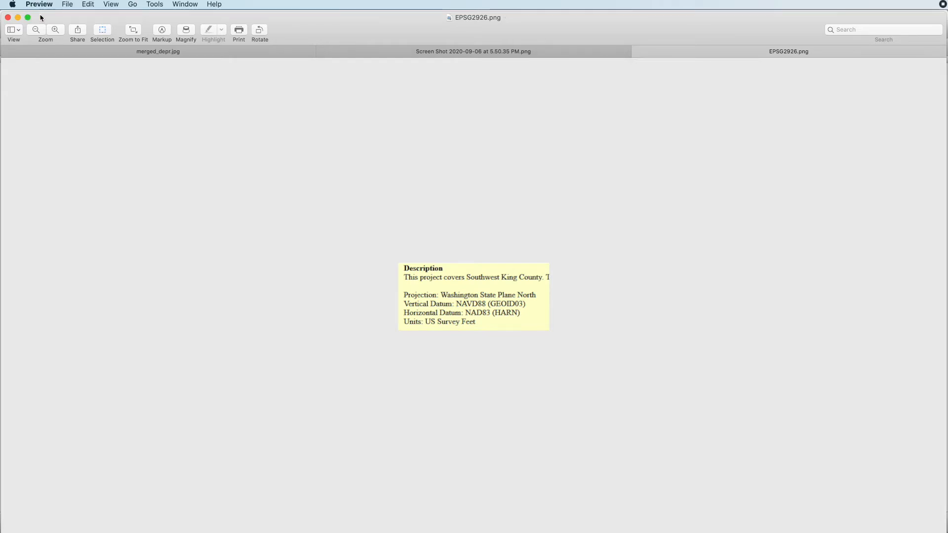
pyautogui.click(7, 18)
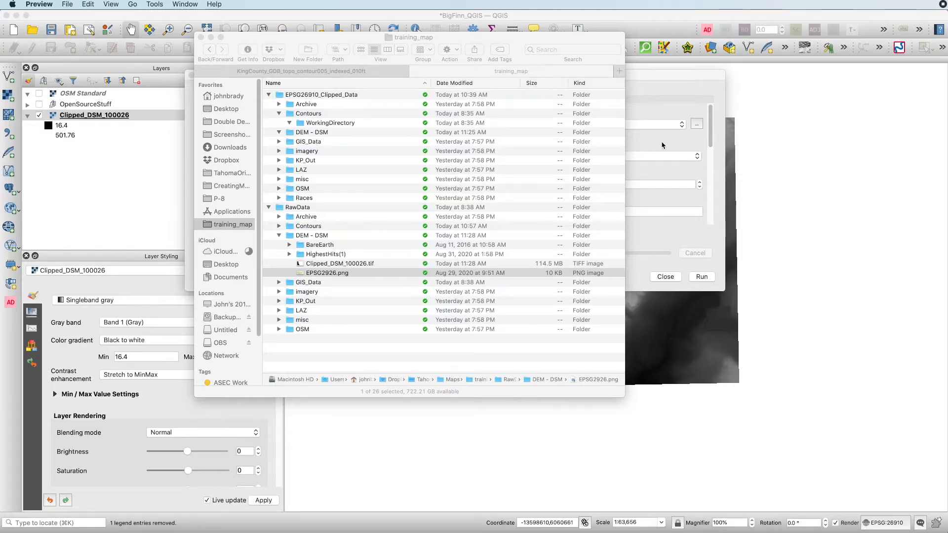
pyautogui.press('Escape')
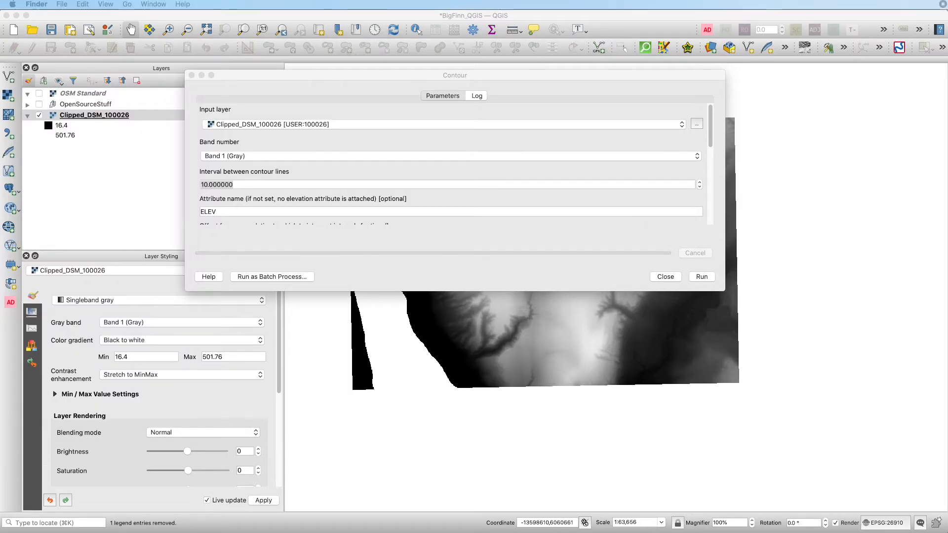
# Step: Switch to the feet-to-meters converter in Safari, convert 1.25 meters to feet and copy the resulting foot value
pyautogui.press('super+Tab')
pyautogui.moveTo(947, 24); pyautogui.dragTo(364, 40)
pyautogui.moveTo(550, 183); pyautogui.dragTo(709, 184)
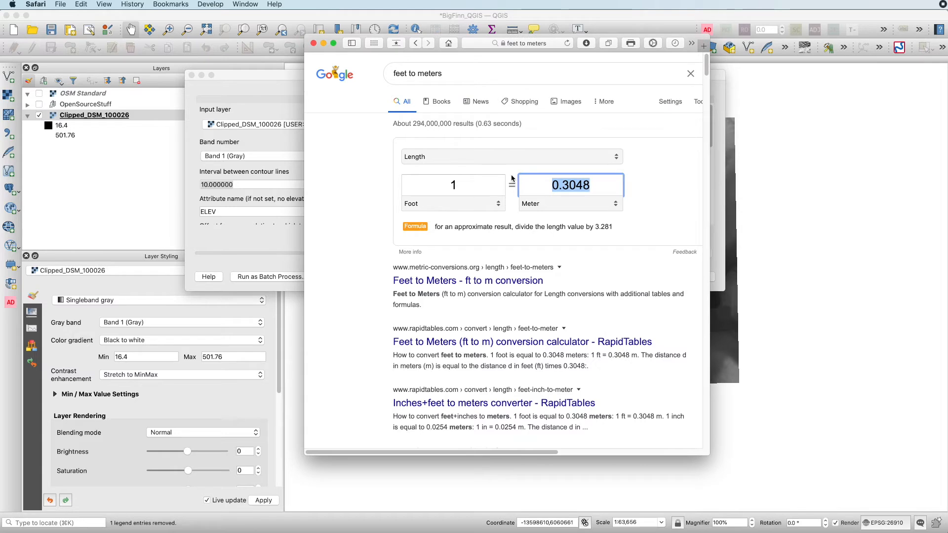
pyautogui.write('1.25')
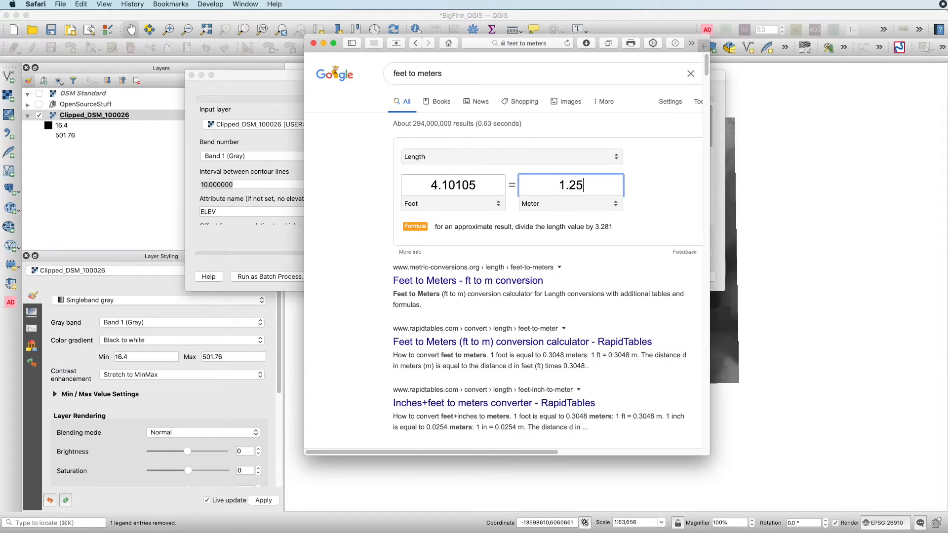
pyautogui.doubleClick(475, 187)
pyautogui.click(477, 185)
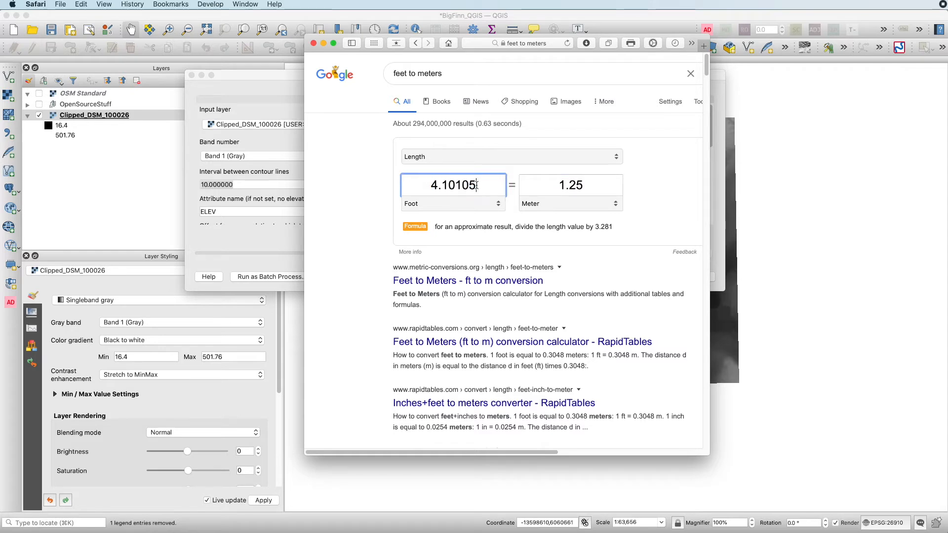
pyautogui.moveTo(476, 185); pyautogui.dragTo(423, 185)
pyautogui.press('super+c')
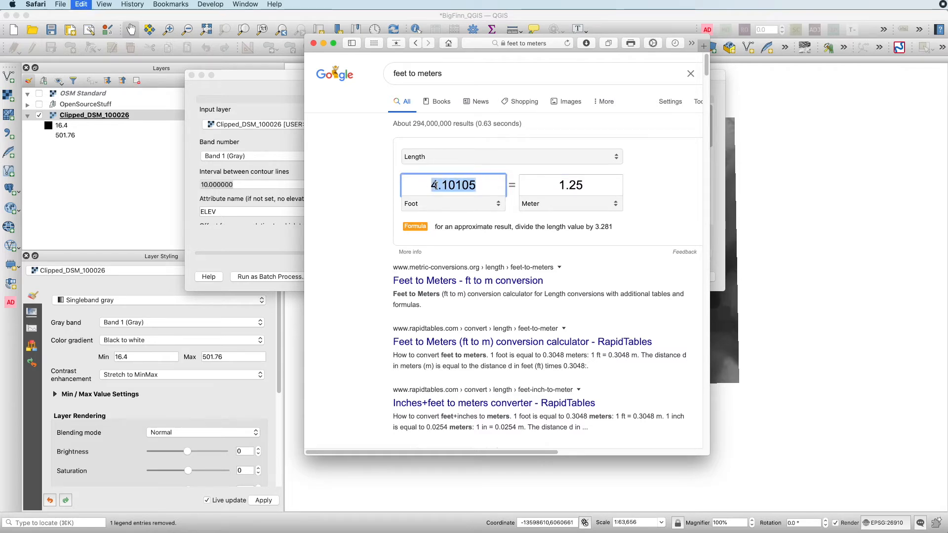
# Step: Return to the Contour dialog in QGIS and set the interval between contour lines to the copied 4.10105
pyautogui.click(277, 88)
pyautogui.click(272, 184)
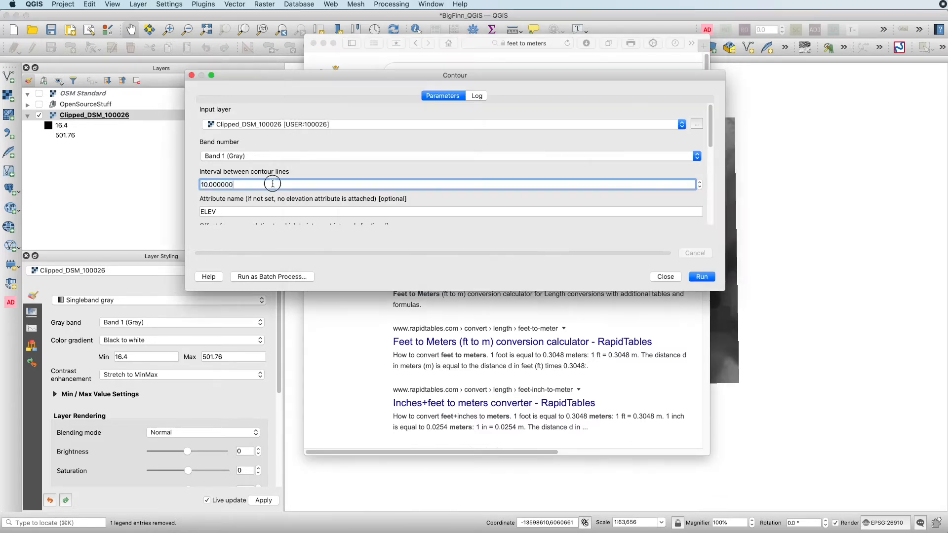
pyautogui.moveTo(273, 184); pyautogui.dragTo(189, 177)
pyautogui.press('super+v')
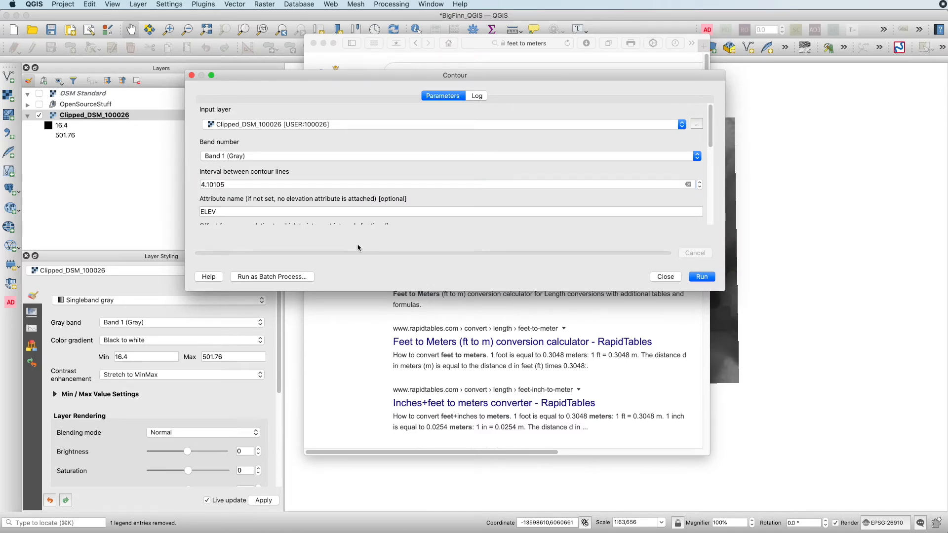
# Step: Minimize the Safari converter window, run the contour extraction on Clipped_DSM_100026 and close the Contour dialog
pyautogui.moveTo(426, 292); pyautogui.dragTo(423, 364)
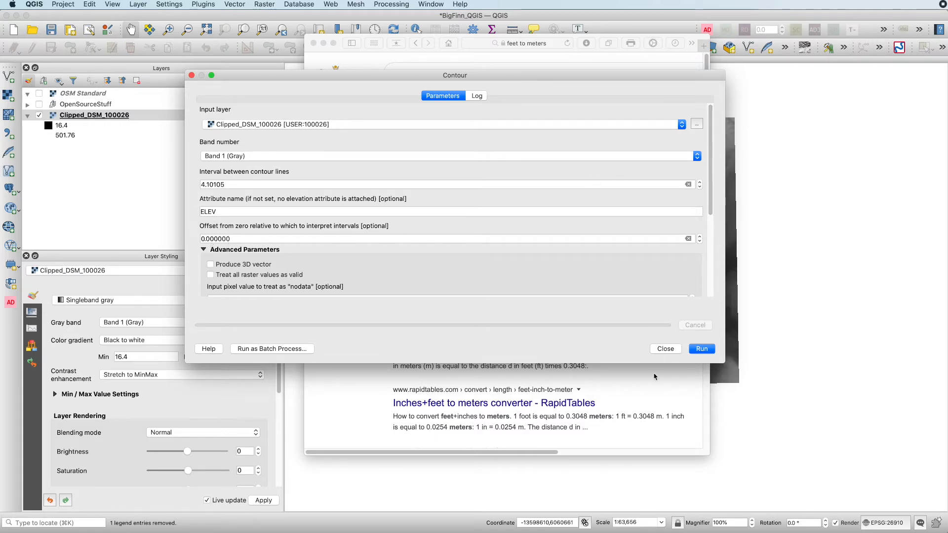
pyautogui.click(667, 453)
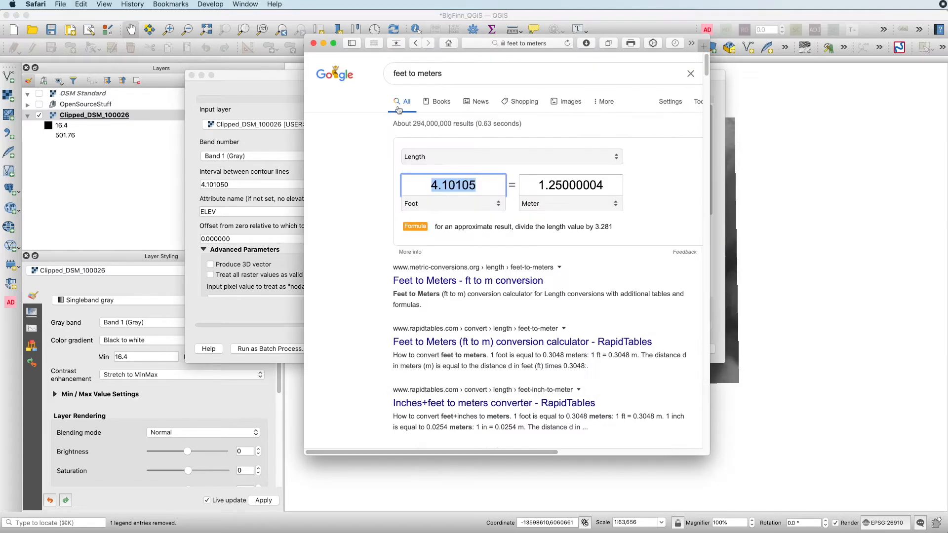
pyautogui.click(323, 43)
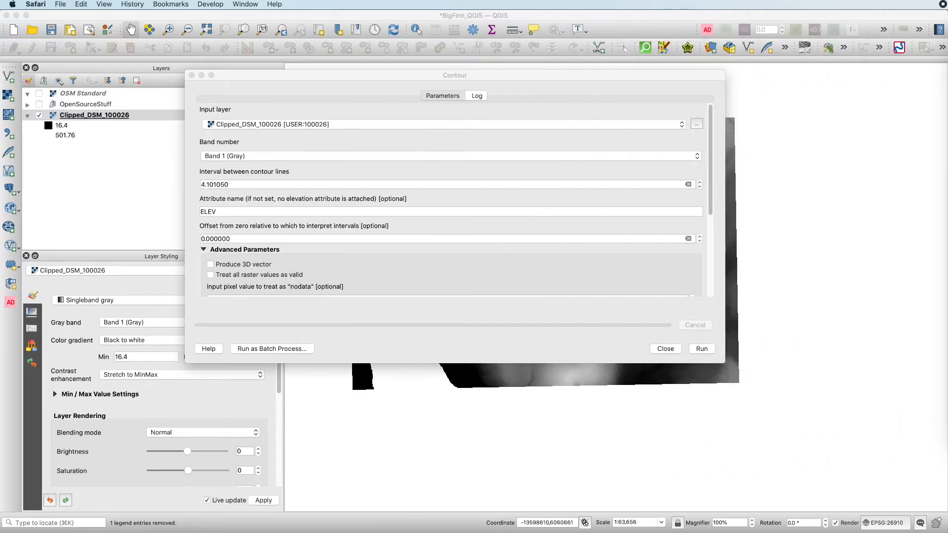
pyautogui.click(640, 325)
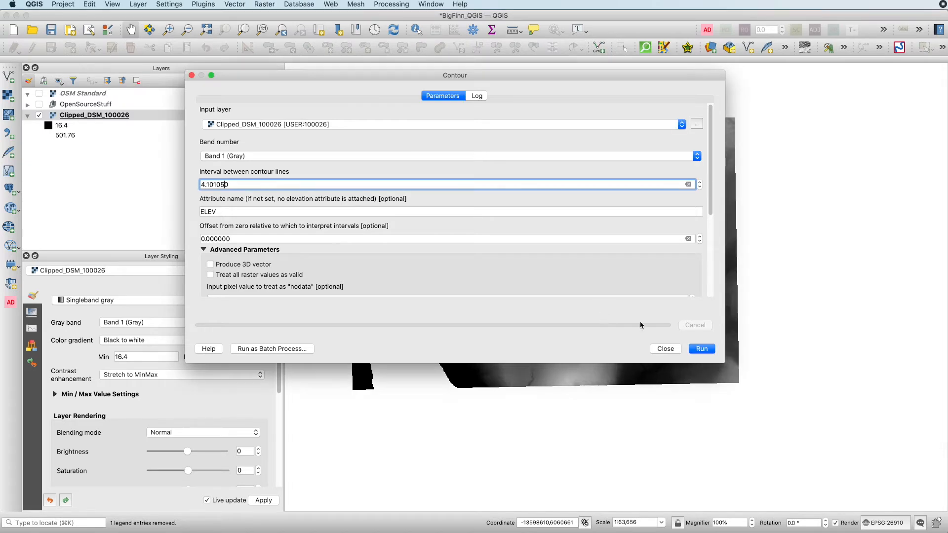
pyautogui.click(699, 349)
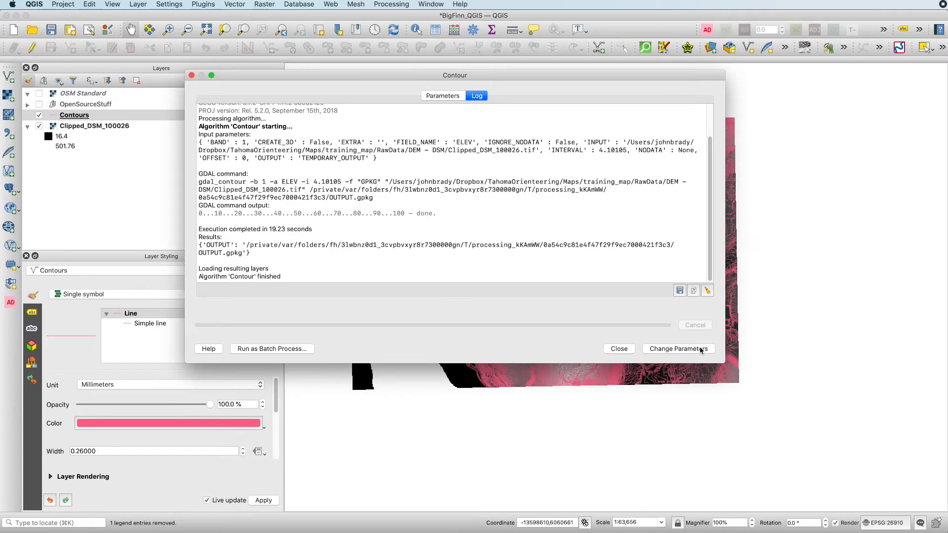
pyautogui.click(619, 349)
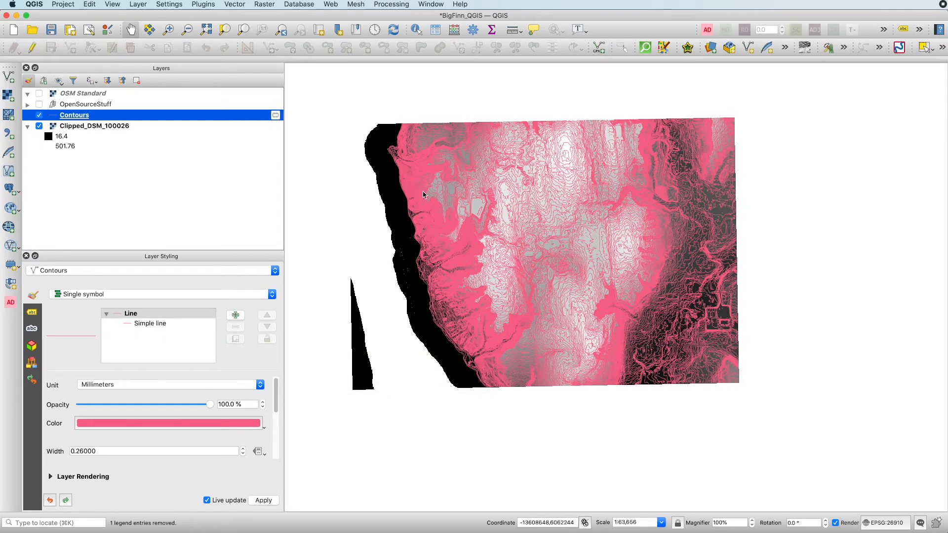
# Step: Hide Clipped_DSM_100026, show OSM Standard and move it directly below the Contours layer as a basemap
pyautogui.click(39, 126)
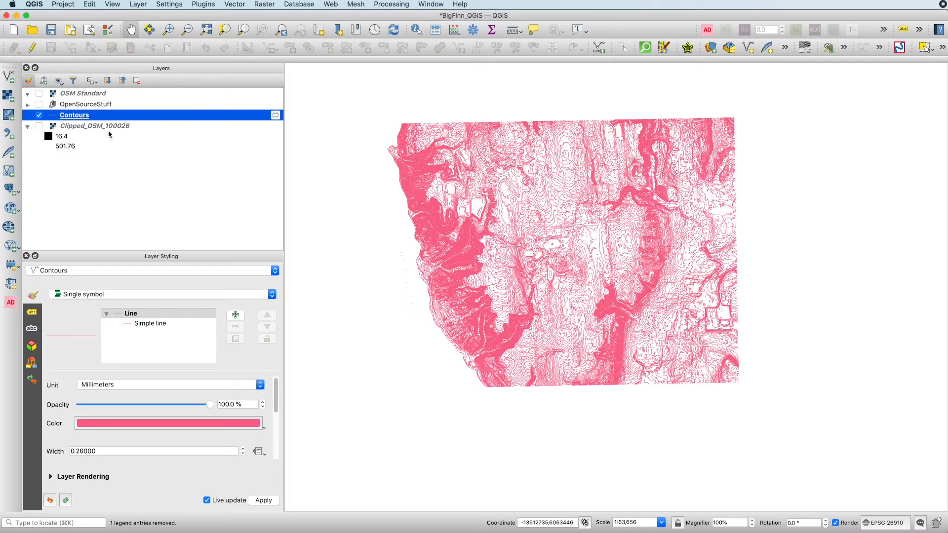
pyautogui.click(39, 93)
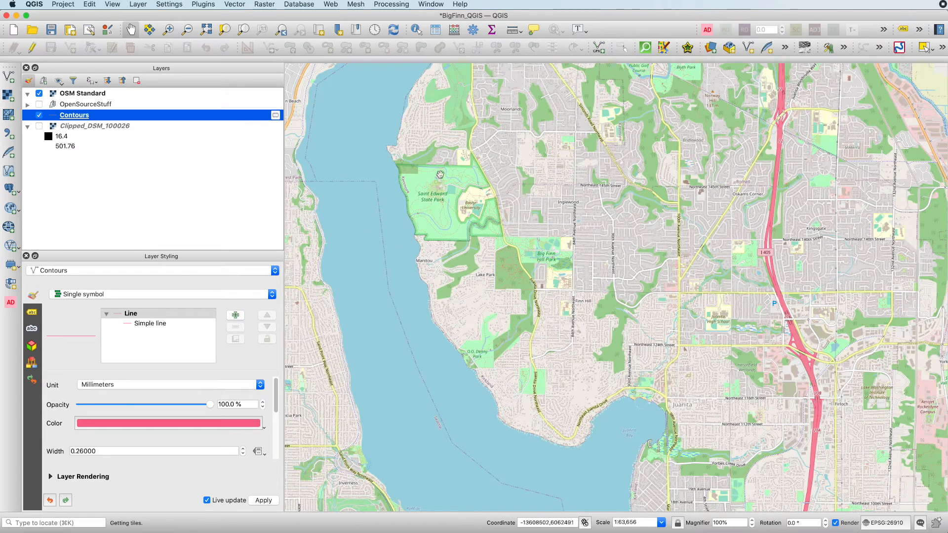
pyautogui.moveTo(67, 93); pyautogui.dragTo(55, 118)
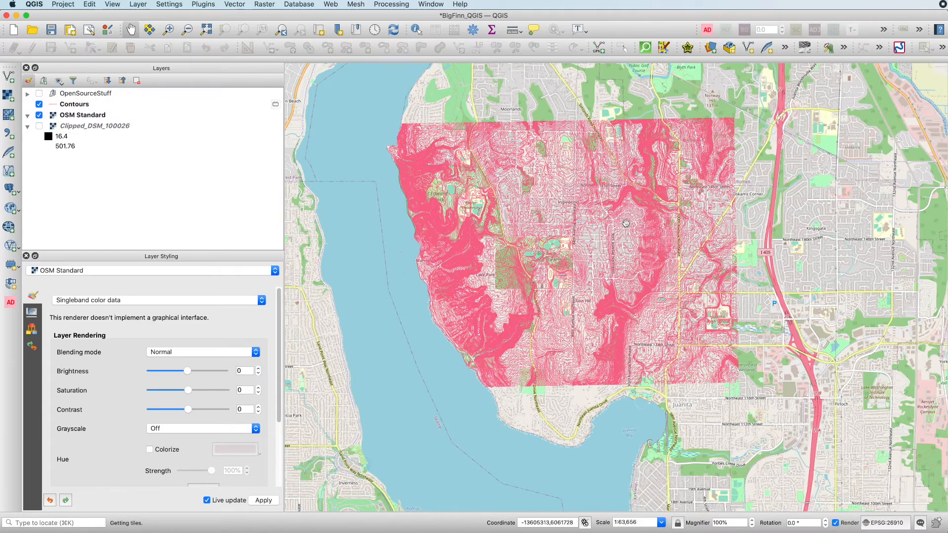
pyautogui.scroll(3, 412, 196)
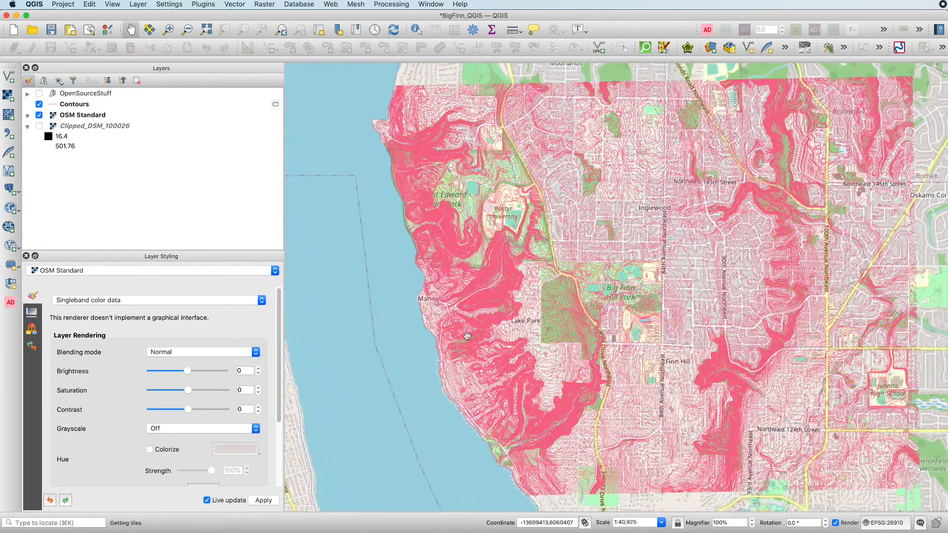
pyautogui.scroll(4, 572, 274)
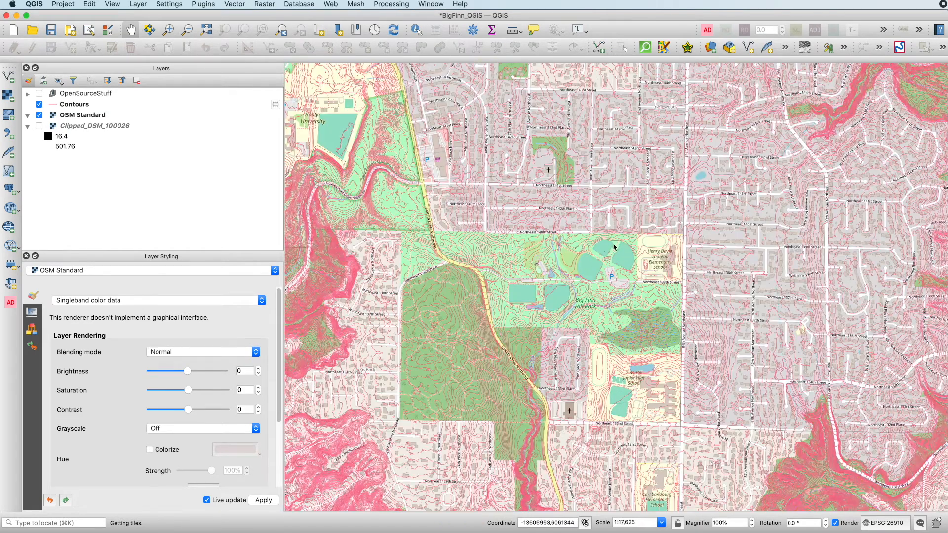
pyautogui.moveTo(418, 271); pyautogui.dragTo(584, 274)
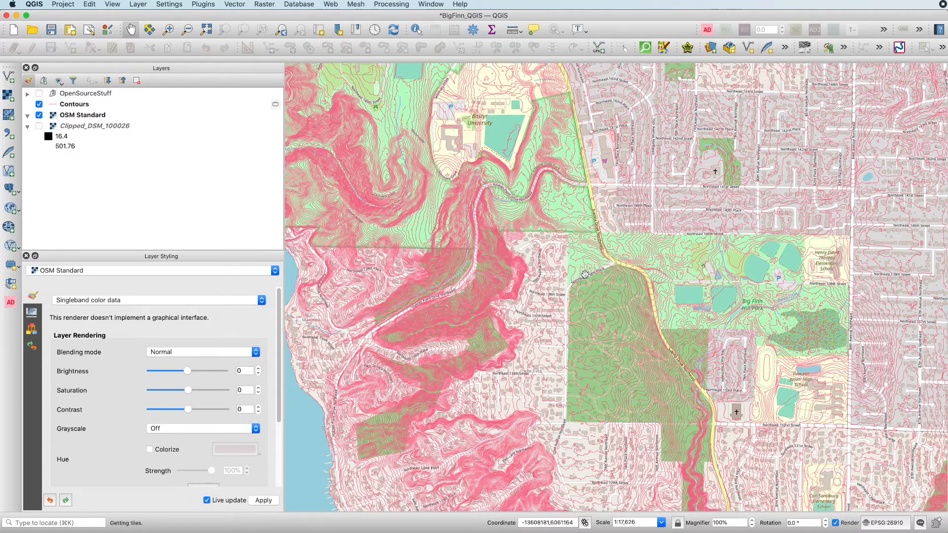
pyautogui.moveTo(616, 277); pyautogui.dragTo(618, 281)
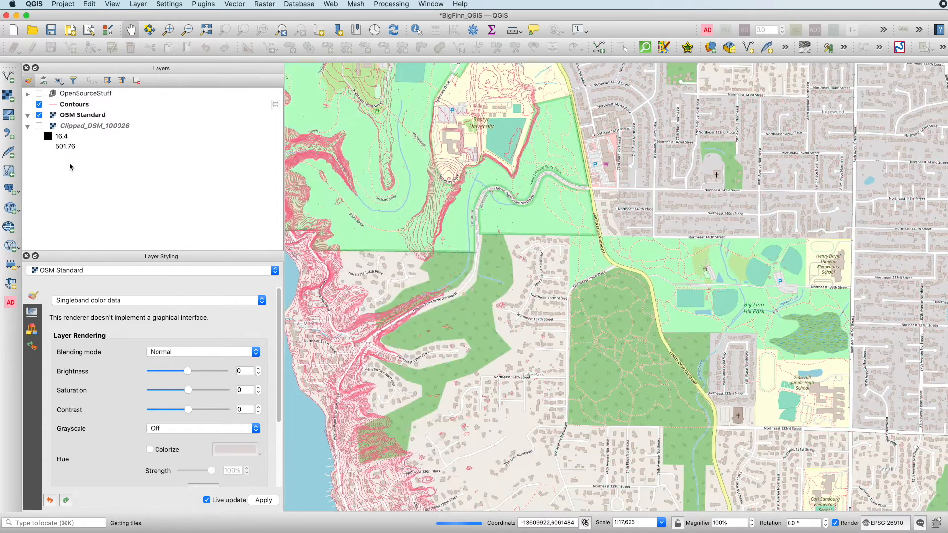
# Step: Start exporting the Contours layer's features, choosing training_map/EPSG26910_Clipped_Data/Contours/WorkingDirectory as the destination folder
pyautogui.click(95, 104)
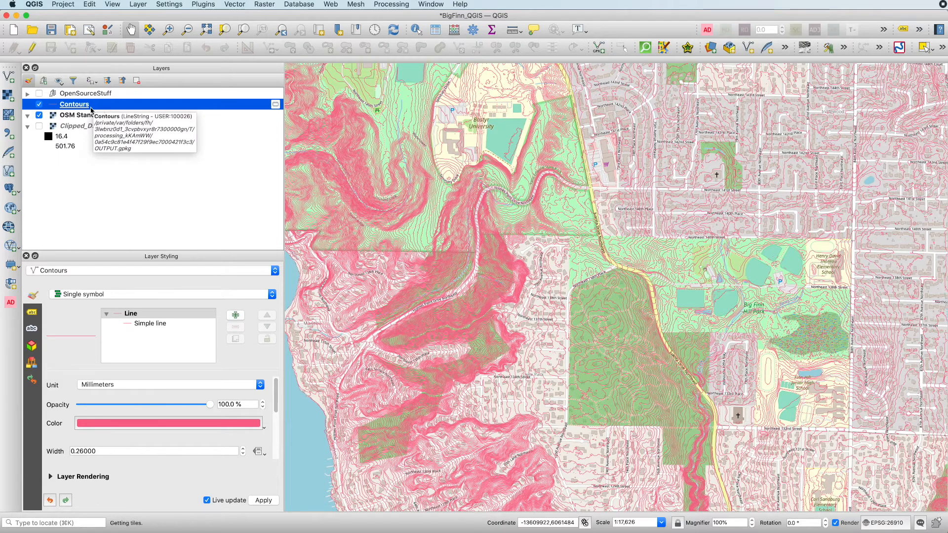
pyautogui.rightClick(91, 109)
pyautogui.moveTo(175, 326)
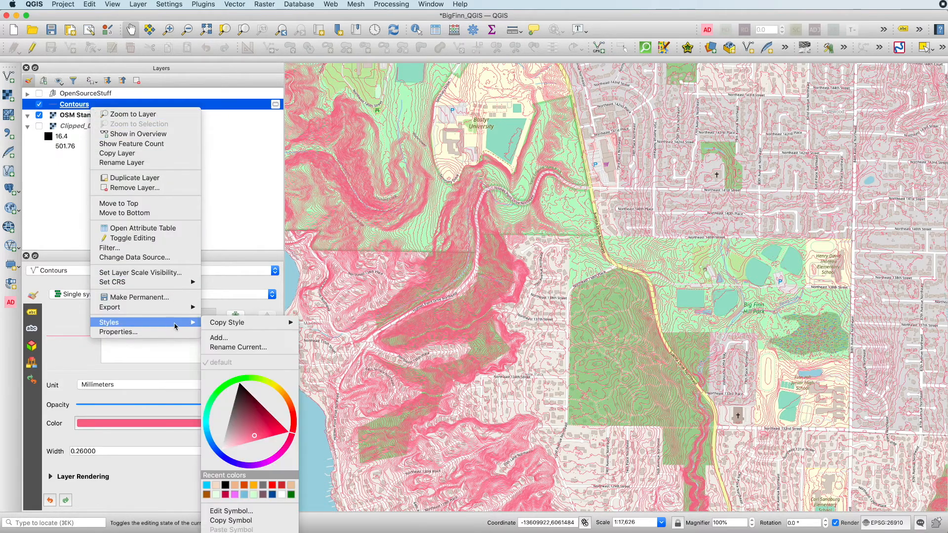
pyautogui.moveTo(190, 307)
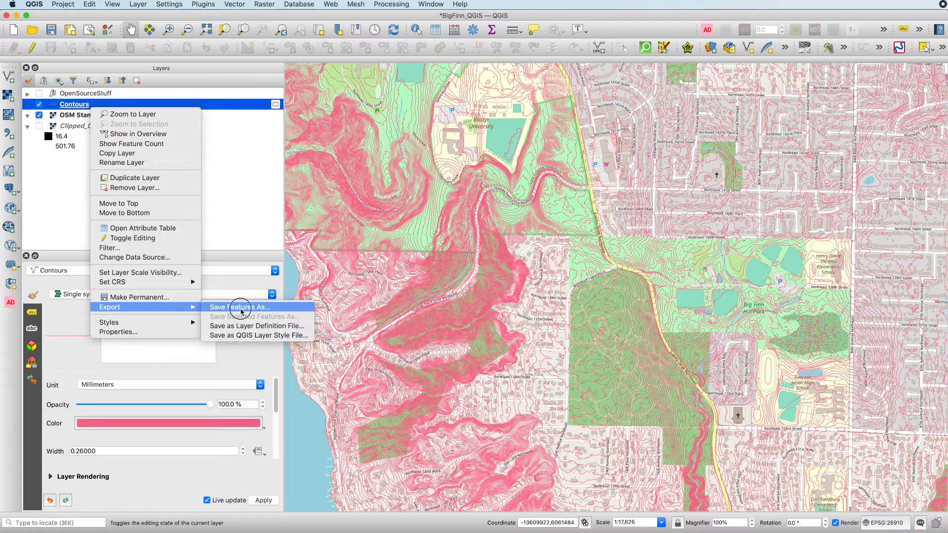
pyautogui.click(240, 308)
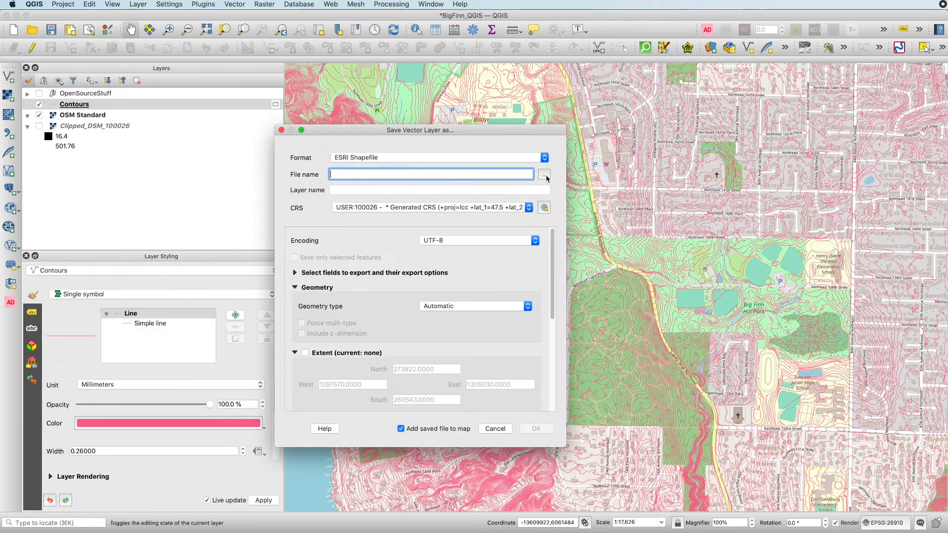
pyautogui.click(544, 176)
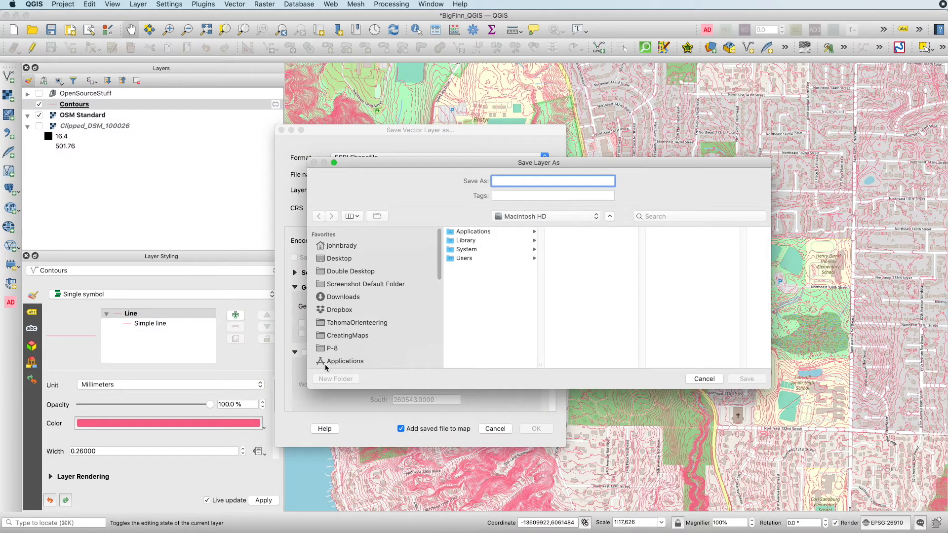
pyautogui.scroll(-5, 351, 328)
pyautogui.click(345, 299)
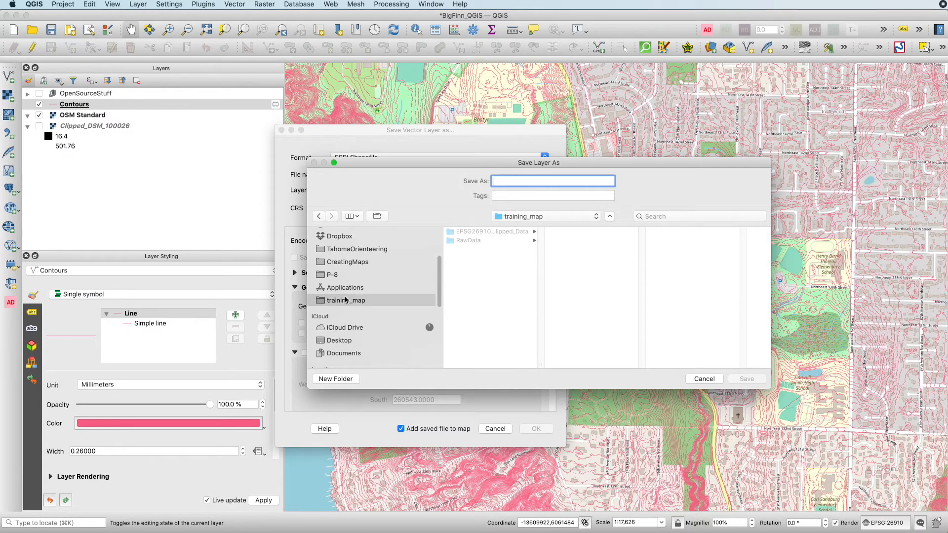
pyautogui.click(469, 232)
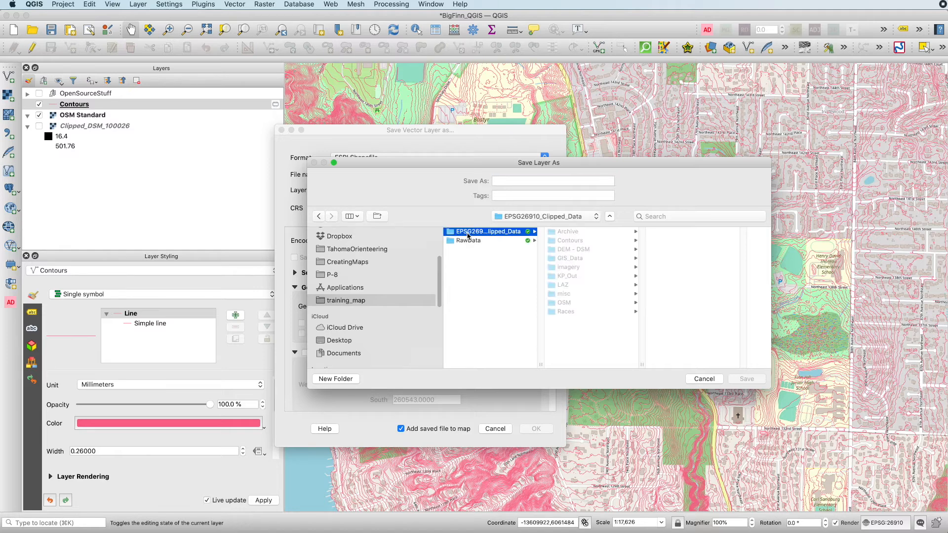
pyautogui.click(568, 241)
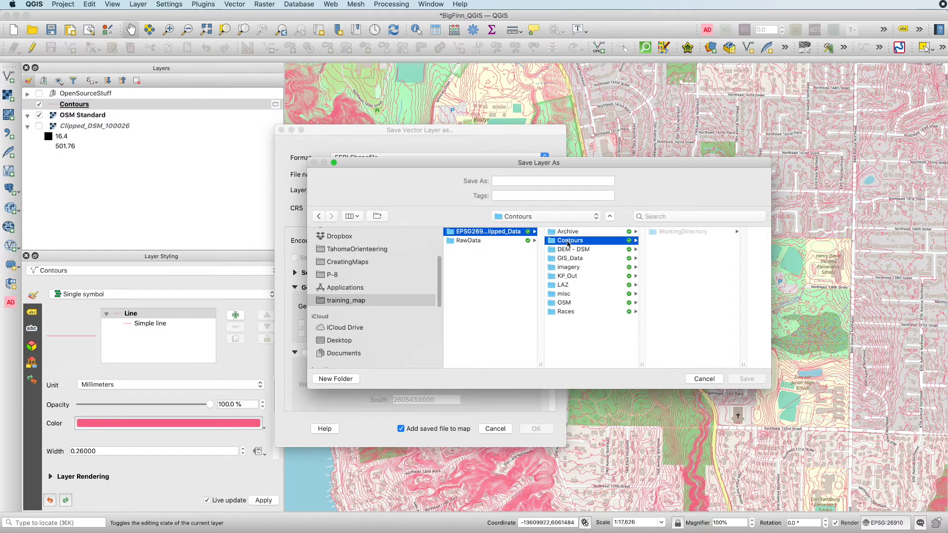
pyautogui.click(669, 238)
# Step: Name the exported shapefile 1.25MRaw and confirm its save location
pyautogui.click(500, 179)
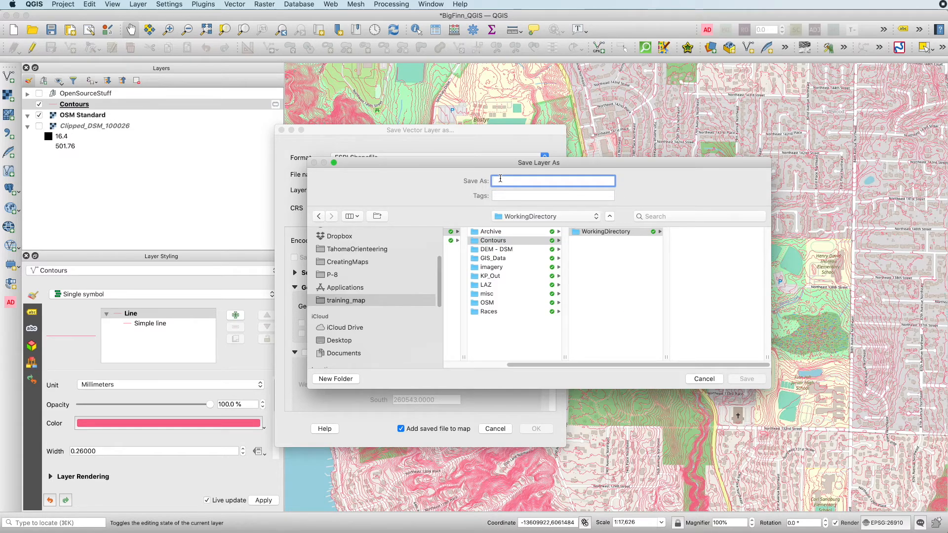
pyautogui.write('1.25MR')
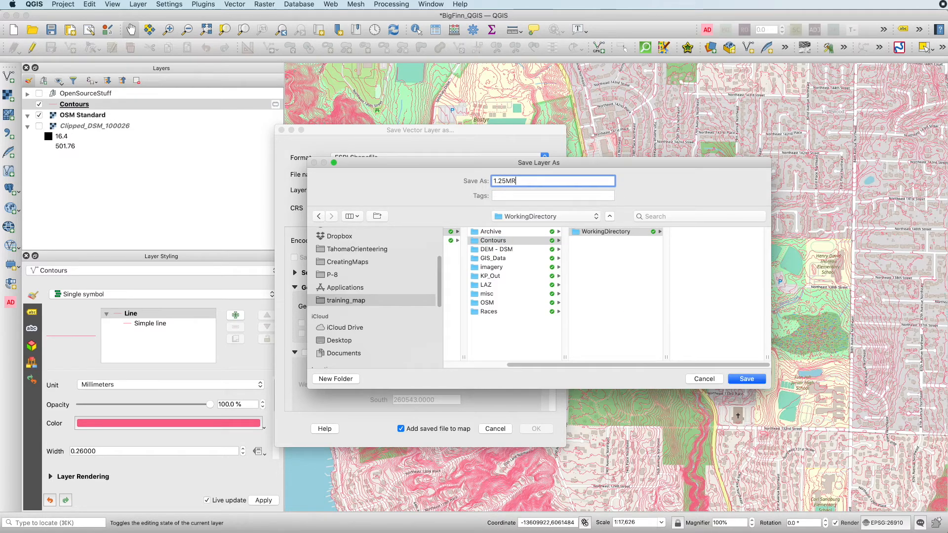
pyautogui.write('aw')
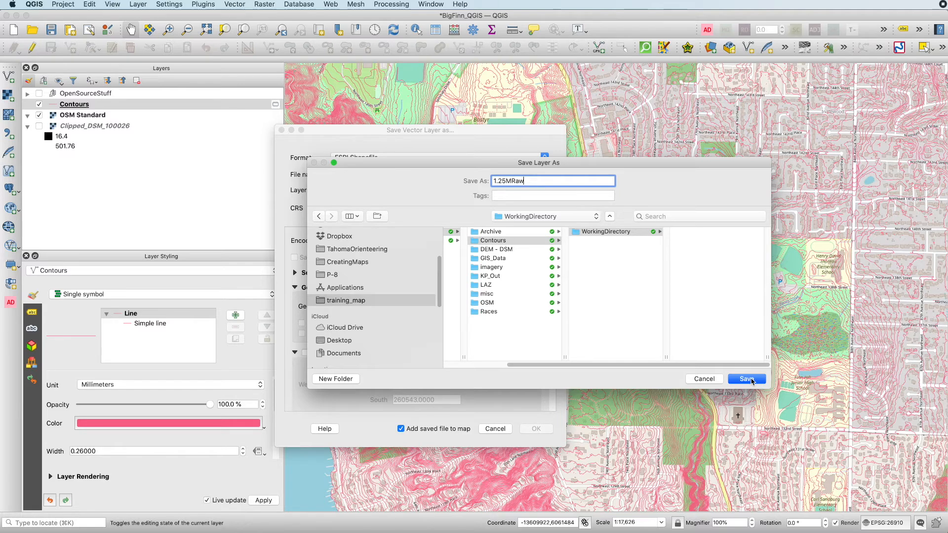
pyautogui.click(746, 379)
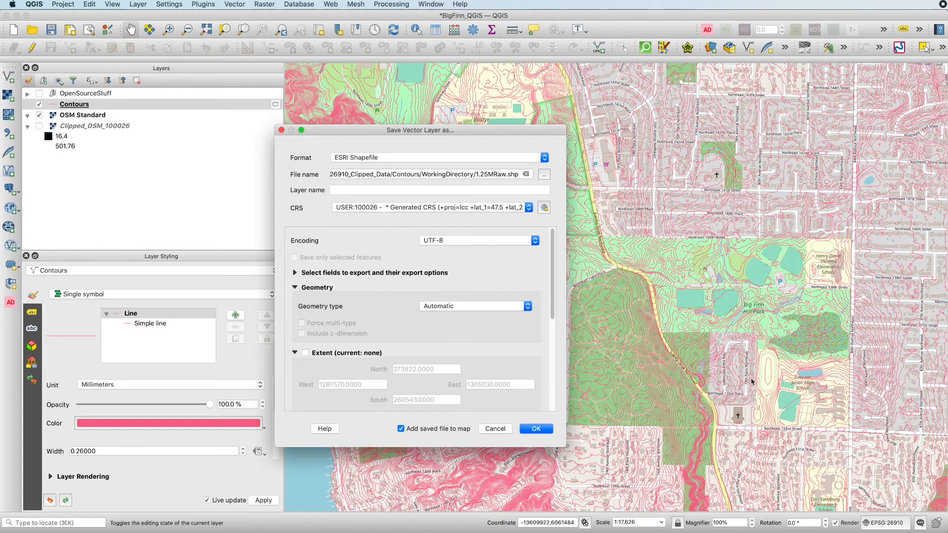
# Step: Set the export's CRS to the project CRS EPSG:26910 - NAD83 / UTM zone 10N and save the shapefile
pyautogui.click(389, 213)
pyautogui.click(389, 215)
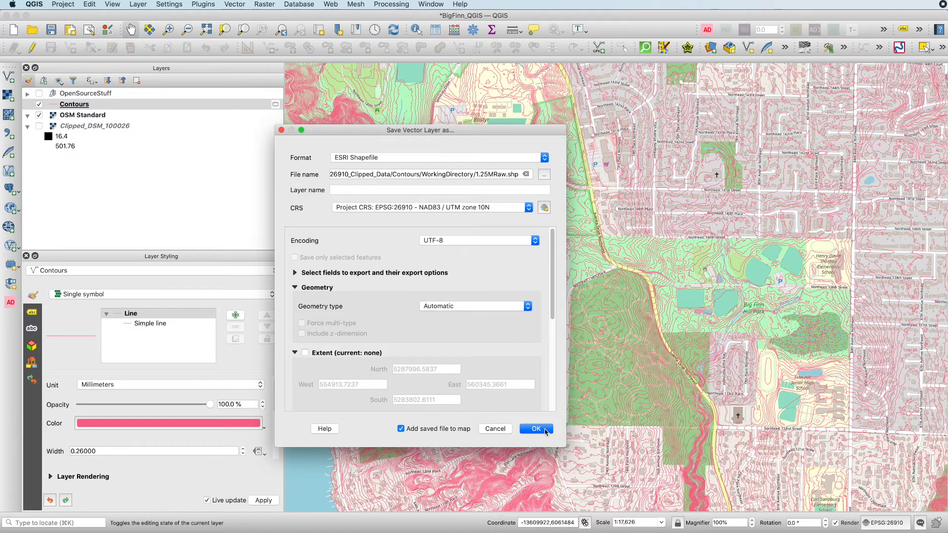
pyautogui.click(535, 428)
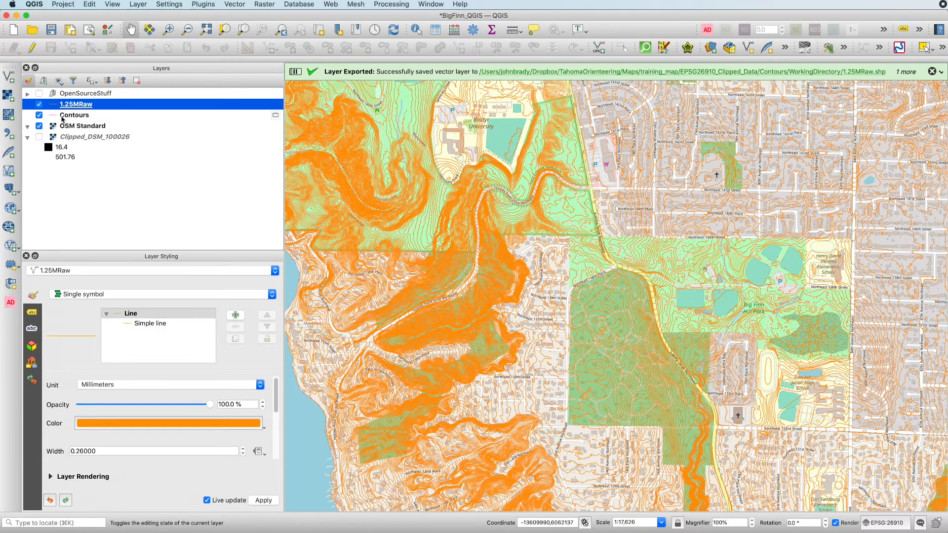
# Step: Remove the temporary Contours layer from the project
pyautogui.click(65, 117)
pyautogui.rightClick(65, 117)
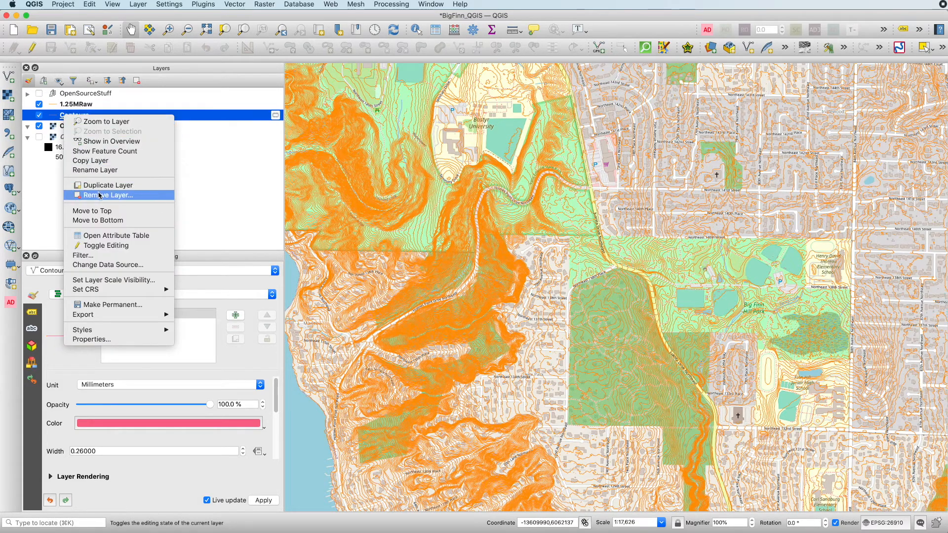
pyautogui.click(99, 195)
pyautogui.click(506, 281)
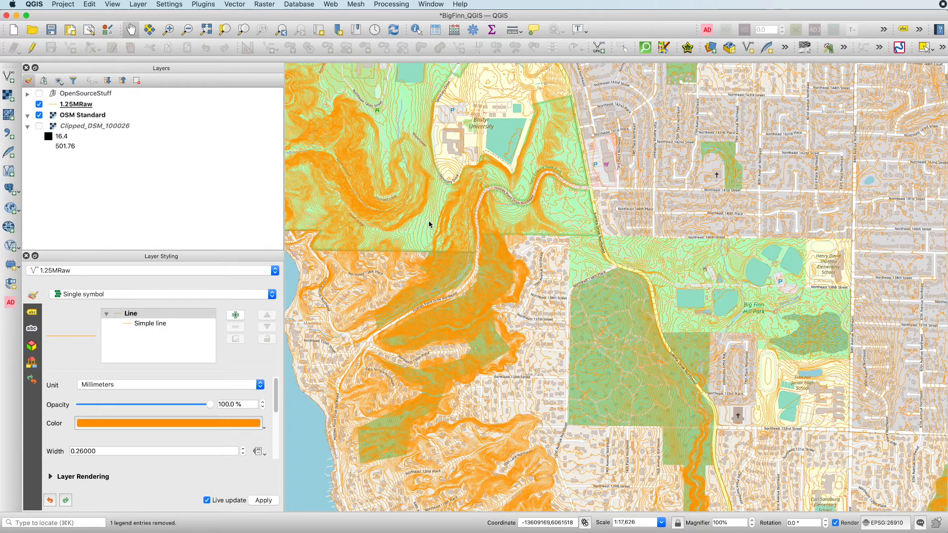
# Step: Move the 1.25MRaw layer to the top of the layer list, above OpenSourceStuff, and select it
pyautogui.click(70, 104)
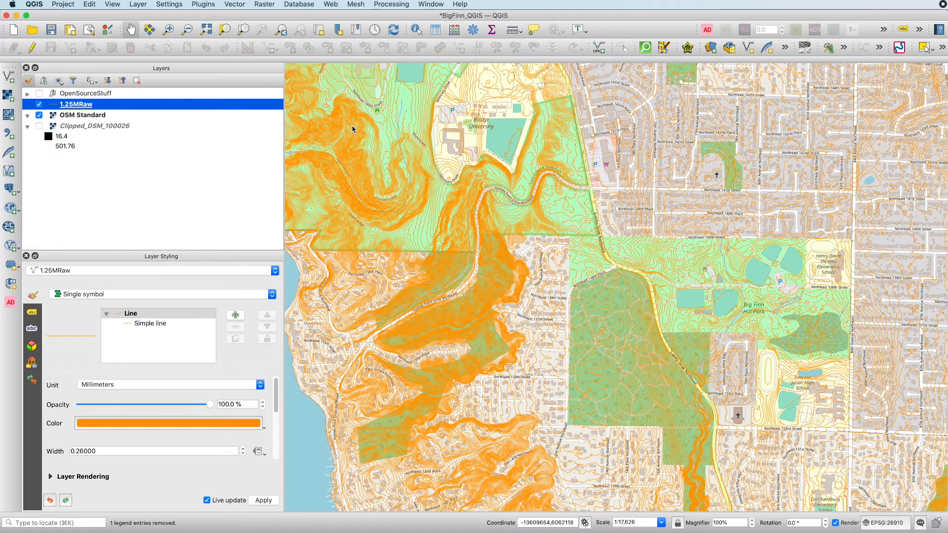
pyautogui.moveTo(365, 135); pyautogui.dragTo(510, 230)
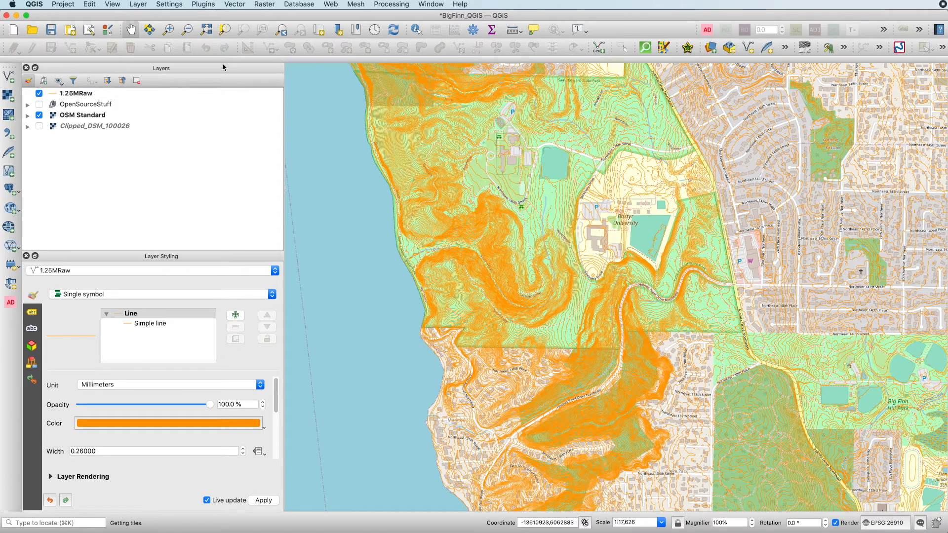
pyautogui.click(89, 93)
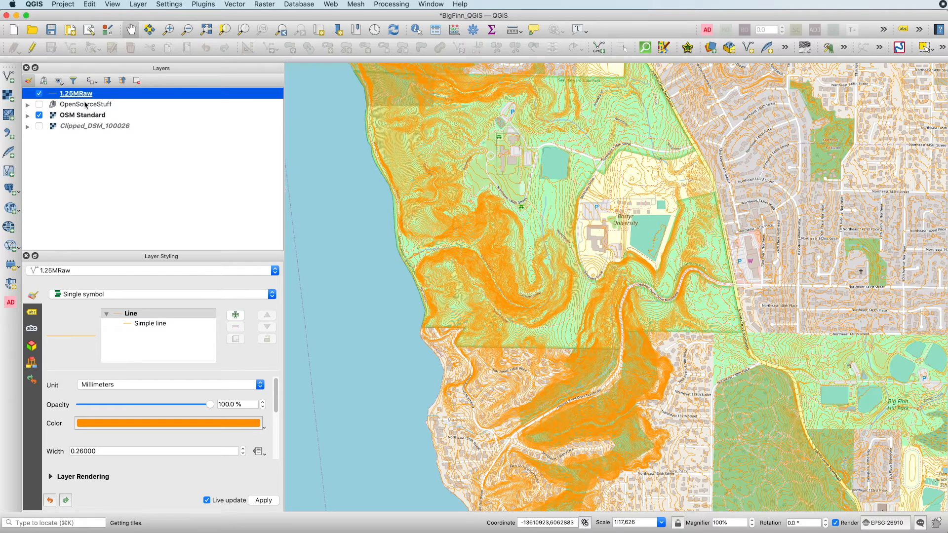
# Step: Open the plugin manager and check its settings for showing experimental and deprecated plugins
pyautogui.click(203, 6)
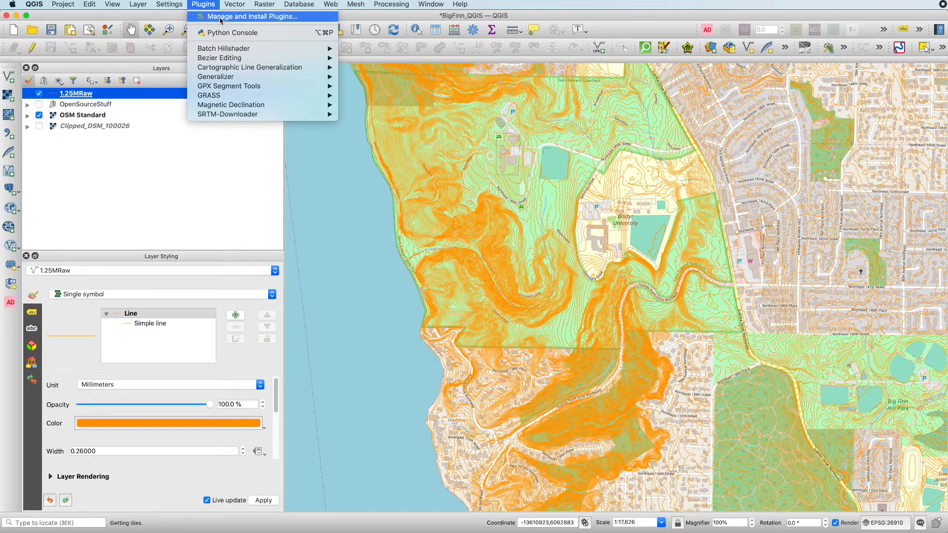
pyautogui.click(220, 18)
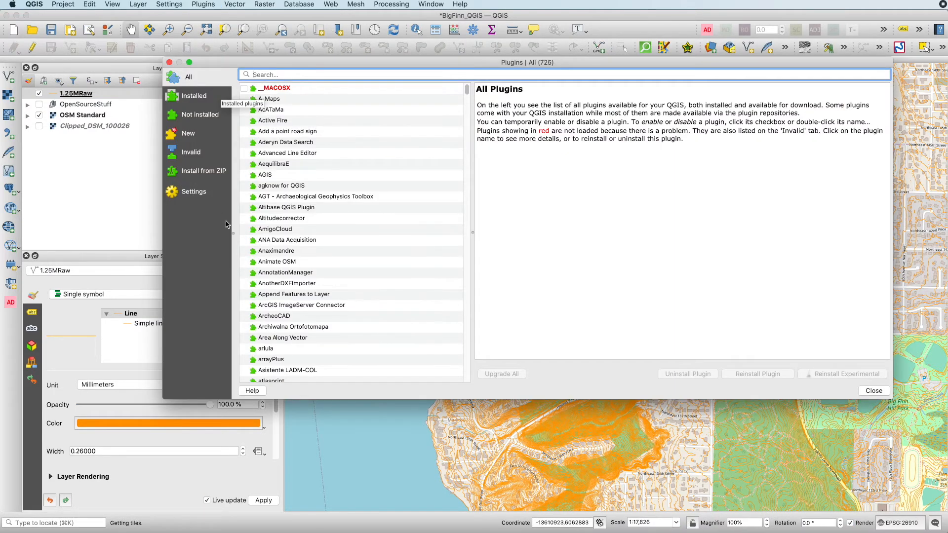
pyautogui.click(205, 195)
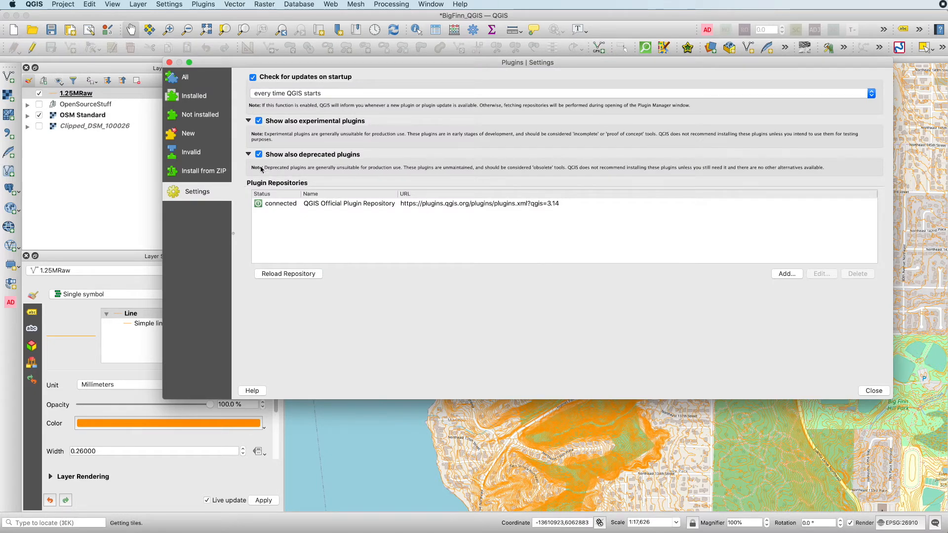
# Step: Search all plugins for "gener", view the details of Generalizer3, and close the plugin manager
pyautogui.click(189, 81)
pyautogui.click(298, 76)
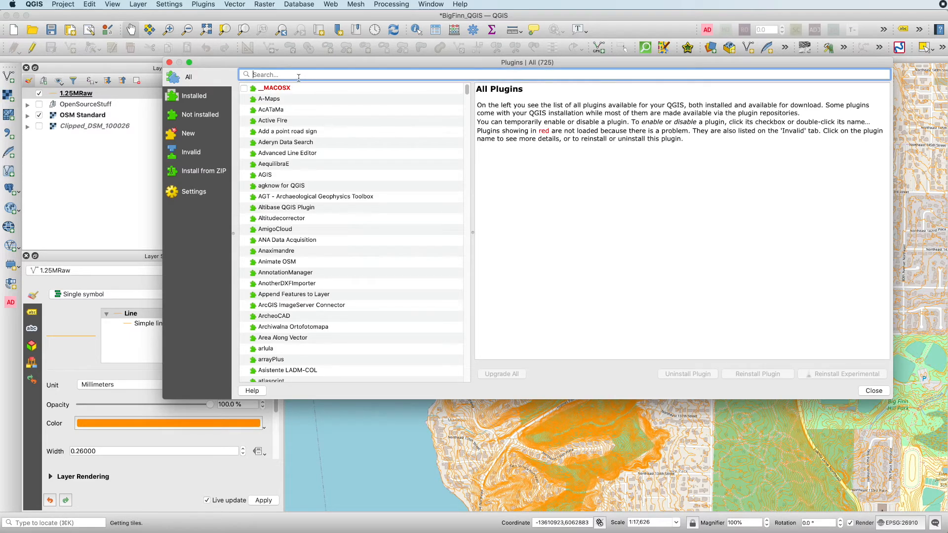
pyautogui.write('gener')
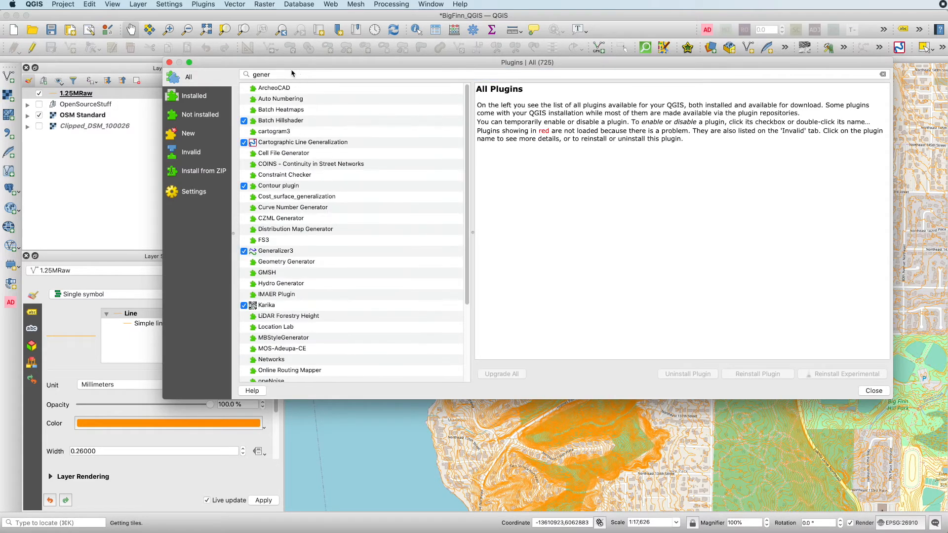
pyautogui.click(278, 250)
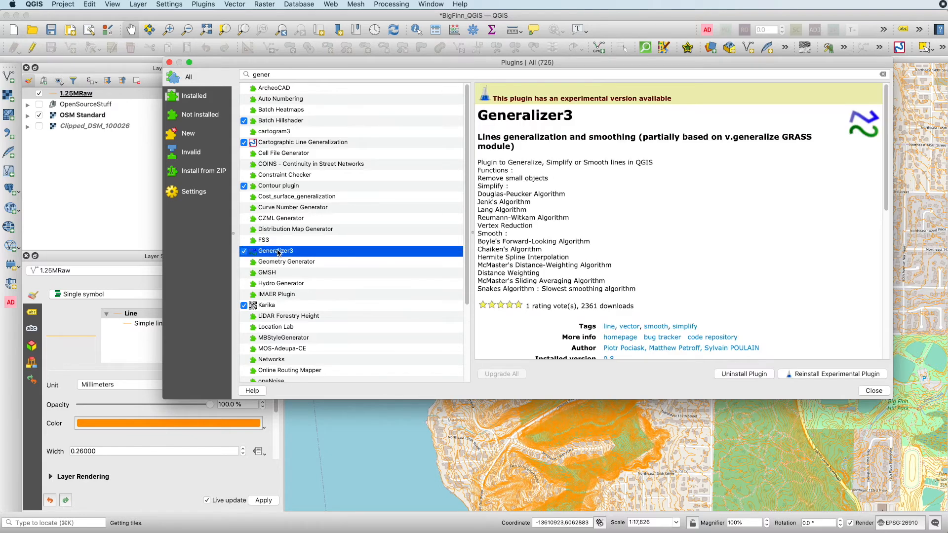
pyautogui.click(873, 390)
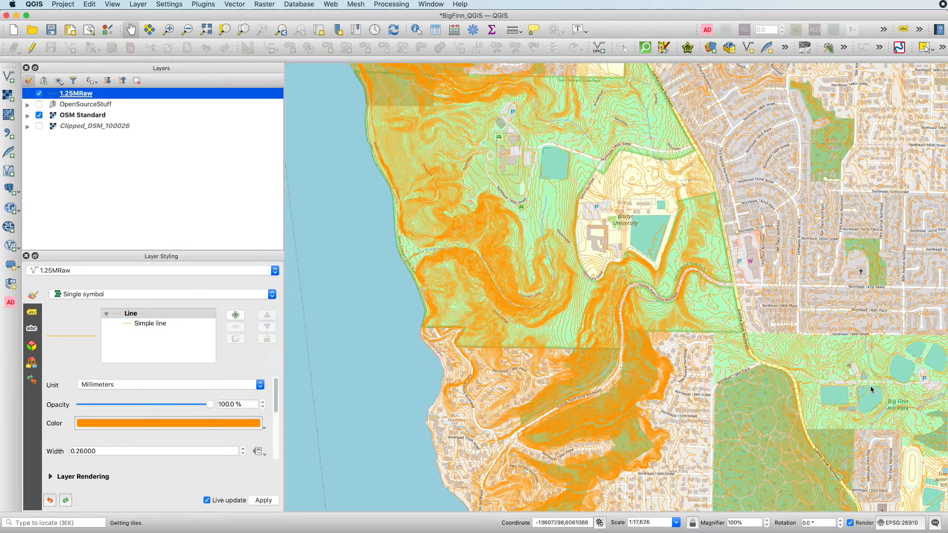
# Step: Open the Generalizer for the 1.25MRaw layer, review its generalizing, simplifying and smoothing algorithms, and close it without running
pyautogui.click(205, 5)
pyautogui.moveTo(218, 80)
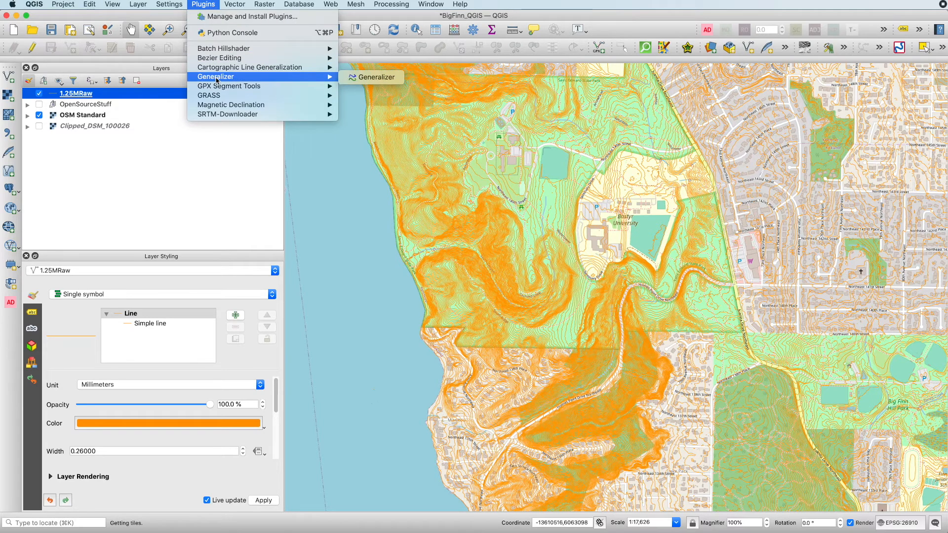
pyautogui.click(373, 79)
pyautogui.moveTo(590, 242); pyautogui.dragTo(384, 102)
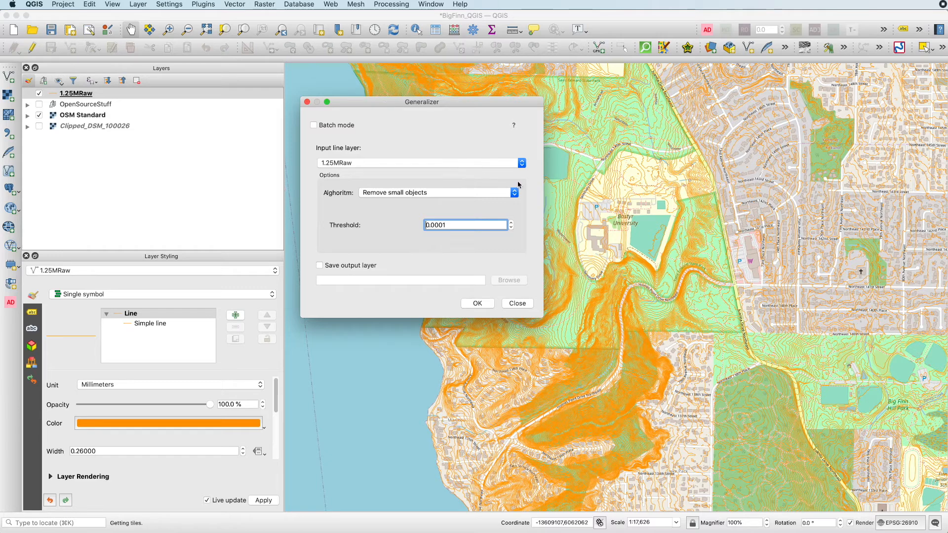
pyautogui.click(401, 192)
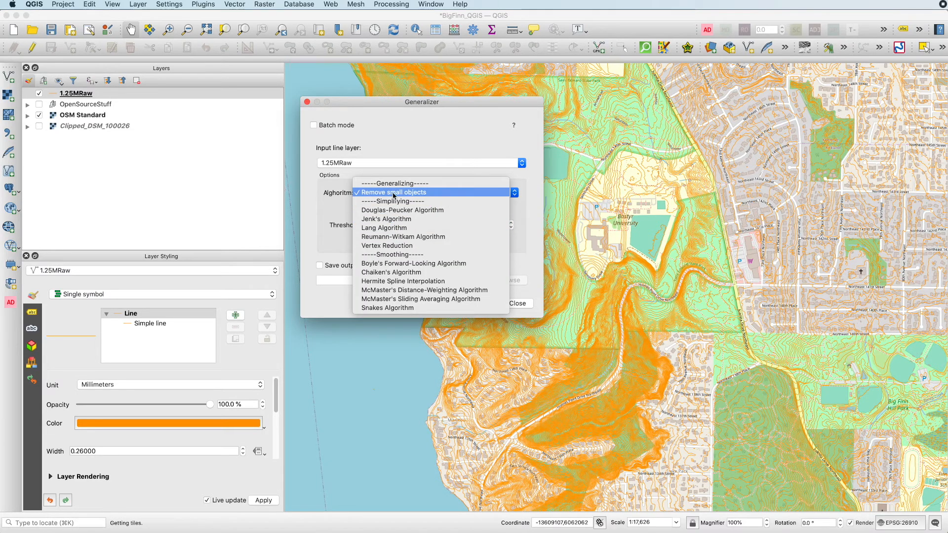
pyautogui.click(410, 134)
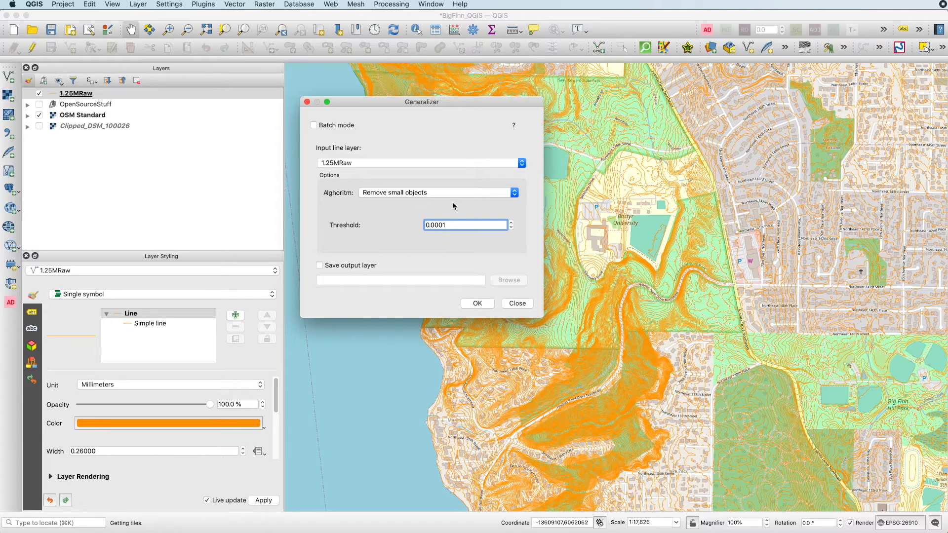
pyautogui.click(518, 303)
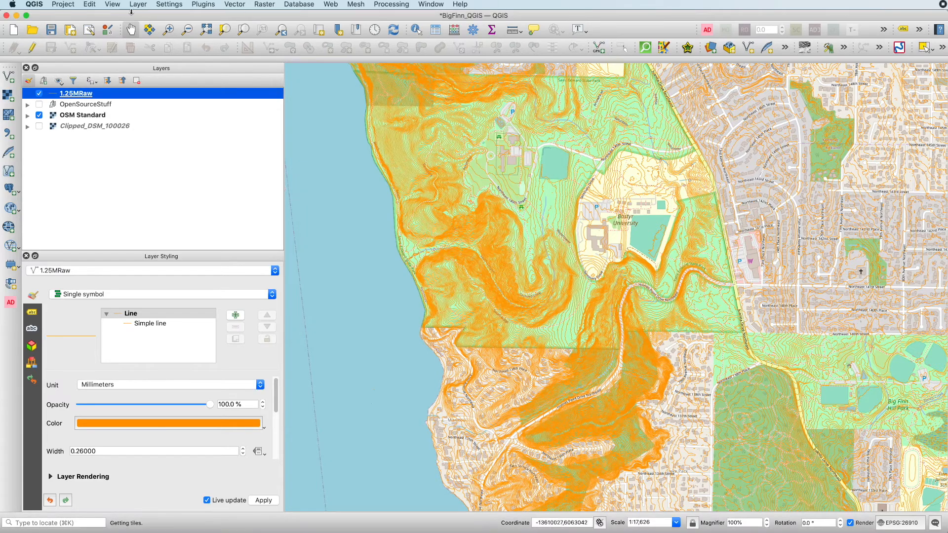
# Step: Examine the raw contours up close over the forested trail network west of Juanita Drive Northeast
pyautogui.click(166, 30)
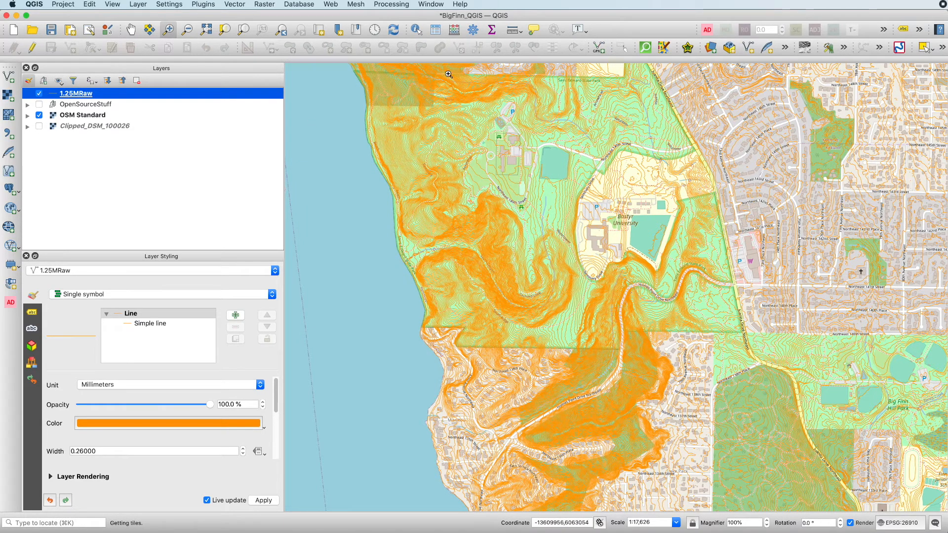
pyautogui.click(513, 83)
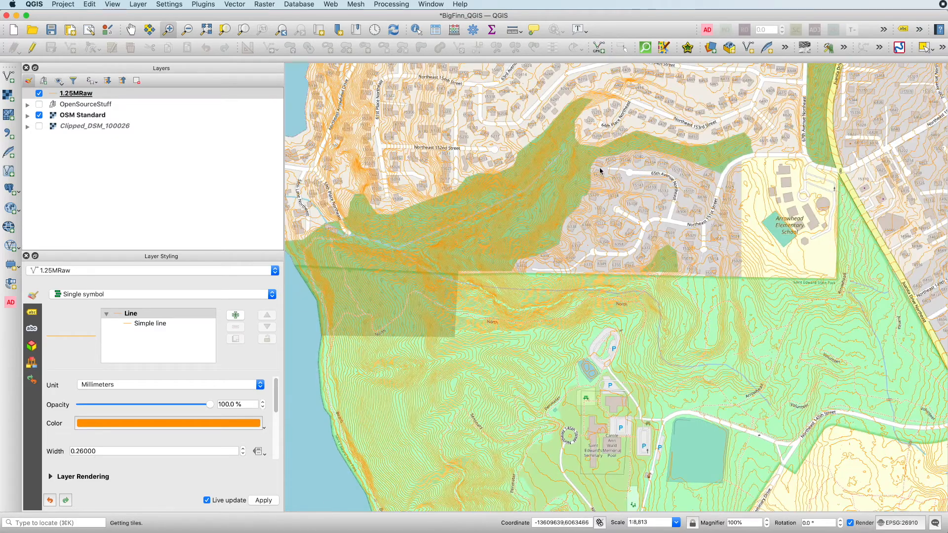
pyautogui.press('Down')
pyautogui.press('Down')
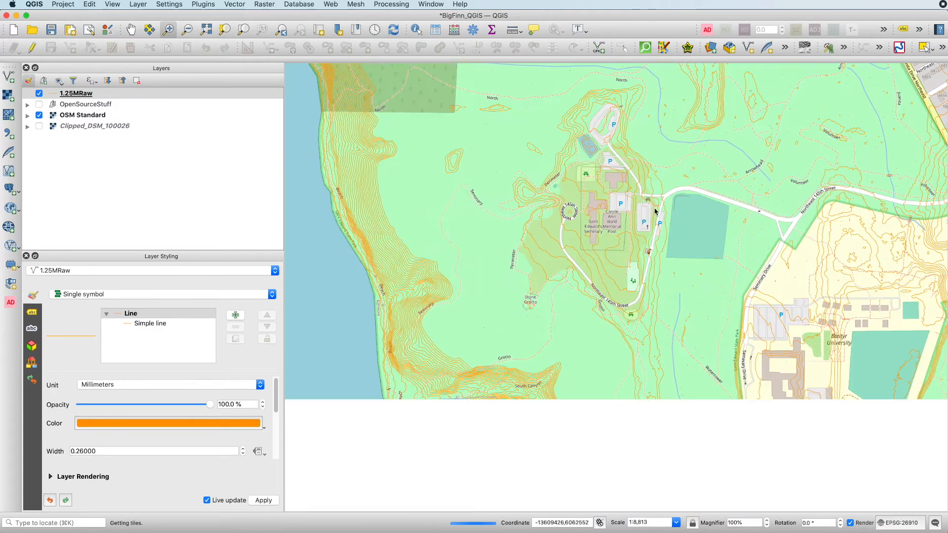
pyautogui.press('Right')
pyautogui.press('Down')
pyautogui.press('Down')
pyautogui.press('Right')
pyautogui.press('Right')
pyautogui.press('Right')
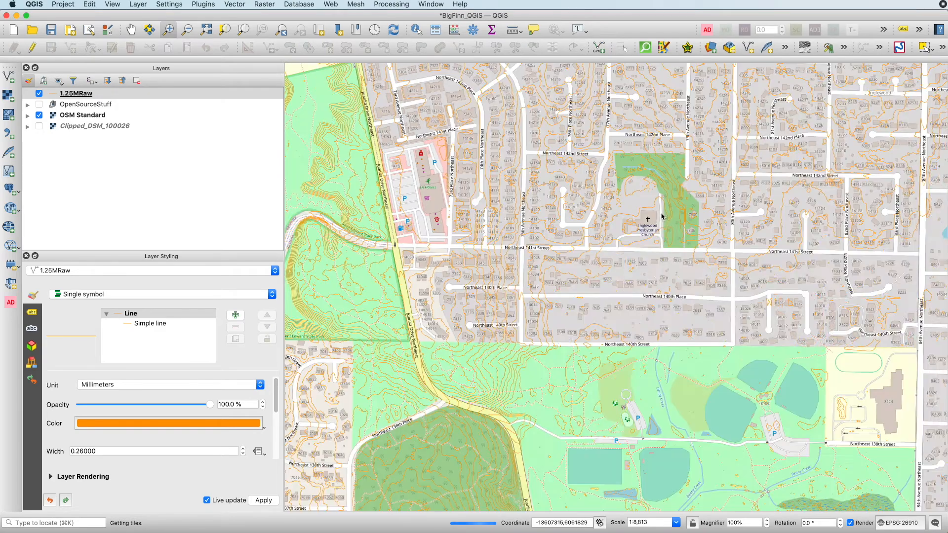
pyautogui.press('Down')
pyautogui.press('Down')
pyautogui.moveTo(311, 101); pyautogui.dragTo(903, 454)
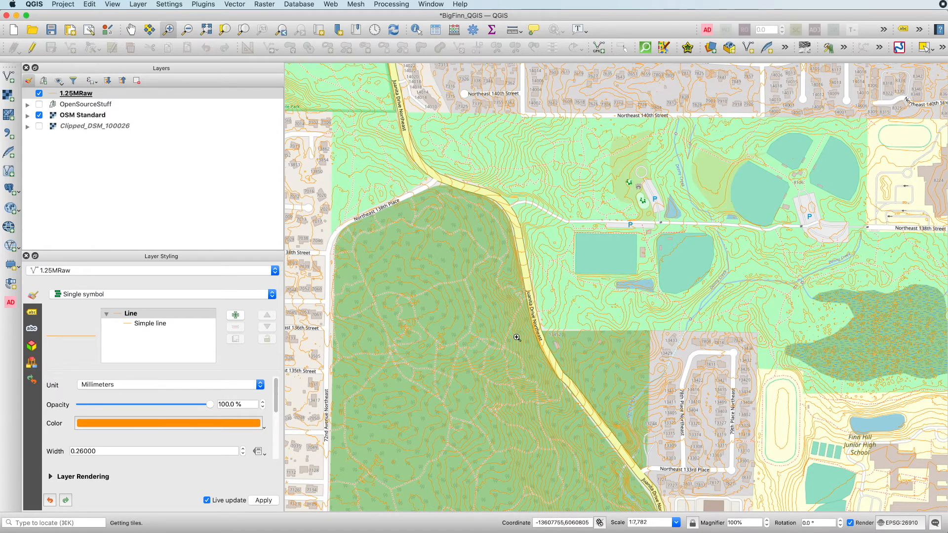
pyautogui.moveTo(369, 272); pyautogui.dragTo(498, 384)
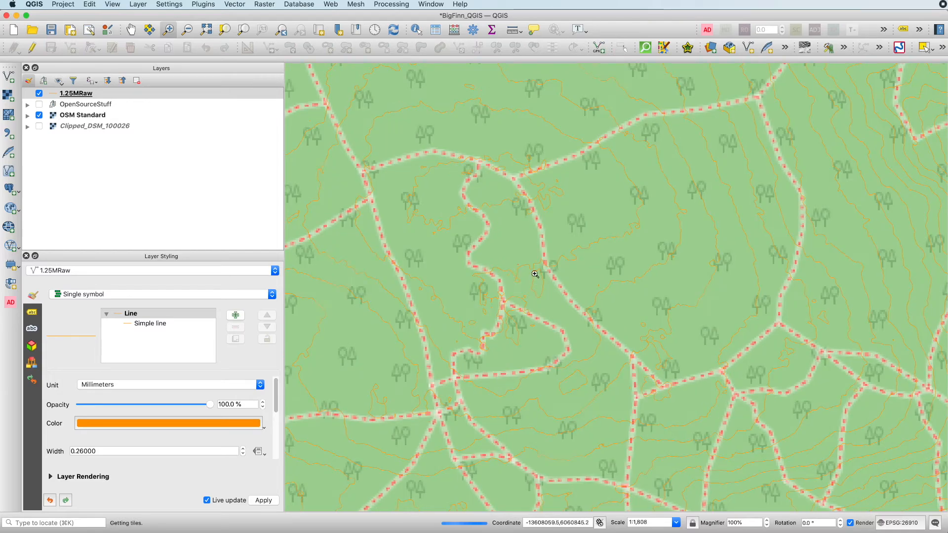
# Step: Hide the OSM Standard basemap and inspect the 1.25MRaw contours for jagged lines and tiny fragments at several scales
pyautogui.click(38, 115)
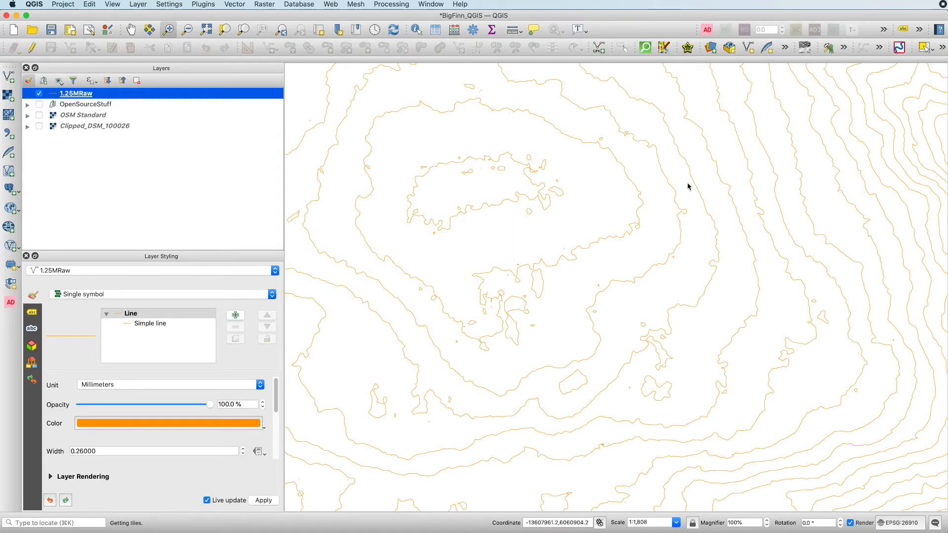
pyautogui.scroll(-4, 688, 187)
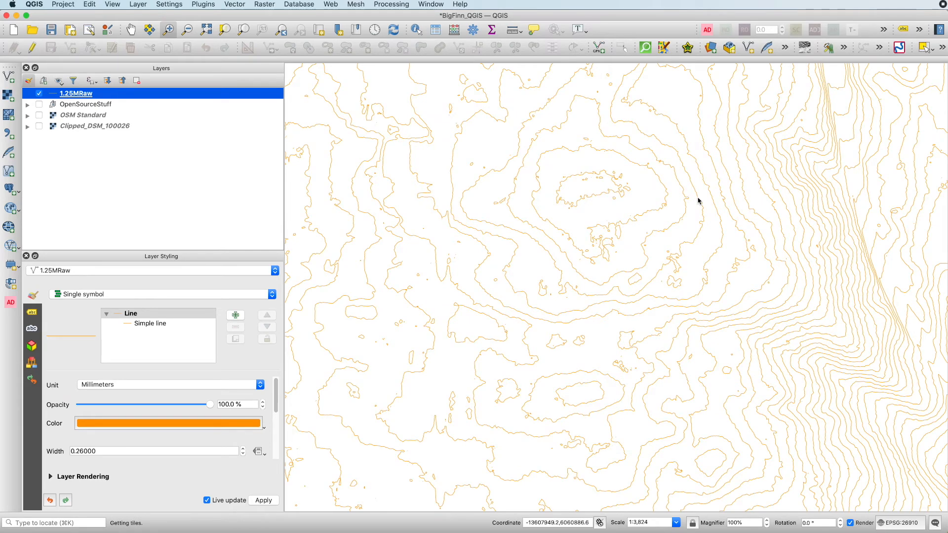
pyautogui.scroll(-1, 675, 193)
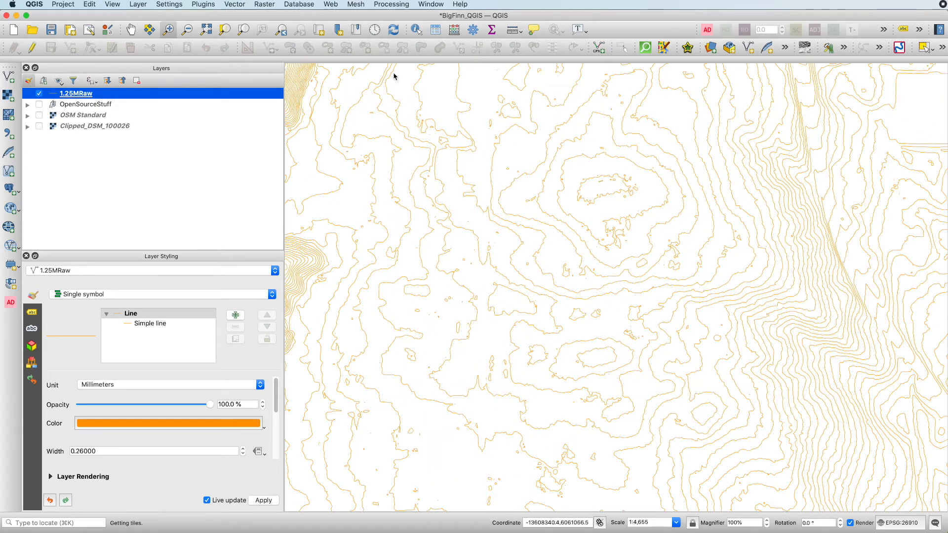
pyautogui.click(131, 30)
pyautogui.moveTo(648, 192); pyautogui.dragTo(477, 250)
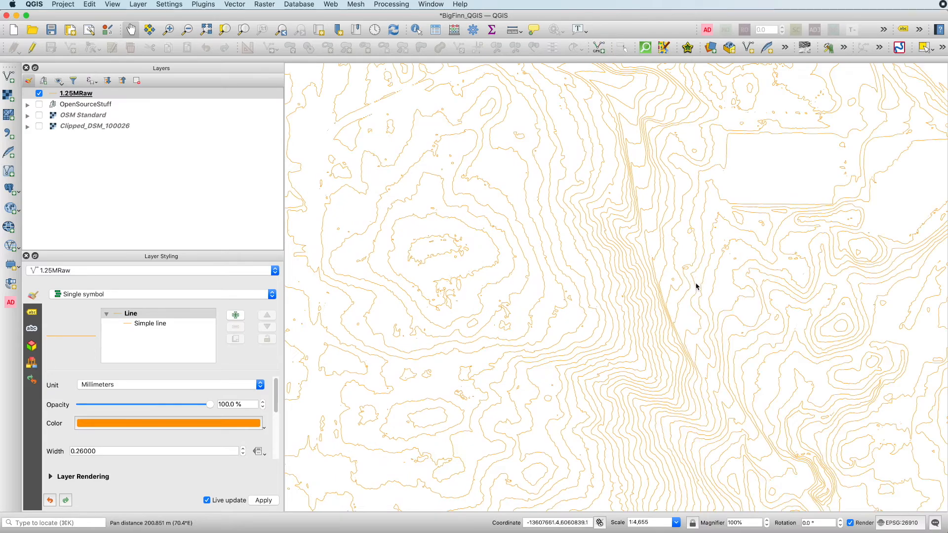
pyautogui.scroll(-1, 693, 281)
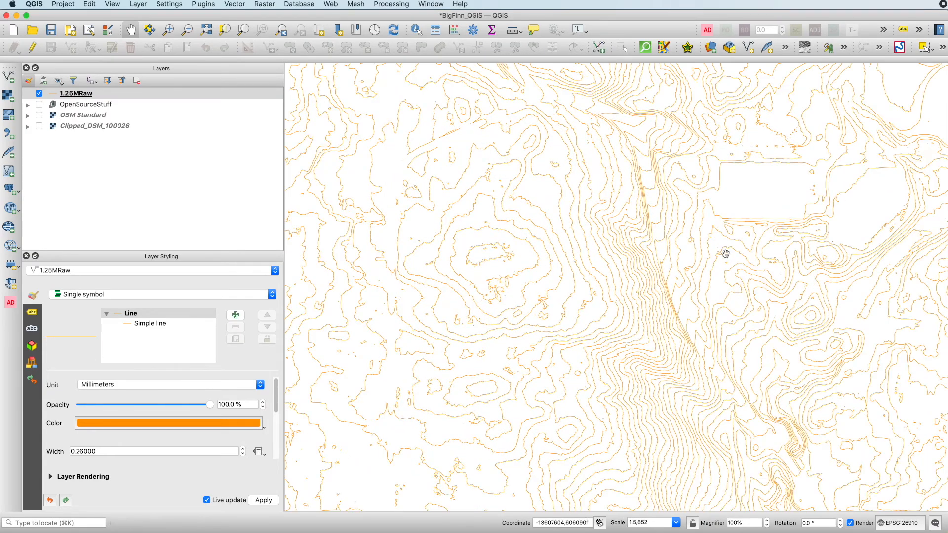
pyautogui.moveTo(717, 255); pyautogui.dragTo(565, 239)
pyautogui.click(168, 30)
pyautogui.moveTo(499, 178); pyautogui.dragTo(641, 298)
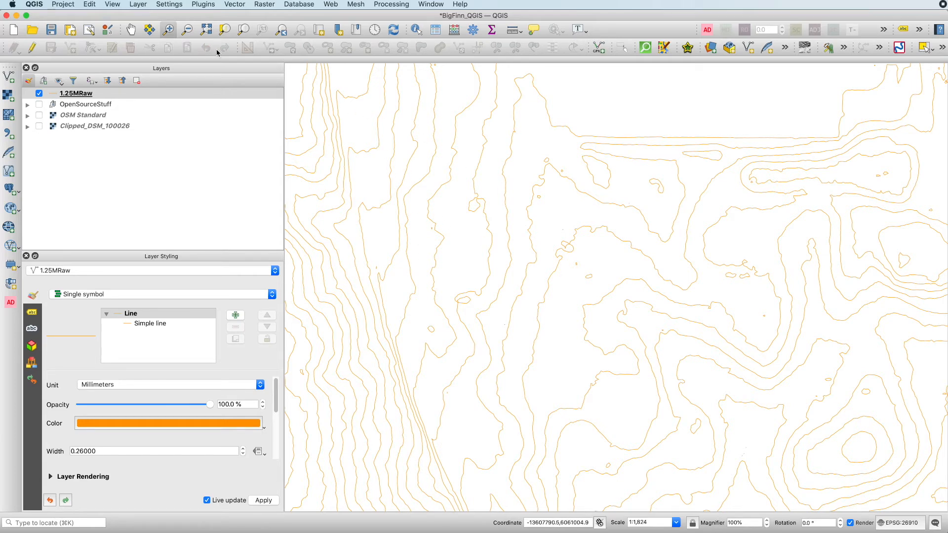
pyautogui.click(187, 29)
pyautogui.click(501, 232)
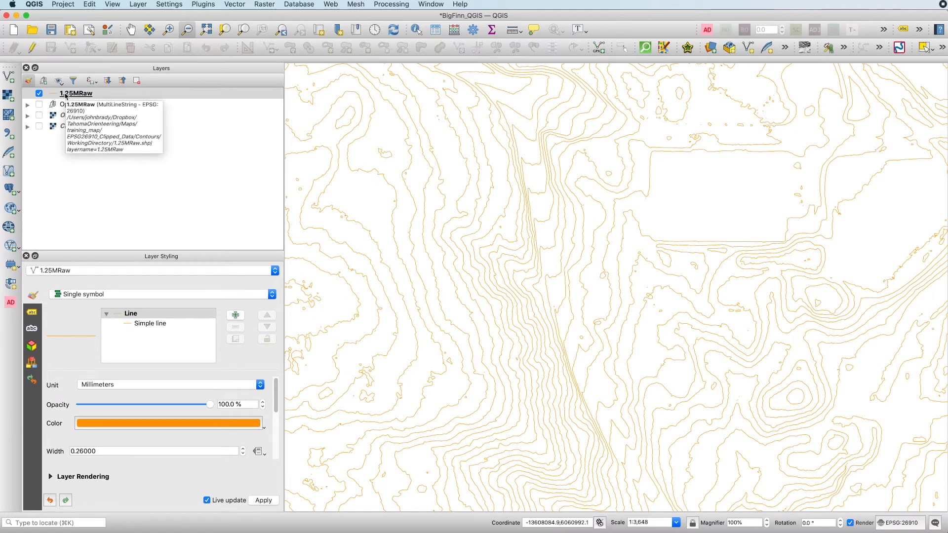
# Step: Open the Generalizer with 1.25MRaw as the input line layer and choose the Vertex Reduction algorithm
pyautogui.click(212, 6)
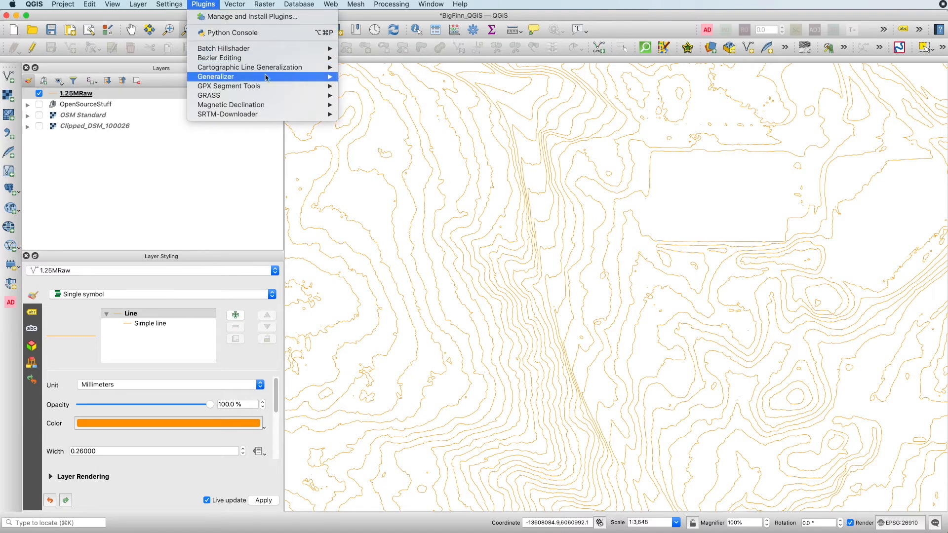
pyautogui.moveTo(267, 77)
pyautogui.click(389, 79)
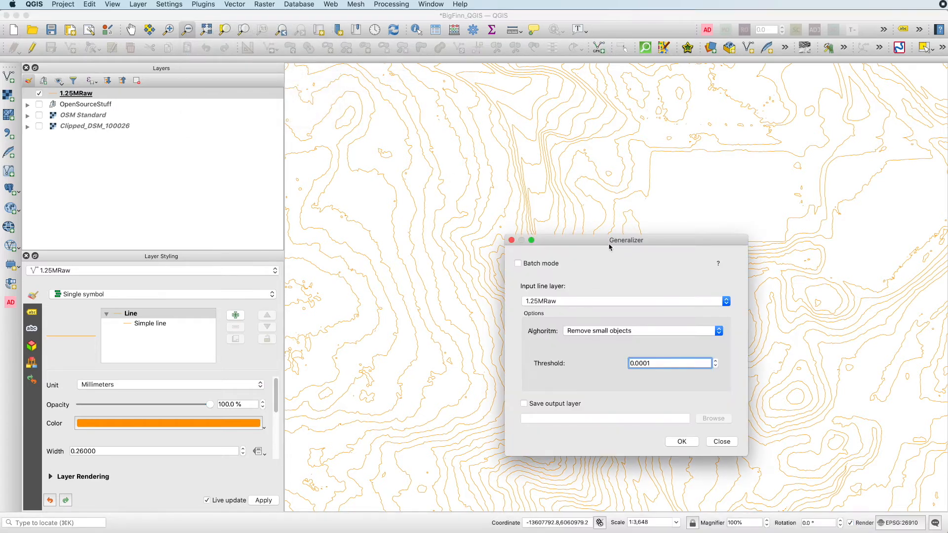
pyautogui.moveTo(609, 246); pyautogui.dragTo(497, 159)
pyautogui.click(504, 243)
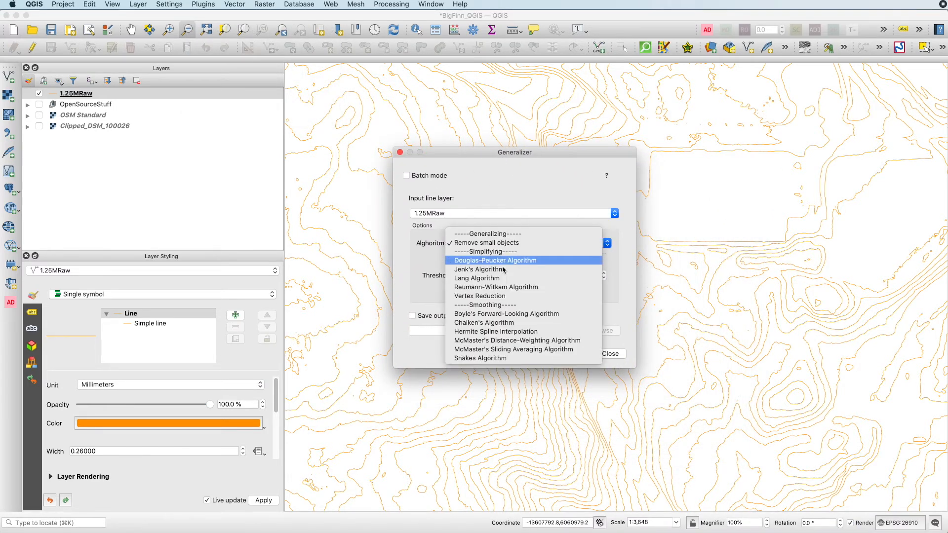
pyautogui.click(494, 296)
pyautogui.moveTo(493, 158); pyautogui.dragTo(667, 156)
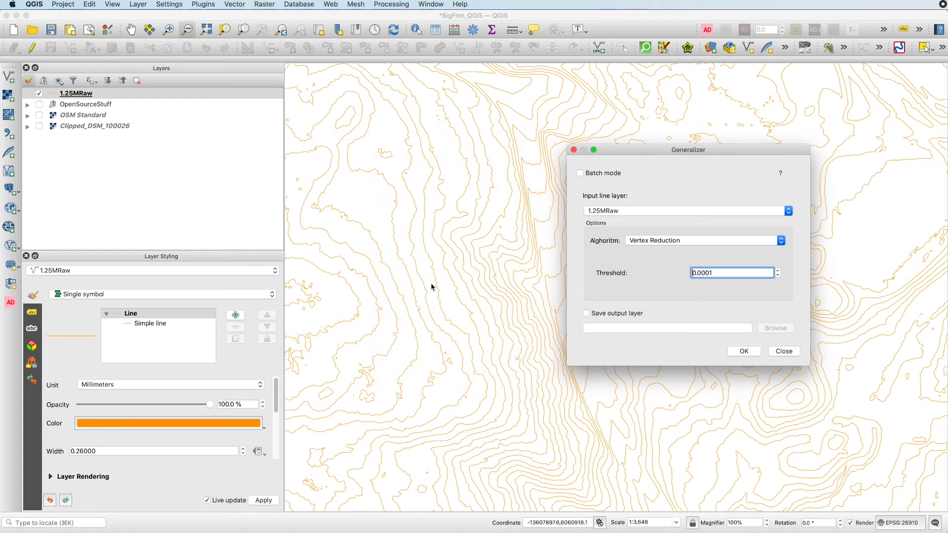
# Step: Set the Vertex Reduction threshold to 3
pyautogui.moveTo(720, 271); pyautogui.dragTo(686, 271)
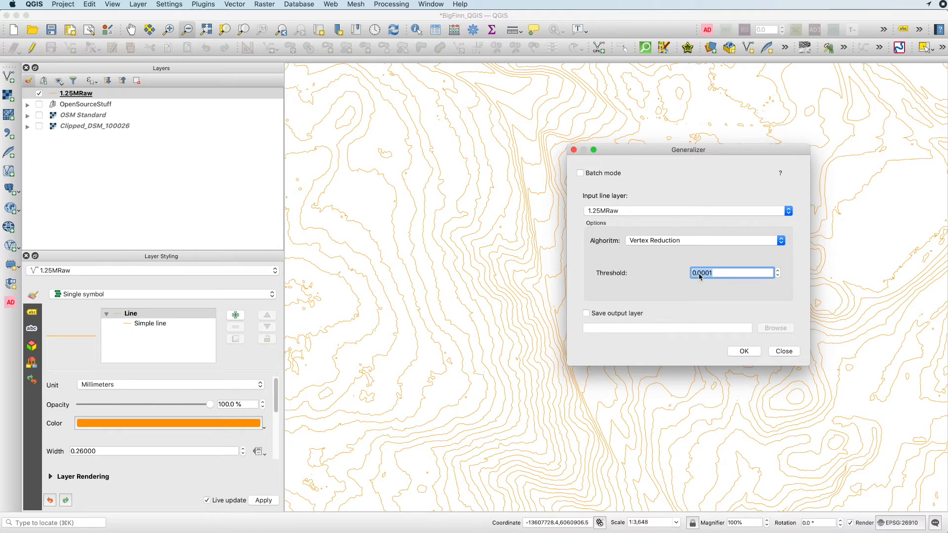
pyautogui.write('3')
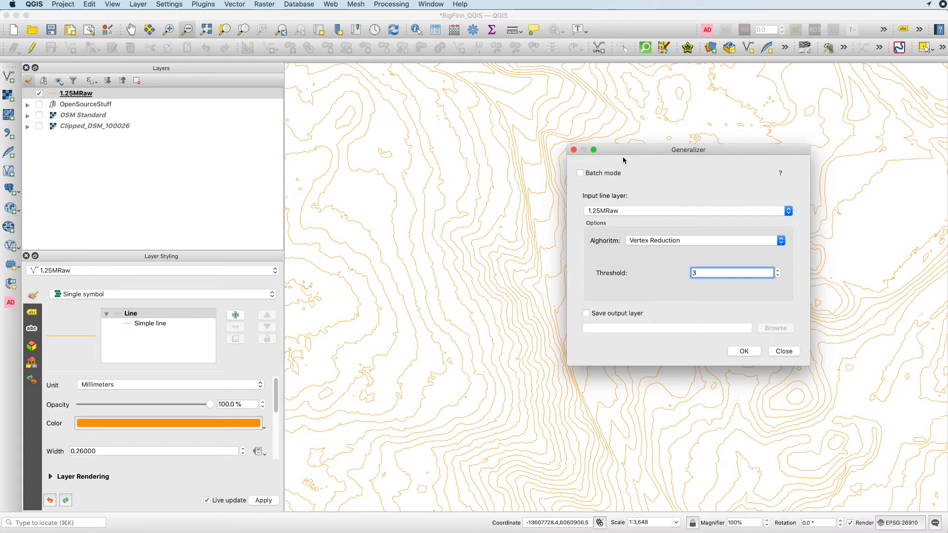
pyautogui.moveTo(623, 153); pyautogui.dragTo(610, 140)
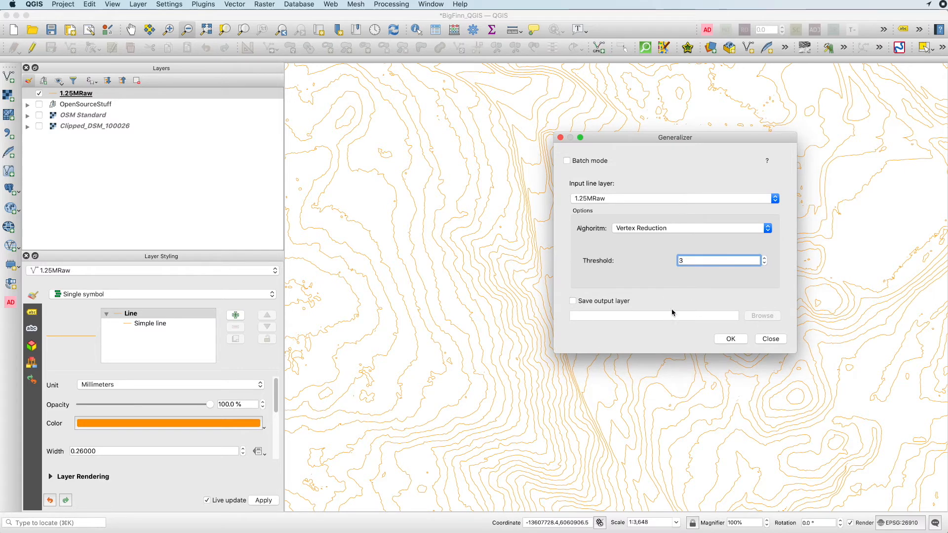
# Step: Run Vertex Reduction on 1.25MRaw with a threshold of 44, assigning NAD83 / UTM zone 10N (EPSG:26910) to the output, and close the Generalizer
pyautogui.moveTo(695, 257); pyautogui.dragTo(654, 257)
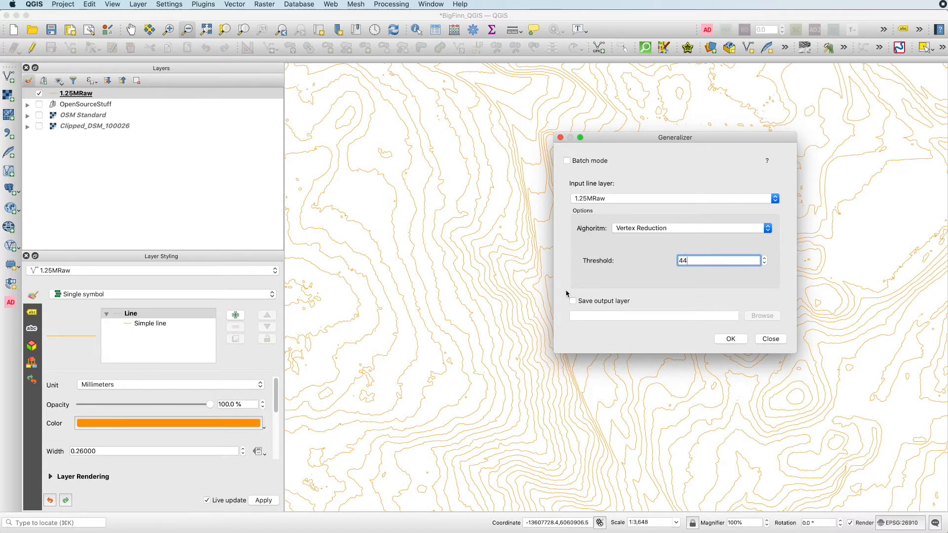
pyautogui.click(732, 340)
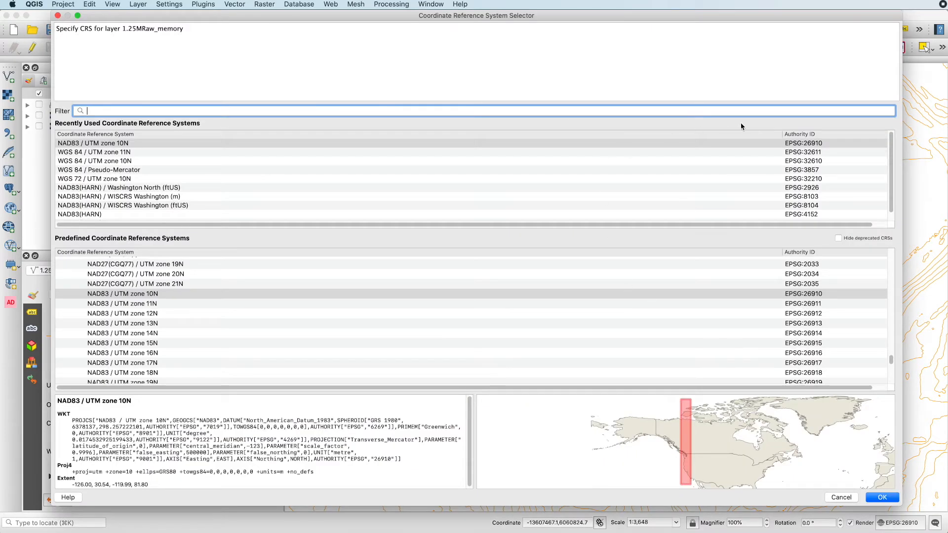
pyautogui.click(783, 144)
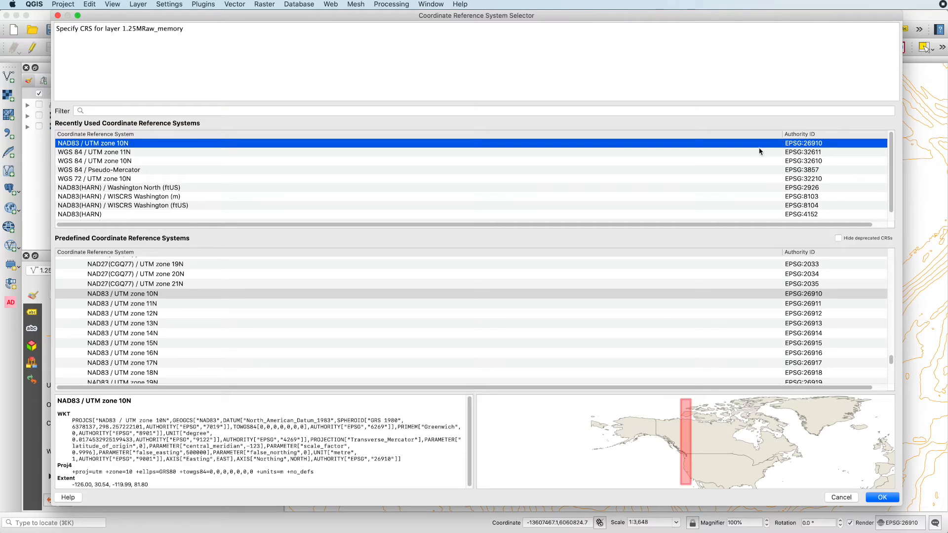
pyautogui.click(882, 497)
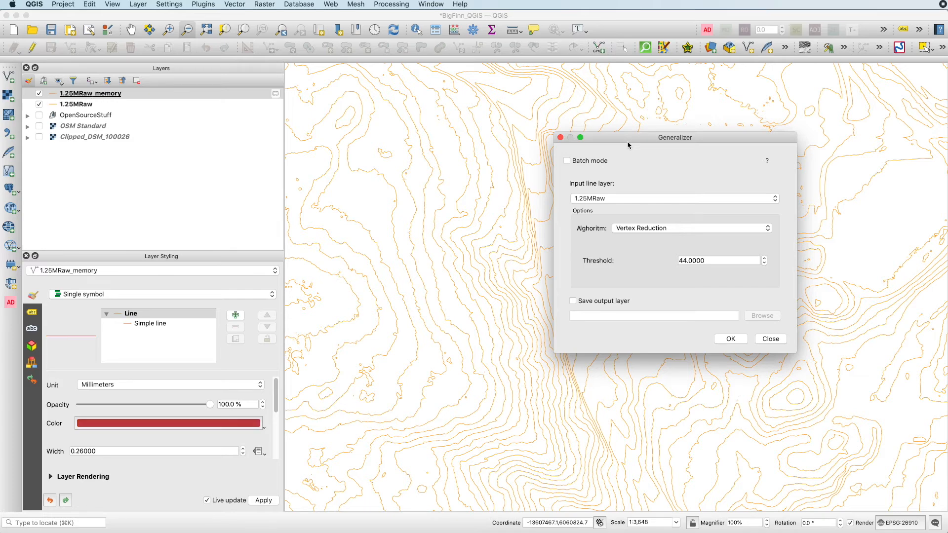
pyautogui.click(770, 338)
# Step: Compare the 1.25MRaw_memory contours with 1.25MRaw at a smaller scale by switching each layer's visibility
pyautogui.click(352, 220)
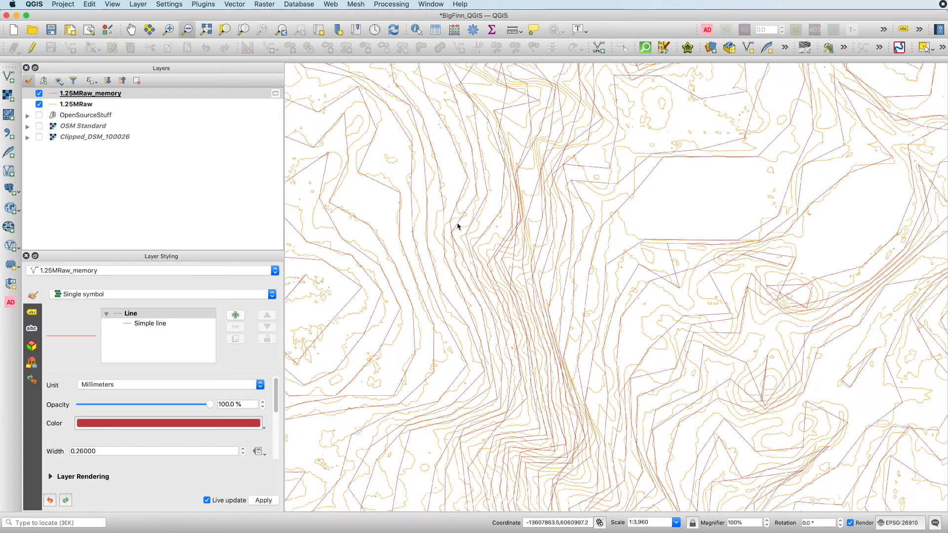
pyautogui.click(39, 104)
pyautogui.click(570, 250)
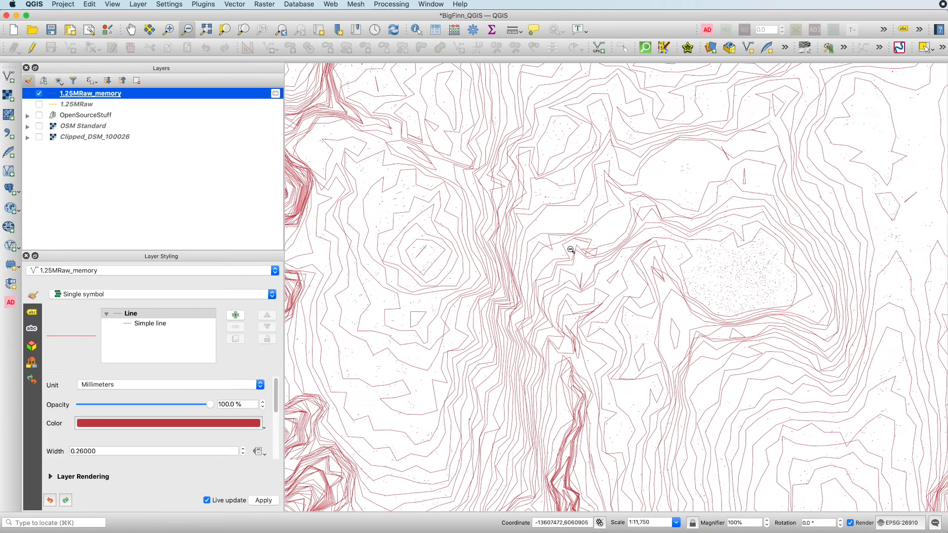
pyautogui.click(39, 105)
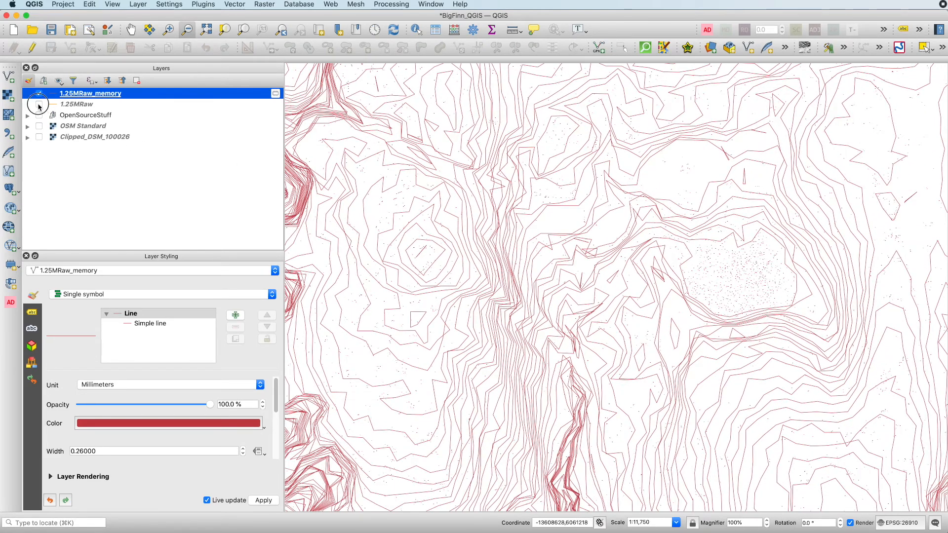
pyautogui.click(39, 94)
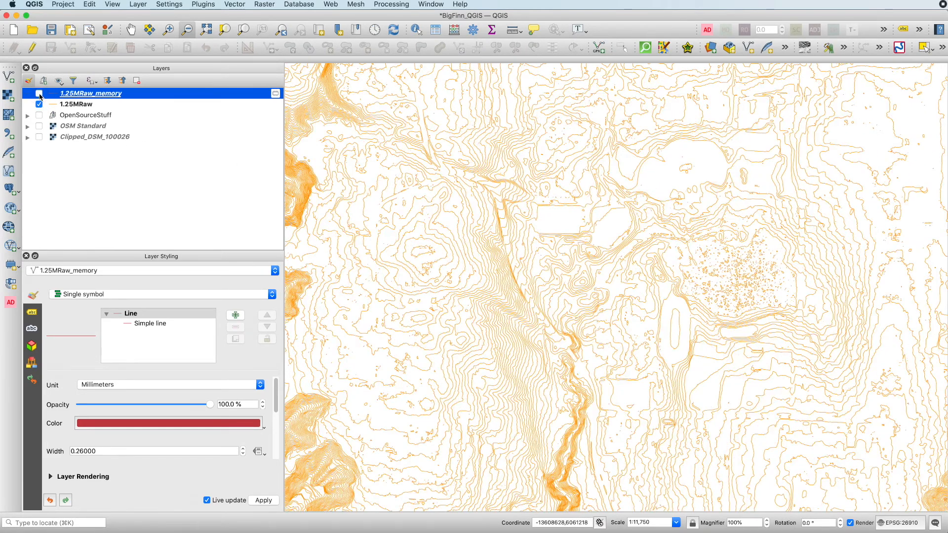
# Step: Remove the over-simplified 1.25MRaw_memory layer from the project
pyautogui.rightClick(105, 96)
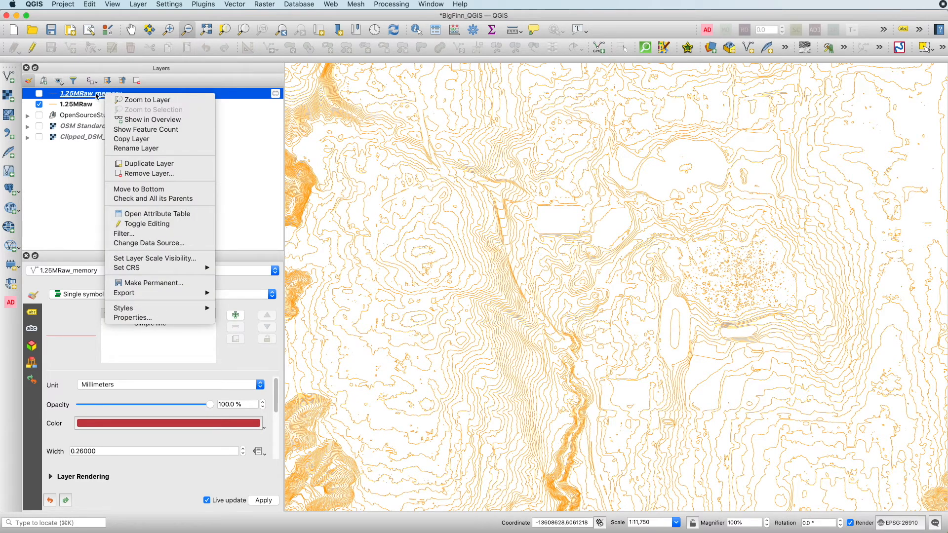
pyautogui.click(147, 174)
pyautogui.click(509, 283)
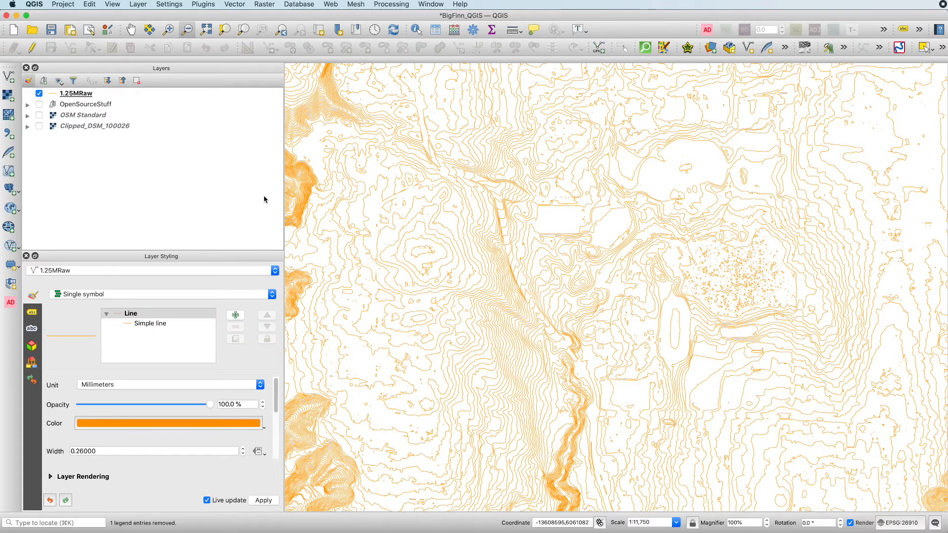
# Step: Open the Generalizer with 1.25MRaw as the input line layer and choose the Vertex Reduction algorithm
pyautogui.click(76, 93)
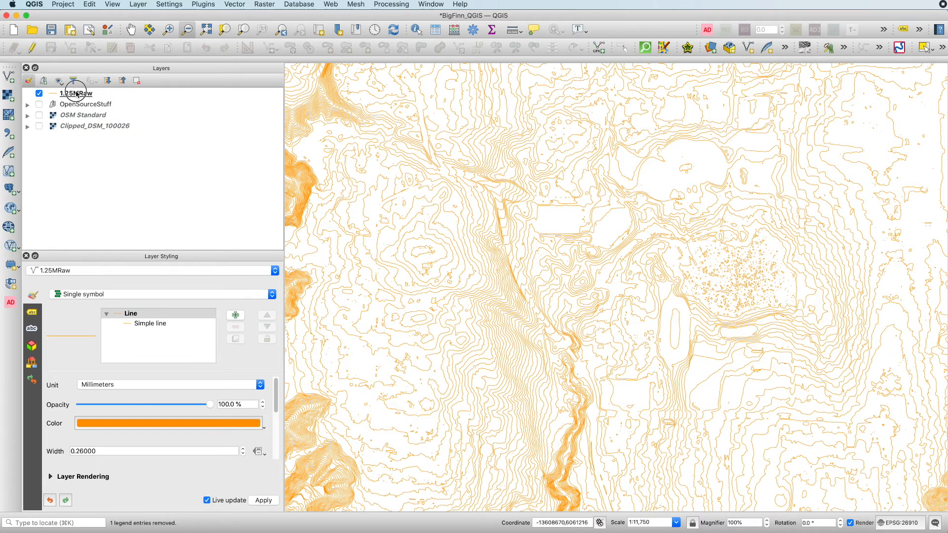
pyautogui.click(207, 7)
pyautogui.moveTo(314, 78)
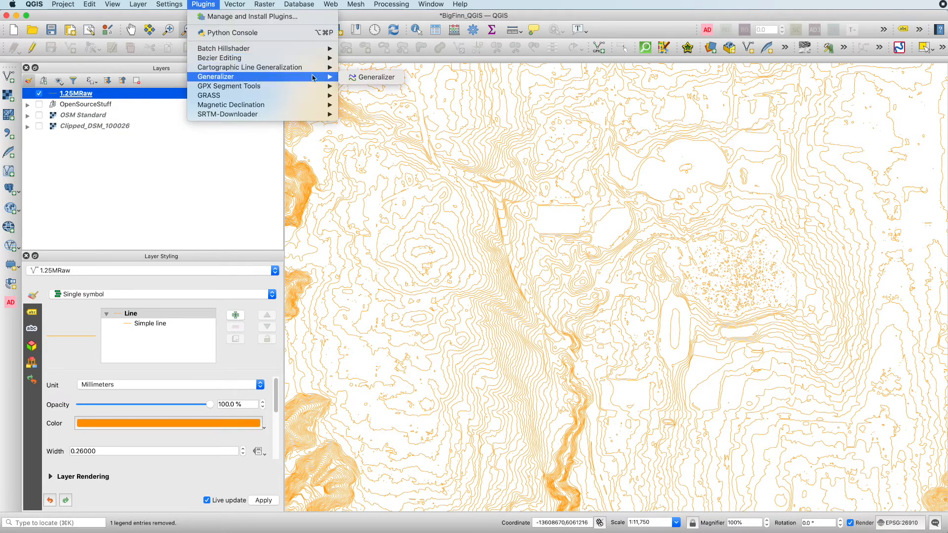
pyautogui.click(383, 78)
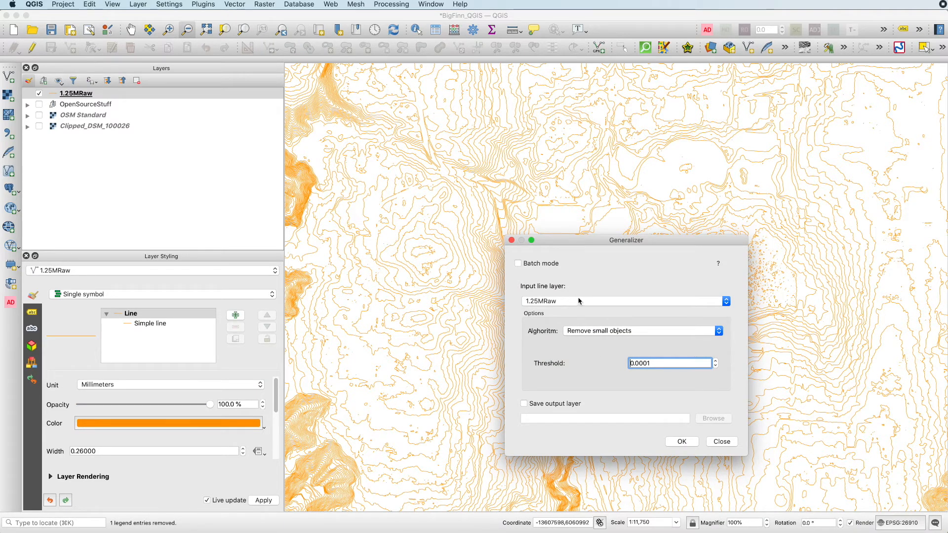
pyautogui.click(579, 301)
pyautogui.click(580, 301)
pyautogui.click(591, 332)
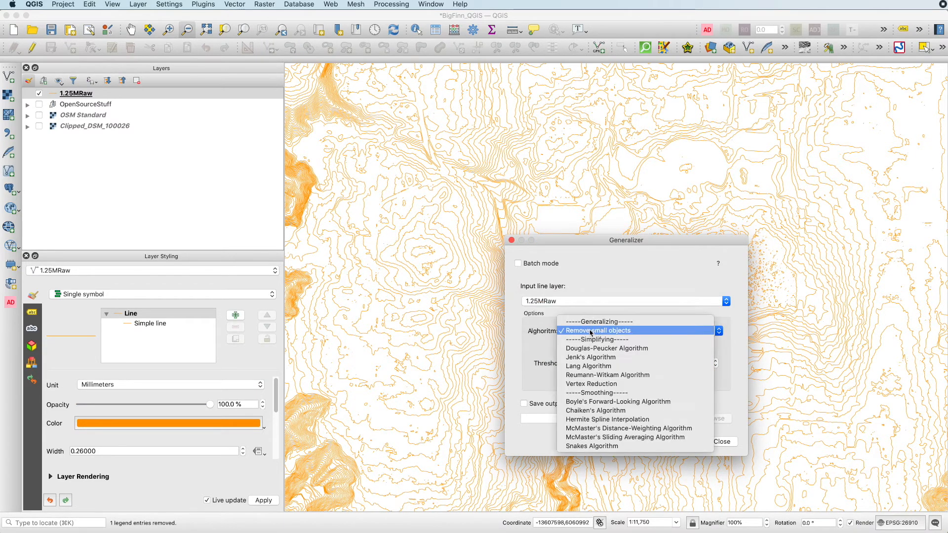
pyautogui.click(629, 381)
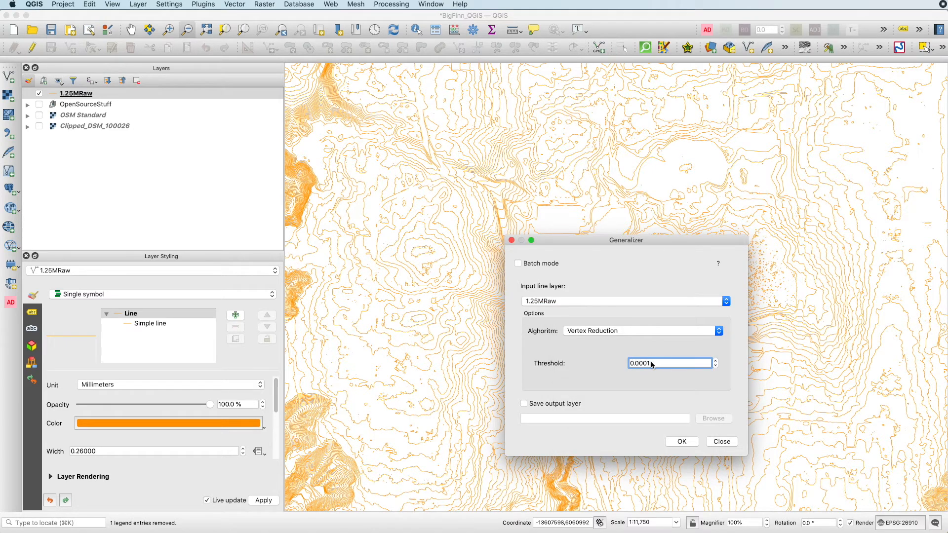
# Step: Run Vertex Reduction with a threshold of 2, assigning NAD83 / UTM zone 10N (EPSG:26910) to the output, and close the Generalizer
pyautogui.moveTo(651, 363); pyautogui.dragTo(616, 366)
pyautogui.write('2')
pyautogui.click(695, 441)
pyautogui.click(829, 143)
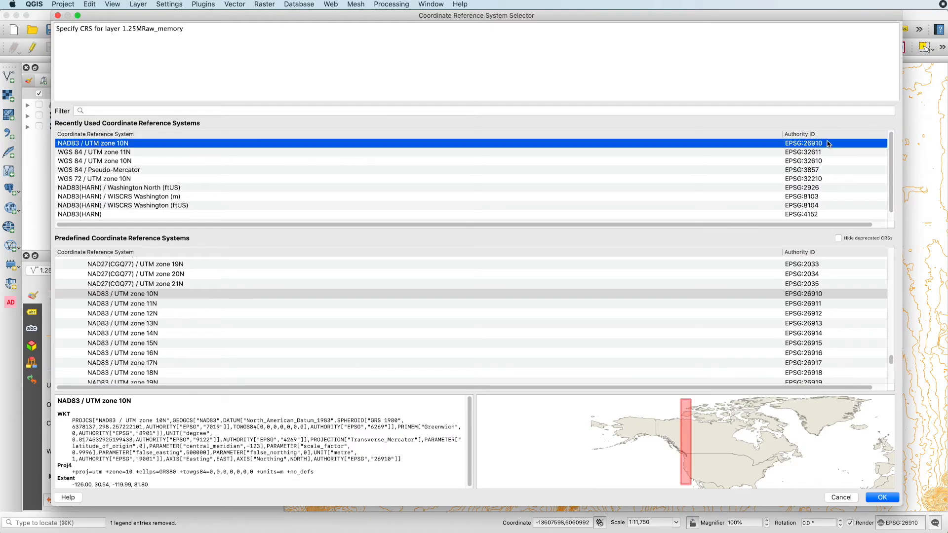
pyautogui.click(875, 497)
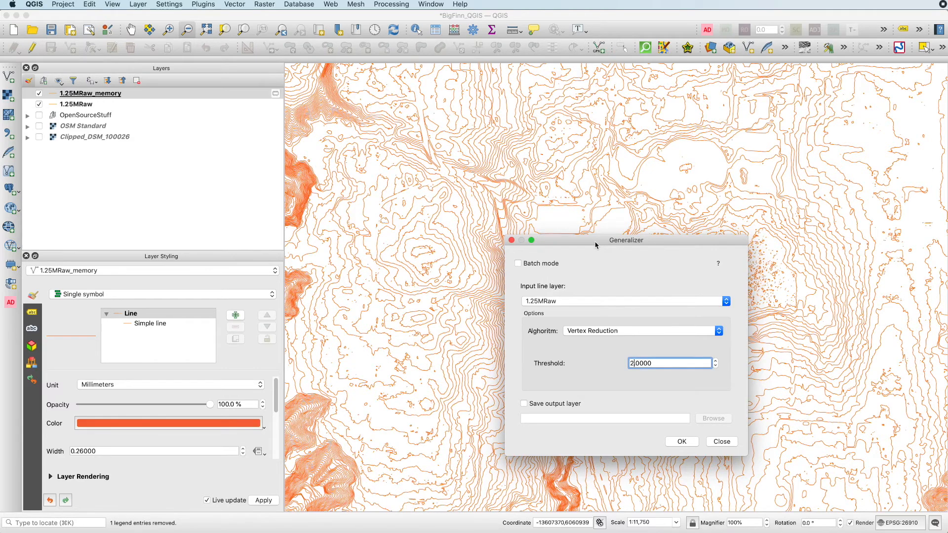
pyautogui.click(718, 442)
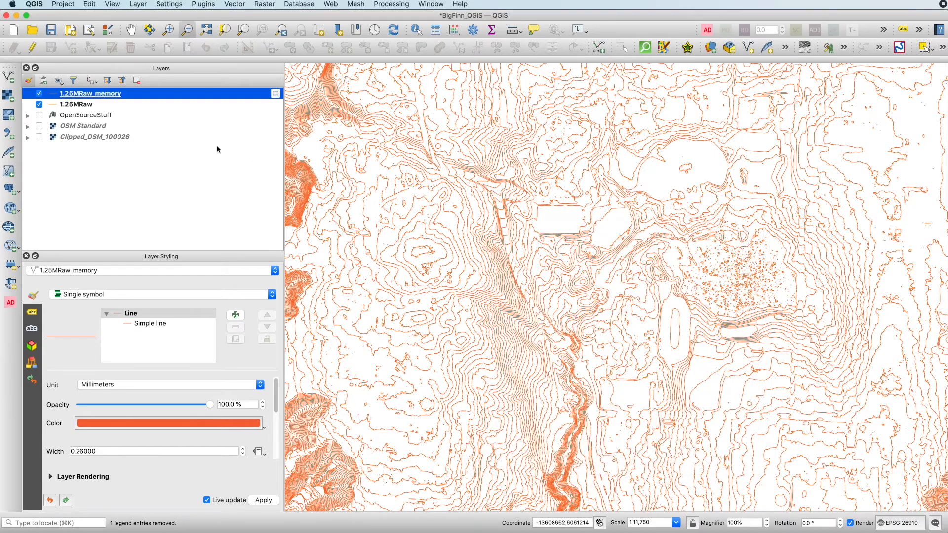
# Step: Compare the new 1.25MRaw_memory contours with the raw ones up close by repeatedly toggling the 1.25MRaw layer's visibility
pyautogui.scroll(5, 429, 194)
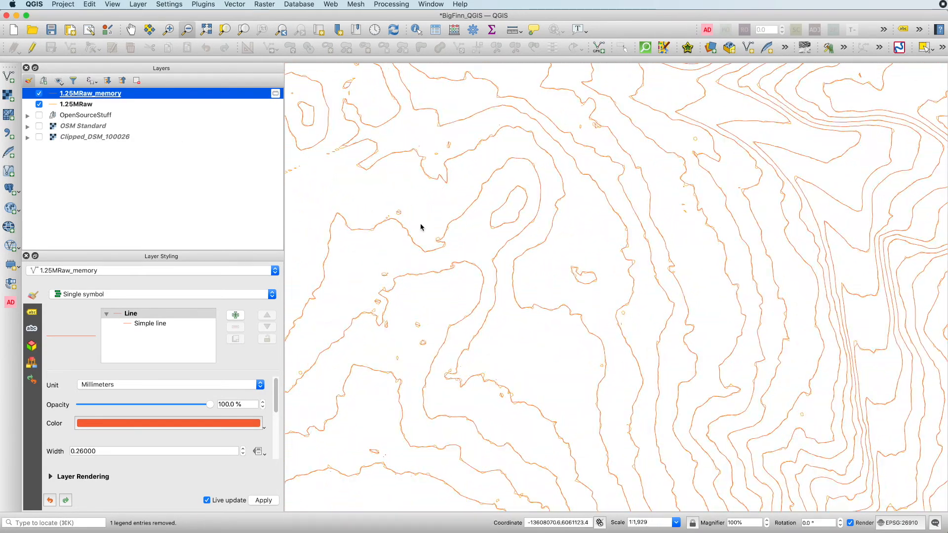
pyautogui.click(130, 30)
pyautogui.moveTo(416, 209); pyautogui.dragTo(607, 212)
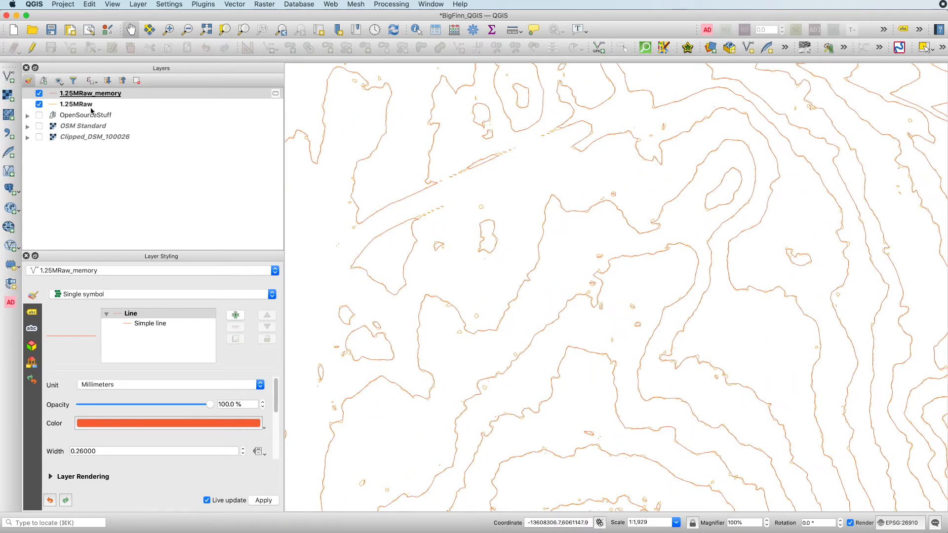
pyautogui.click(38, 104)
pyautogui.click(42, 108)
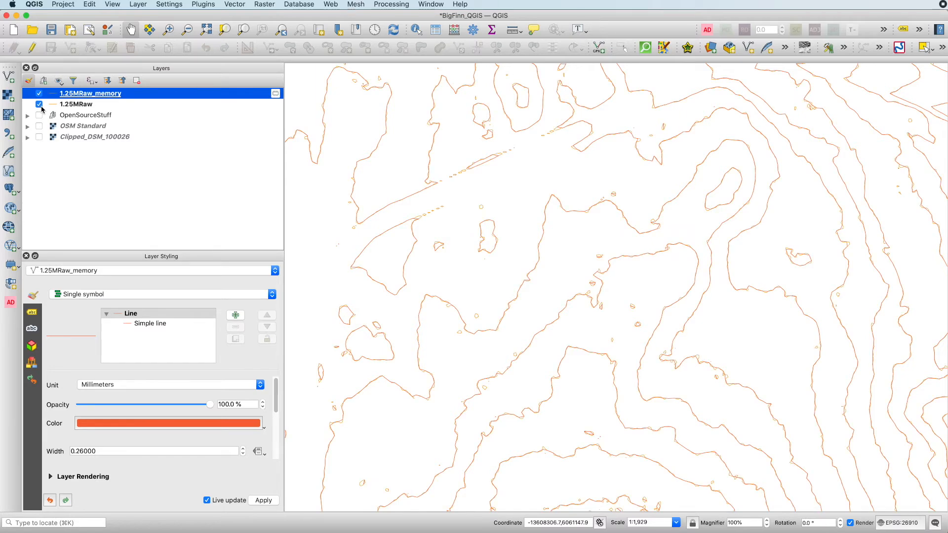
pyautogui.click(41, 108)
pyautogui.click(41, 107)
pyautogui.click(41, 108)
pyautogui.click(41, 107)
pyautogui.click(41, 108)
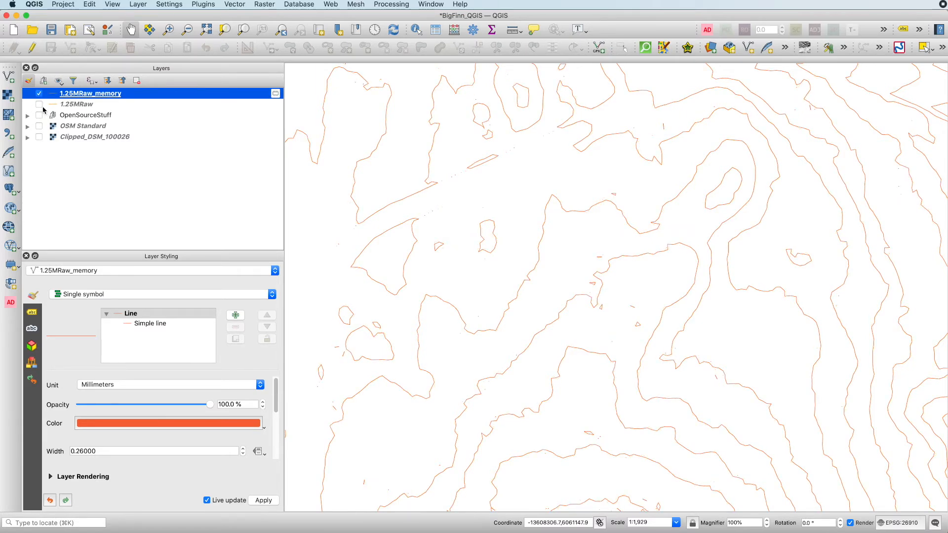
# Step: Examine the reduced contours over the hilltop and the steep slope, compare them with 1.25MRaw, and leave the raw layer hidden
pyautogui.scroll(-2, 705, 244)
pyautogui.scroll(-1, 705, 244)
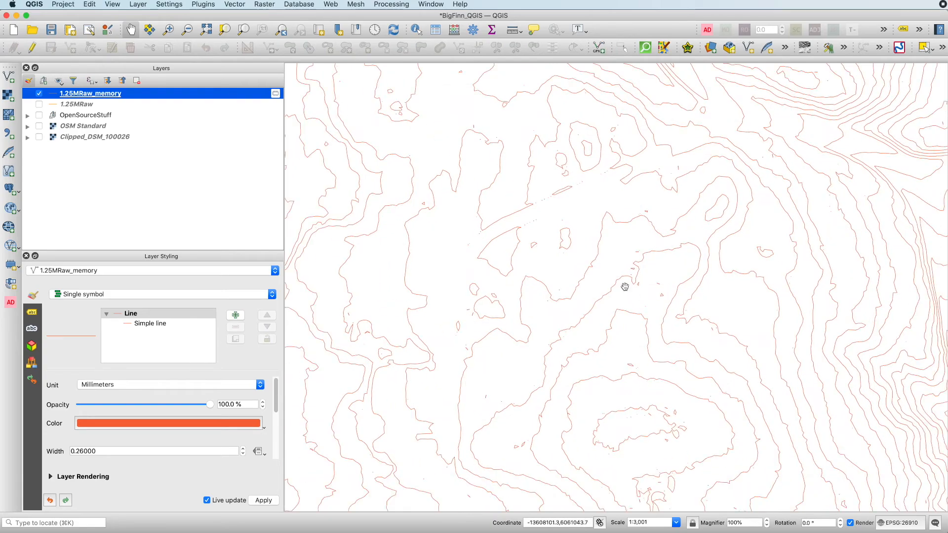
pyautogui.moveTo(518, 247); pyautogui.dragTo(438, 141)
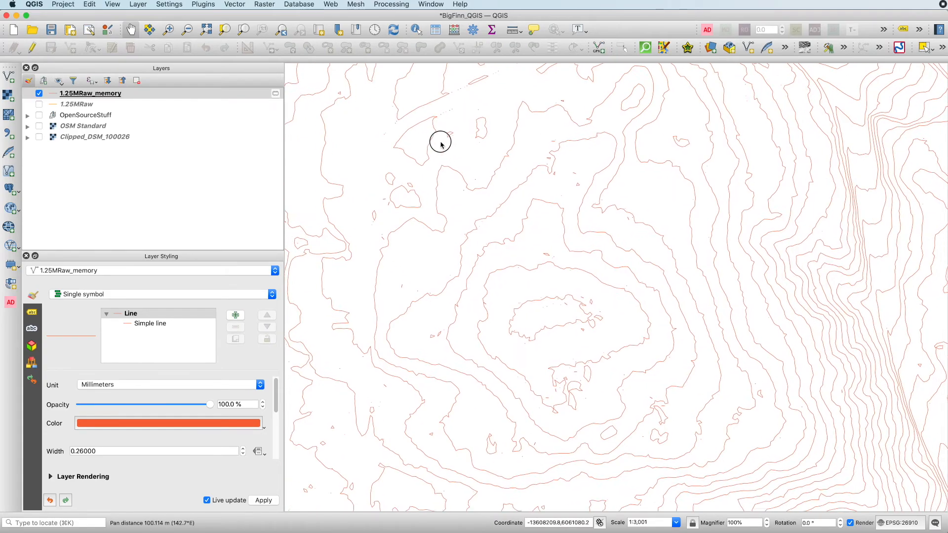
pyautogui.moveTo(741, 296); pyautogui.dragTo(617, 251)
pyautogui.moveTo(794, 272); pyautogui.dragTo(605, 257)
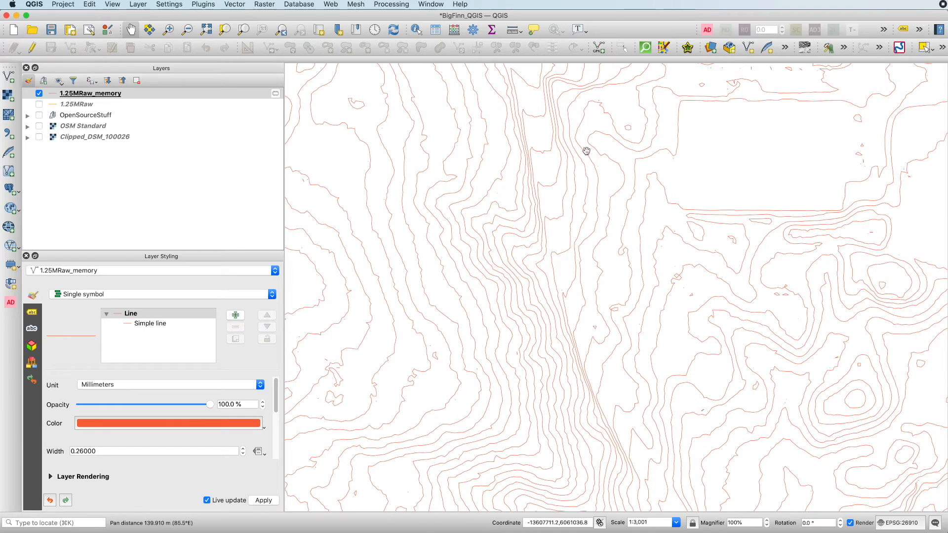
pyautogui.click(38, 105)
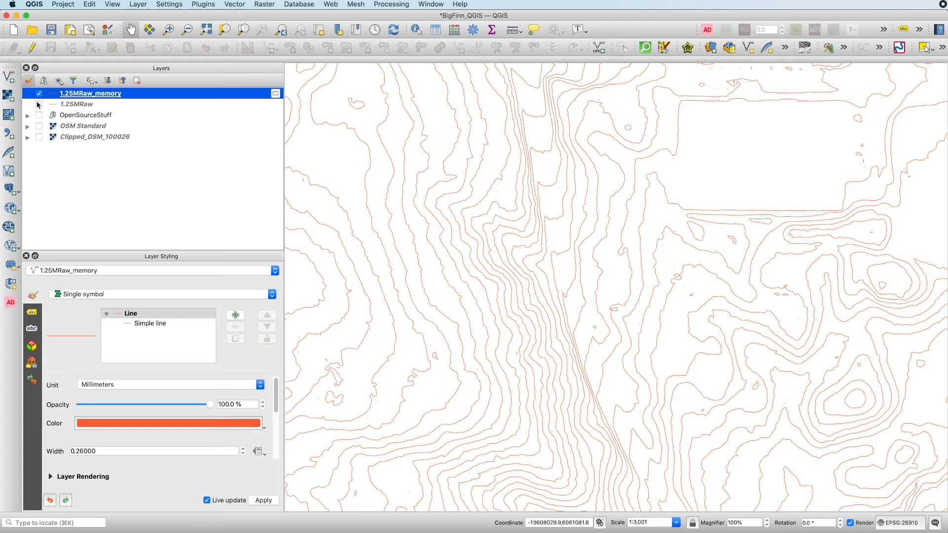
pyautogui.scroll(-1, 620, 240)
pyautogui.scroll(-2, 619, 240)
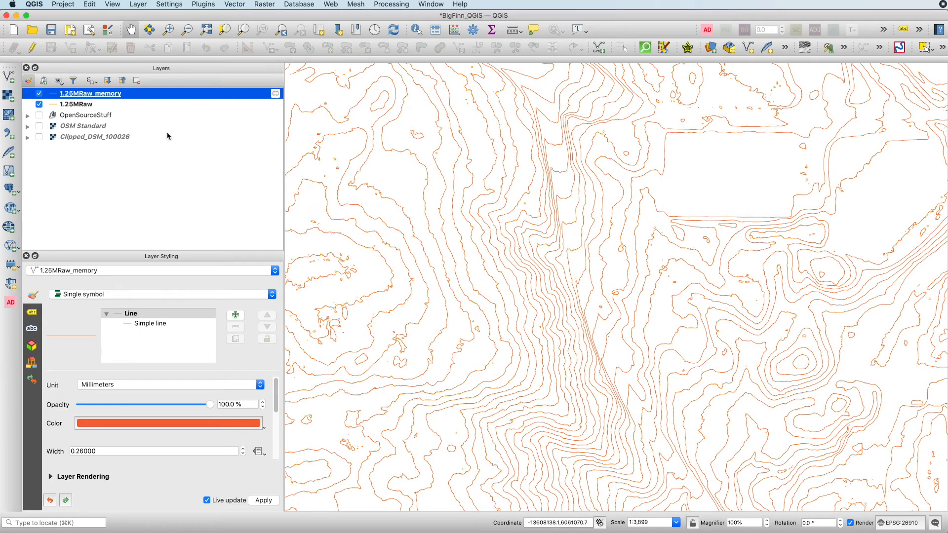
pyautogui.click(39, 104)
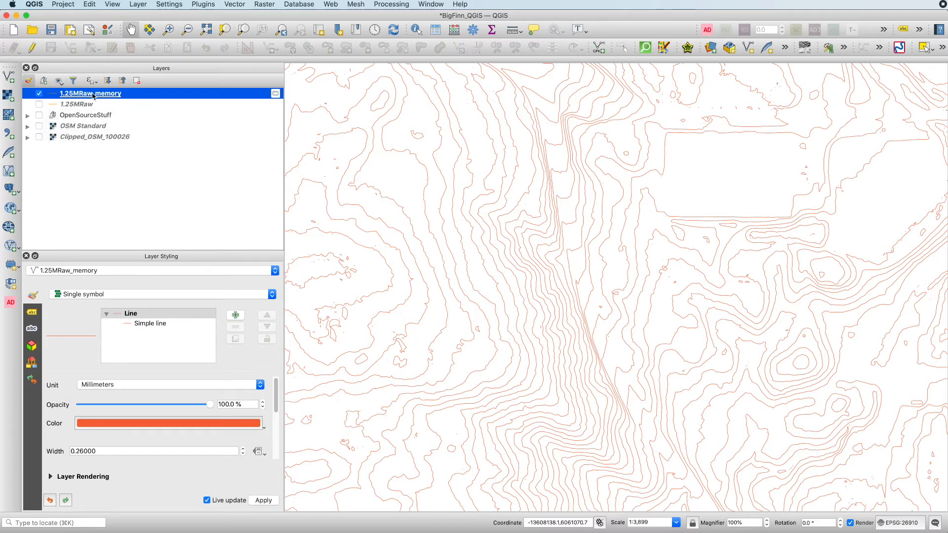
# Step: Rename the 1.25MRaw_memory layer to 1.25VR2
pyautogui.rightClick(139, 94)
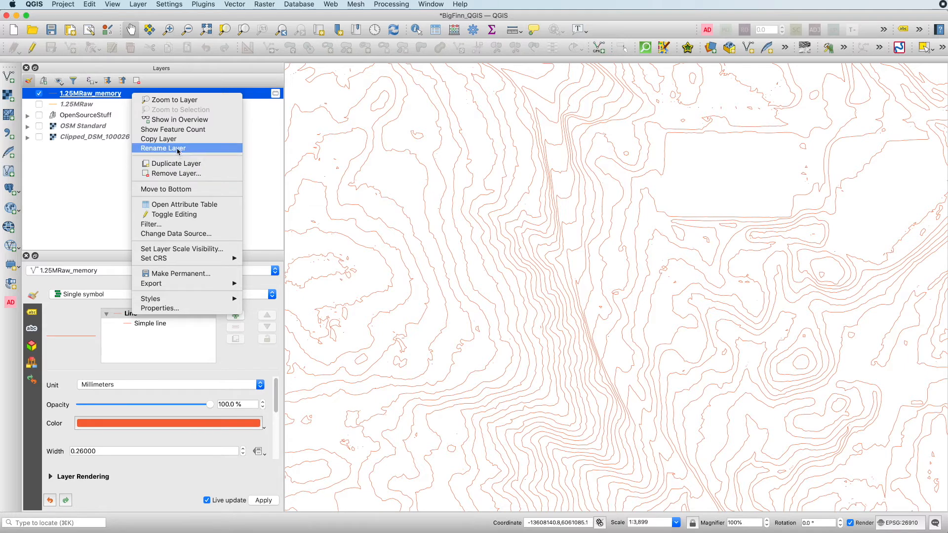
pyautogui.click(159, 148)
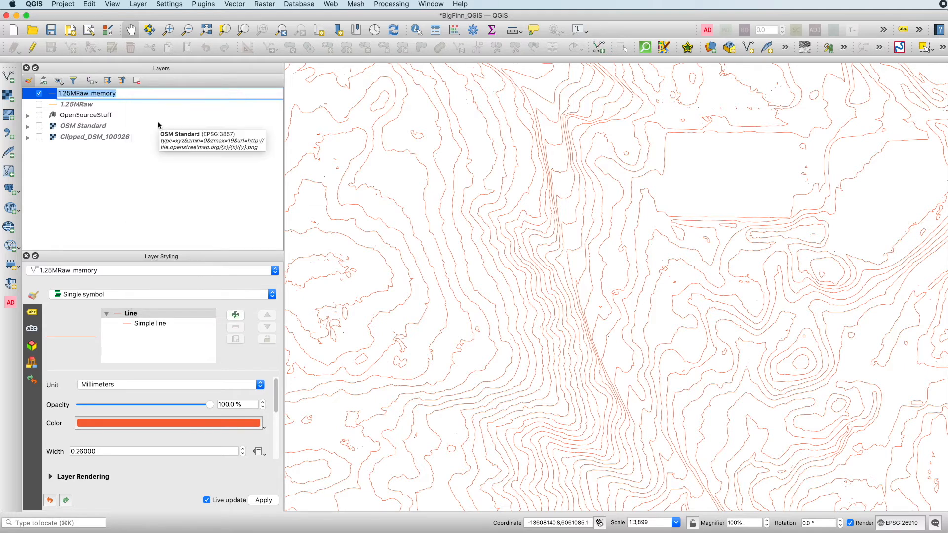
pyautogui.write('1.25V')
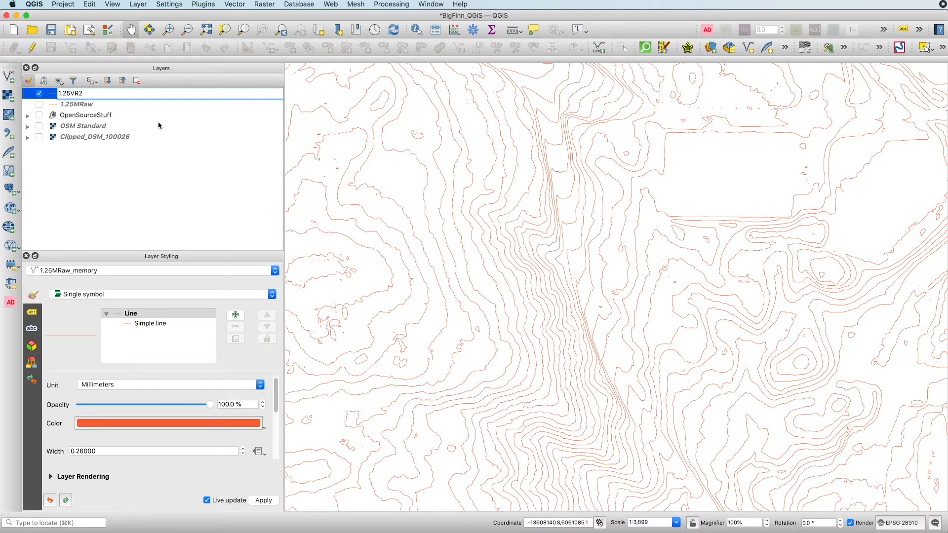
pyautogui.write('R2')
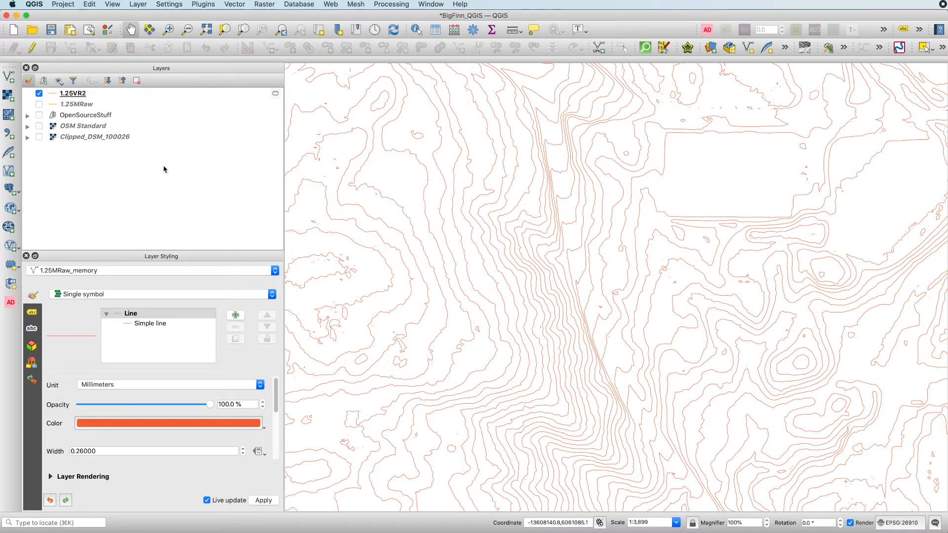
pyautogui.click(165, 165)
# Step: Run the Generalizer's Remove small objects on 1.25VR2 with threshold 600, assign NAD83 / UTM zone 10N (EPSG:26910) to the output, and close the dialog
pyautogui.click(199, 5)
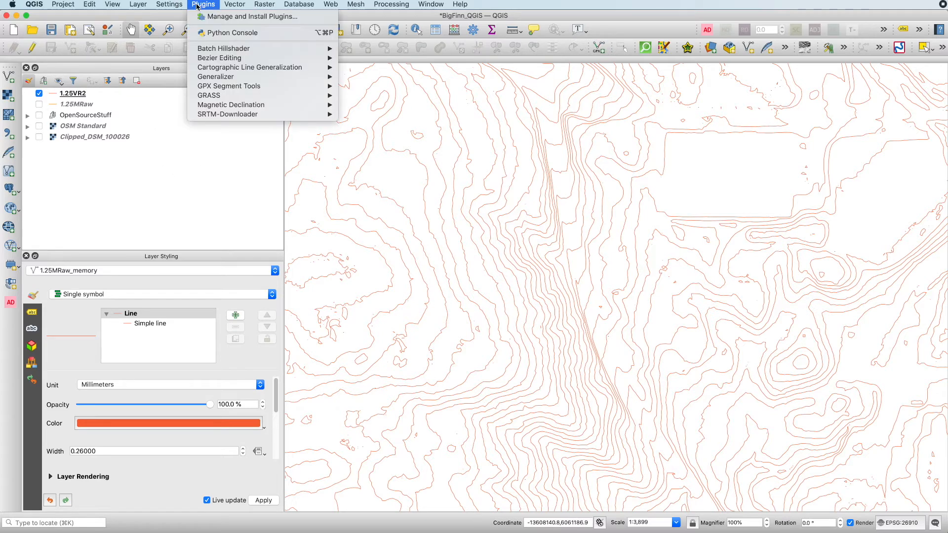
pyautogui.moveTo(318, 77)
pyautogui.click(373, 77)
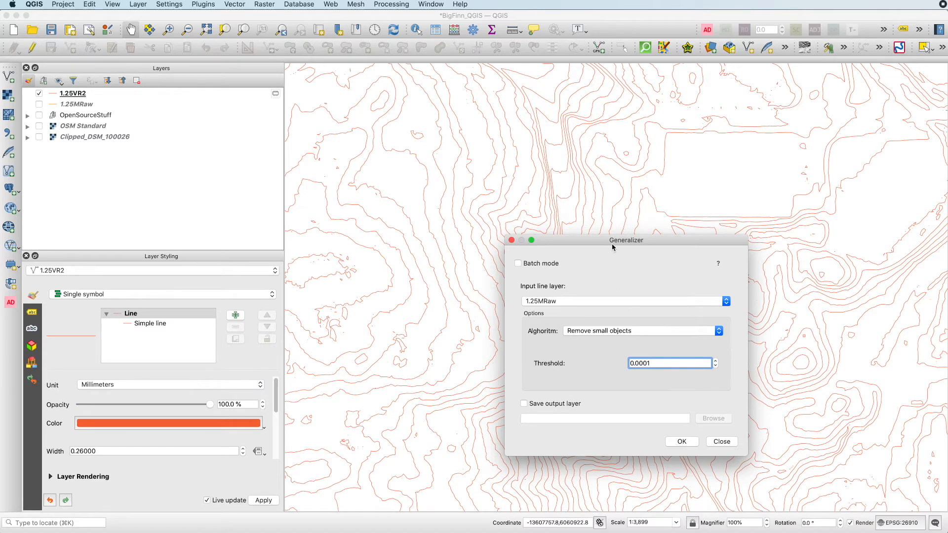
pyautogui.moveTo(615, 242); pyautogui.dragTo(523, 154)
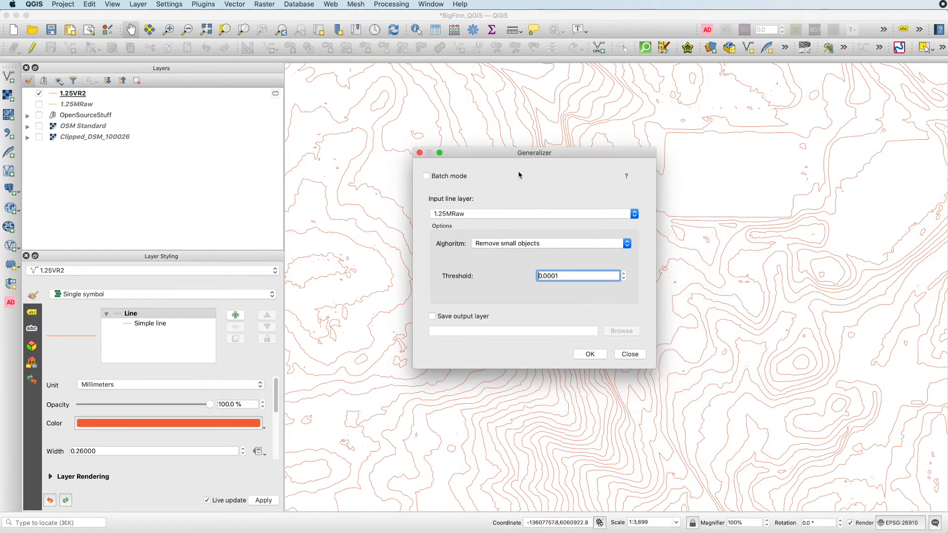
pyautogui.click(497, 220)
pyautogui.click(440, 222)
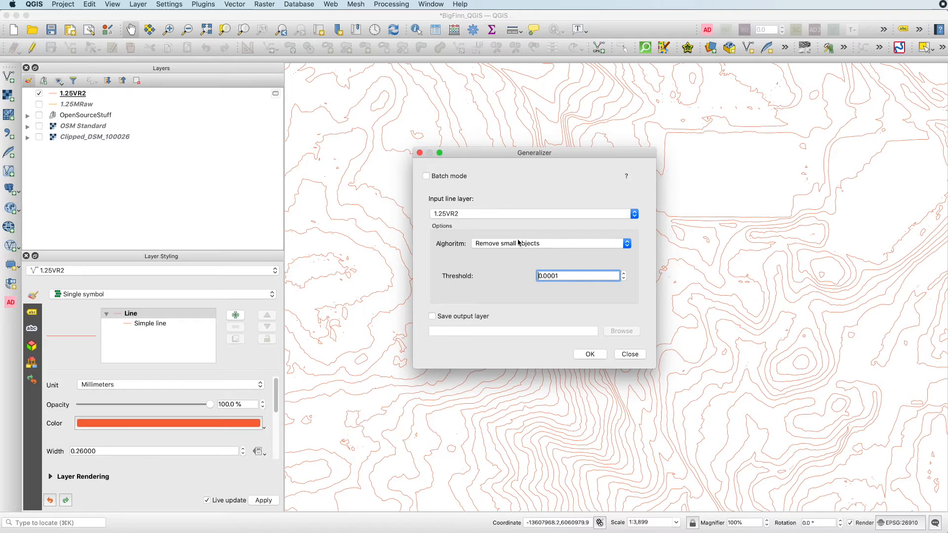
pyautogui.doubleClick(548, 275)
pyautogui.write('60')
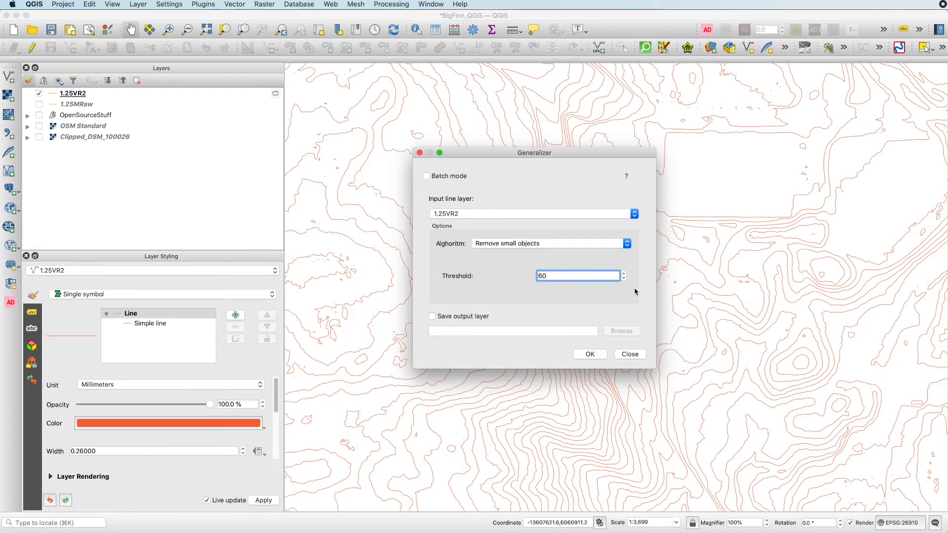
pyautogui.moveTo(535, 154); pyautogui.dragTo(569, 144)
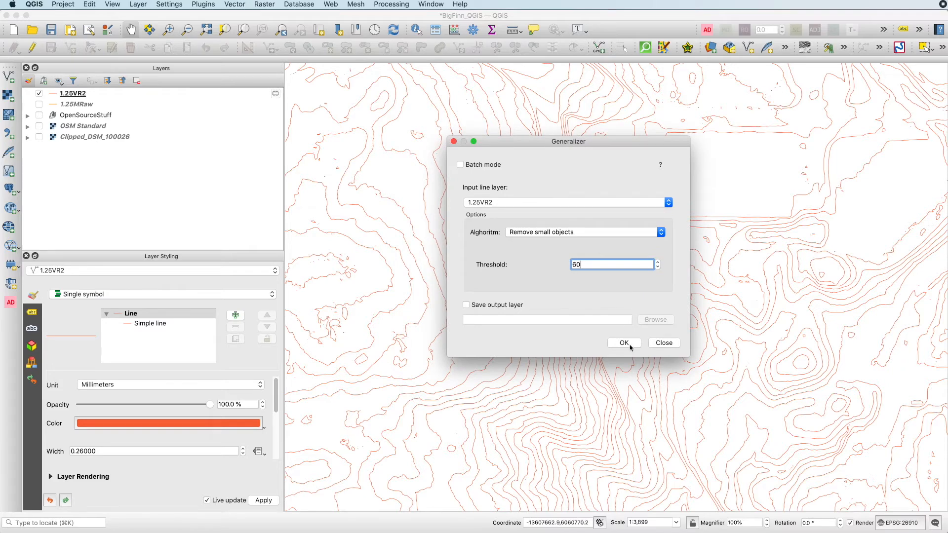
pyautogui.moveTo(590, 267); pyautogui.dragTo(556, 265)
pyautogui.write('100')
pyautogui.click(624, 343)
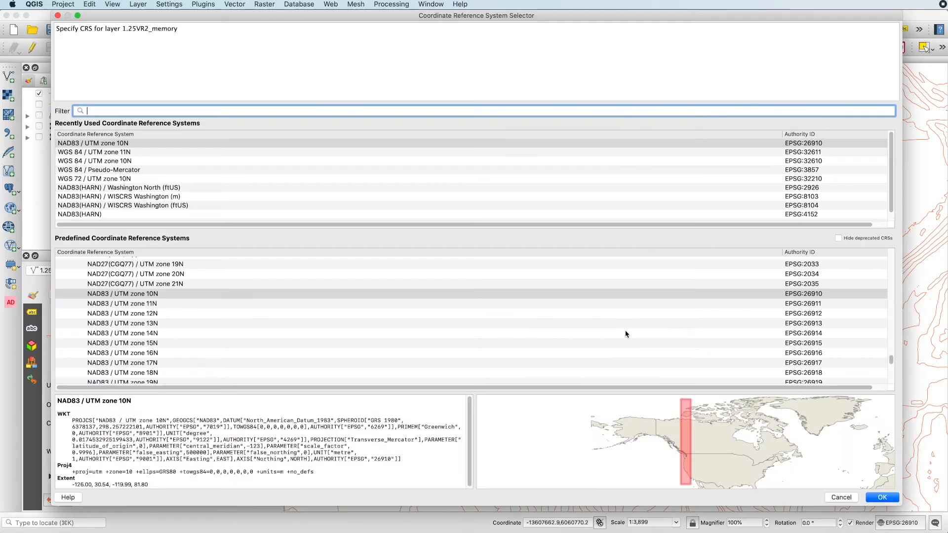
pyautogui.click(882, 497)
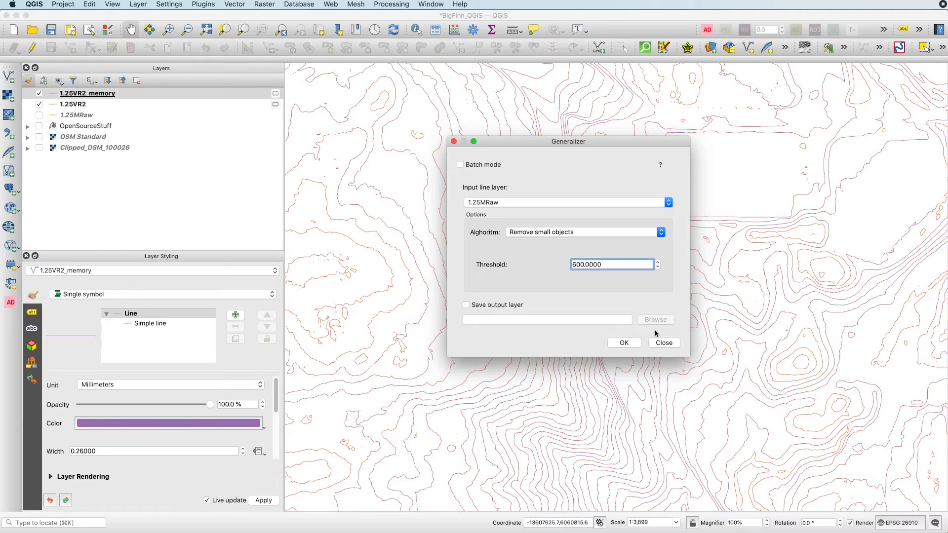
pyautogui.click(664, 342)
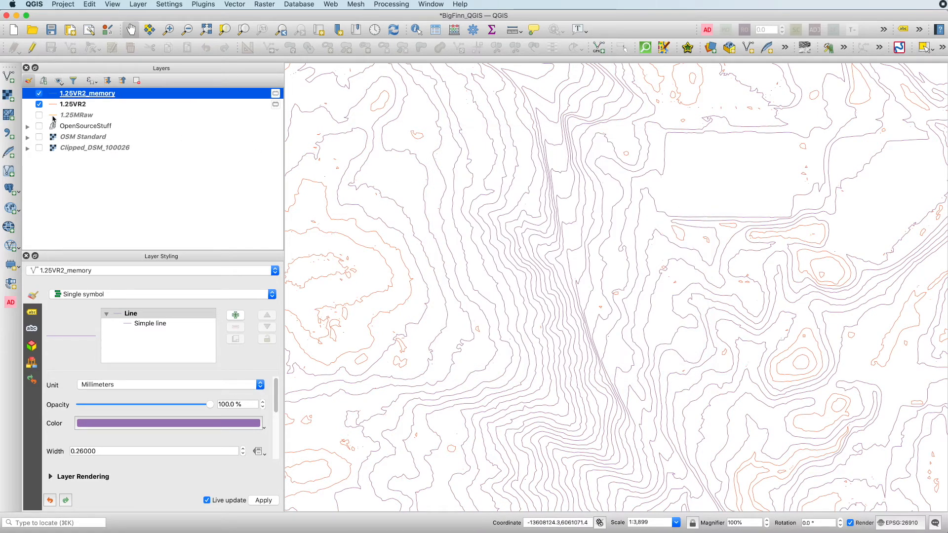
# Step: Compare the 1.25VR2_memory contours with the unfiltered ones by repeatedly toggling the 1.25VR2 layer's visibility, leaving it hidden
pyautogui.click(39, 107)
pyautogui.click(40, 108)
pyautogui.click(39, 107)
pyautogui.click(40, 108)
pyautogui.click(40, 107)
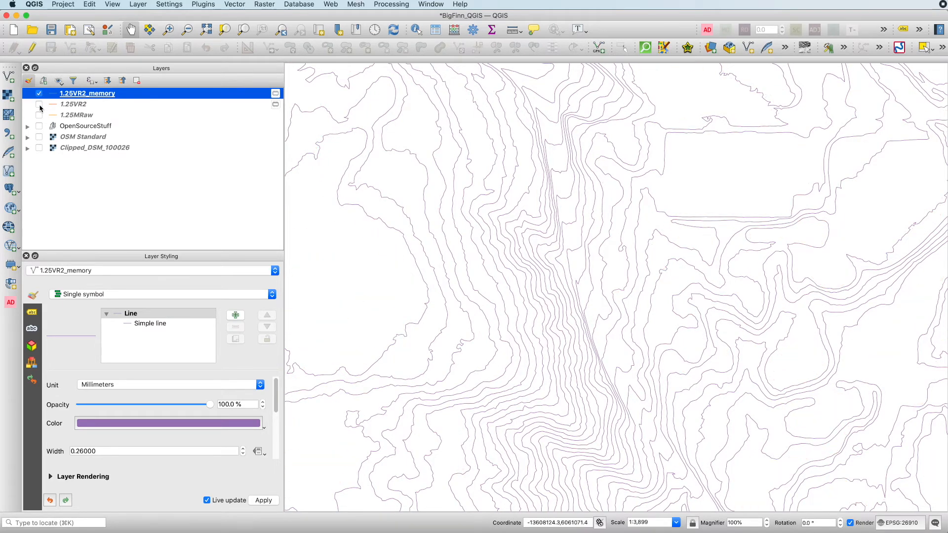
pyautogui.click(40, 107)
pyautogui.click(40, 106)
pyautogui.click(40, 105)
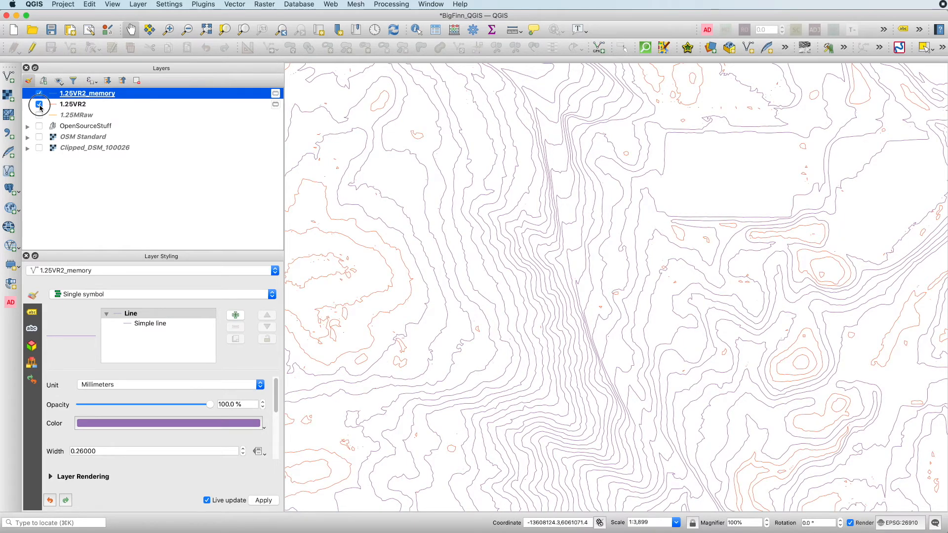
pyautogui.click(39, 106)
pyautogui.click(39, 107)
# Step: Check the filtered contours across the flat areas to the east and show 1.25VR2 again to see which hills and small loops were dropped
pyautogui.moveTo(617, 147); pyautogui.dragTo(446, 294)
pyautogui.moveTo(658, 266); pyautogui.dragTo(552, 267)
pyautogui.scroll(-2, 588, 257)
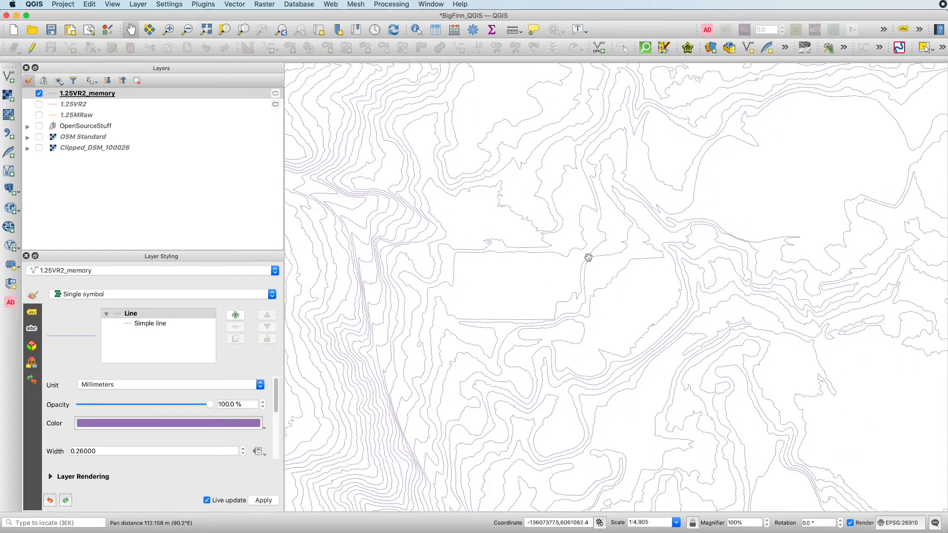
pyautogui.scroll(-3, 588, 257)
pyautogui.moveTo(717, 272); pyautogui.dragTo(635, 268)
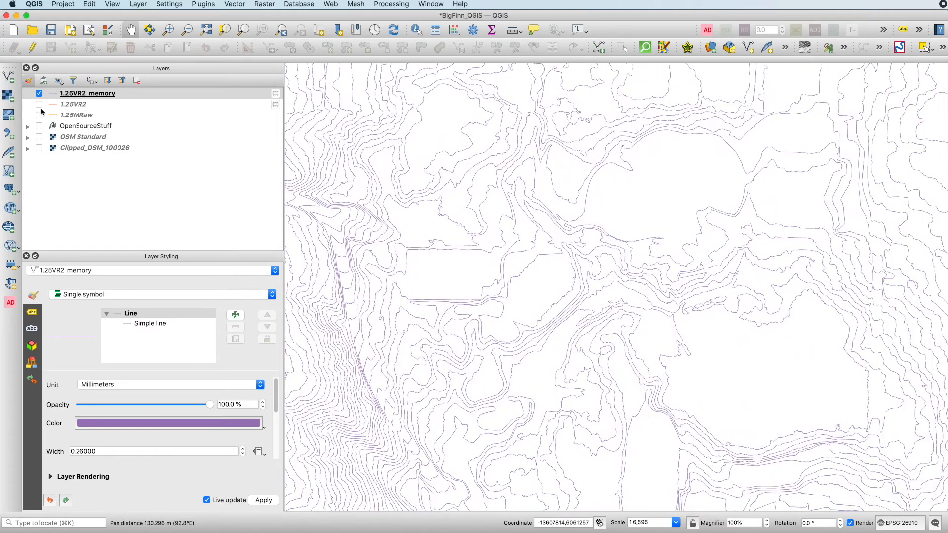
pyautogui.click(39, 104)
pyautogui.click(733, 382)
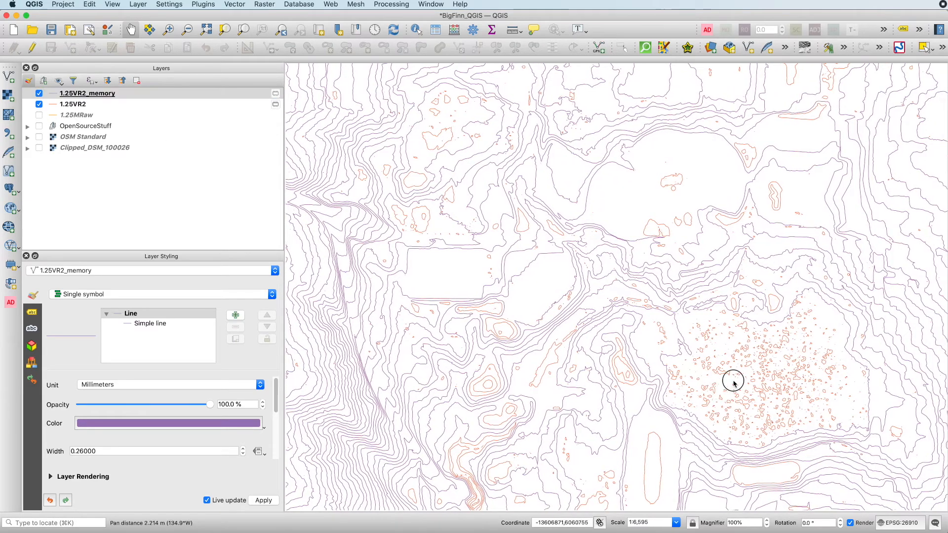
# Step: Remove the 1.25VR2_memory layer produced with the threshold of 600
pyautogui.rightClick(74, 94)
pyautogui.click(99, 175)
pyautogui.click(509, 282)
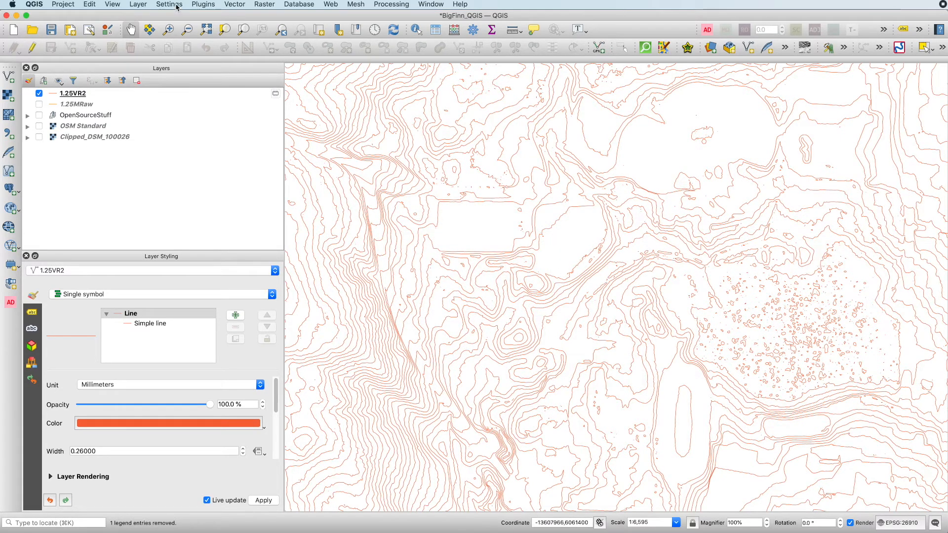
# Step: Run Remove small objects on 1.25VR2 with threshold 60, assign NAD83 / UTM zone 10N (EPSG:26910) to the output, and close the Generalizer
pyautogui.click(203, 5)
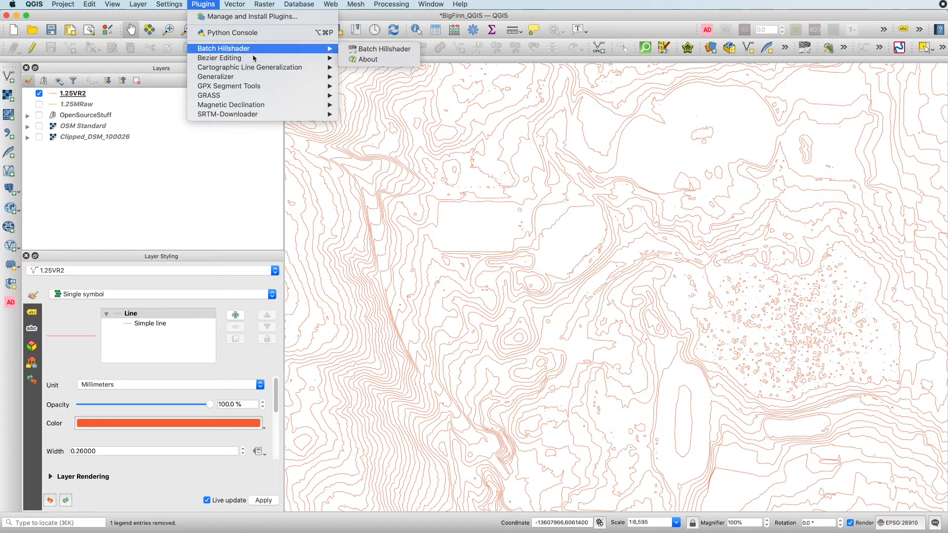
pyautogui.moveTo(321, 76)
pyautogui.click(378, 77)
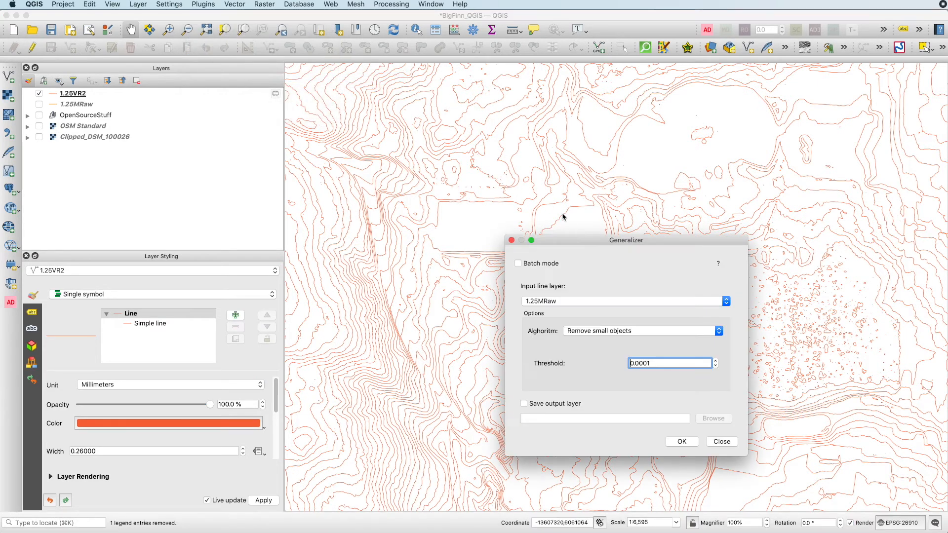
pyautogui.click(584, 301)
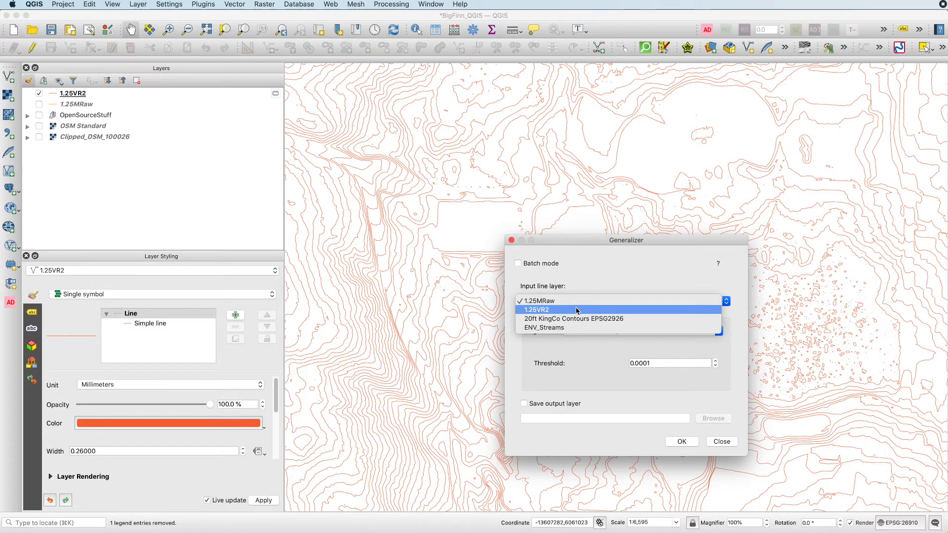
pyautogui.click(578, 309)
pyautogui.moveTo(653, 365); pyautogui.dragTo(568, 359)
pyautogui.click(650, 361)
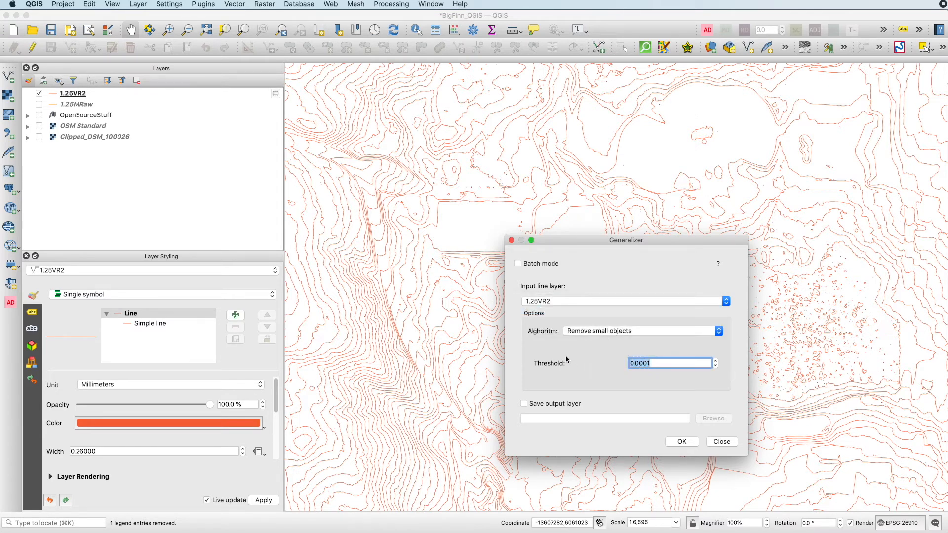
pyautogui.write('60')
pyautogui.click(686, 443)
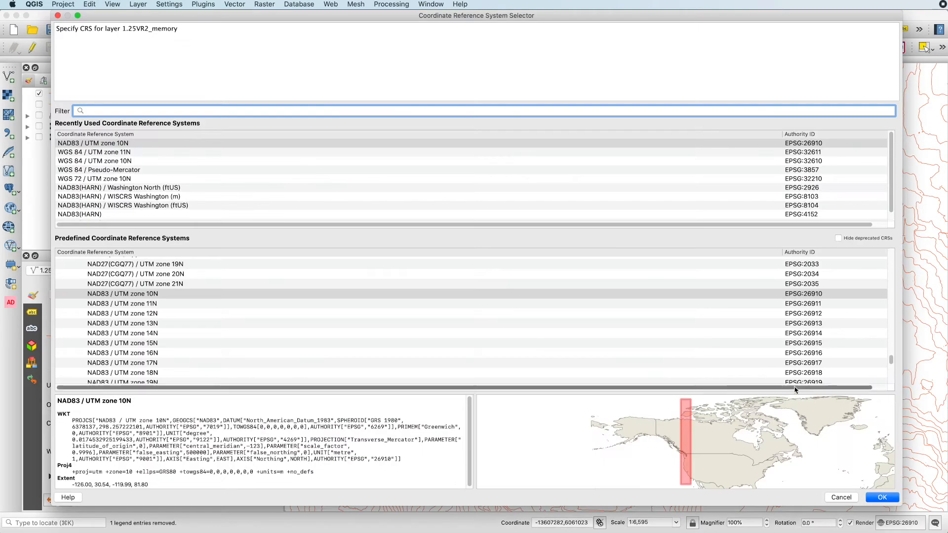
pyautogui.click(828, 144)
pyautogui.click(880, 499)
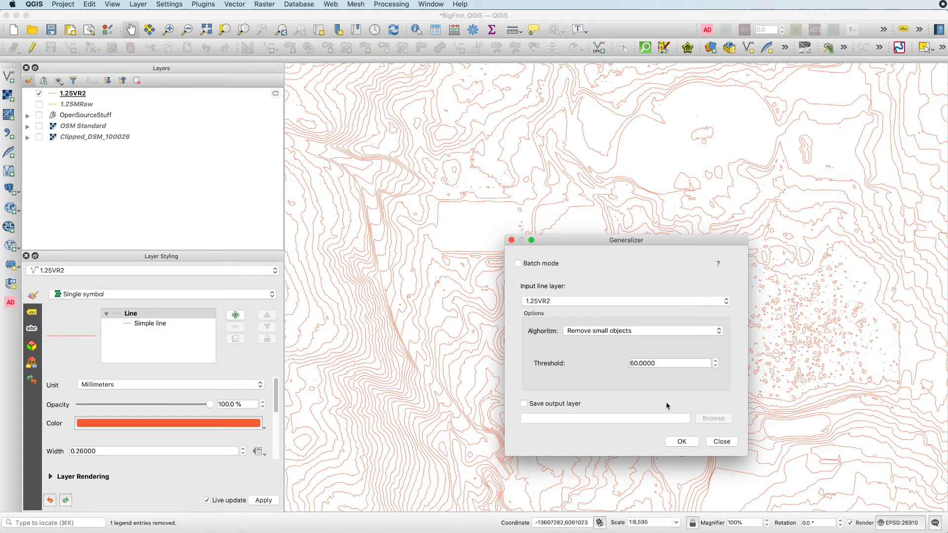
pyautogui.click(721, 441)
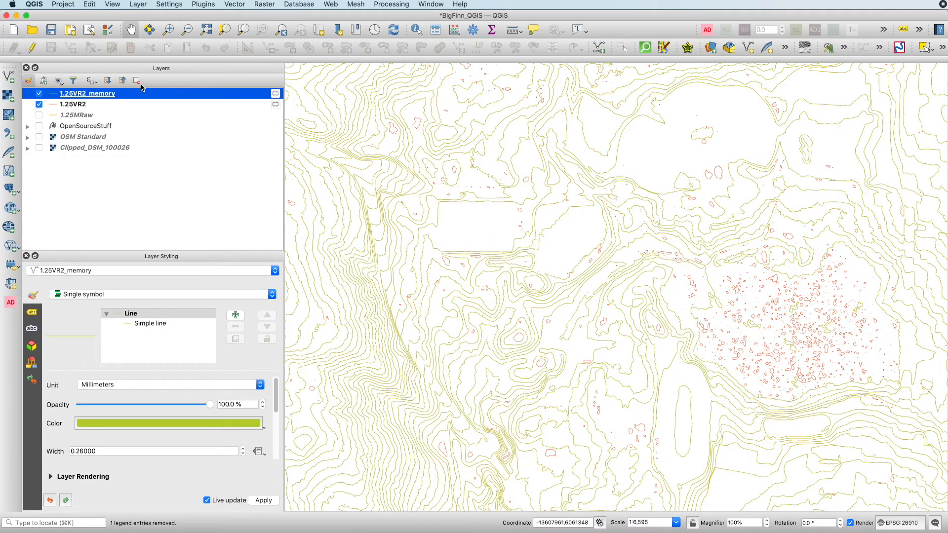
# Step: Examine up close which small loops the new 1.25VR2_memory layer keeps or drops, especially in the dense speckled area to the east
pyautogui.scroll(3, 543, 209)
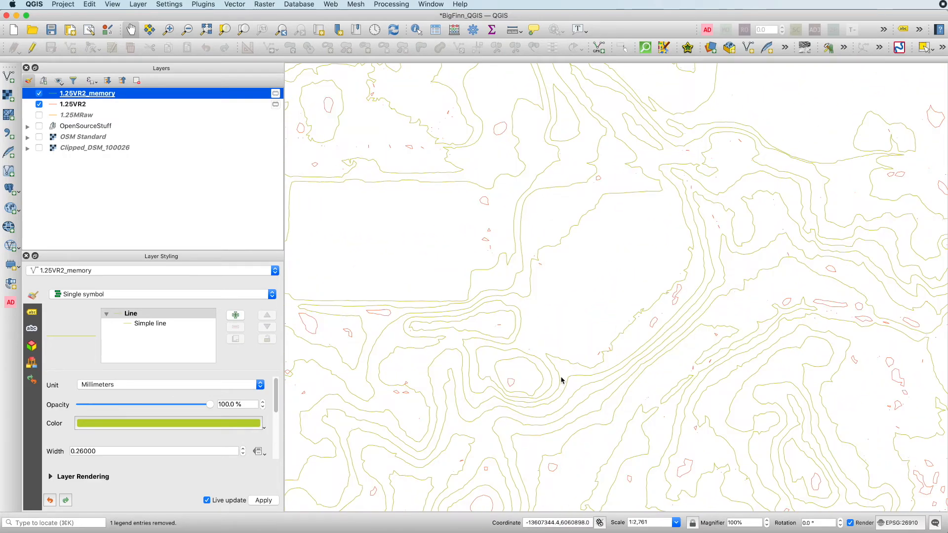
pyautogui.moveTo(560, 379); pyautogui.dragTo(548, 217)
pyautogui.moveTo(768, 349); pyautogui.dragTo(670, 271)
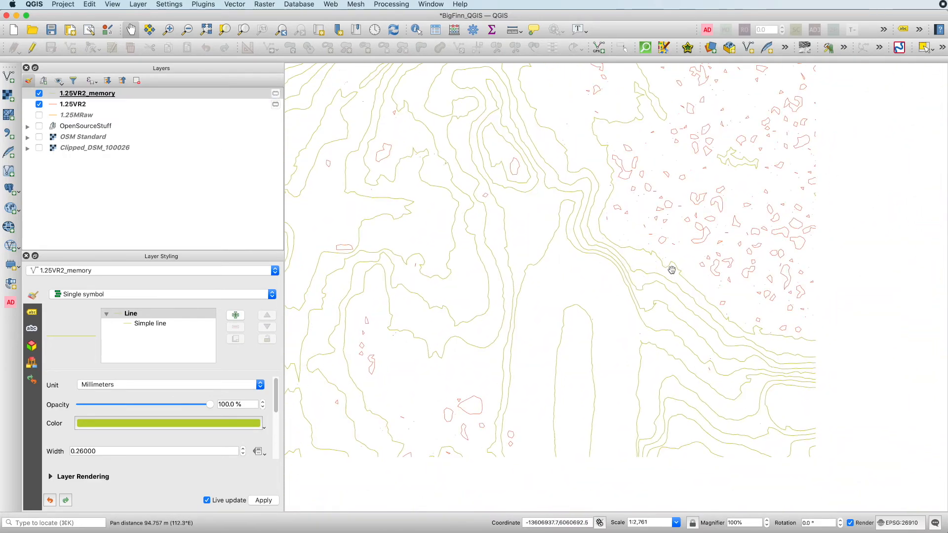
pyautogui.moveTo(722, 242); pyautogui.dragTo(613, 303)
pyautogui.moveTo(768, 271); pyautogui.dragTo(715, 273)
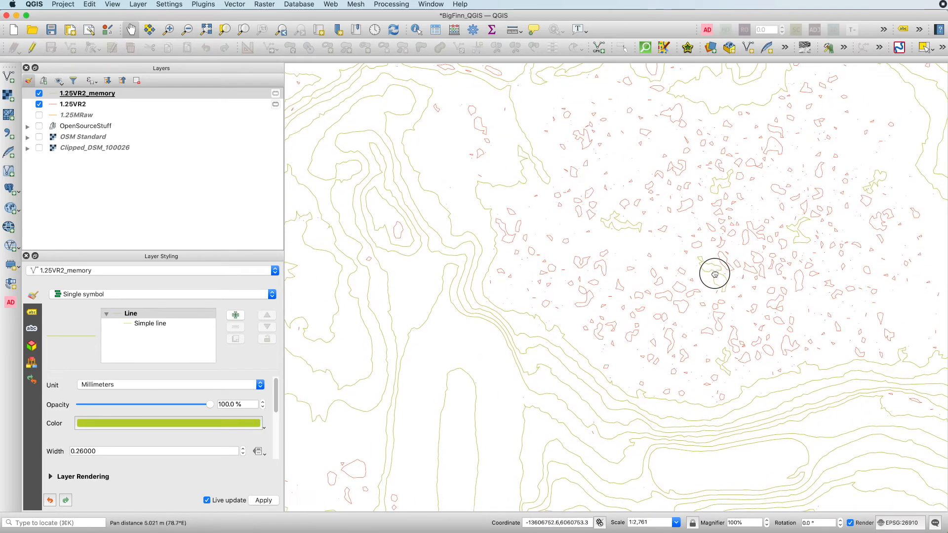
pyautogui.moveTo(623, 180); pyautogui.dragTo(669, 178)
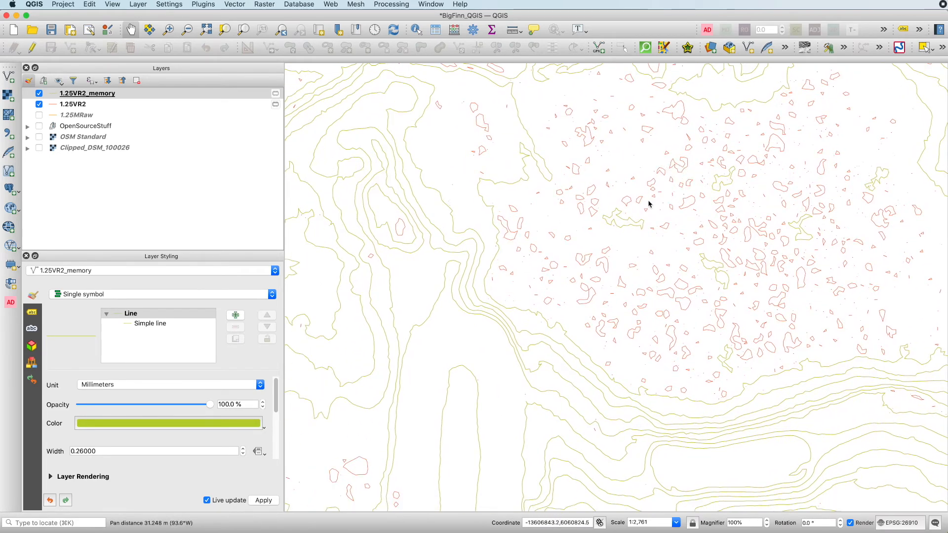
pyautogui.moveTo(628, 223); pyautogui.dragTo(711, 228)
pyautogui.scroll(-1, 611, 225)
# Step: Inspect the hilltops, steep slope and elongated depression to judge which small contours the threshold of 60 filters out
pyautogui.moveTo(571, 231); pyautogui.dragTo(687, 225)
pyautogui.moveTo(623, 224); pyautogui.dragTo(649, 212)
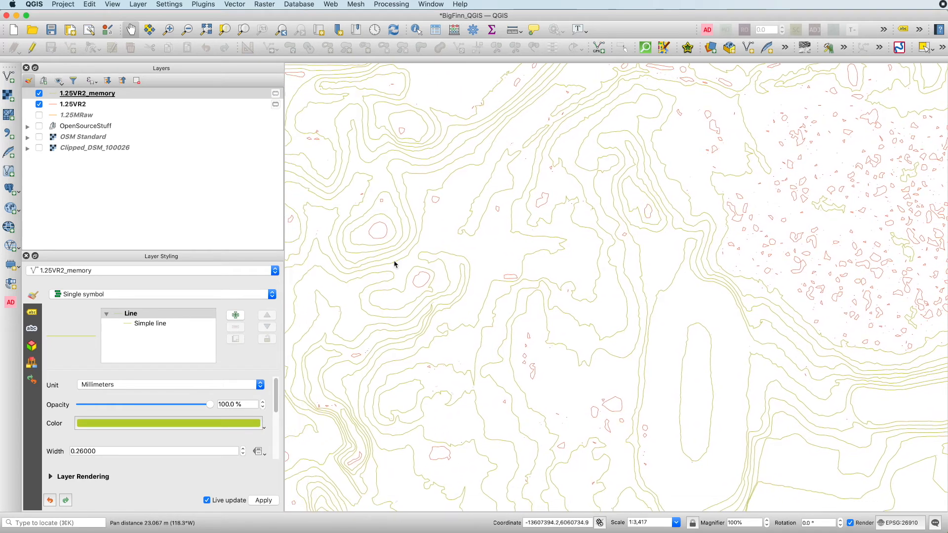
pyautogui.moveTo(396, 264); pyautogui.dragTo(592, 255)
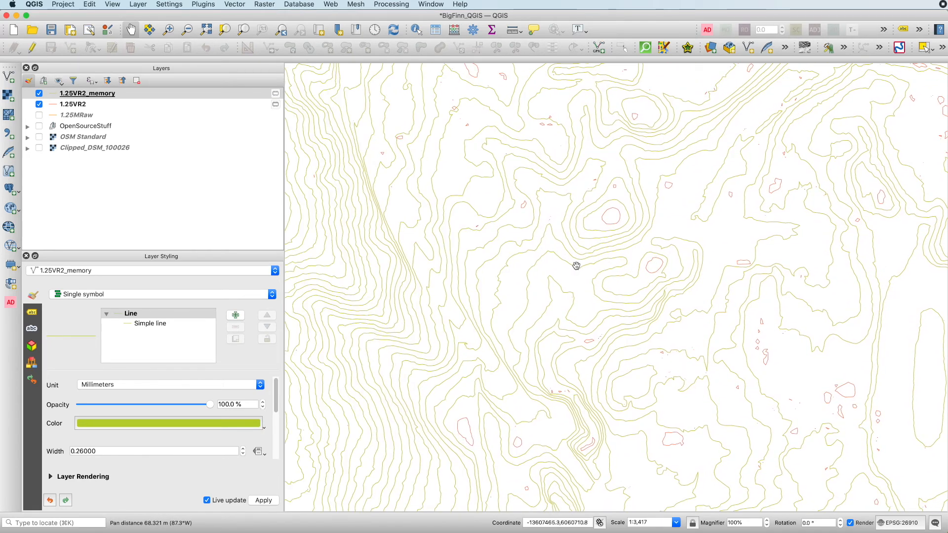
pyautogui.moveTo(666, 339); pyautogui.dragTo(625, 269)
pyautogui.moveTo(699, 275); pyautogui.dragTo(690, 277)
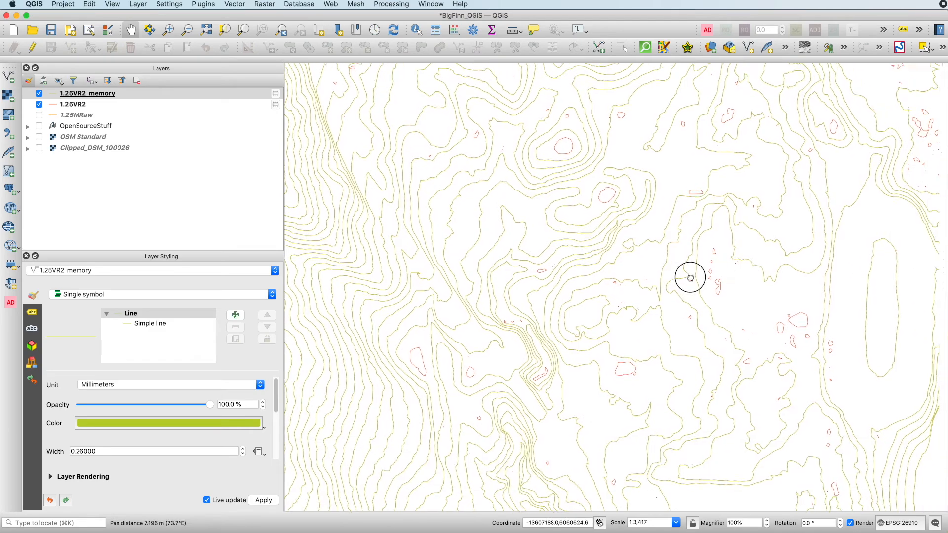
pyautogui.scroll(-1, 686, 277)
pyautogui.moveTo(748, 273); pyautogui.dragTo(703, 285)
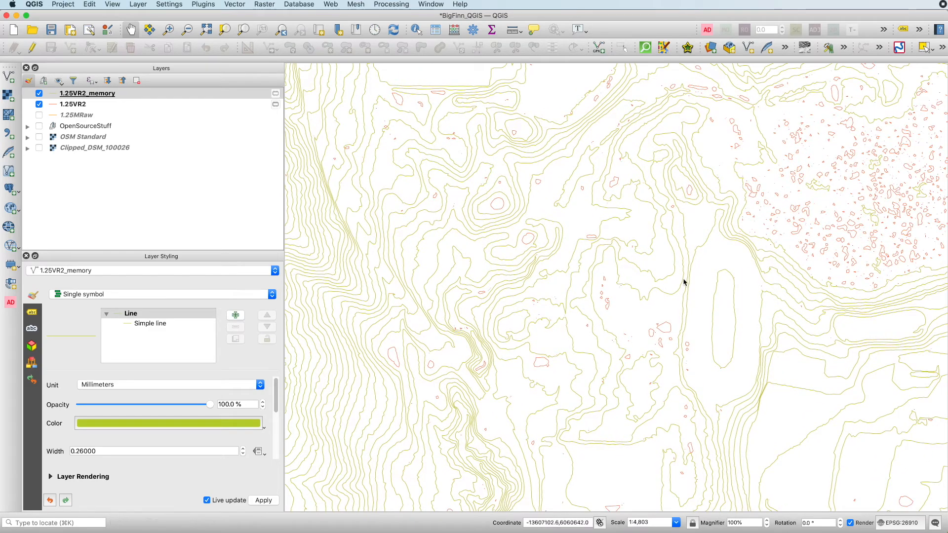
pyautogui.moveTo(665, 265); pyautogui.dragTo(655, 275)
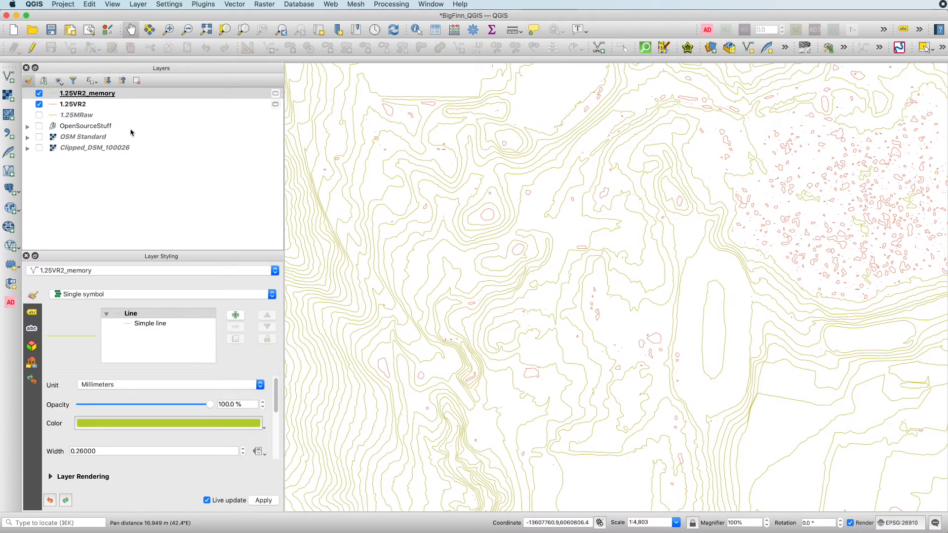
# Step: Remove the 1.25VR2_memory layer produced with the threshold of 60
pyautogui.rightClick(95, 95)
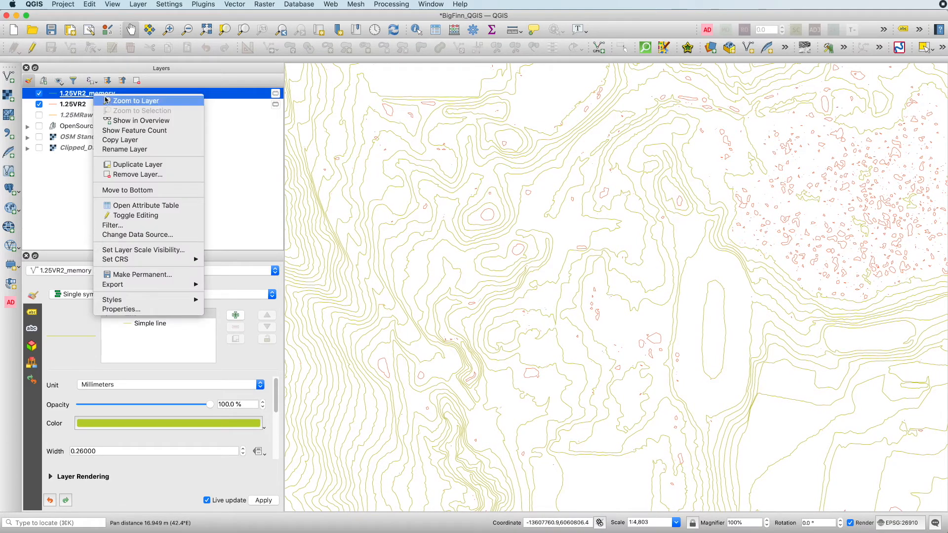
pyautogui.click(131, 174)
pyautogui.click(505, 285)
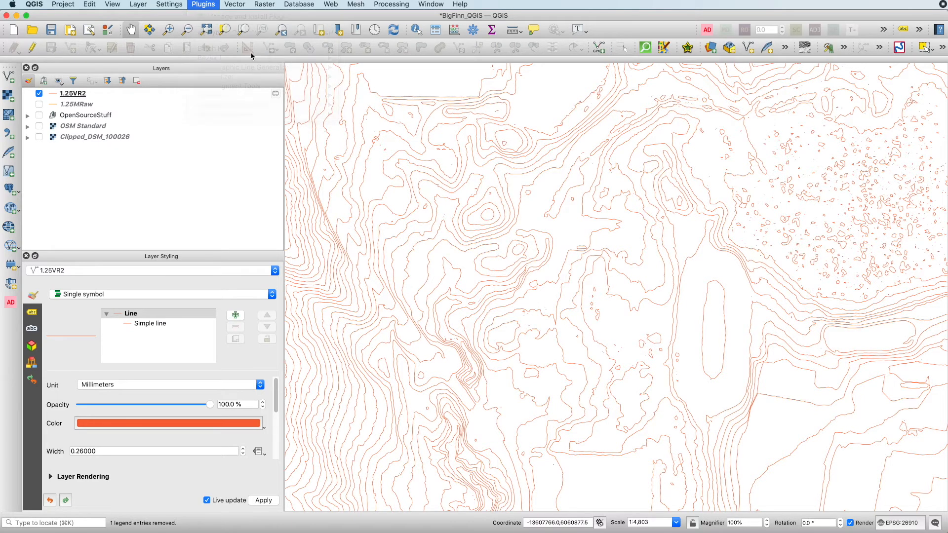
# Step: Run Remove small objects on 1.25VR2 with threshold 50, assign NAD83 / UTM zone 10N (EPSG:26910) to the output, and close the Generalizer
pyautogui.click(203, 5)
pyautogui.moveTo(296, 77)
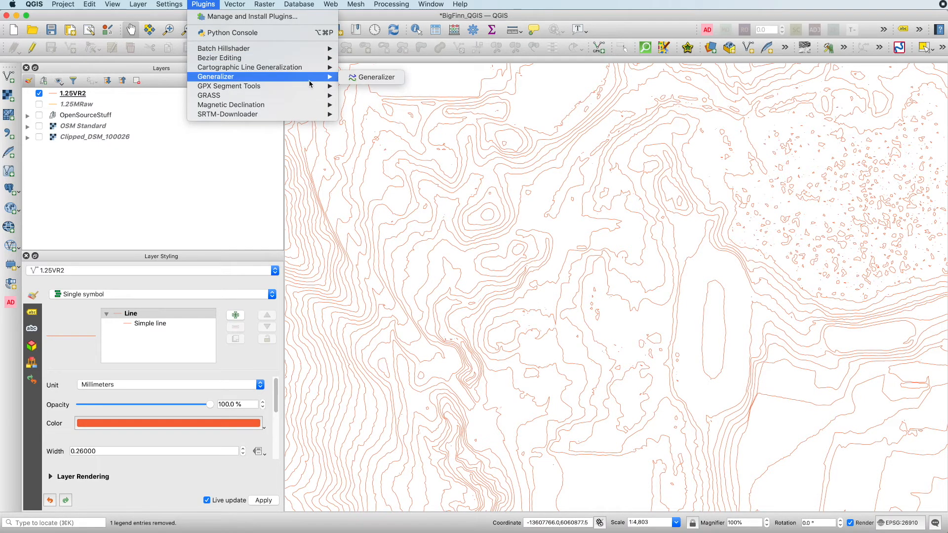
pyautogui.click(375, 77)
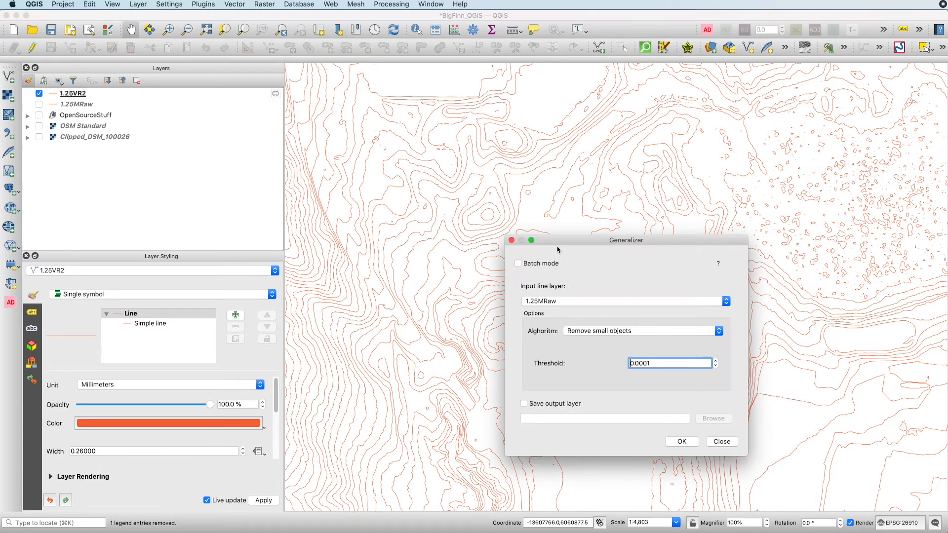
pyautogui.click(612, 302)
pyautogui.click(612, 309)
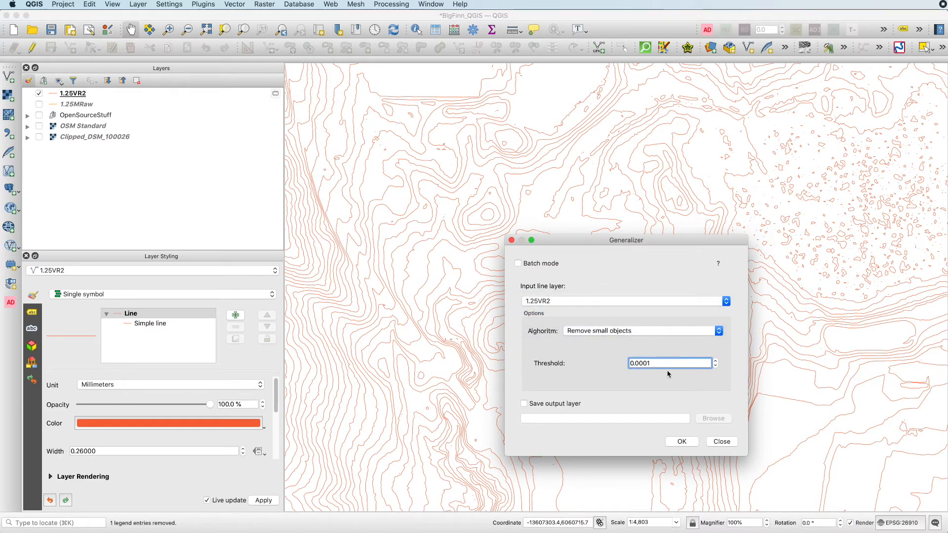
pyautogui.moveTo(670, 361); pyautogui.dragTo(539, 361)
pyautogui.write('50')
pyautogui.click(681, 441)
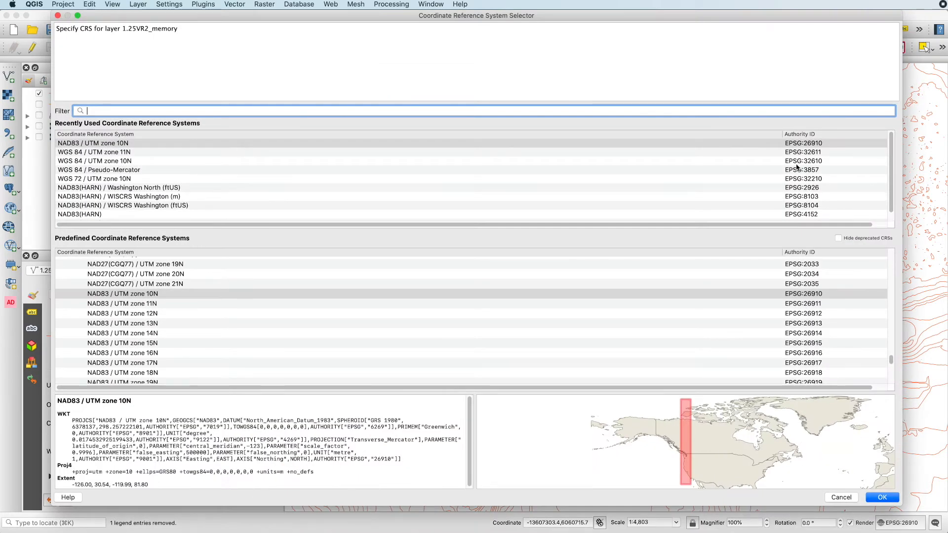
pyautogui.click(802, 143)
pyautogui.click(882, 497)
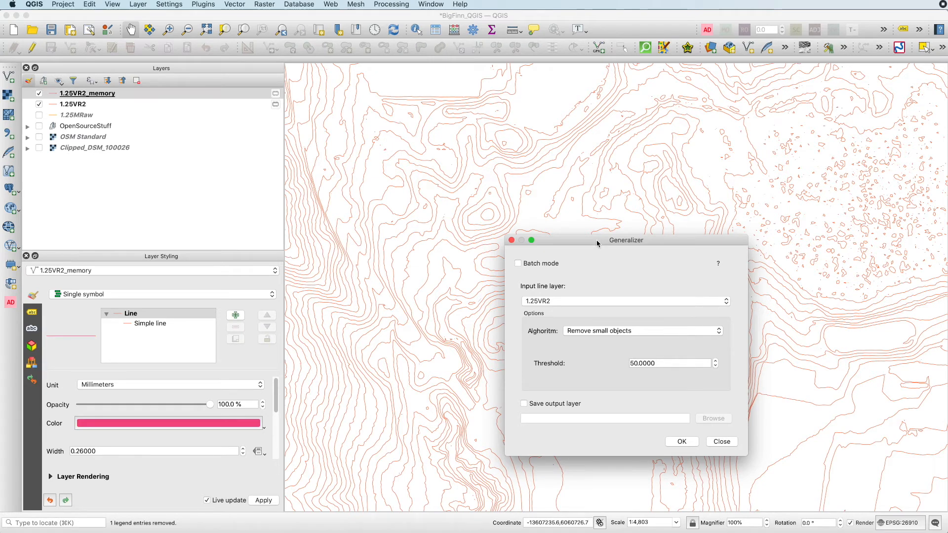
pyautogui.click(721, 441)
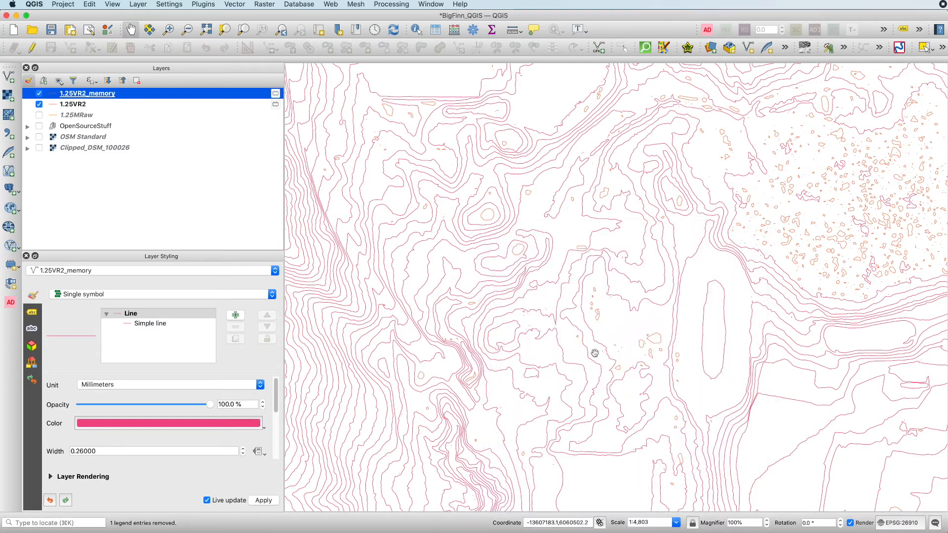
# Step: Recolour the 1.25VR2_memory contours with 50% Black Urban Buildings and compare them with 1.25VR2 in the speckled eastern area
pyautogui.click(179, 423)
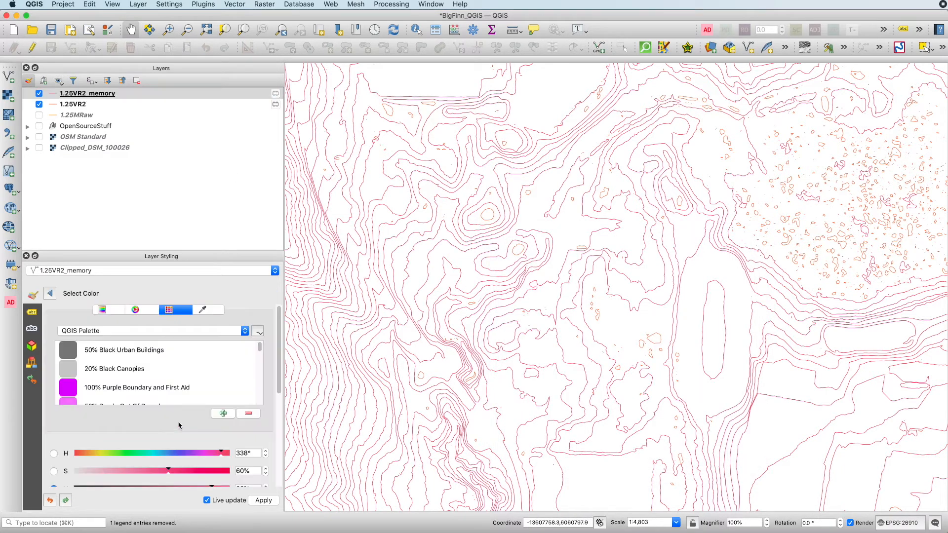
pyautogui.click(92, 350)
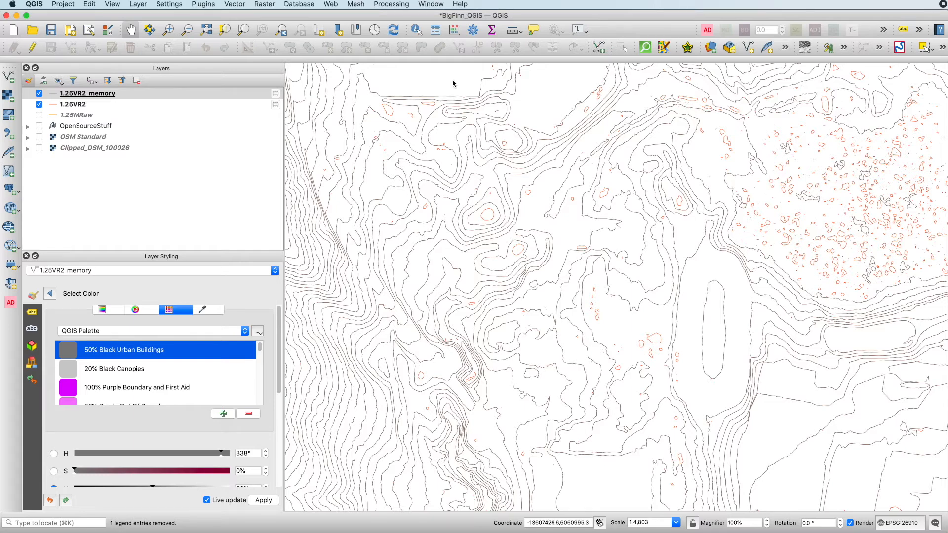
pyautogui.moveTo(833, 210); pyautogui.dragTo(711, 288)
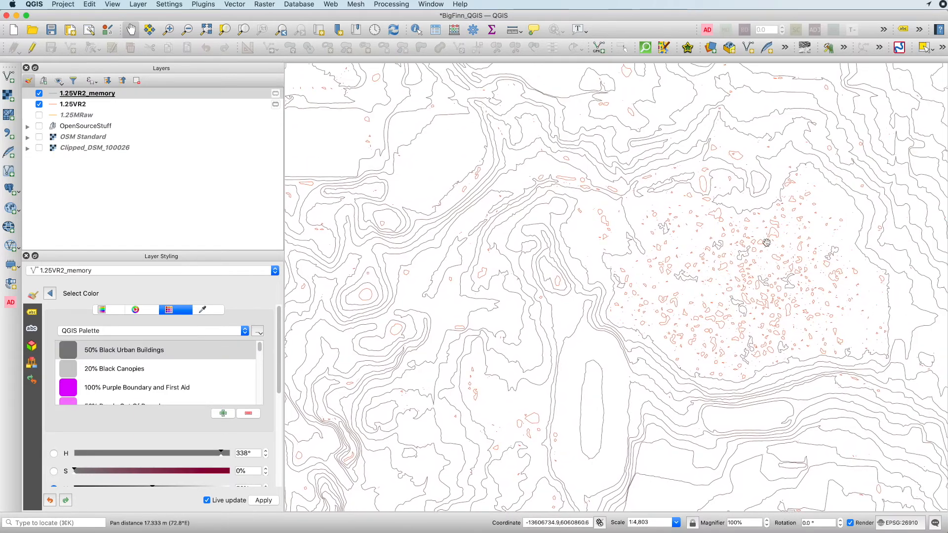
pyautogui.scroll(-1, 766, 241)
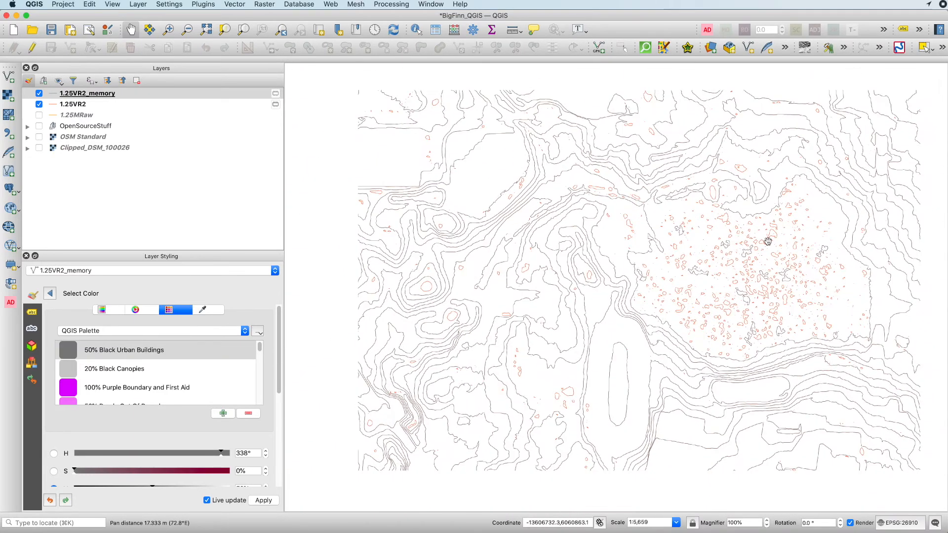
# Step: Hide the 1.25VR2 layer and show the OSM Standard basemap beneath the filtered contours
pyautogui.click(39, 93)
pyautogui.click(39, 94)
pyautogui.click(39, 104)
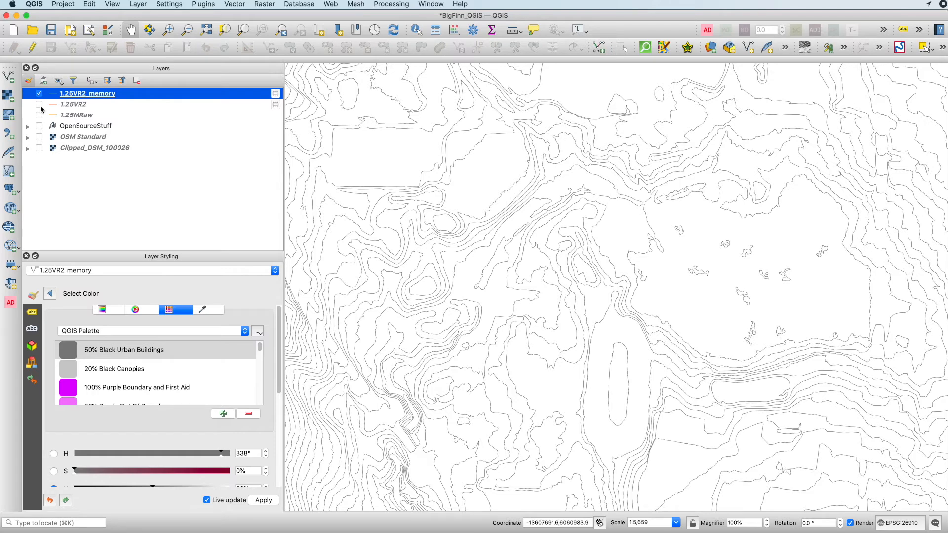
pyautogui.click(39, 137)
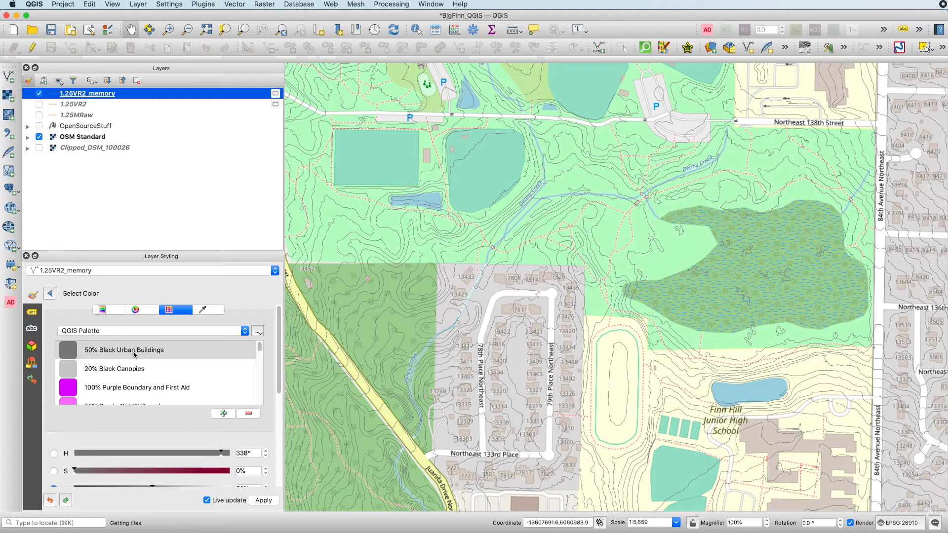
# Step: Colour the 1.25VR2_memory contours with 100% Brown Contours from the QGIS Palette and check them against the basemap
pyautogui.click(258, 361)
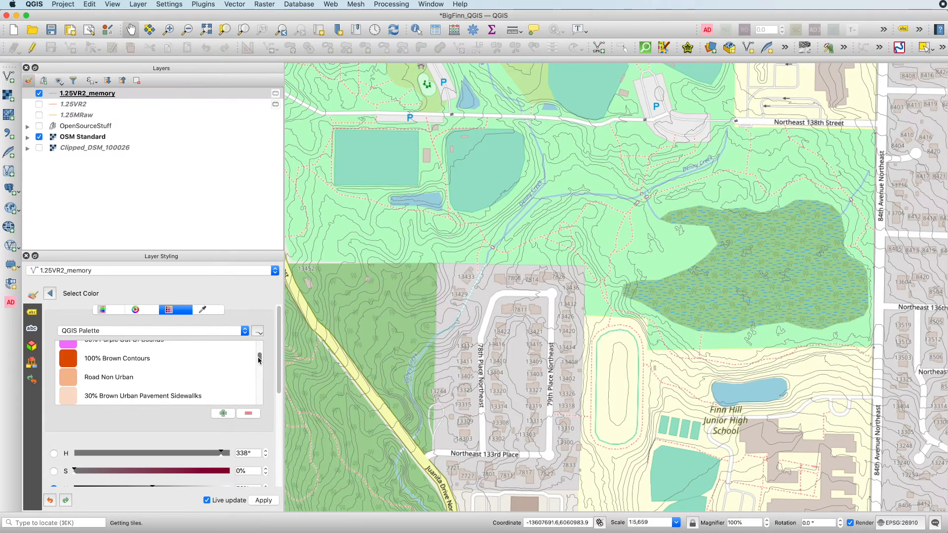
pyautogui.click(81, 367)
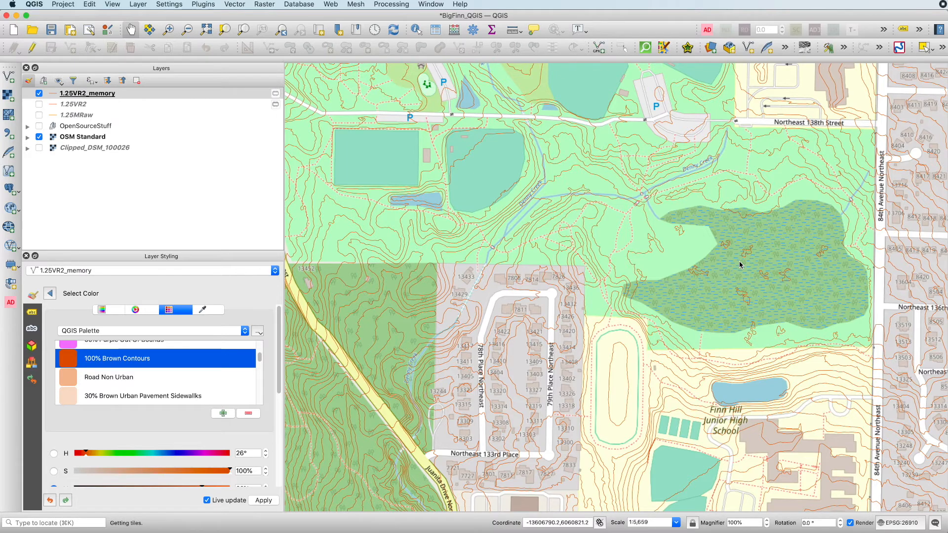
pyautogui.scroll(-1, 640, 227)
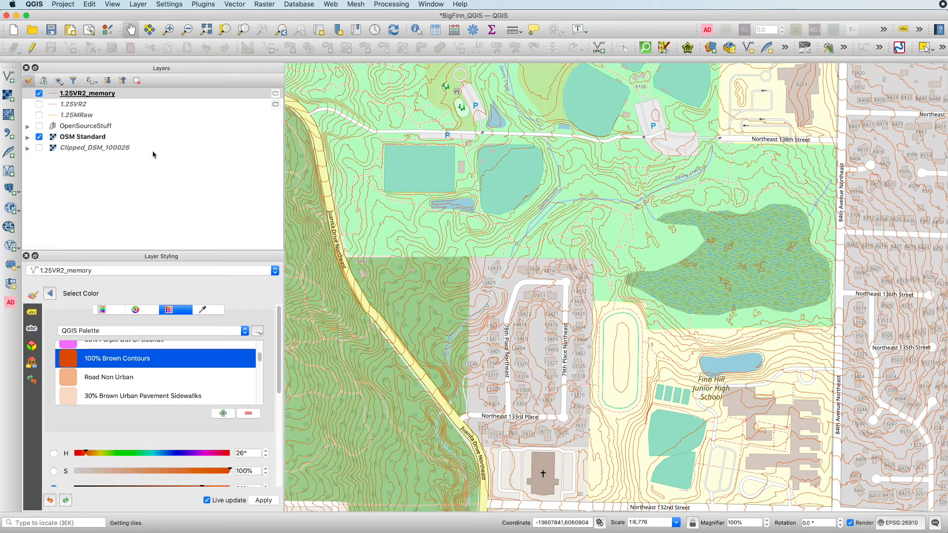
# Step: Rename the 1.25VR2_memory layer as 1.25VR2_SOR50_
pyautogui.click(86, 93)
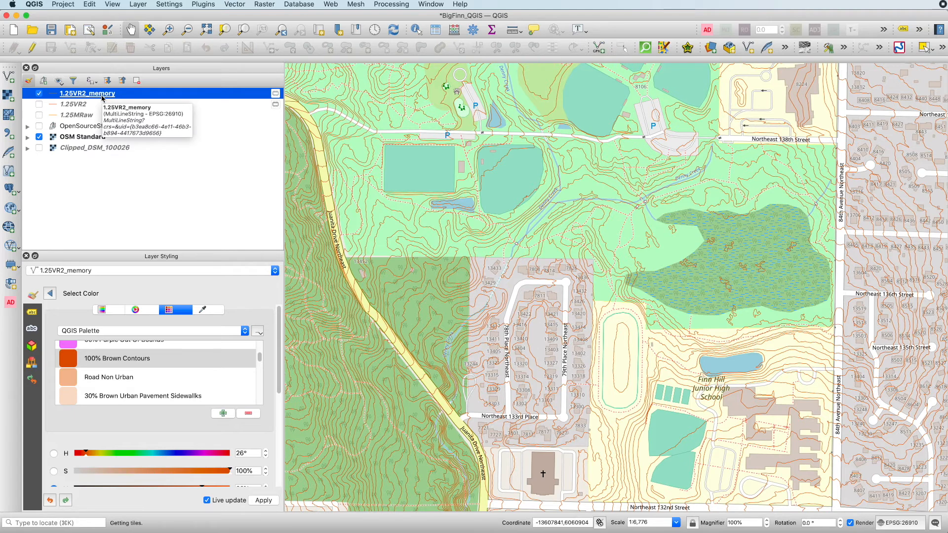
pyautogui.rightClick(103, 97)
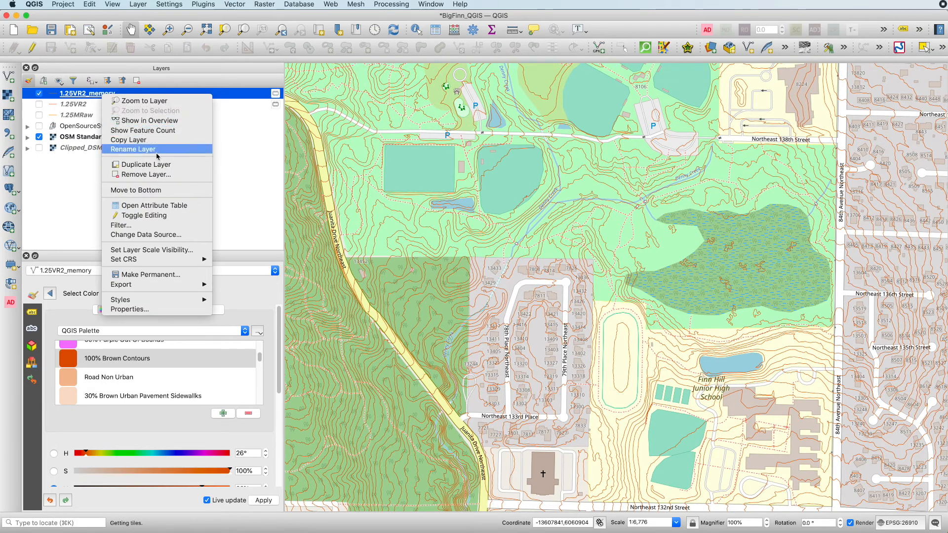
pyautogui.click(155, 149)
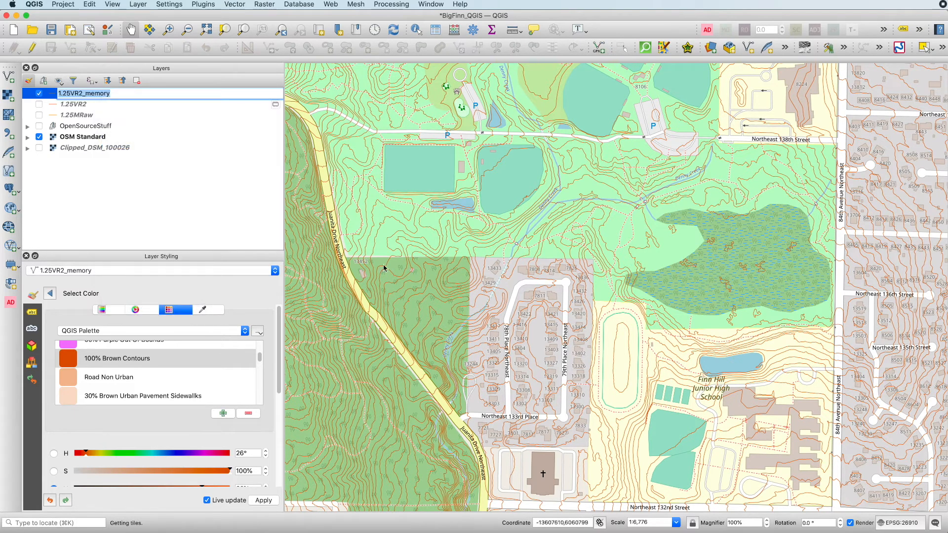
pyautogui.moveTo(132, 95); pyautogui.dragTo(85, 96)
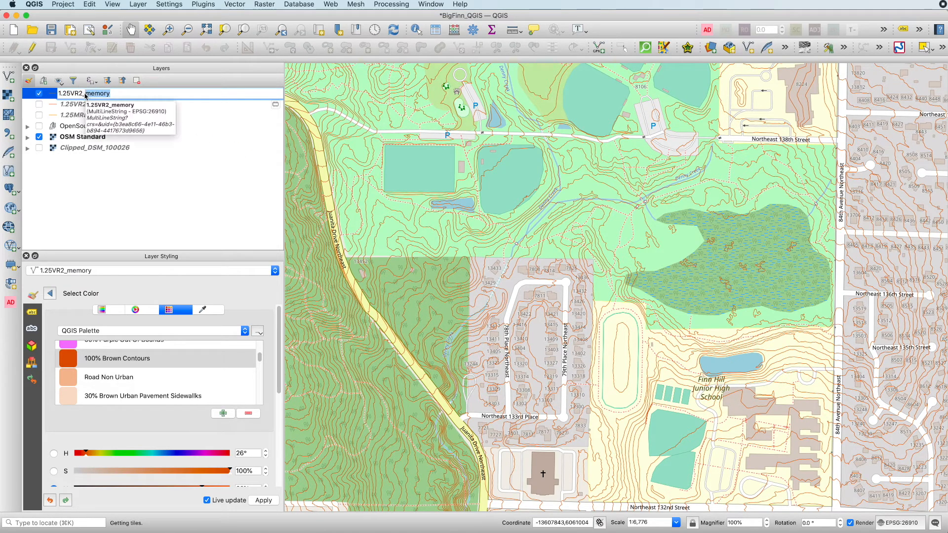
pyautogui.write('SOR50_')
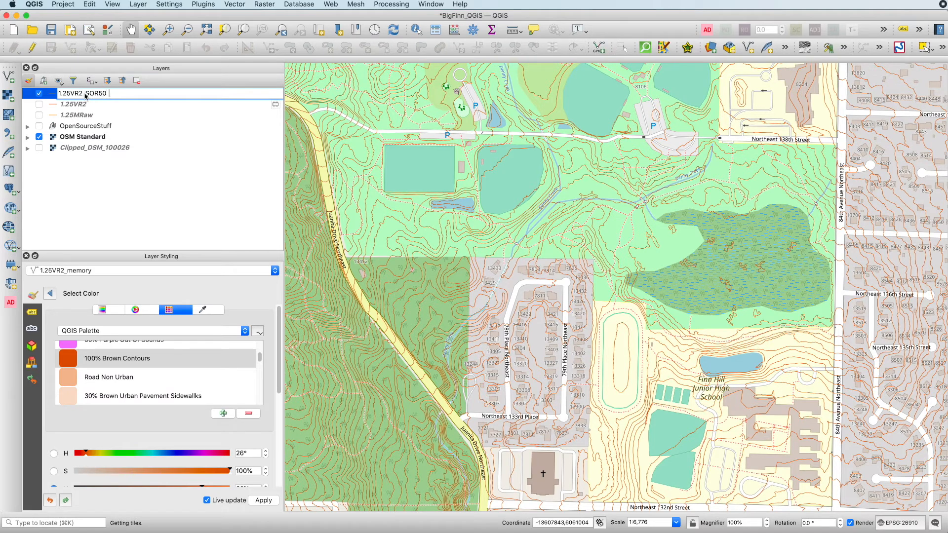
pyautogui.click(99, 187)
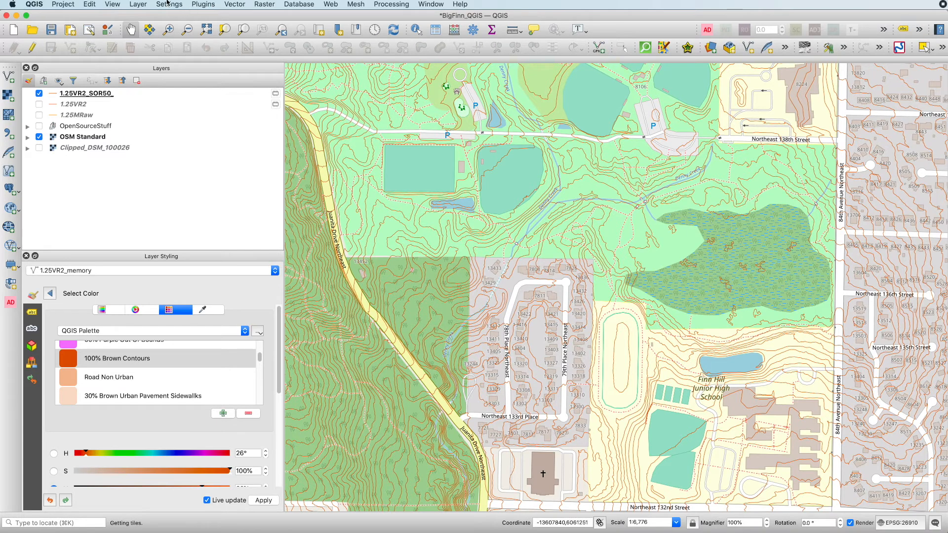
# Step: Set up the Generalizer to smooth 1.25VR2_SOR50_ using Boyle's Forward-Looking Algorithm with a look ahead of 3
pyautogui.click(195, 6)
pyautogui.moveTo(261, 78)
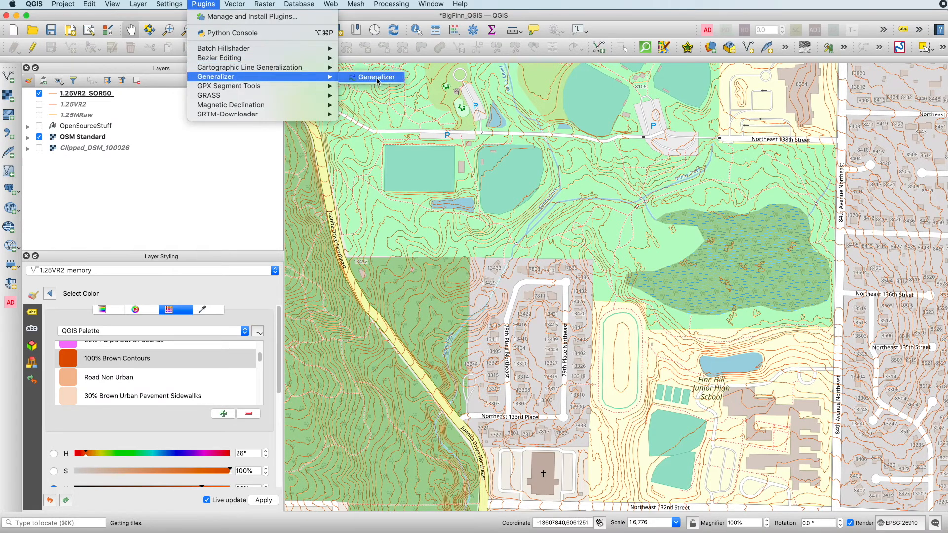
pyautogui.click(393, 78)
pyautogui.click(564, 300)
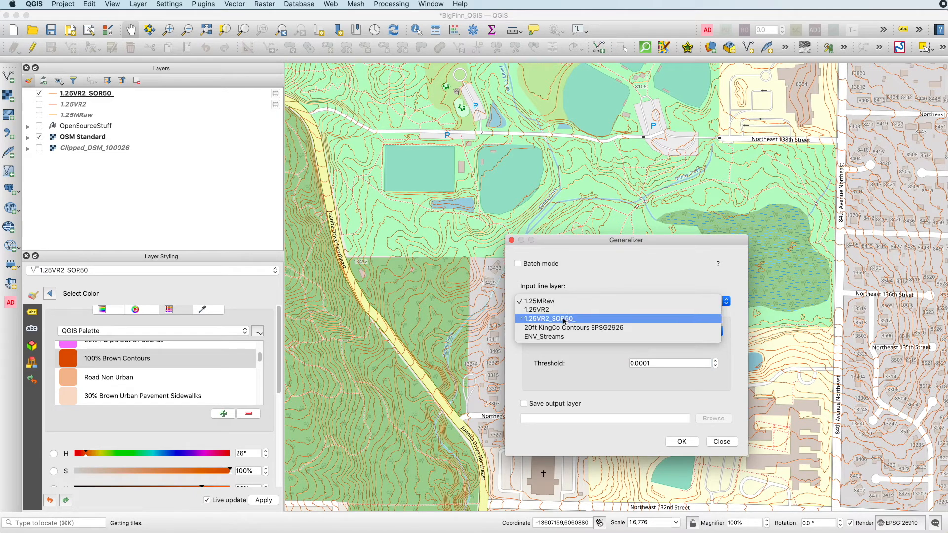
pyautogui.click(535, 318)
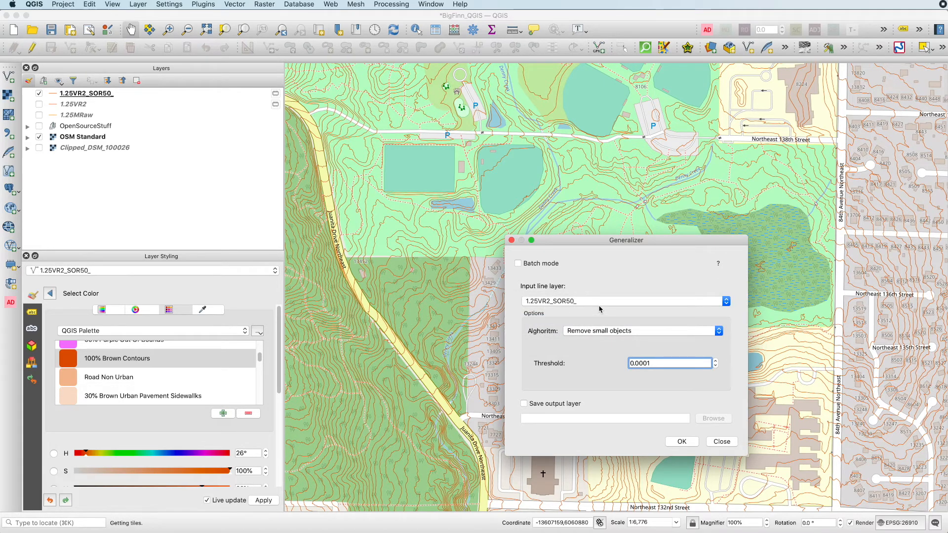
pyautogui.click(602, 329)
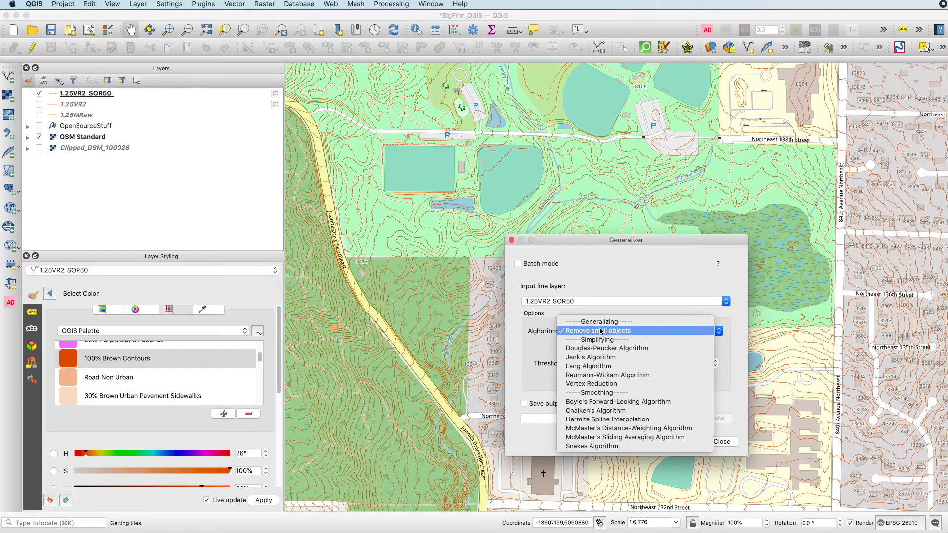
pyautogui.click(602, 402)
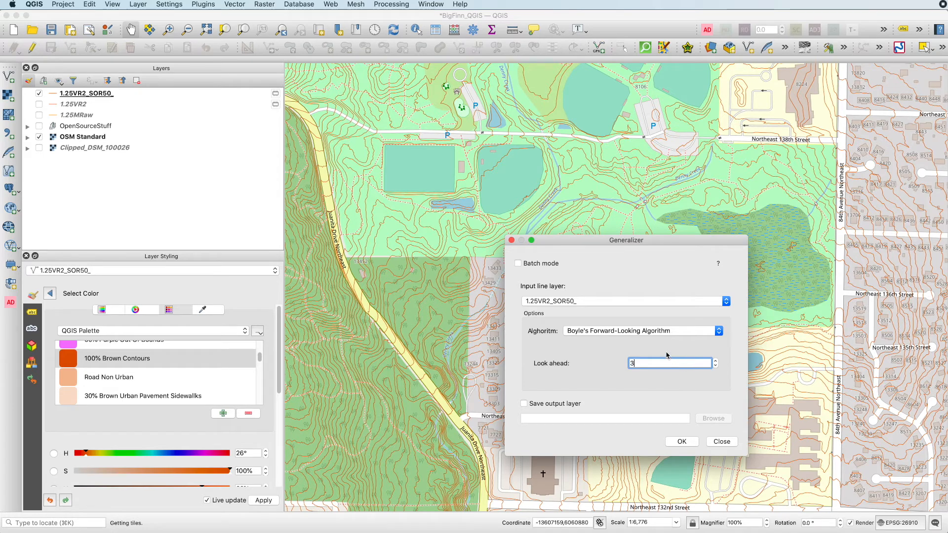
pyautogui.moveTo(599, 242); pyautogui.dragTo(609, 160)
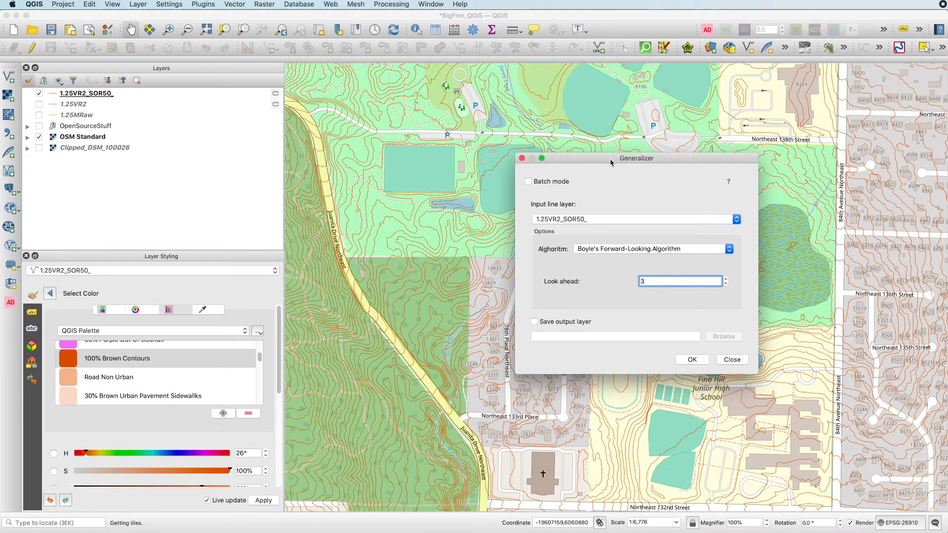
# Step: Run the smoothing, assign NAD83 / UTM zone 10N (EPSG:26910) to the output layer, and close the Generalizer
pyautogui.click(692, 360)
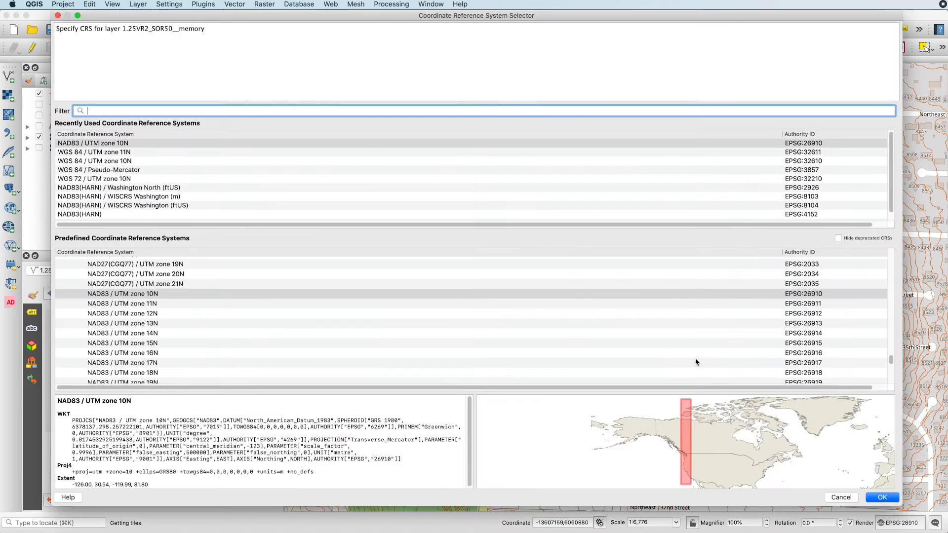
pyautogui.click(777, 143)
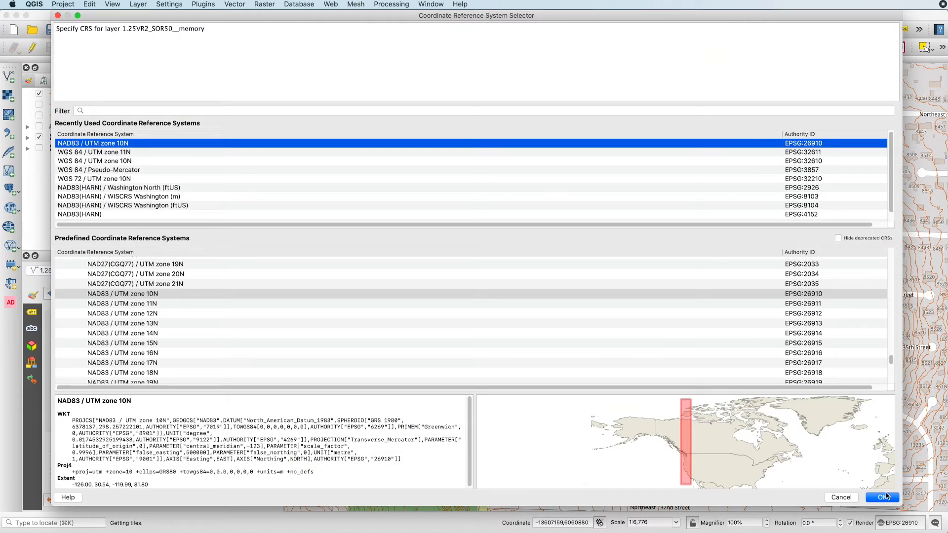
pyautogui.click(888, 496)
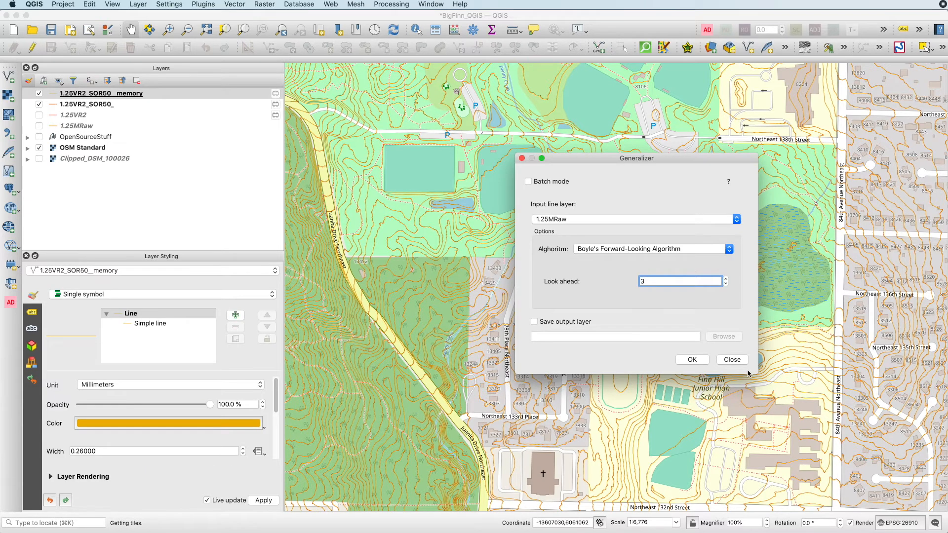
pyautogui.click(731, 359)
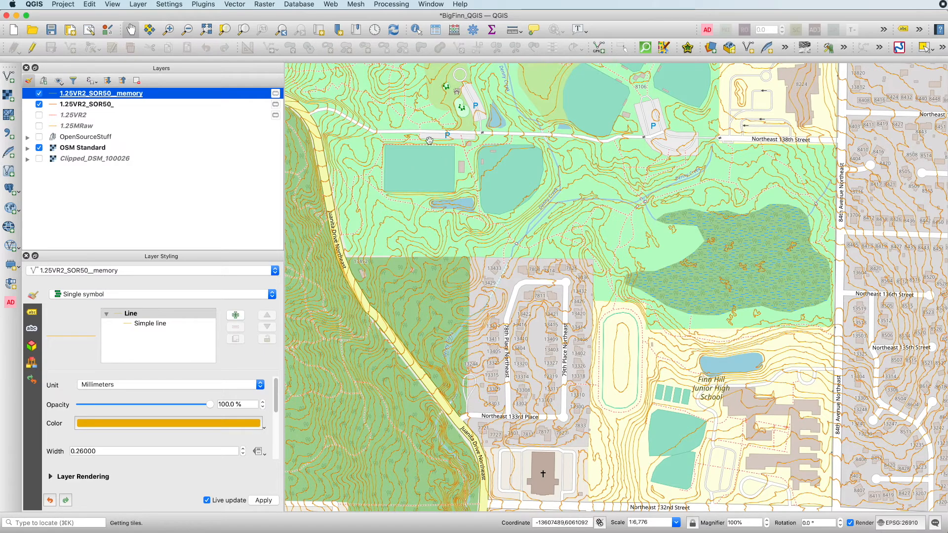
# Step: Compare the smoothed contours with the 1.25VR2_SOR50_ layer up close around Northeast 135th Place
pyautogui.click(167, 29)
pyautogui.moveTo(447, 151); pyautogui.dragTo(736, 384)
pyautogui.moveTo(442, 195); pyautogui.dragTo(730, 397)
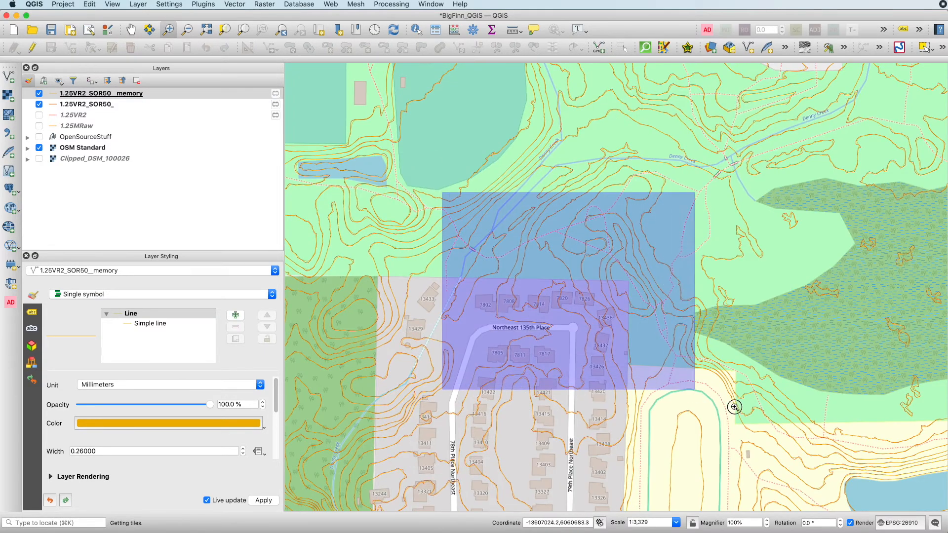
pyautogui.click(39, 105)
pyautogui.click(40, 105)
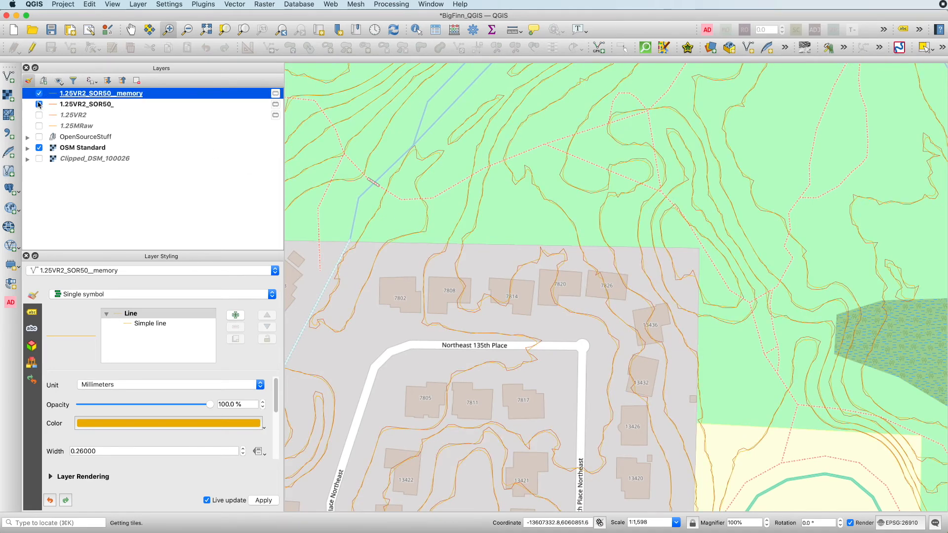
# Step: Hide the 1.25VR2_SOR50_ layer and the OSM Standard basemap to view the smoothed contours alone
pyautogui.click(39, 105)
pyautogui.scroll(-2, 474, 258)
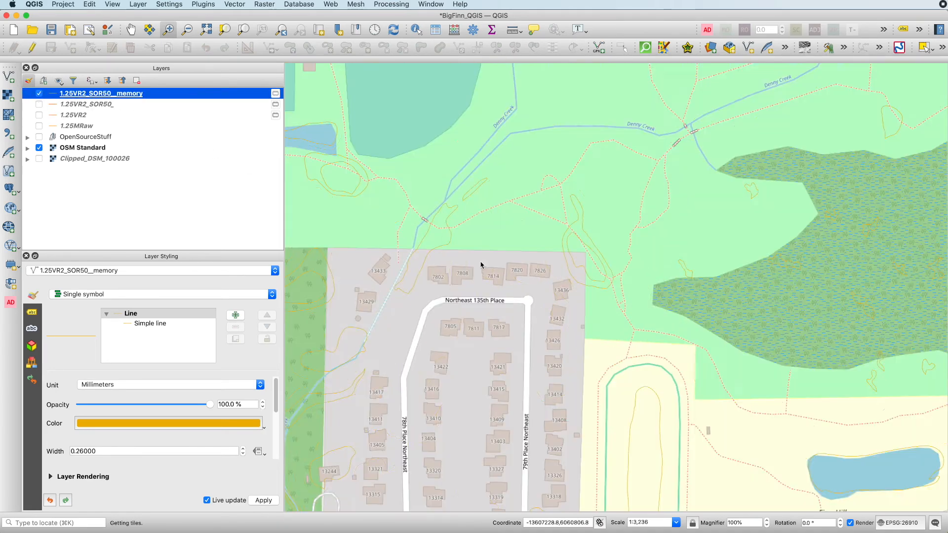
pyautogui.click(135, 31)
pyautogui.scroll(-2, 589, 281)
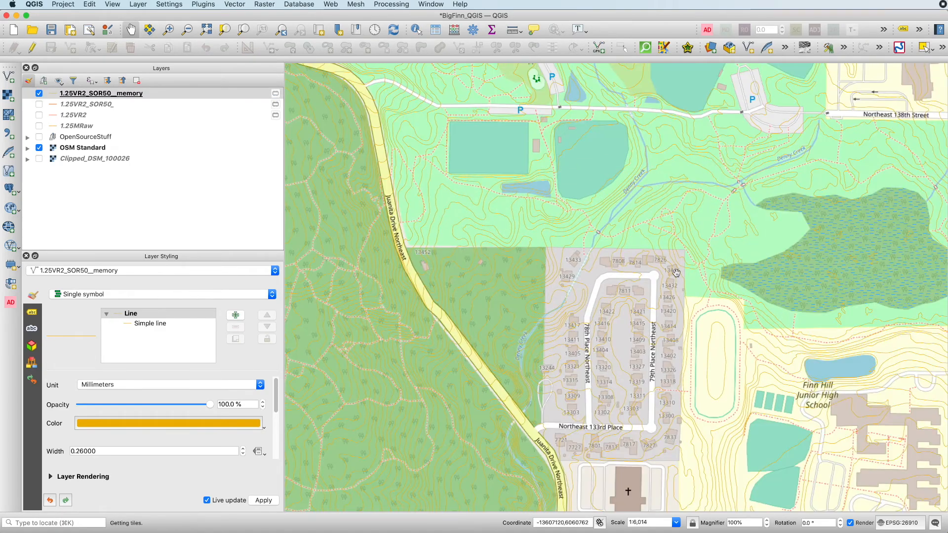
pyautogui.click(39, 147)
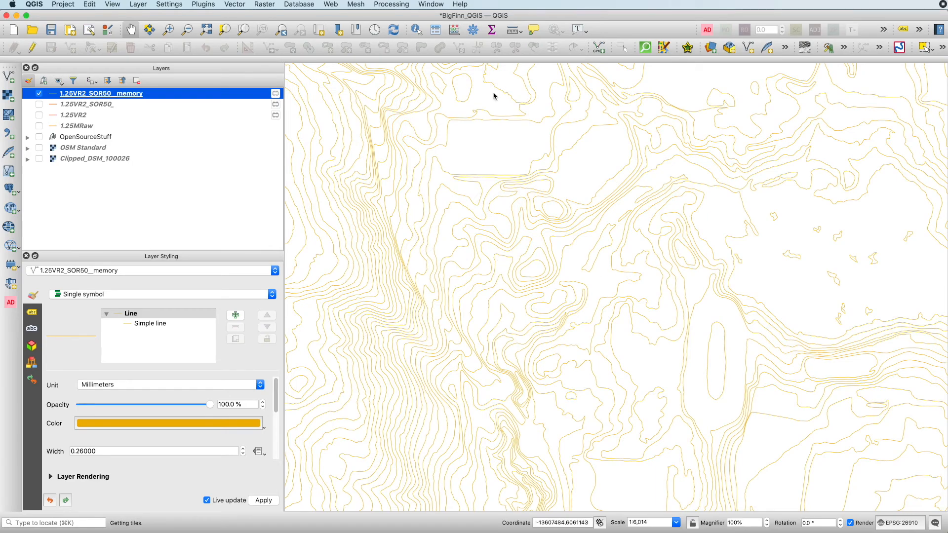
pyautogui.moveTo(452, 114); pyautogui.dragTo(459, 155)
pyautogui.moveTo(691, 222); pyautogui.dragTo(544, 150)
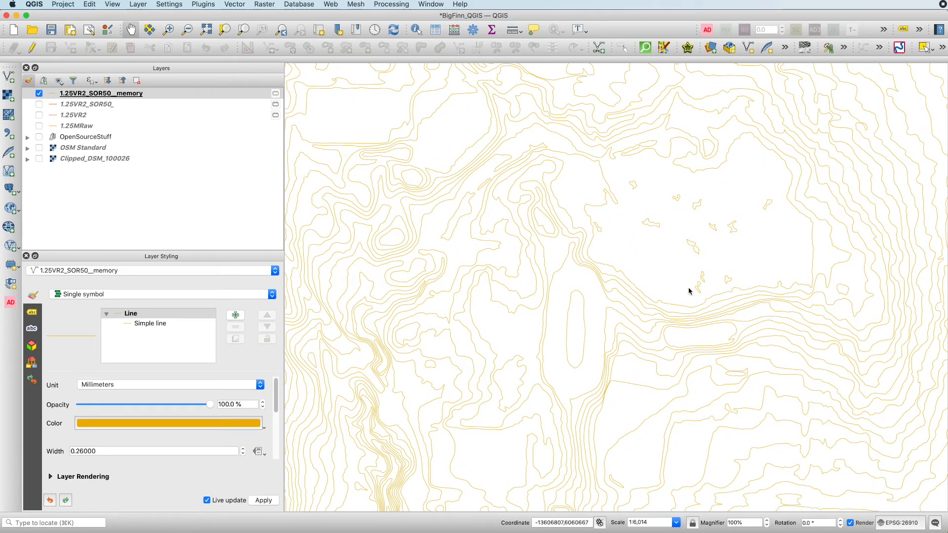
pyautogui.moveTo(436, 232); pyautogui.dragTo(535, 190)
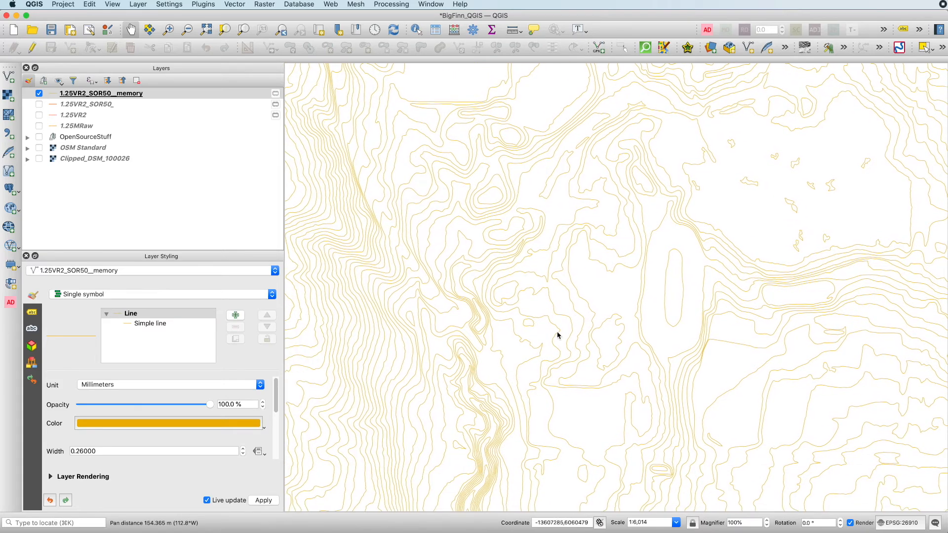
pyautogui.moveTo(559, 332); pyautogui.dragTo(620, 271)
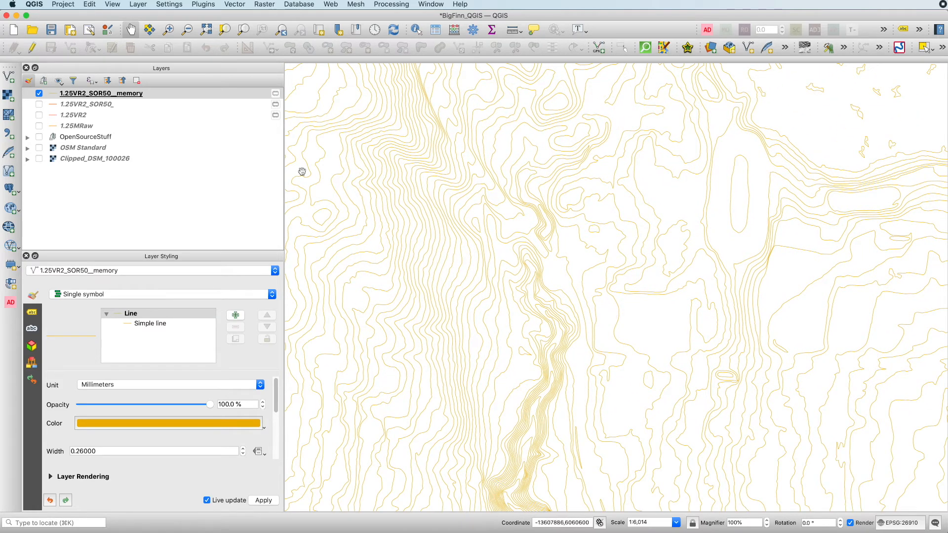
pyautogui.moveTo(539, 172); pyautogui.dragTo(529, 252)
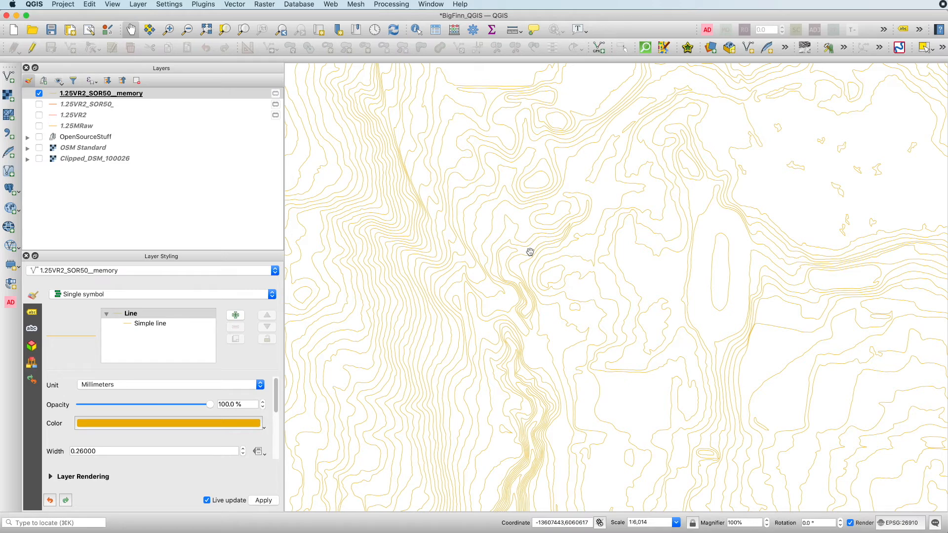
# Step: Start exporting the features of 1.25VR2_SOR50__memory as an ESRI Shapefile and choose the Contours/WorkingDirectory folder as destination
pyautogui.rightClick(78, 97)
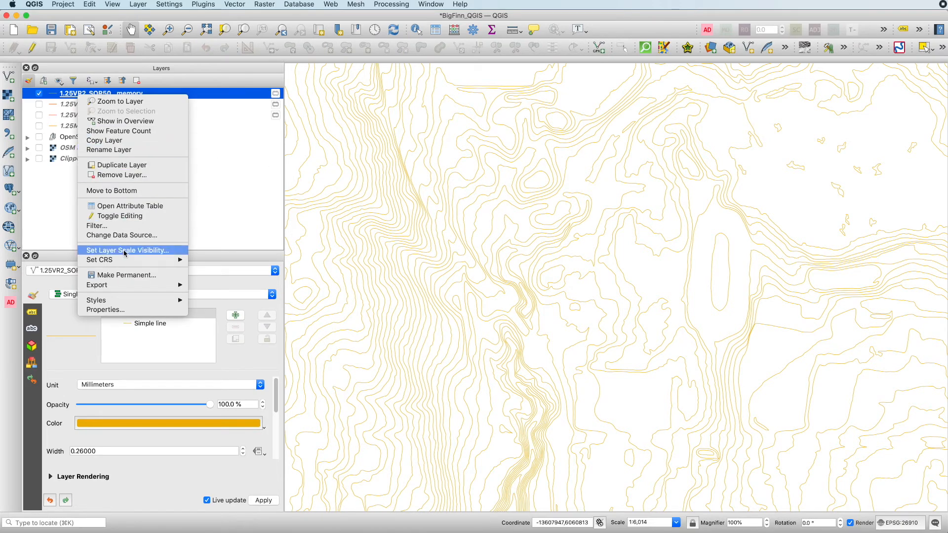
pyautogui.moveTo(136, 285)
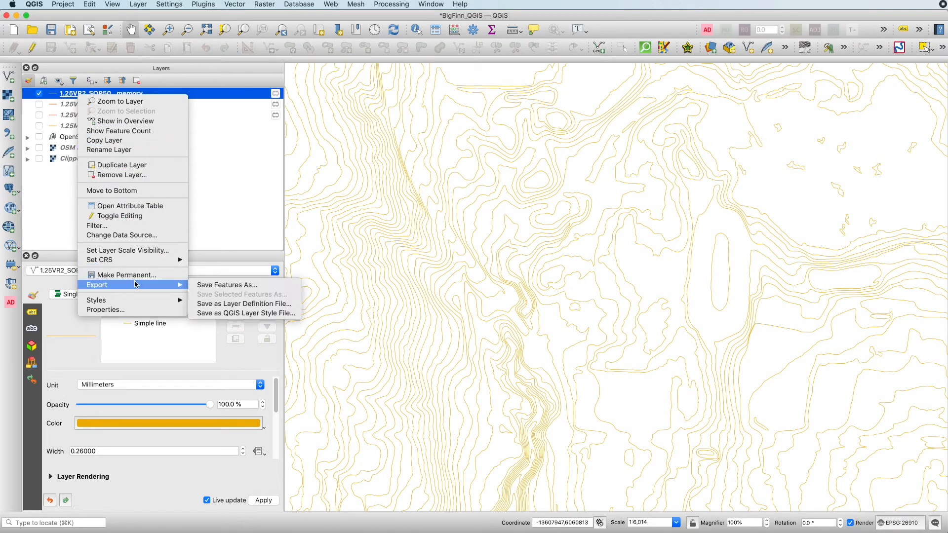
pyautogui.click(205, 286)
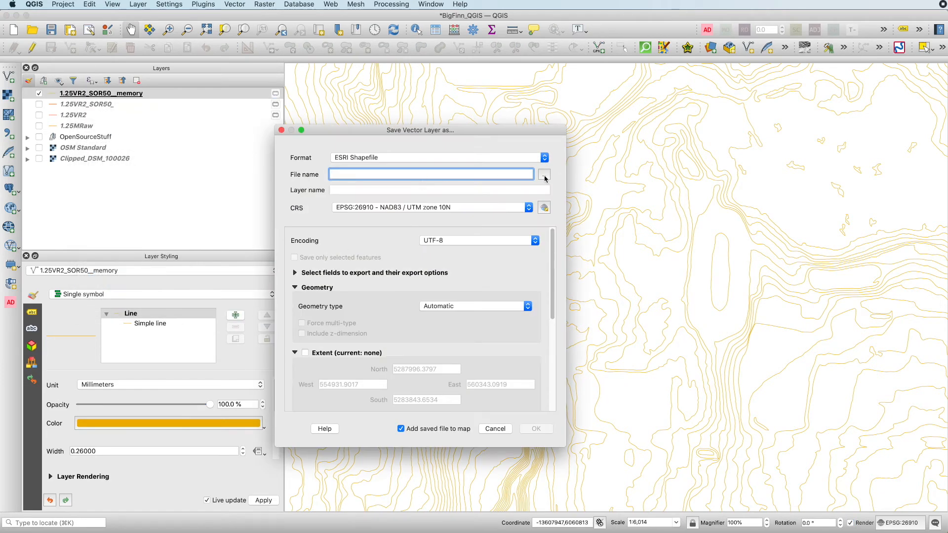
pyautogui.click(544, 175)
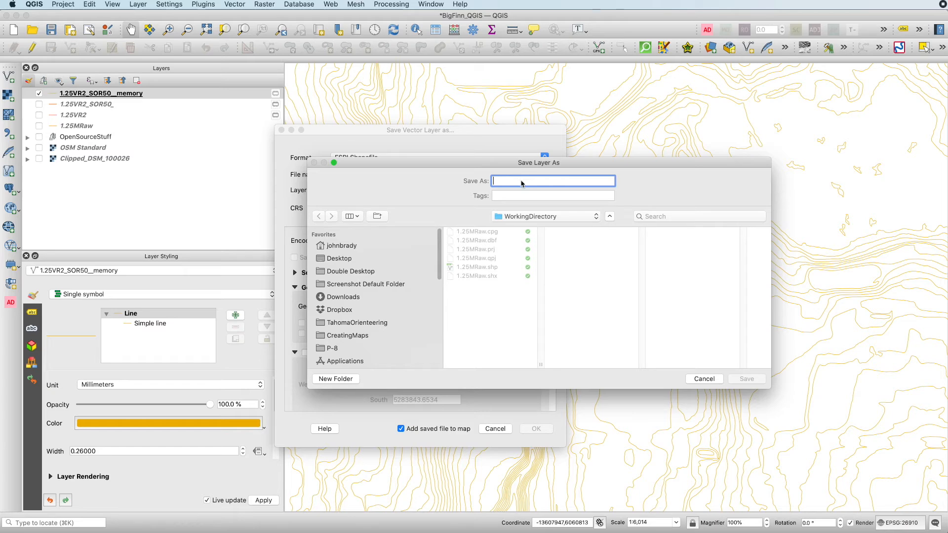
pyautogui.click(532, 215)
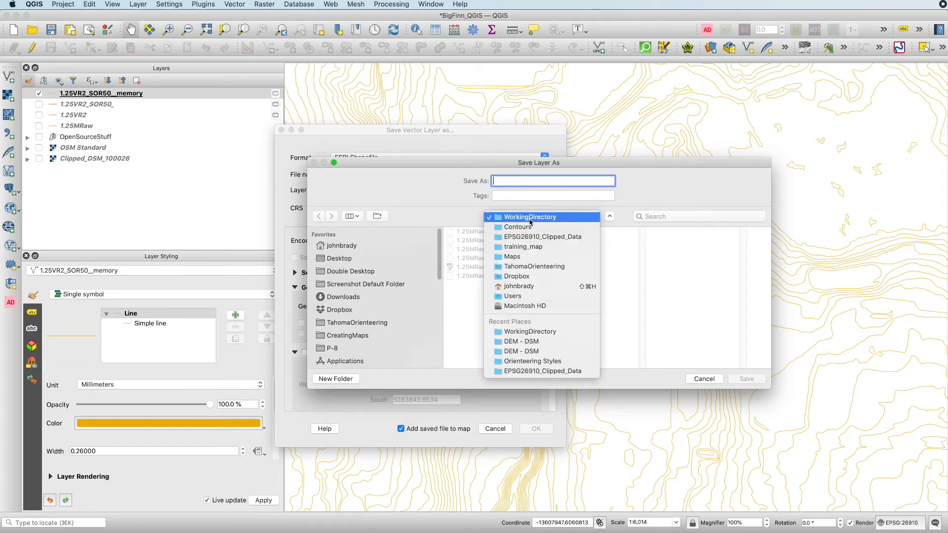
pyautogui.click(518, 248)
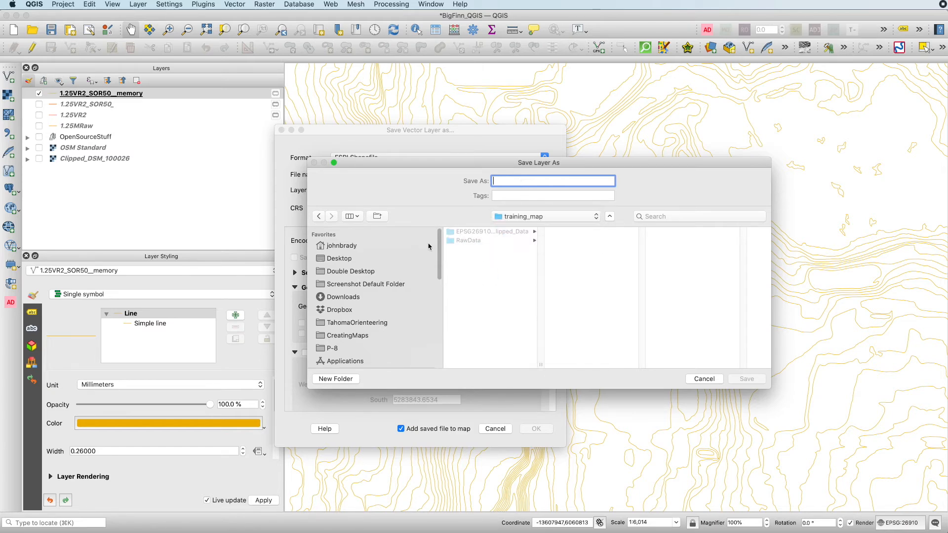
pyautogui.click(483, 231)
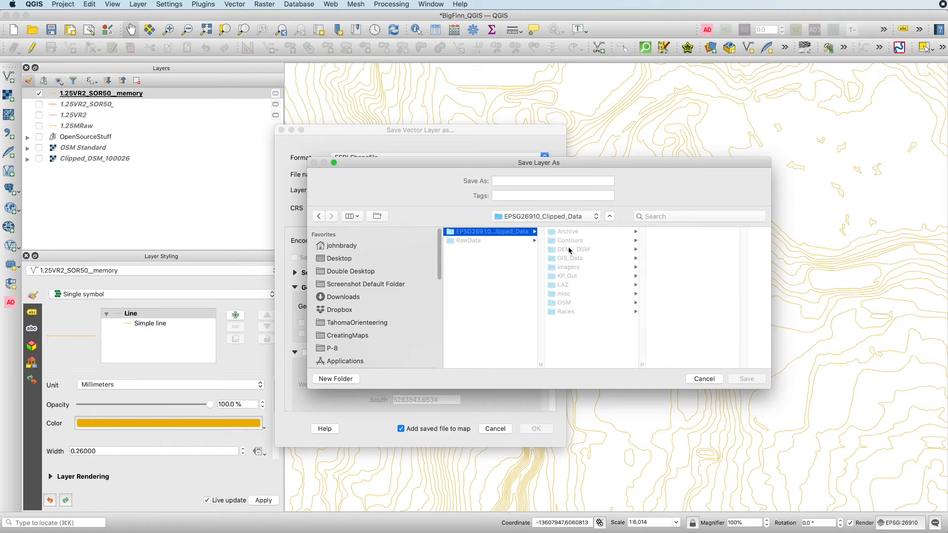
pyautogui.click(569, 241)
pyautogui.click(689, 233)
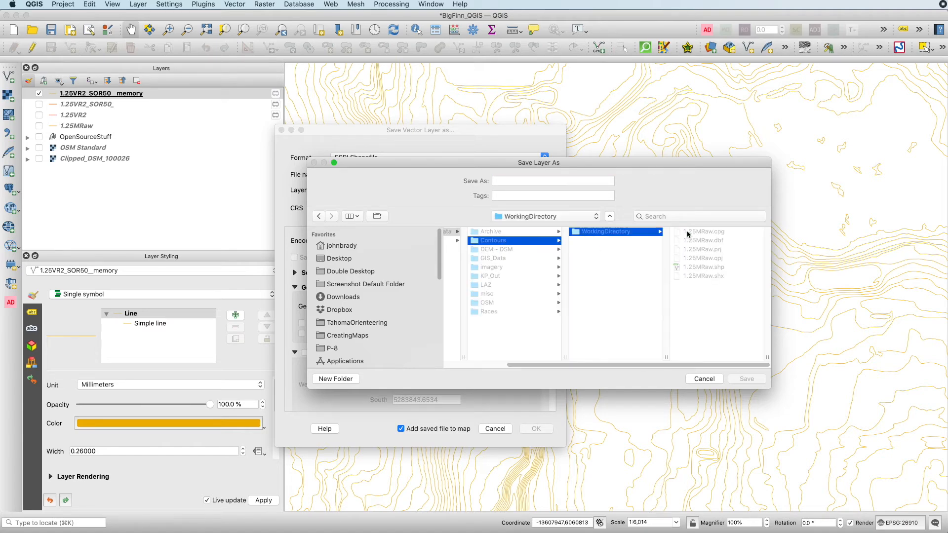
# Step: Name the exported shapefile 1.25MSMooth and save it, adding it to the map
pyautogui.click(531, 181)
pyautogui.write('1.25MSMooth')
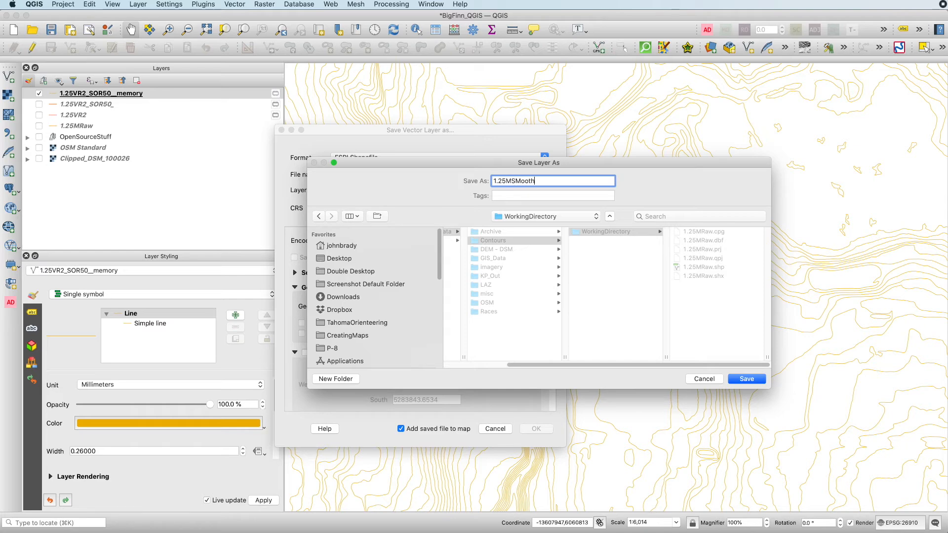
pyautogui.click(739, 379)
pyautogui.click(536, 429)
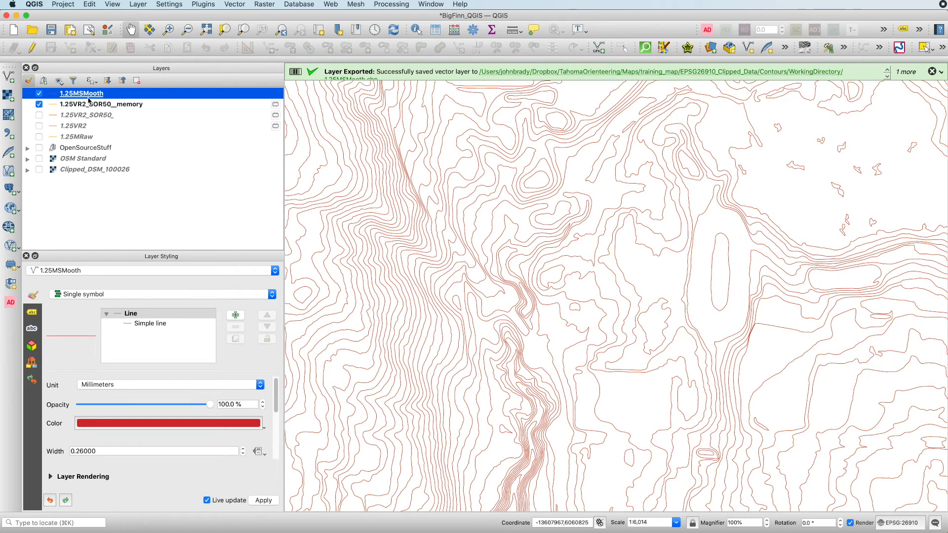
# Step: Remove the temporary layer 1.25VR2_SOR50__memory from the project
pyautogui.rightClick(74, 105)
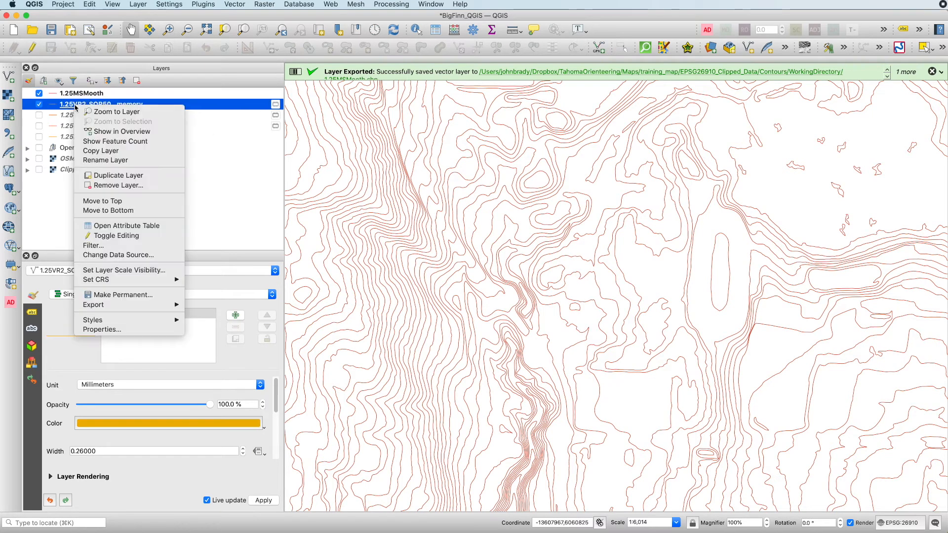
pyautogui.click(117, 186)
pyautogui.click(516, 283)
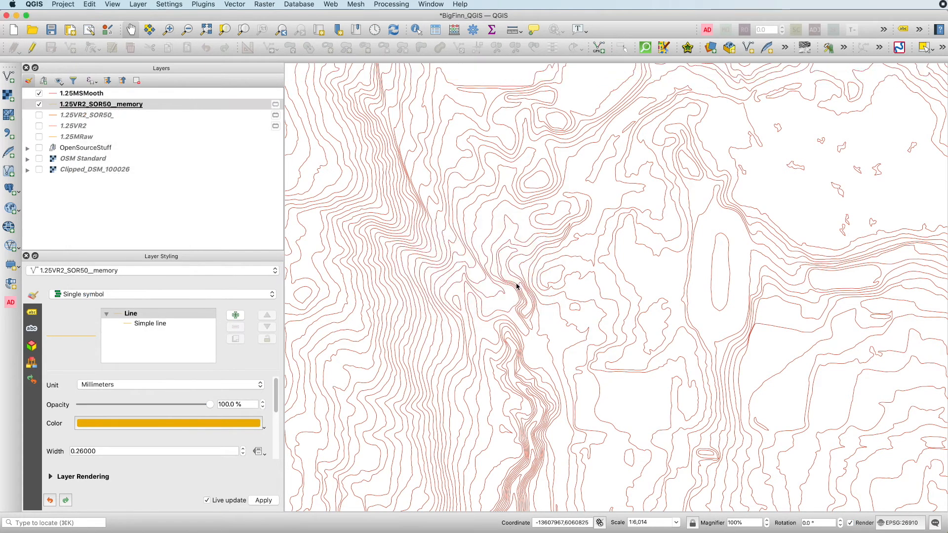
# Step: Compare the 1.25MSMooth contours with 1.25VR2_SOR50_ and 1.25MRaw by switching each of those layers on and off
pyautogui.click(61, 94)
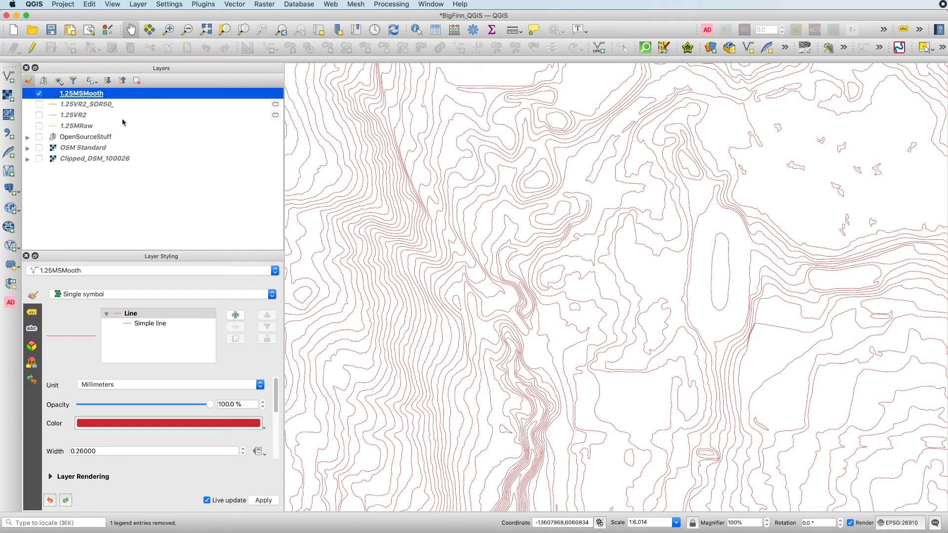
pyautogui.click(38, 105)
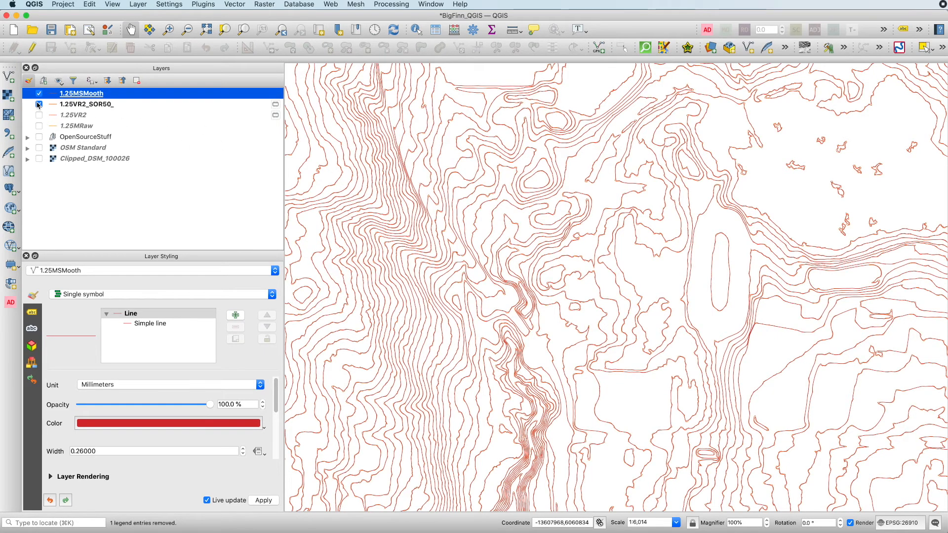
pyautogui.click(38, 104)
pyautogui.click(39, 104)
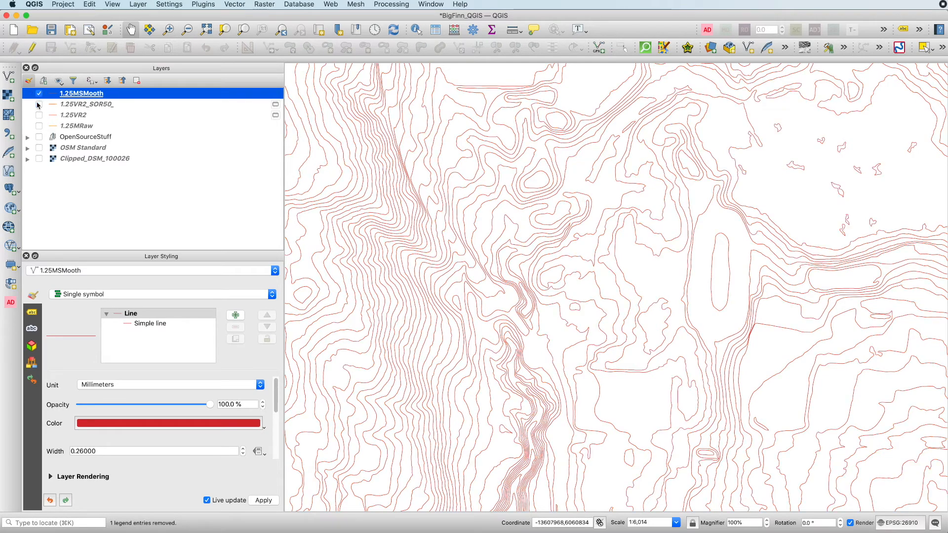
pyautogui.click(38, 104)
pyautogui.click(38, 104)
pyautogui.click(39, 104)
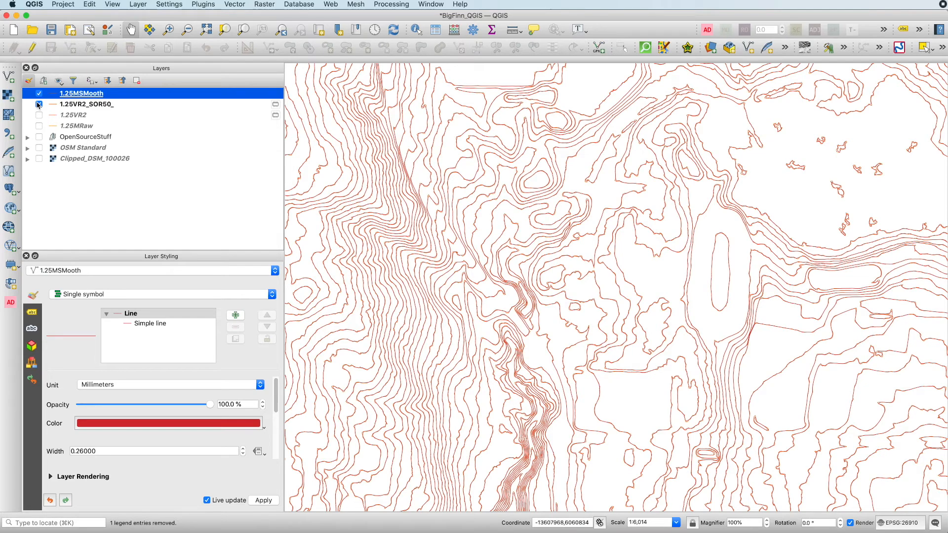
pyautogui.click(39, 104)
pyautogui.click(39, 126)
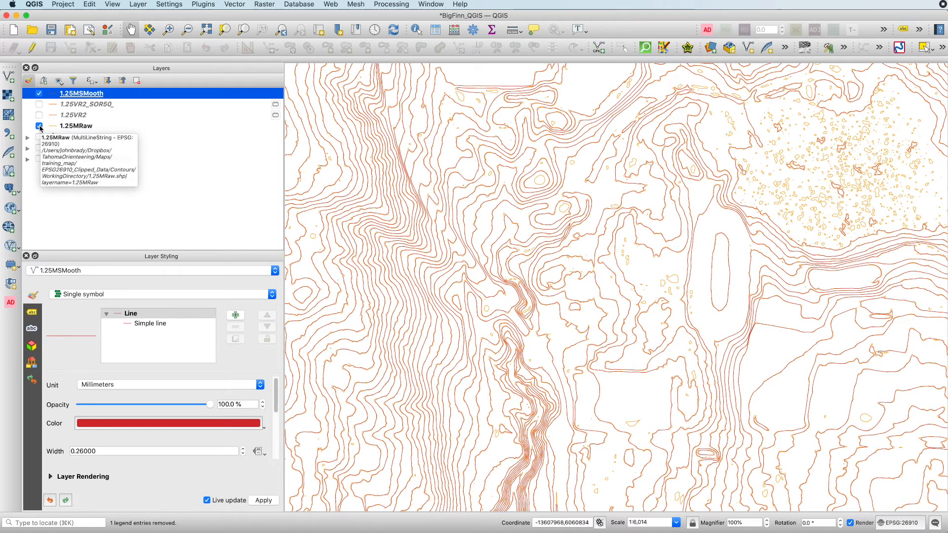
pyautogui.click(39, 126)
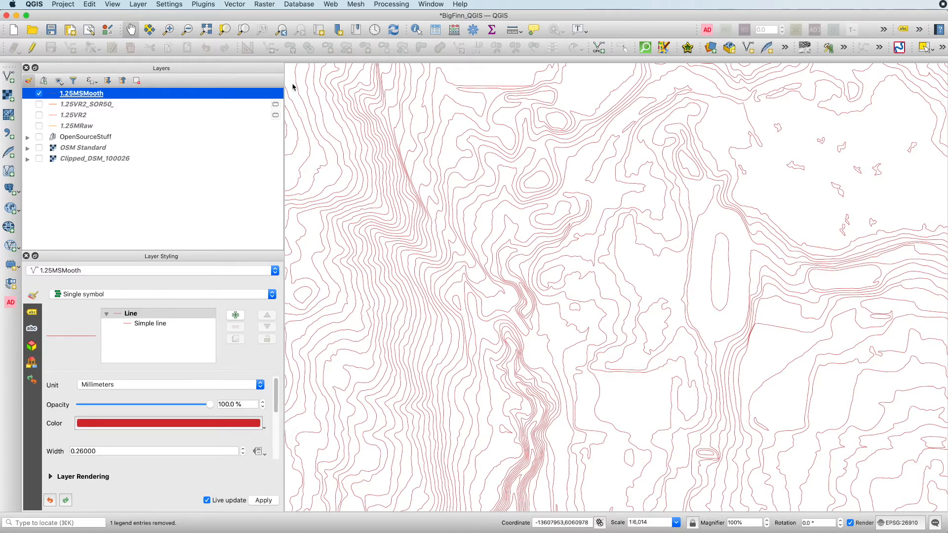
# Step: Narrow the layer list area slightly and remove the temporary layers 1.25VR2_SOR50_ and 1.25VR2 from the project
pyautogui.moveTo(284, 71); pyautogui.dragTo(257, 71)
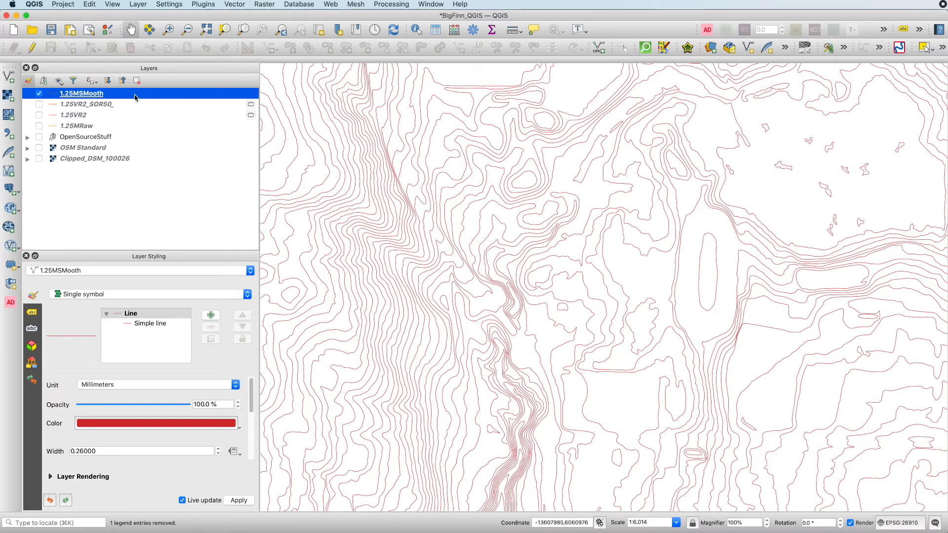
pyautogui.click(67, 105)
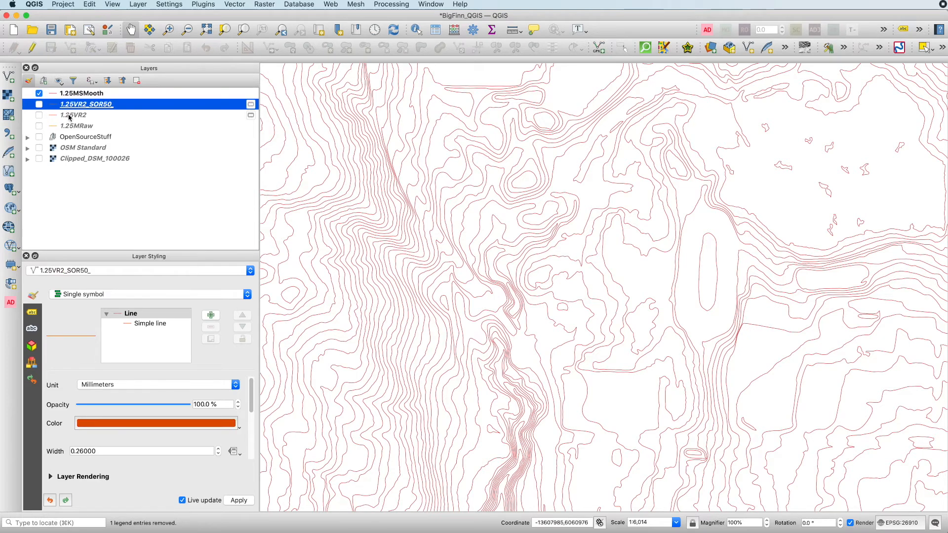
pyautogui.keyDown('shift'); pyautogui.click(72, 116); pyautogui.keyUp('shift')
pyautogui.rightClick(72, 117)
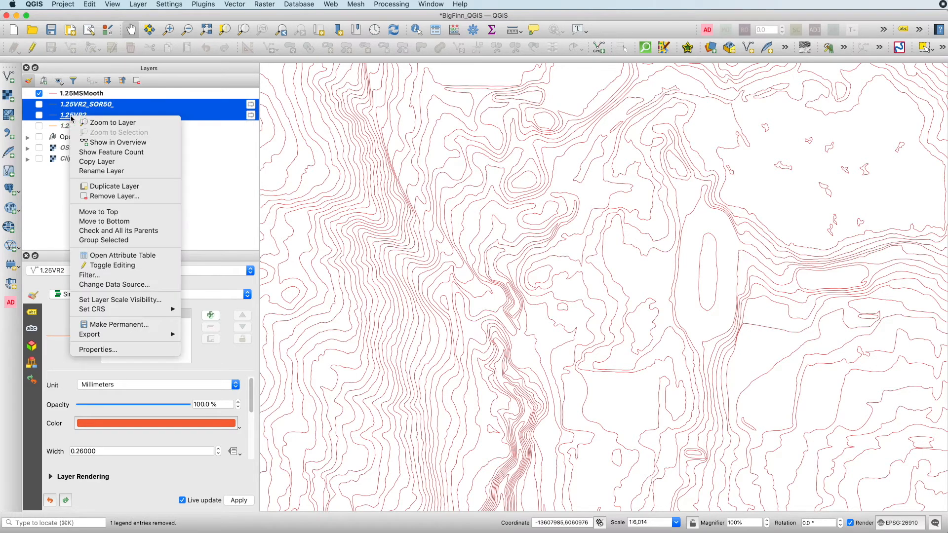
pyautogui.click(87, 194)
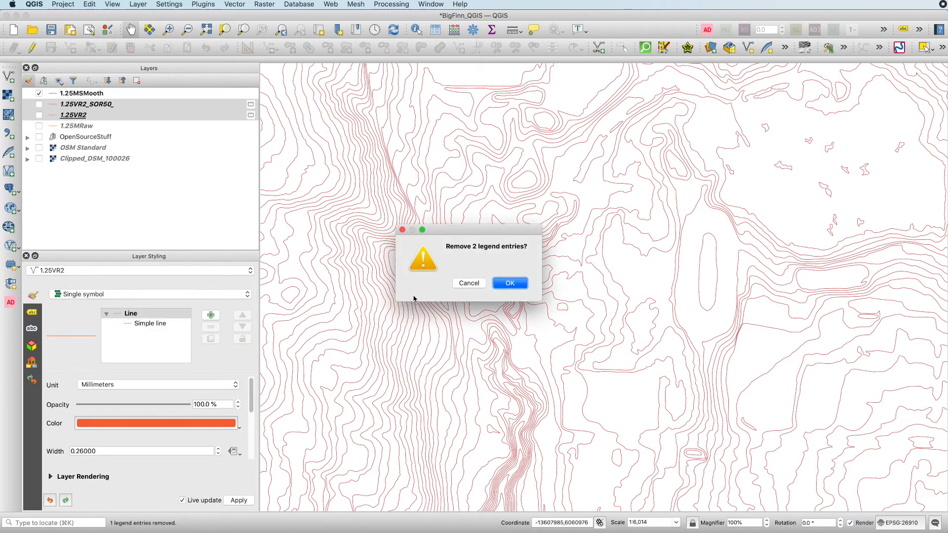
pyautogui.click(498, 286)
# Step: Show the 1.25MRaw contours briefly against the smoothed ones, and hide them again
pyautogui.click(69, 107)
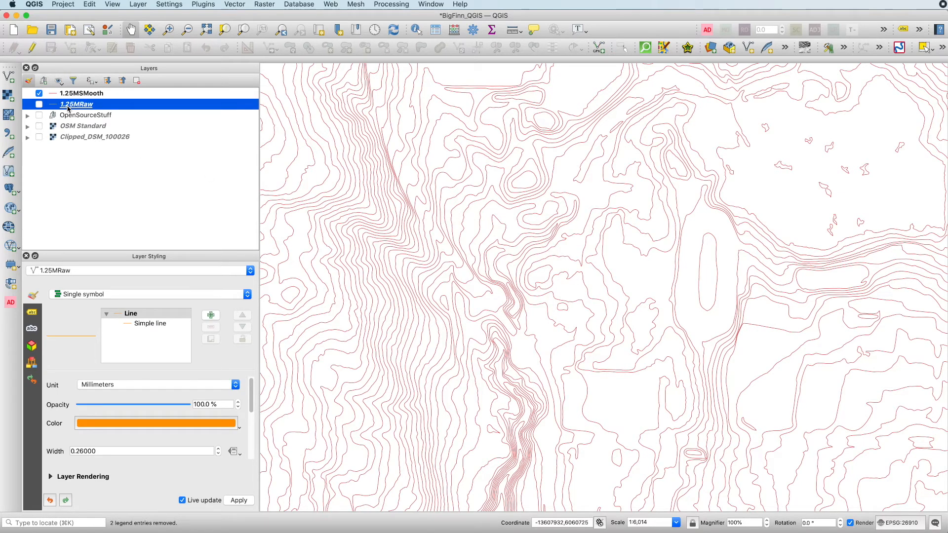
pyautogui.click(39, 104)
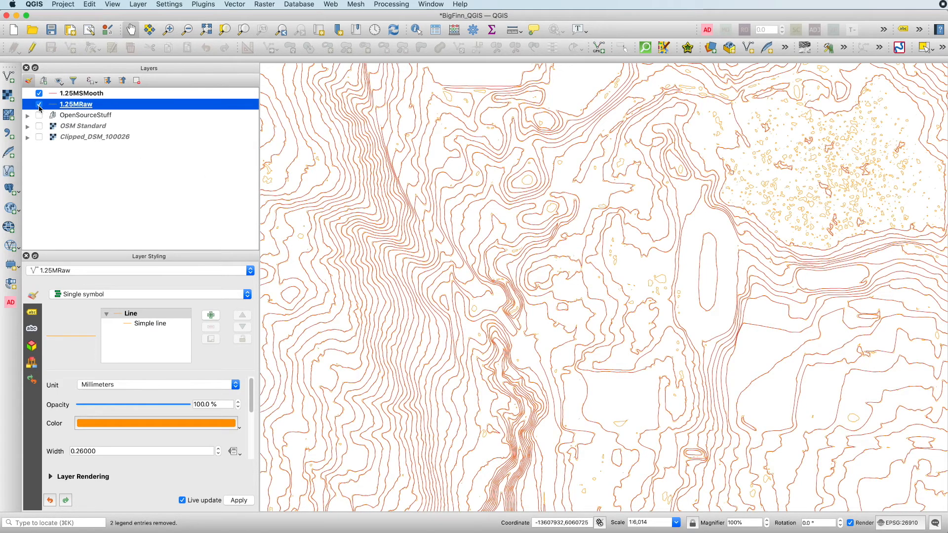
pyautogui.click(39, 104)
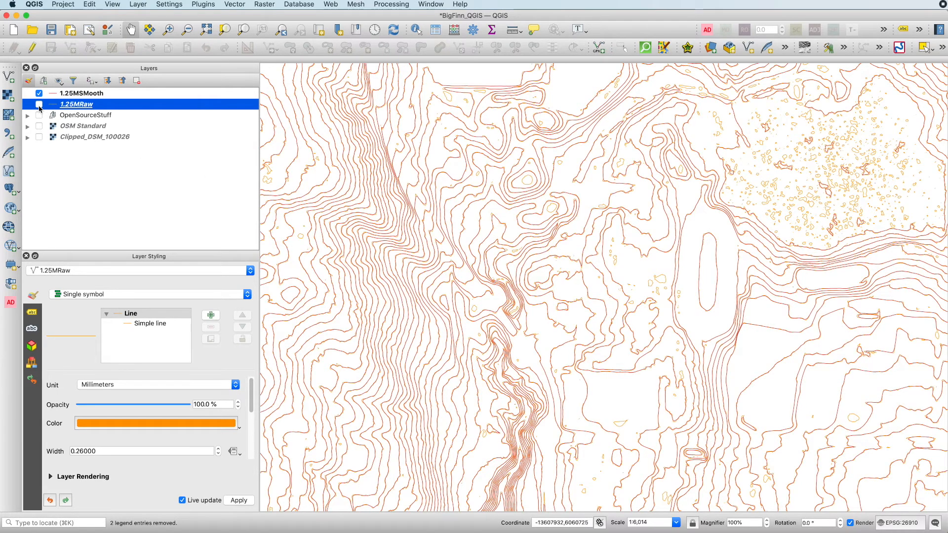
# Step: Open the attribute table of 1.25MSMooth, enlarge it, and widen the ELEV column to read the elevations
pyautogui.click(71, 94)
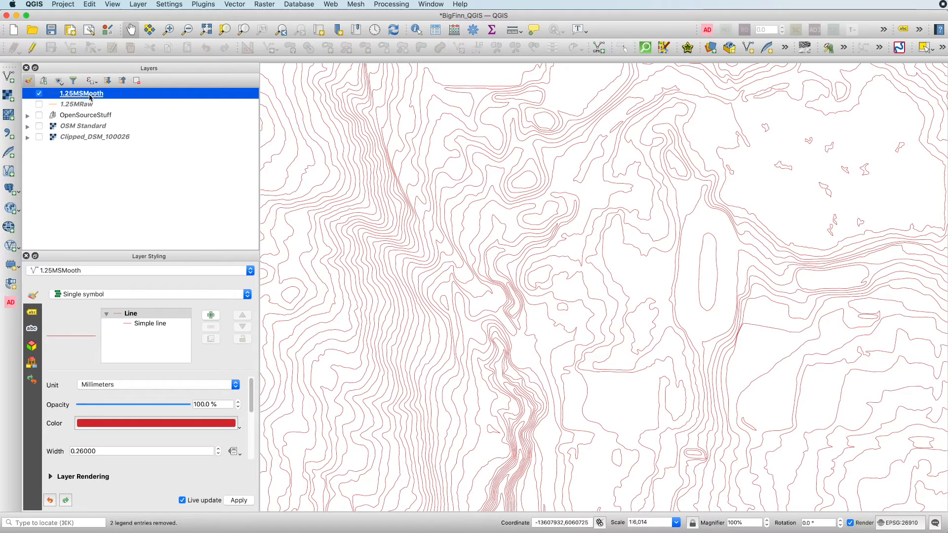
pyautogui.click(435, 28)
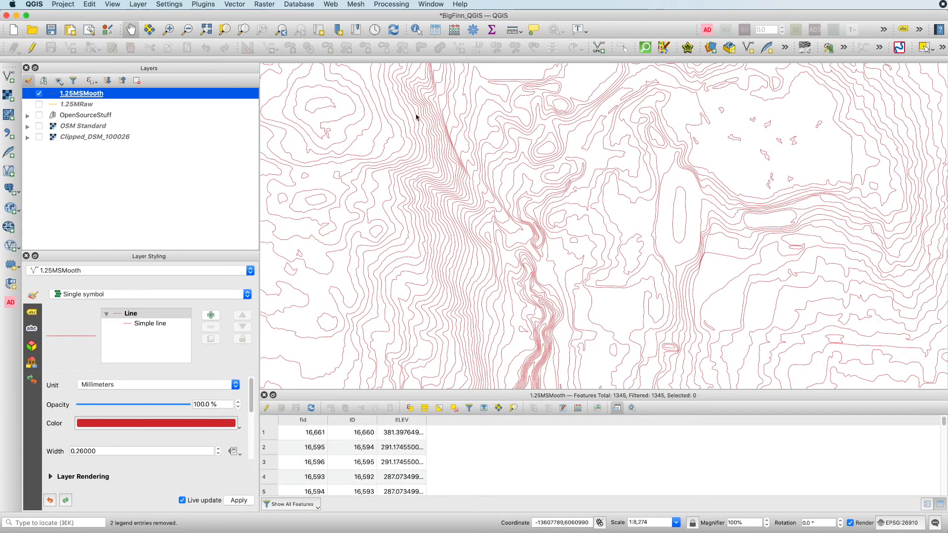
pyautogui.moveTo(371, 391); pyautogui.dragTo(388, 278)
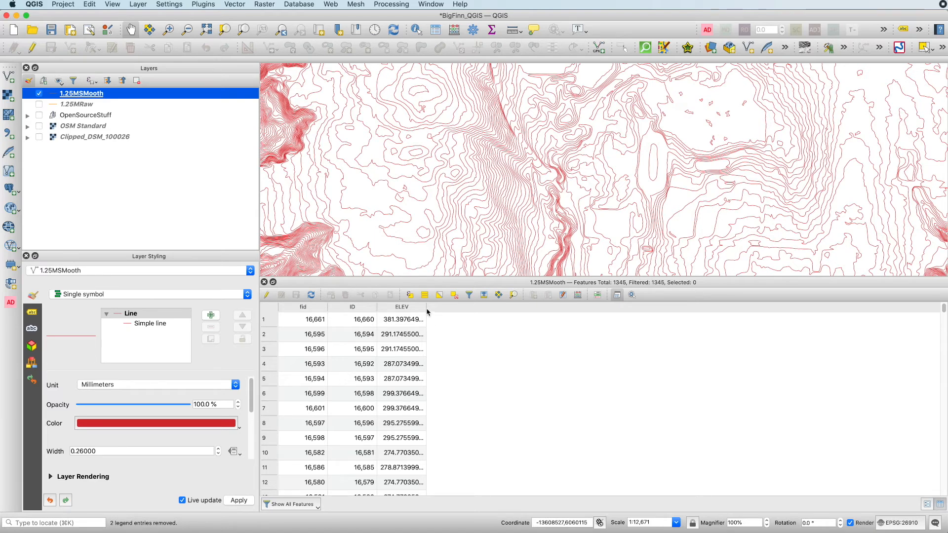
pyautogui.moveTo(426, 307); pyautogui.dragTo(448, 306)
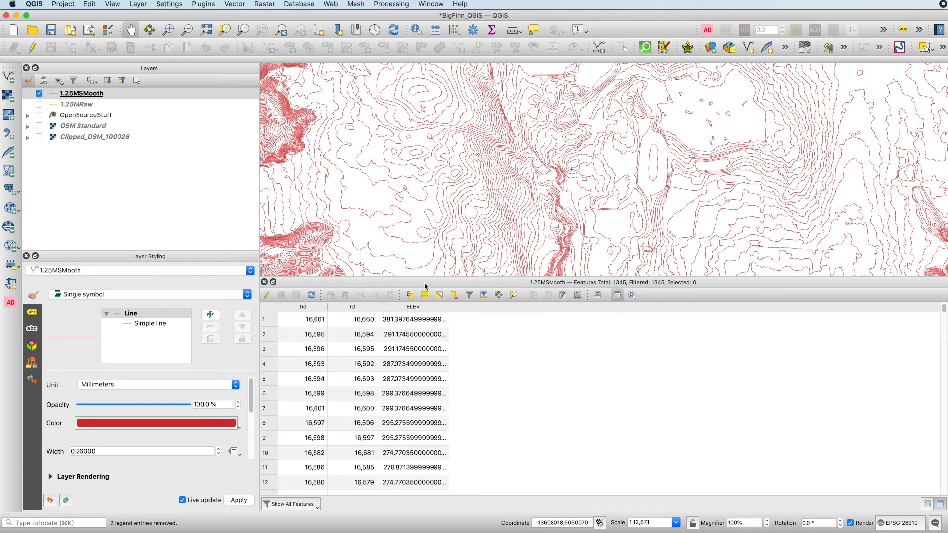
# Step: Turn on editing for the 1.25MSMooth layer from its attribute table
pyautogui.click(50, 92)
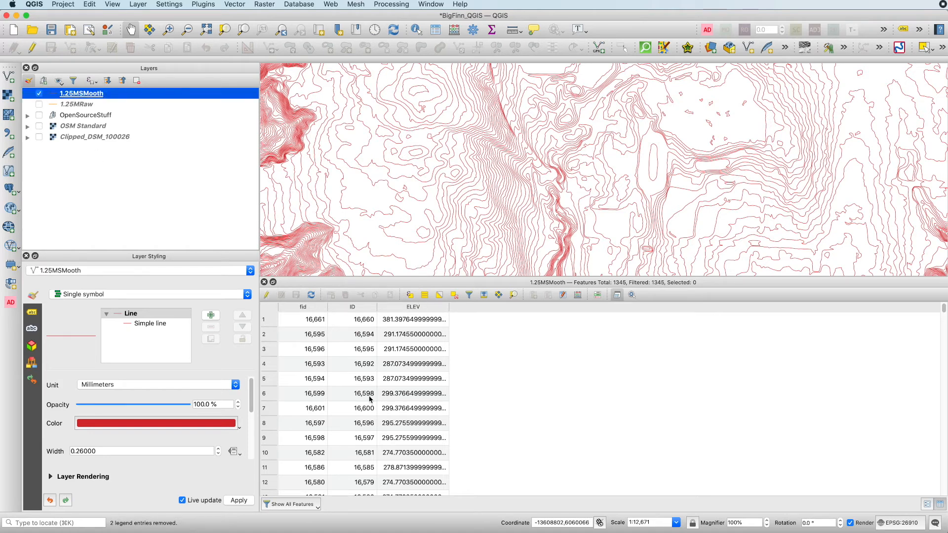
pyautogui.click(267, 296)
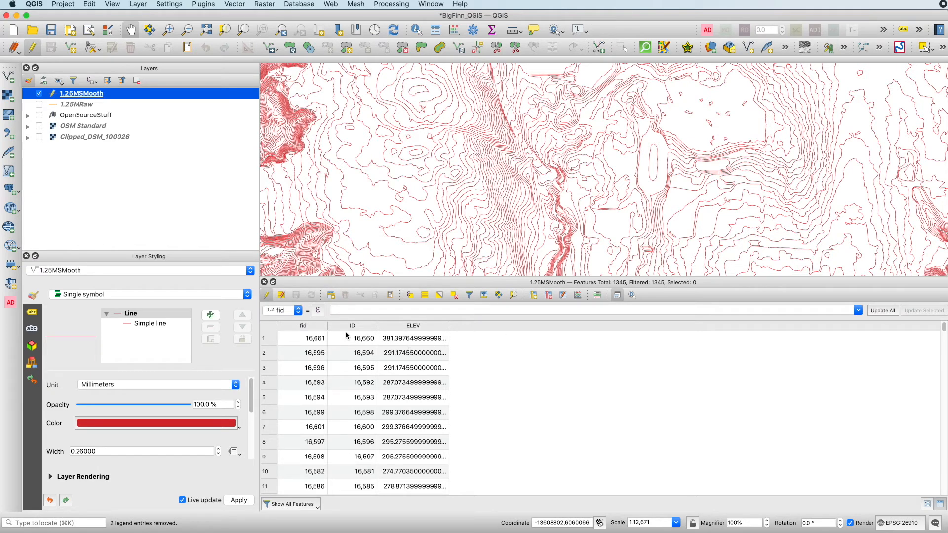
# Step: Open the field calculator for 1.25MSMooth and name the new output field Meters
pyautogui.click(577, 295)
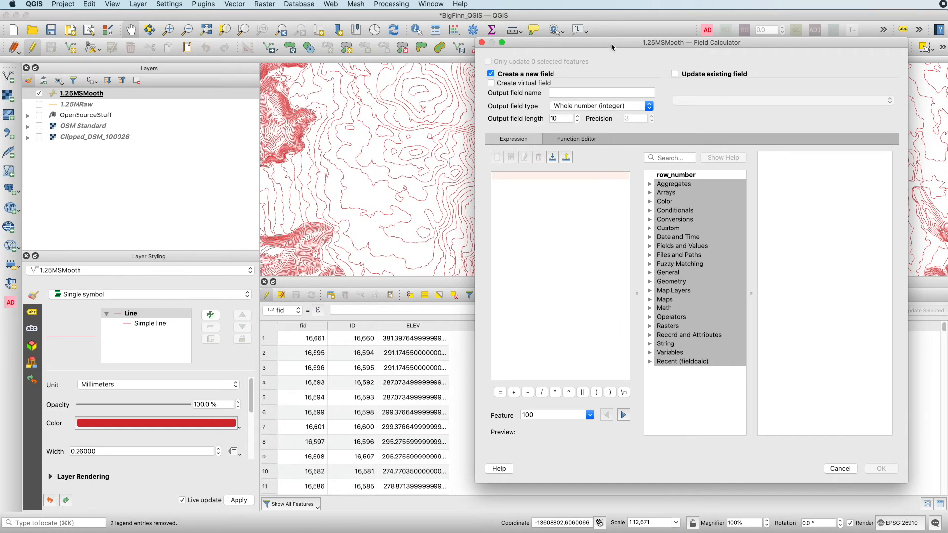
pyautogui.moveTo(612, 48); pyautogui.dragTo(375, 39)
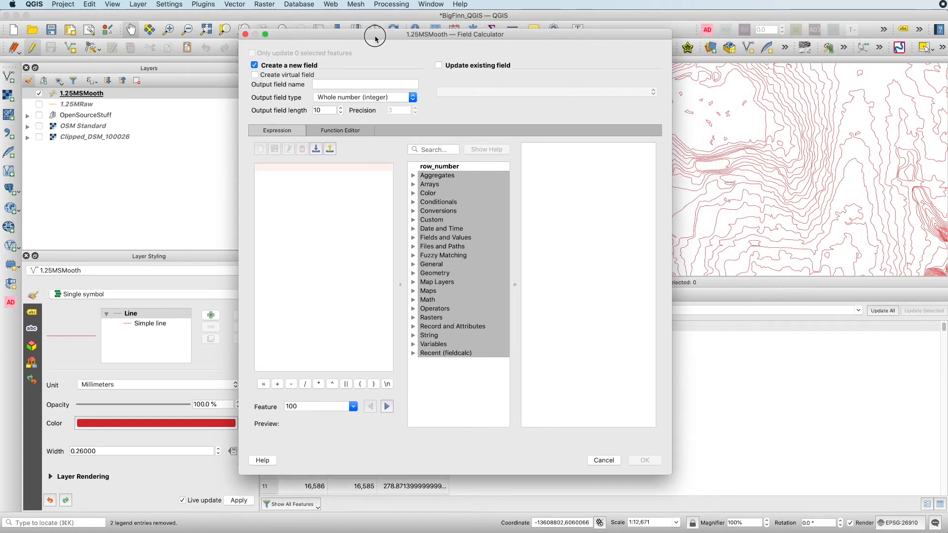
pyautogui.moveTo(314, 36); pyautogui.dragTo(556, 40)
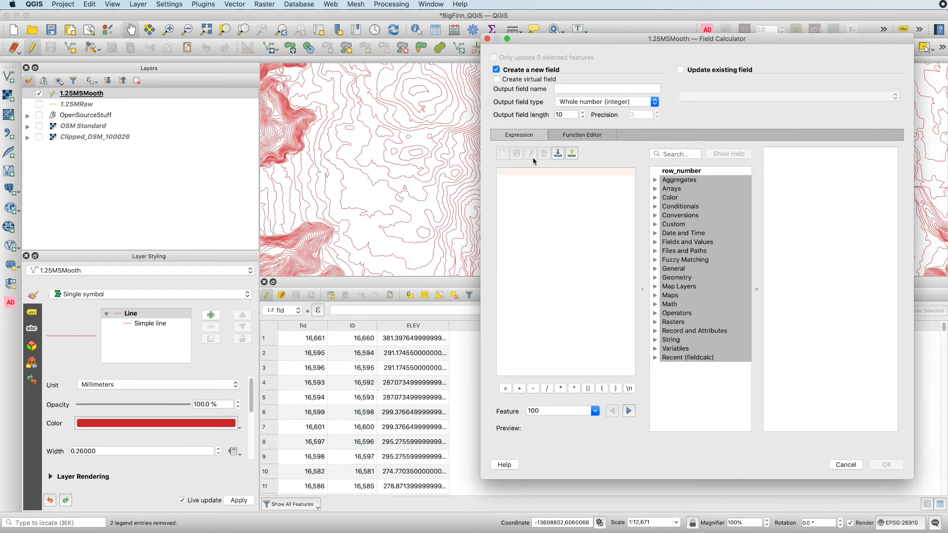
pyautogui.click(581, 92)
pyautogui.write('Me')
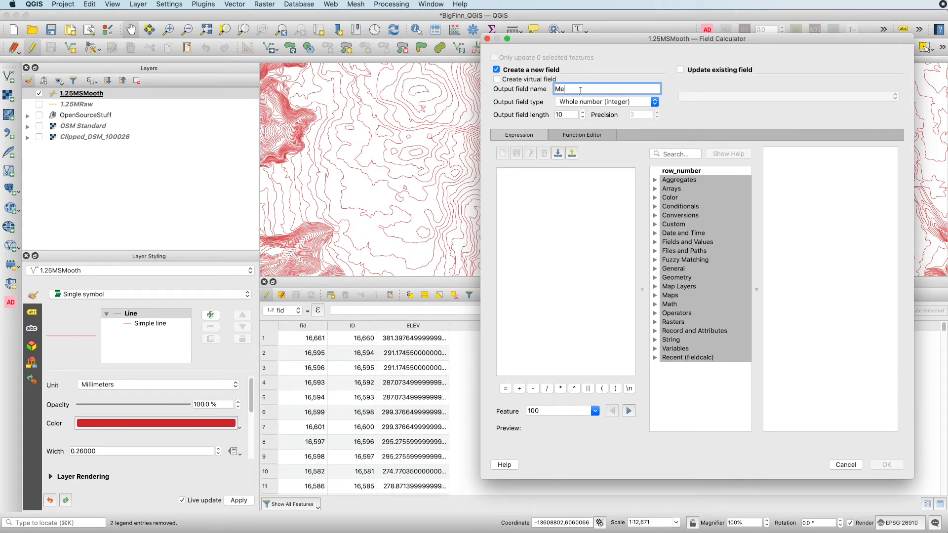
pyautogui.write('ters')
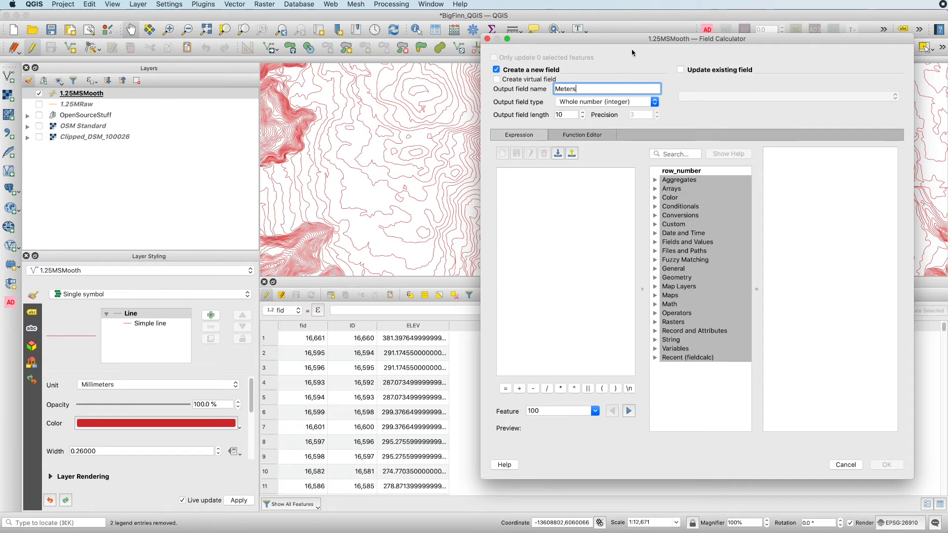
pyautogui.moveTo(634, 43); pyautogui.dragTo(616, 38)
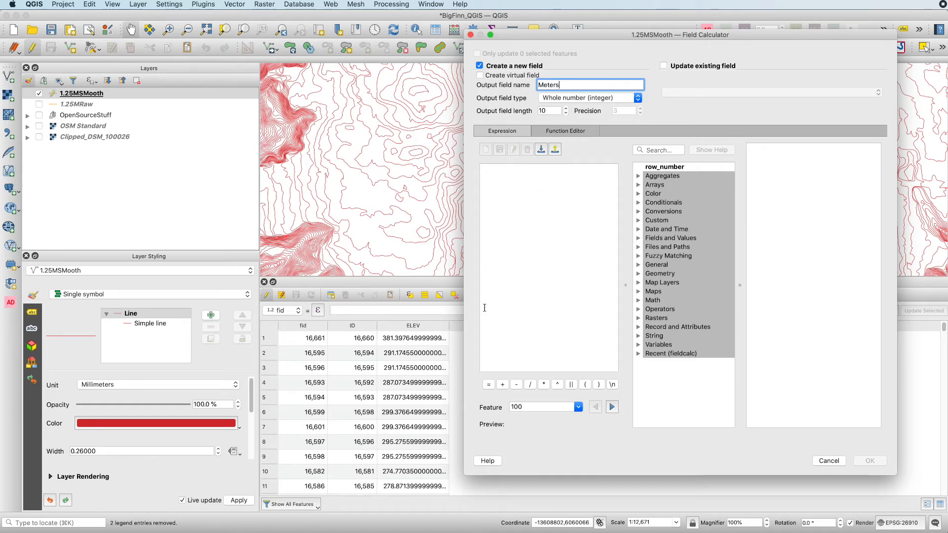
# Step: Build the expression "ELEV" / 3.28084 for the Meters field, using the layer's ELEV field
pyautogui.click(637, 239)
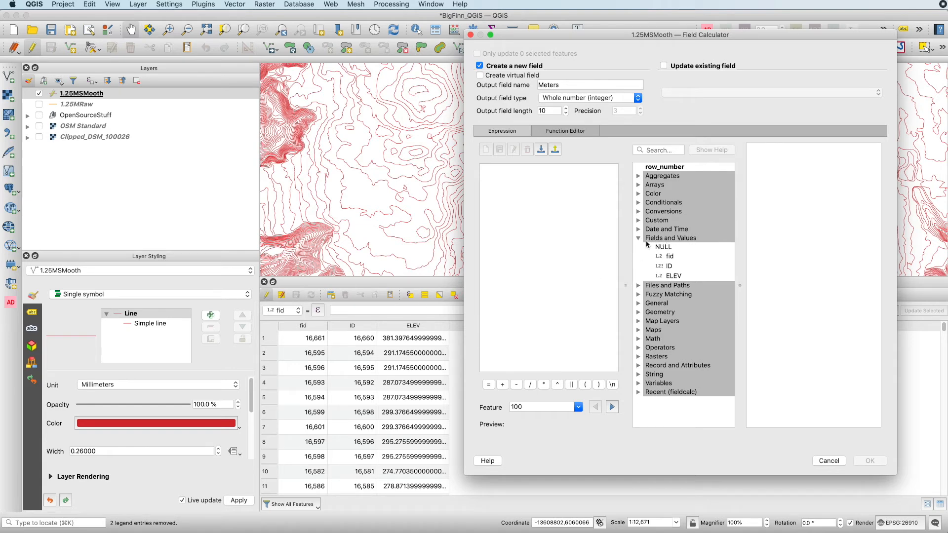
pyautogui.click(678, 240)
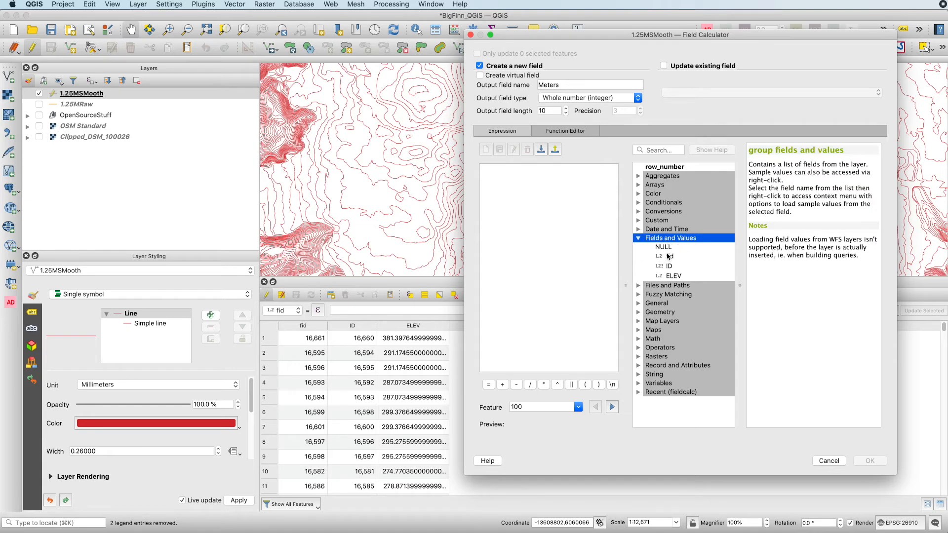
pyautogui.doubleClick(674, 276)
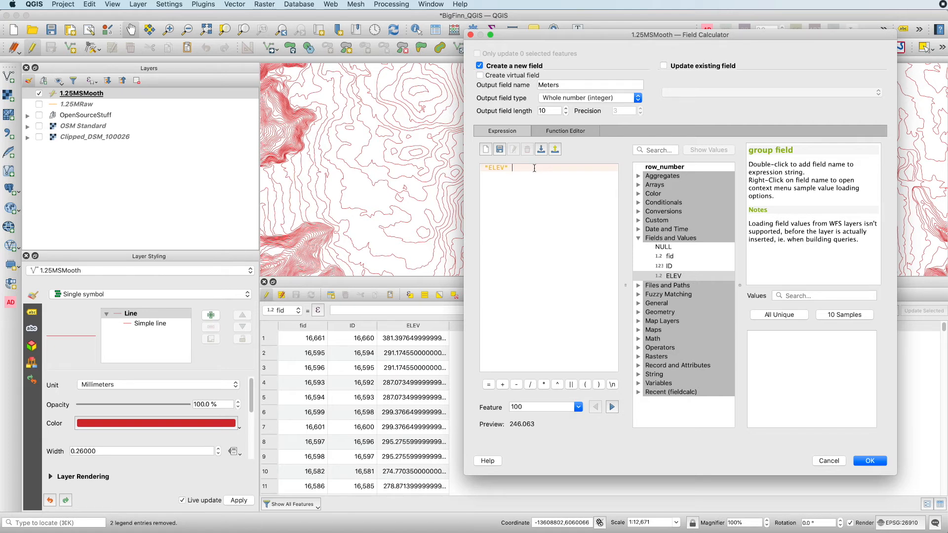
pyautogui.write('/')
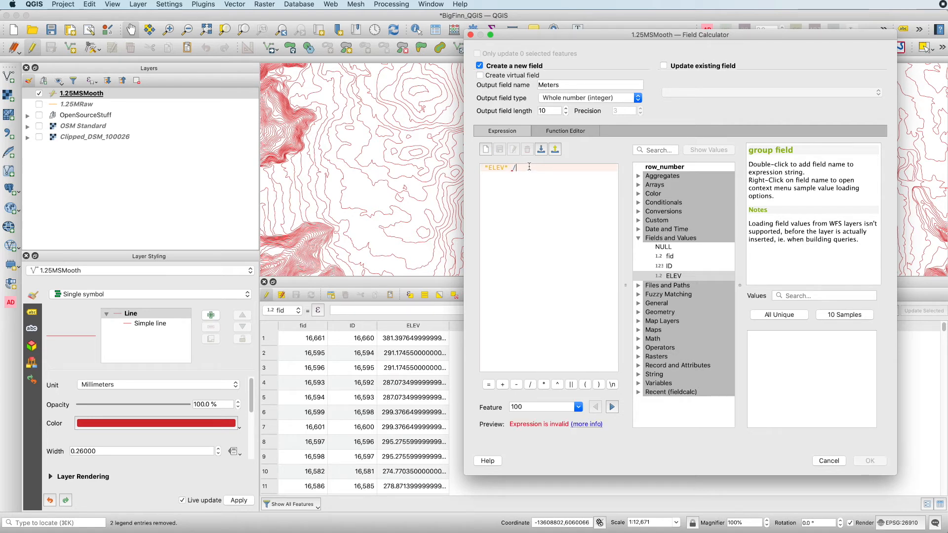
pyautogui.write(' 3.28084')
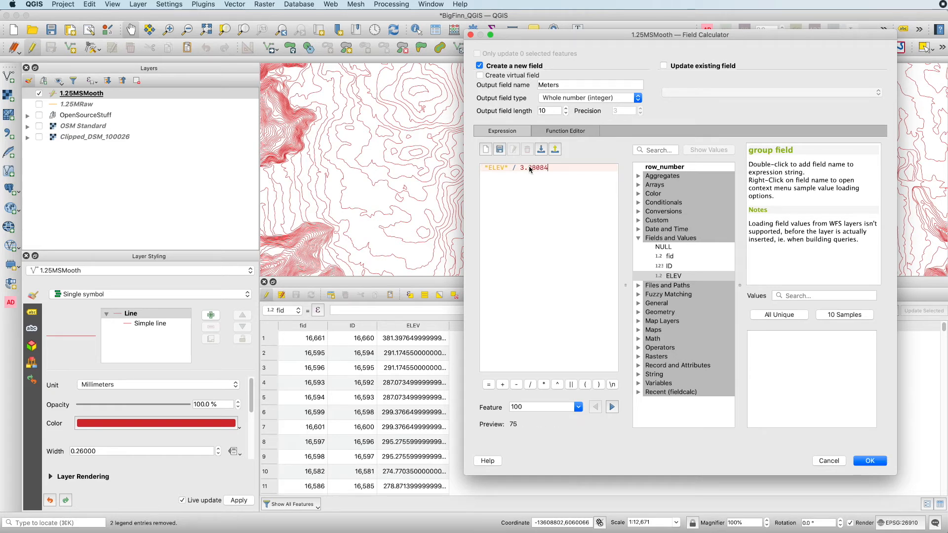
# Step: Switch to Safari to check the feet-to-meters conversion factor, and return to the expression in the QGIS field calculator
pyautogui.press('super+Tab')
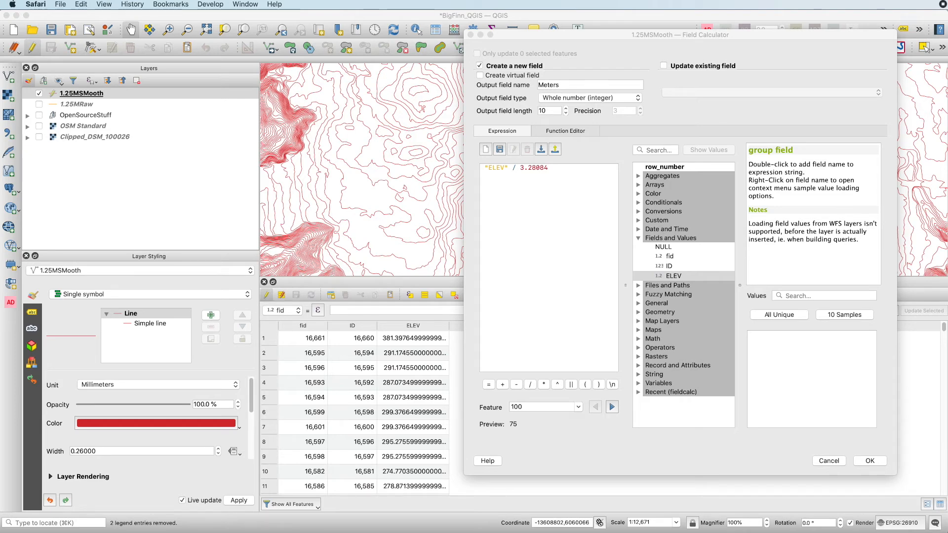
pyautogui.moveTo(947, 31); pyautogui.dragTo(542, 26)
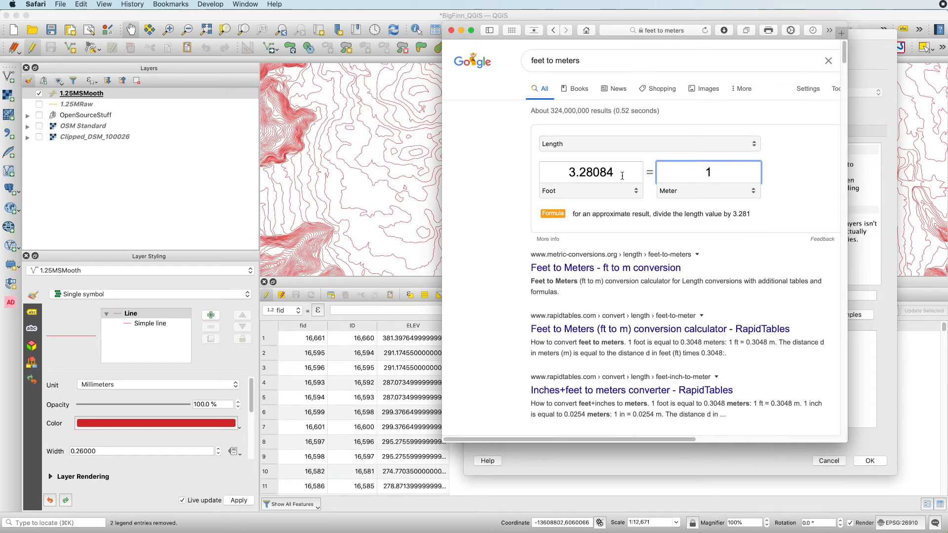
pyautogui.moveTo(523, 27); pyautogui.dragTo(947, 29)
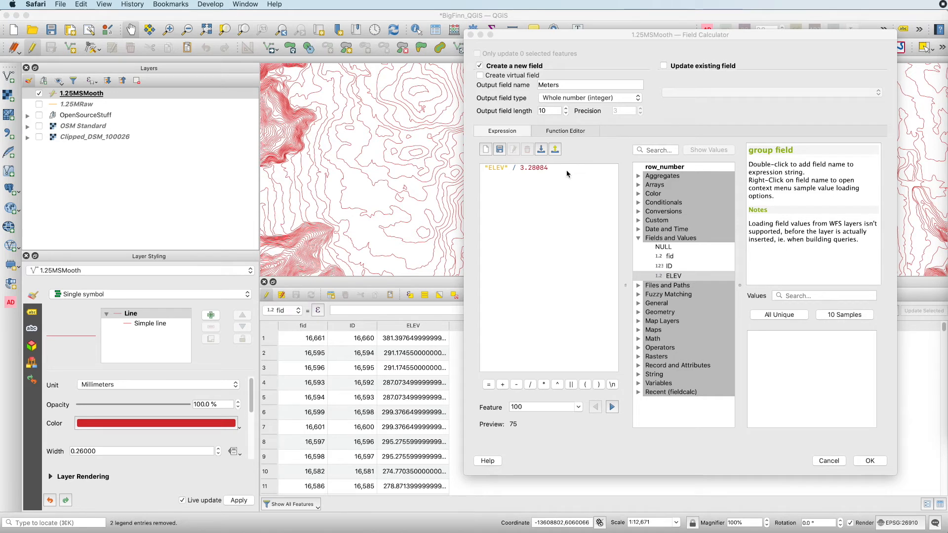
pyautogui.click(554, 166)
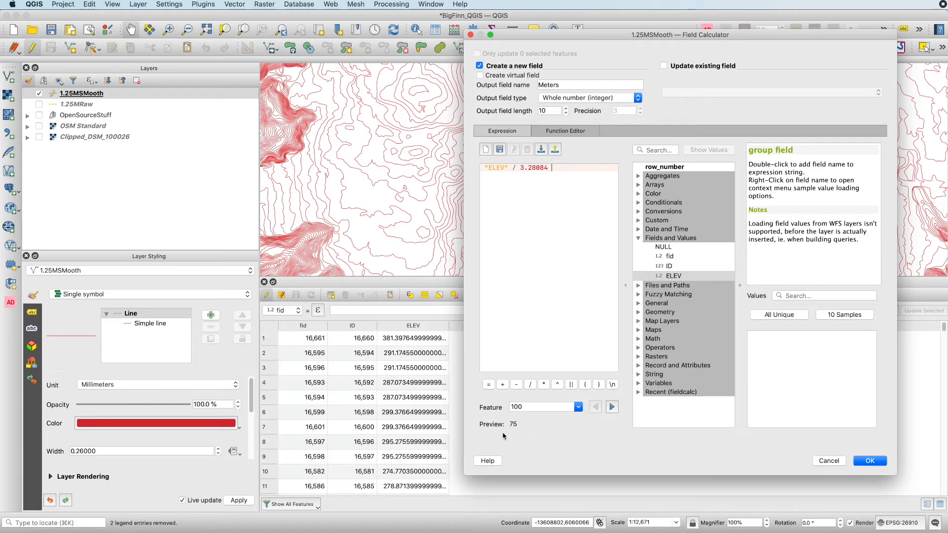
# Step: Set the Meters field to decimal number (real) with length 6 and precision 2, and create it
pyautogui.click(554, 100)
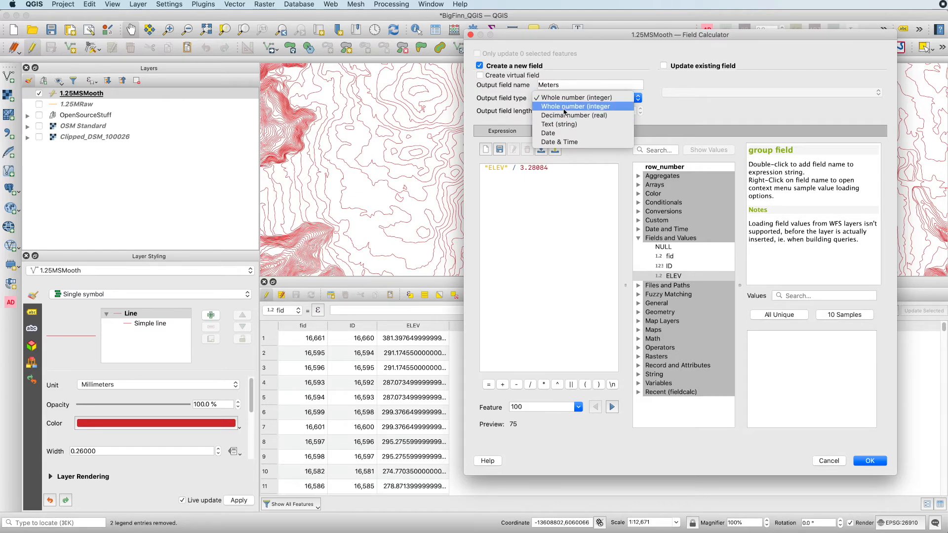
pyautogui.click(562, 118)
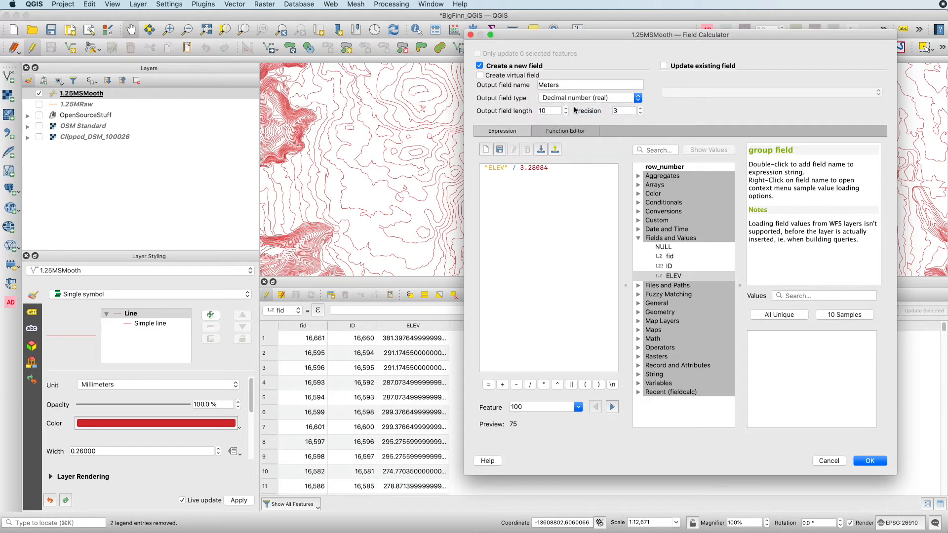
pyautogui.press('Tab')
pyautogui.press('Down')
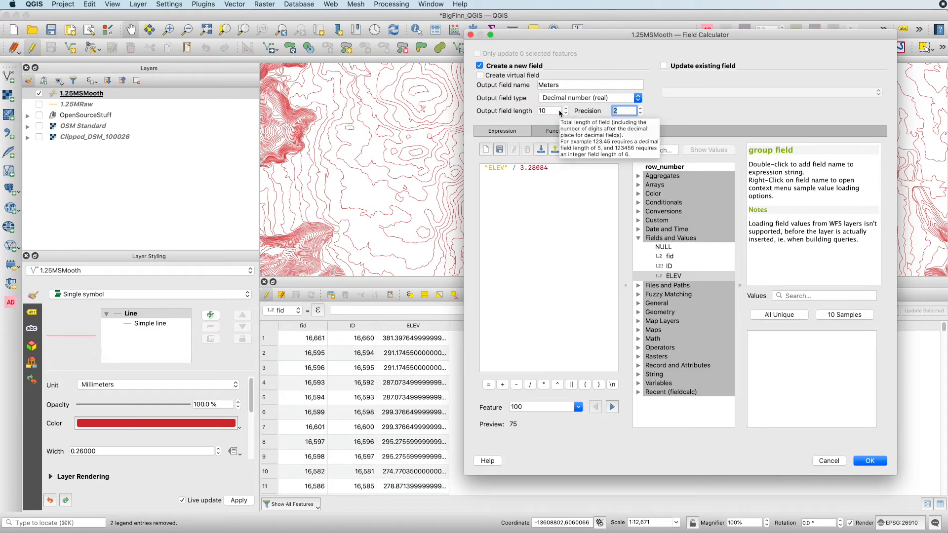
pyautogui.click(566, 113)
pyautogui.click(566, 113)
pyautogui.click(567, 113)
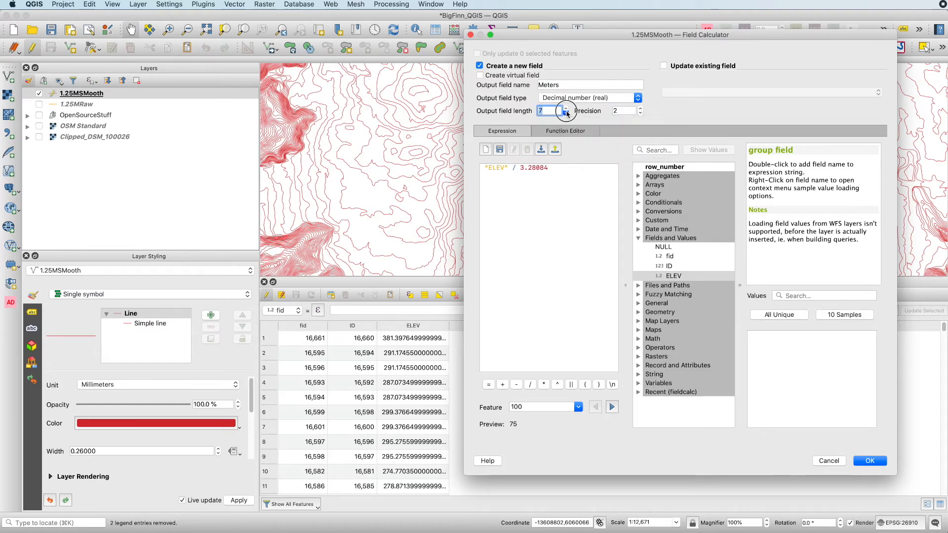
pyautogui.click(566, 113)
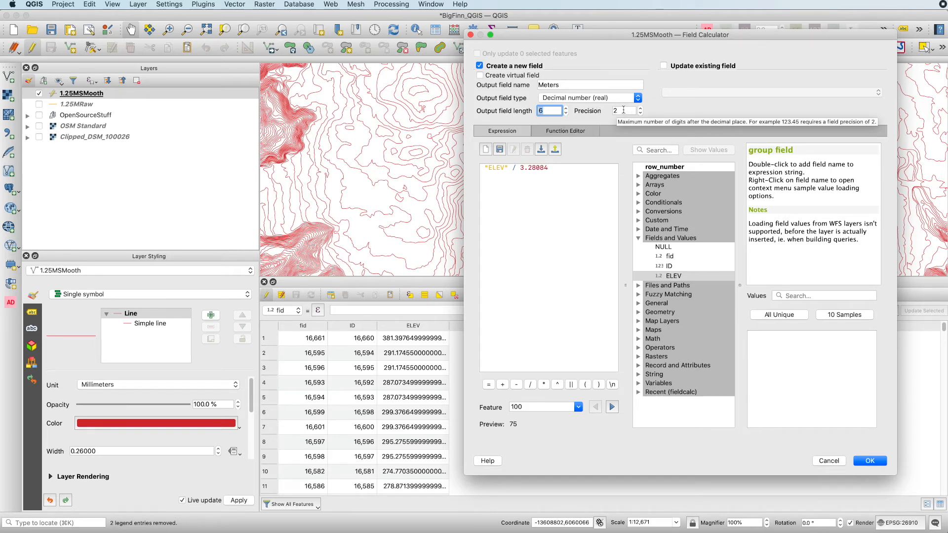
pyautogui.click(871, 463)
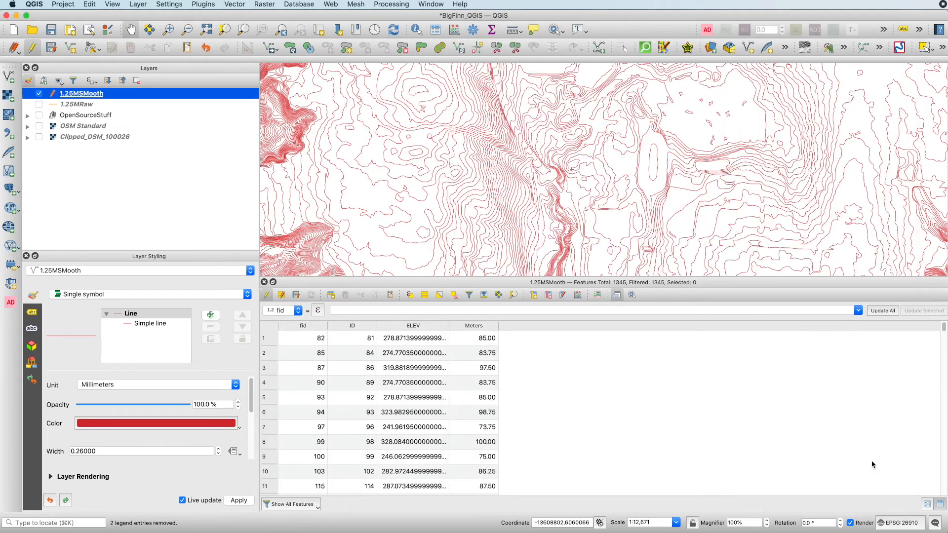
# Step: Sort the attribute table by Meters in ascending order and look through the converted elevations
pyautogui.doubleClick(474, 339)
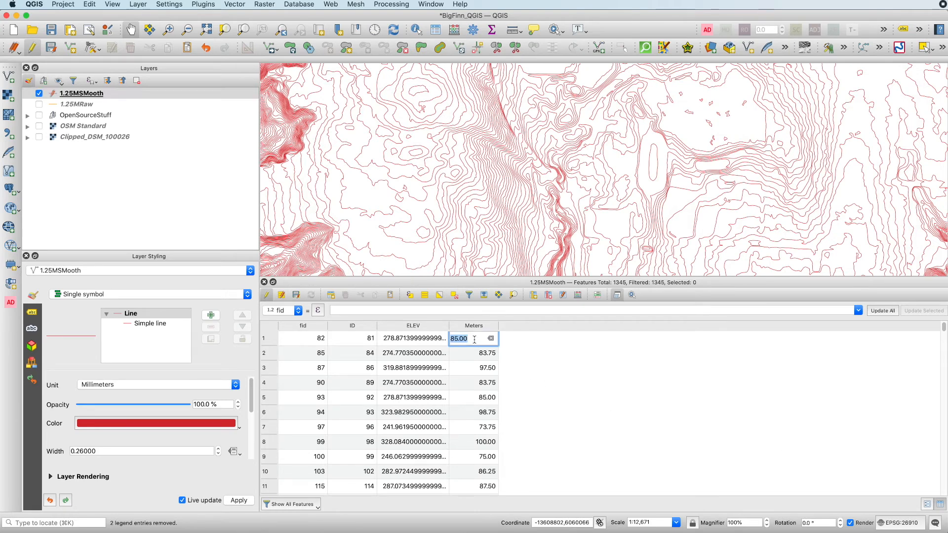
pyautogui.click(535, 354)
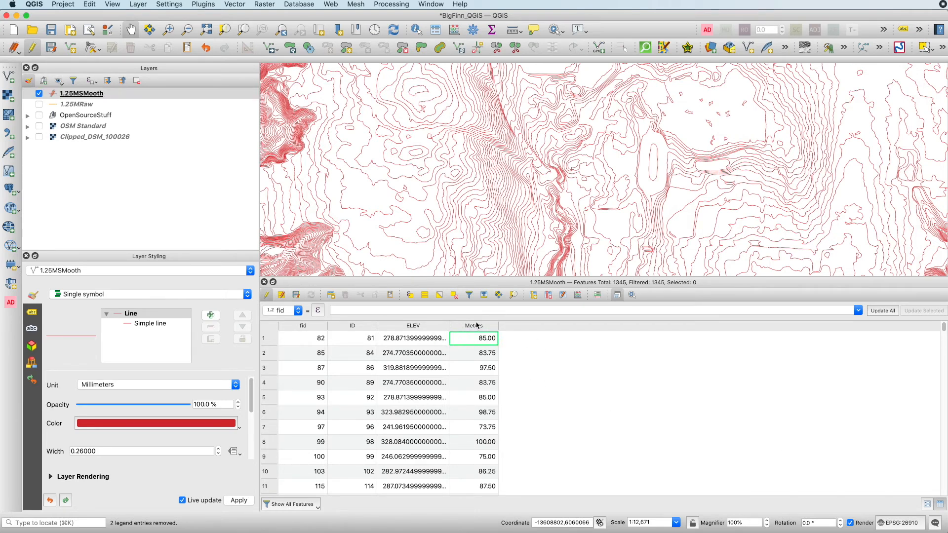
pyautogui.click(476, 325)
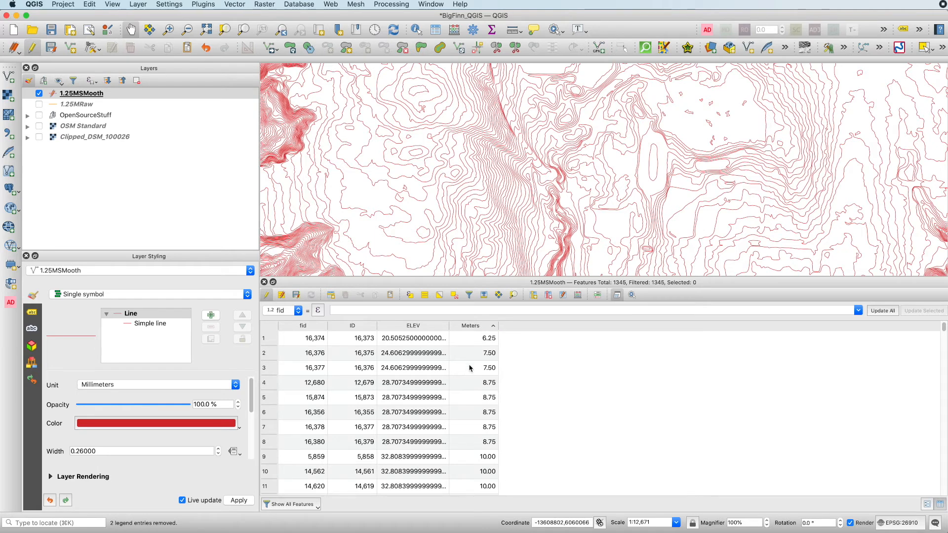
pyautogui.scroll(-5, 471, 366)
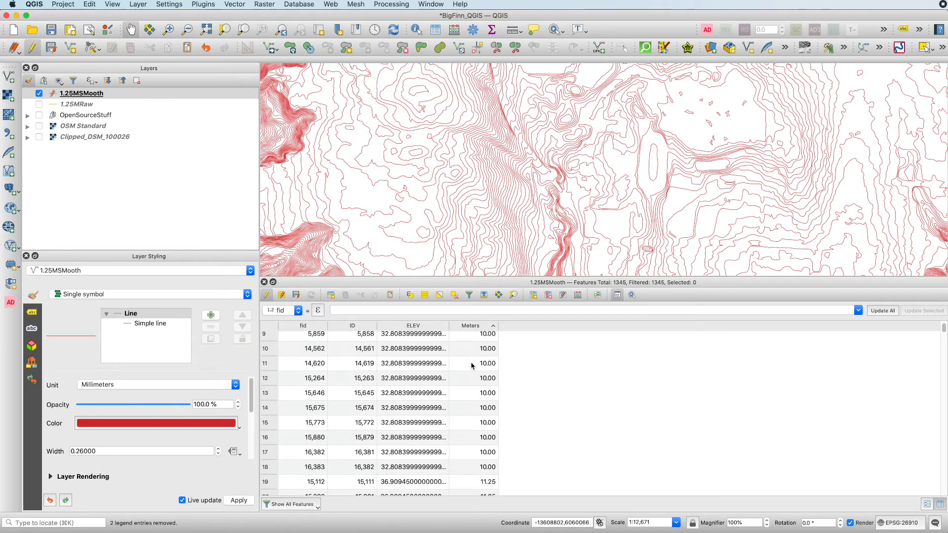
pyautogui.scroll(-6, 471, 366)
pyautogui.scroll(12, 473, 369)
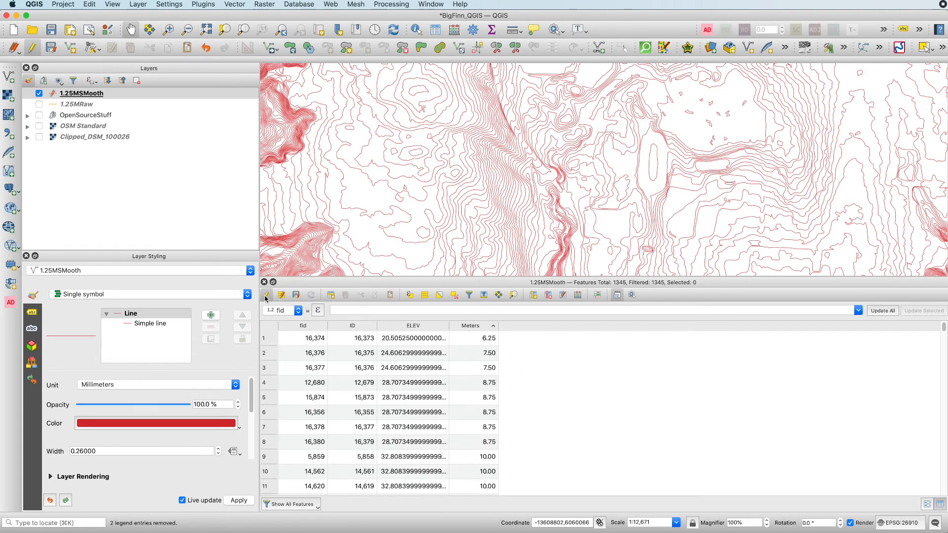
# Step: Start another calculated field for 1.25MSMooth and name it 2.5M_cont
pyautogui.click(578, 296)
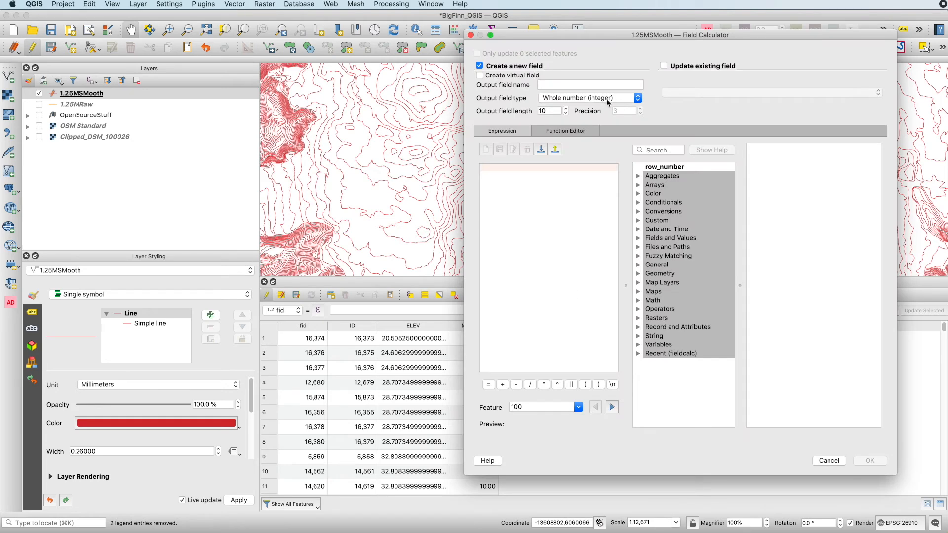
pyautogui.moveTo(610, 41); pyautogui.dragTo(602, 59)
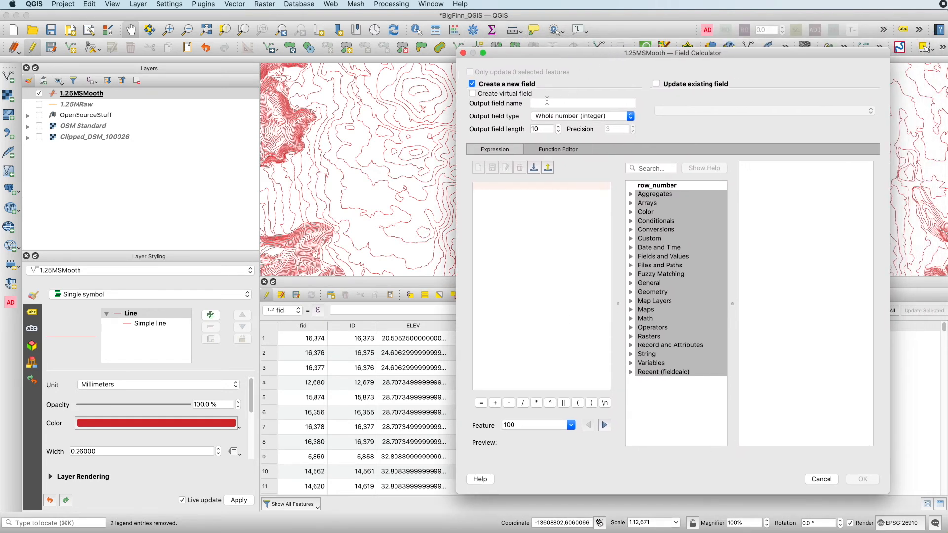
pyautogui.click(547, 104)
pyautogui.write('2.')
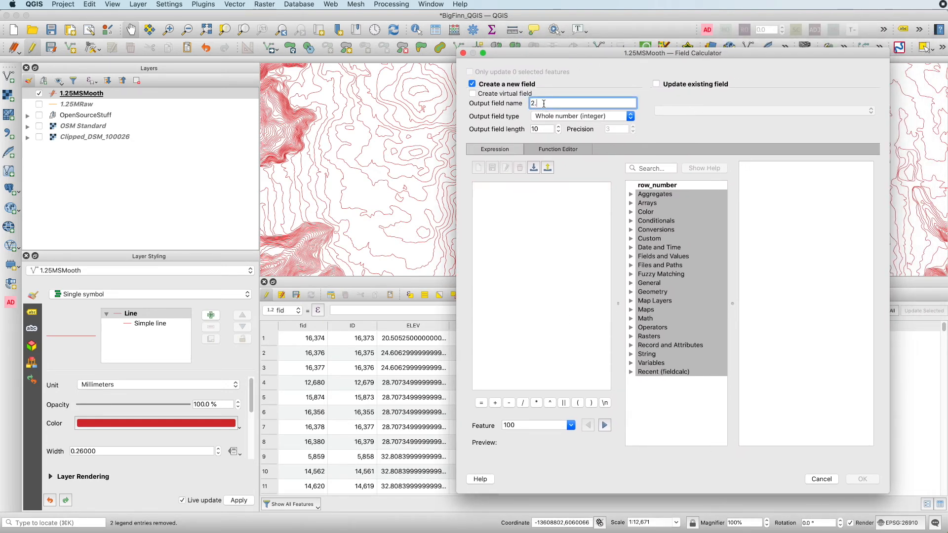
pyautogui.write('5')
pyautogui.write('M')
pyautogui.write('_CO')
pyautogui.write('nto')
pyautogui.write('u')
pyautogui.moveTo(568, 104); pyautogui.dragTo(551, 105)
pyautogui.write('conto')
pyautogui.press('BackSpace')
# Step: Keep the 2.5M_cont field as whole number (integer) and set its length to 1
pyautogui.click(571, 118)
pyautogui.click(569, 116)
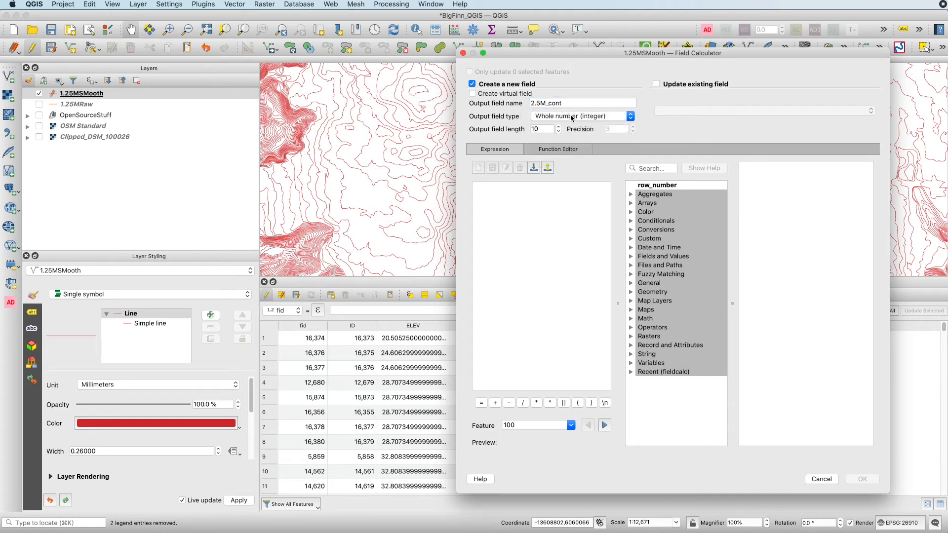
pyautogui.doubleClick(553, 131)
pyautogui.write('1')
pyautogui.moveTo(554, 54); pyautogui.dragTo(575, 27)
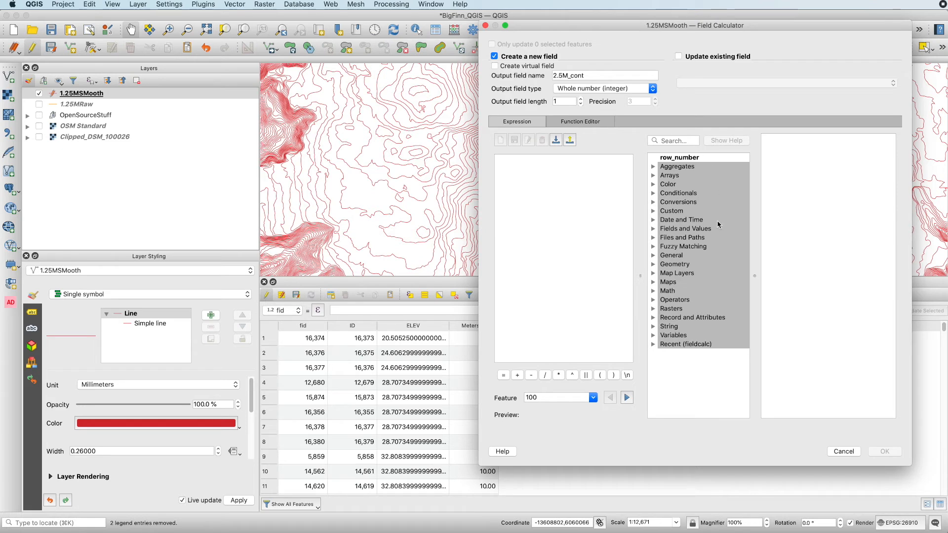
# Step: Build the expression "Meters" % 2.5 for the 2.5M_cont field, using the layer's Meters field
pyautogui.click(653, 229)
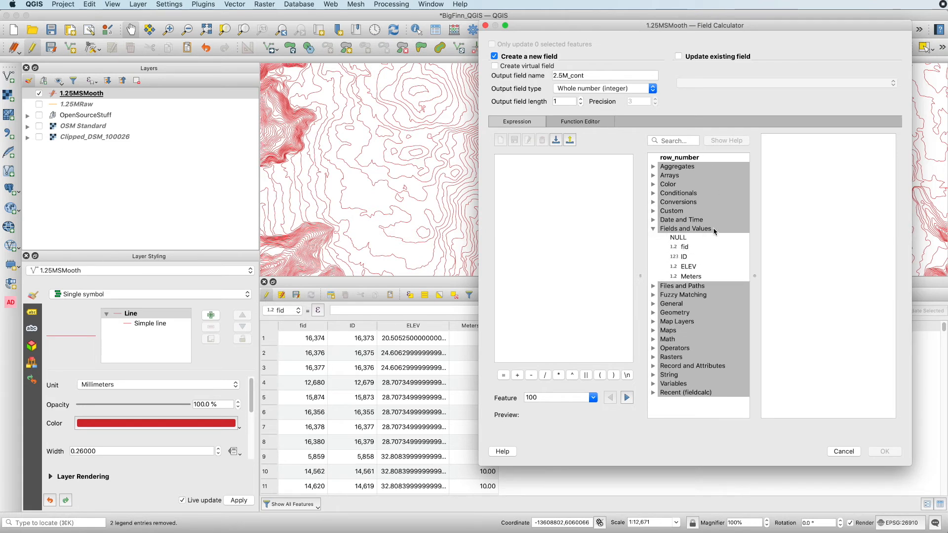
pyautogui.doubleClick(691, 277)
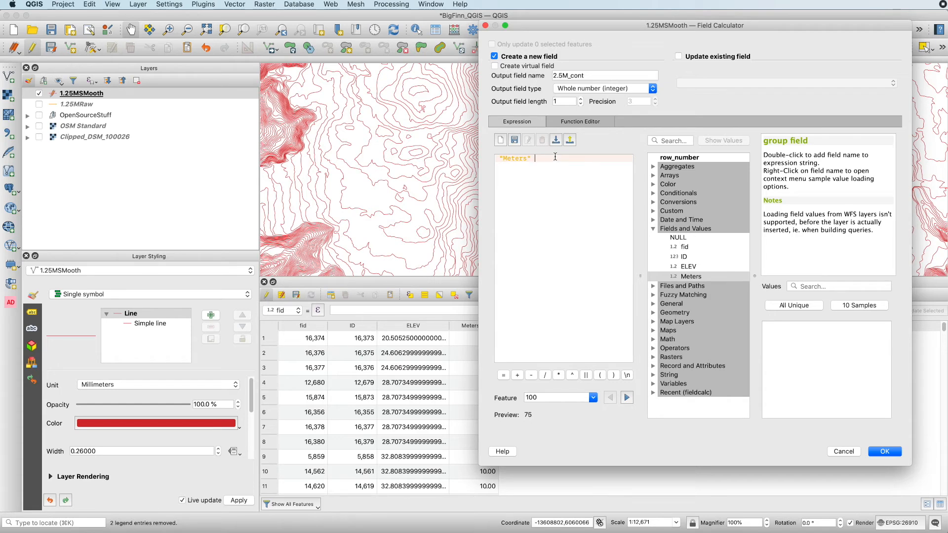
pyautogui.write('%')
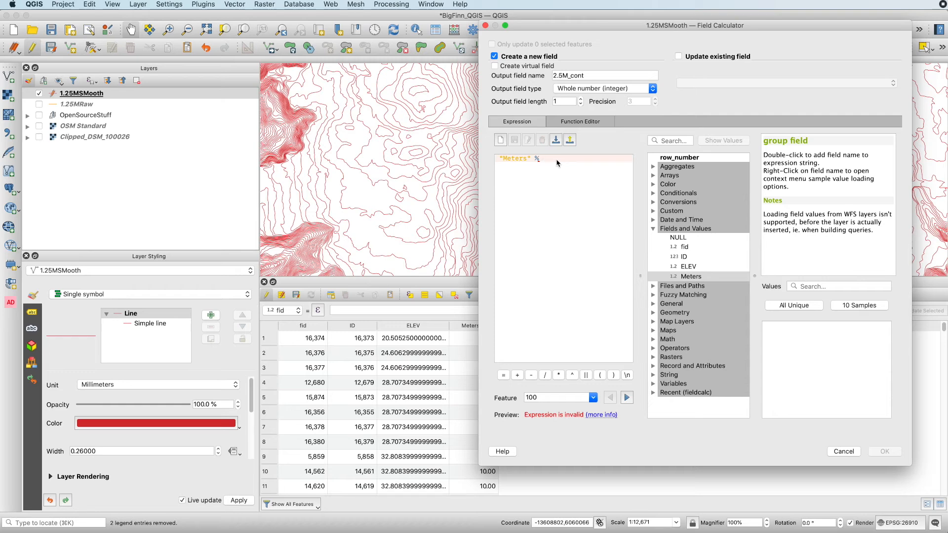
pyautogui.write('2.5')
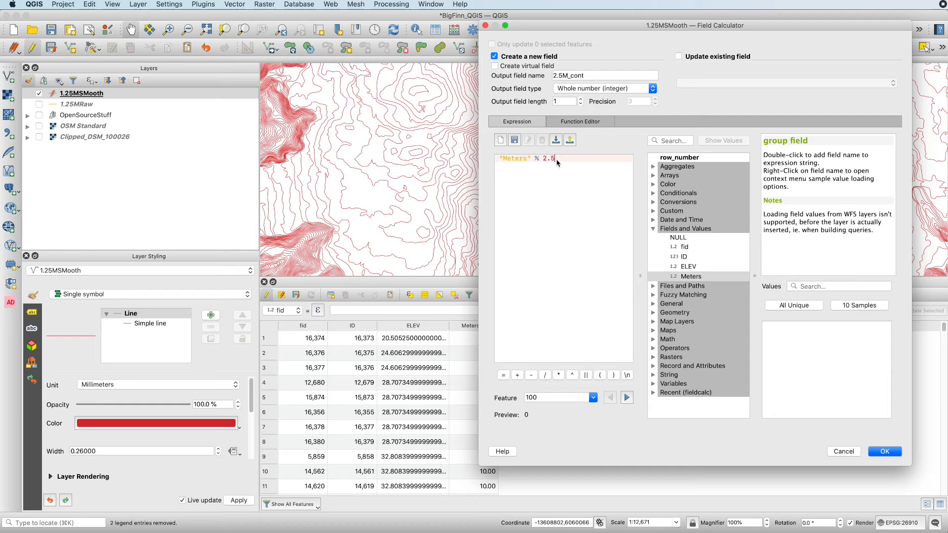
# Step: Complete the 2.5M_cont expression with =0, create the field, and check its values against Meters through the attribute table
pyautogui.write('=0')
pyautogui.click(883, 451)
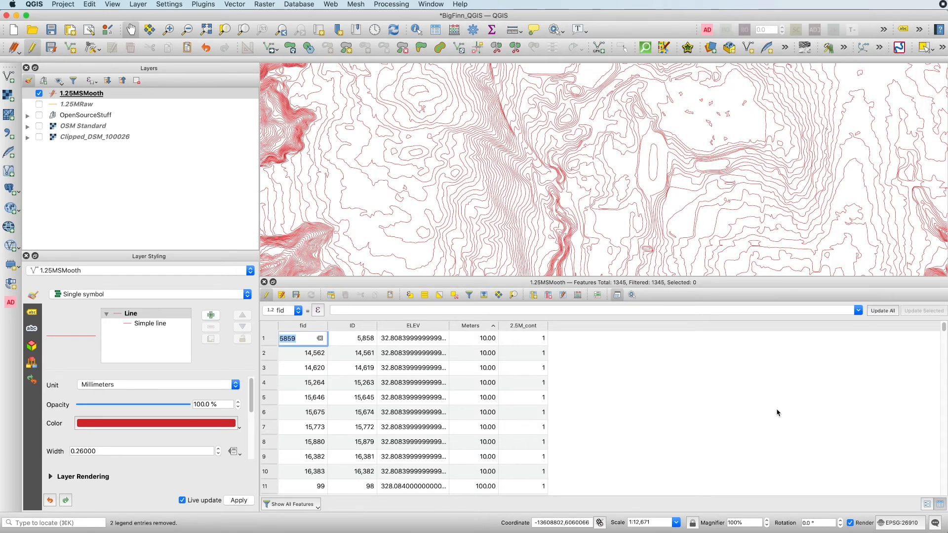
pyautogui.click(473, 345)
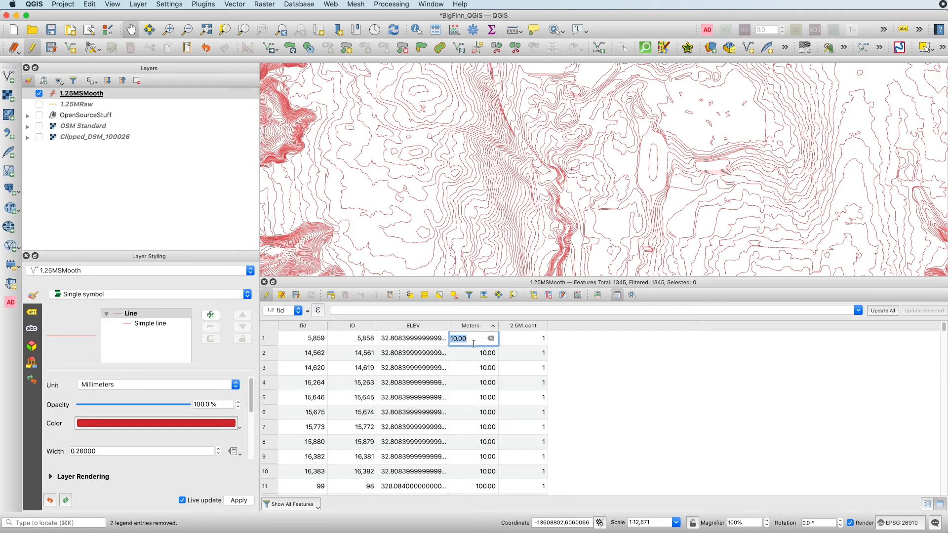
pyautogui.click(542, 353)
pyautogui.scroll(-20, 506, 397)
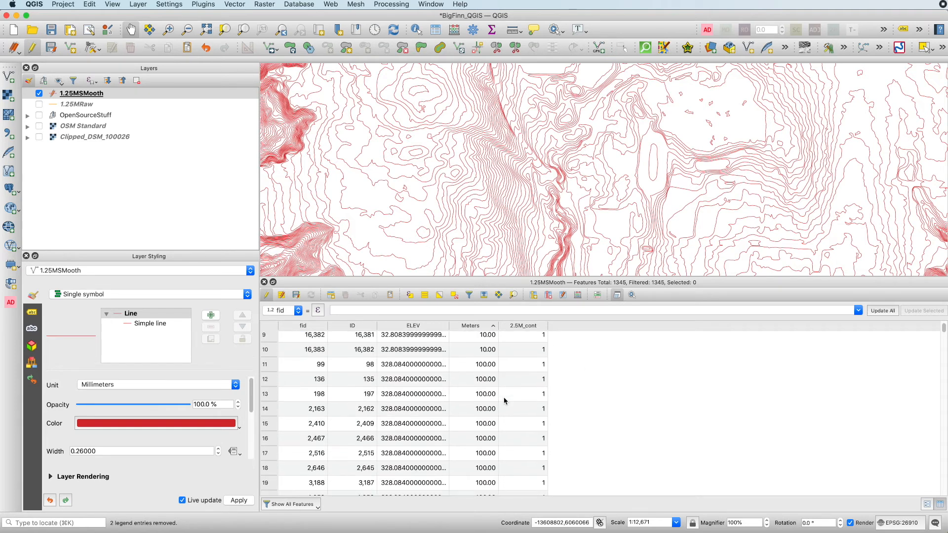
pyautogui.scroll(-20, 504, 397)
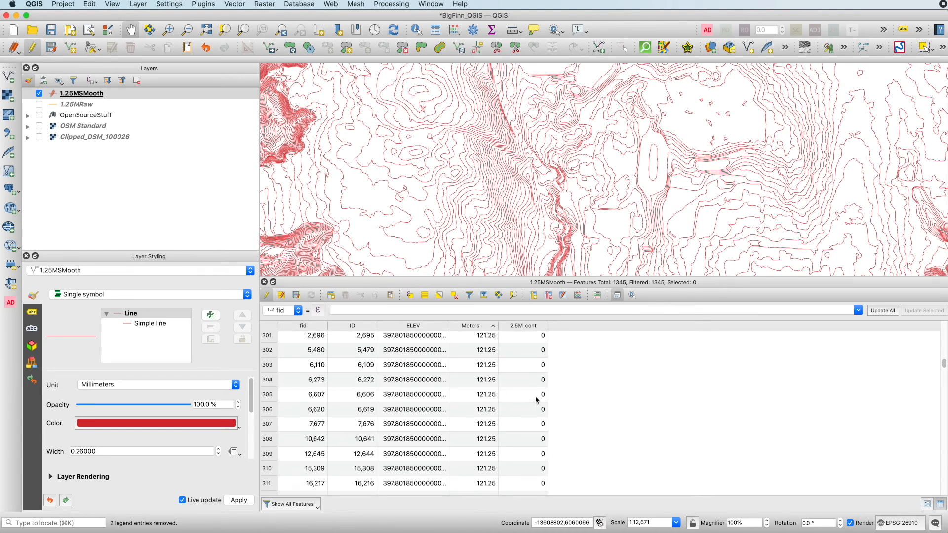
pyautogui.scroll(20, 537, 399)
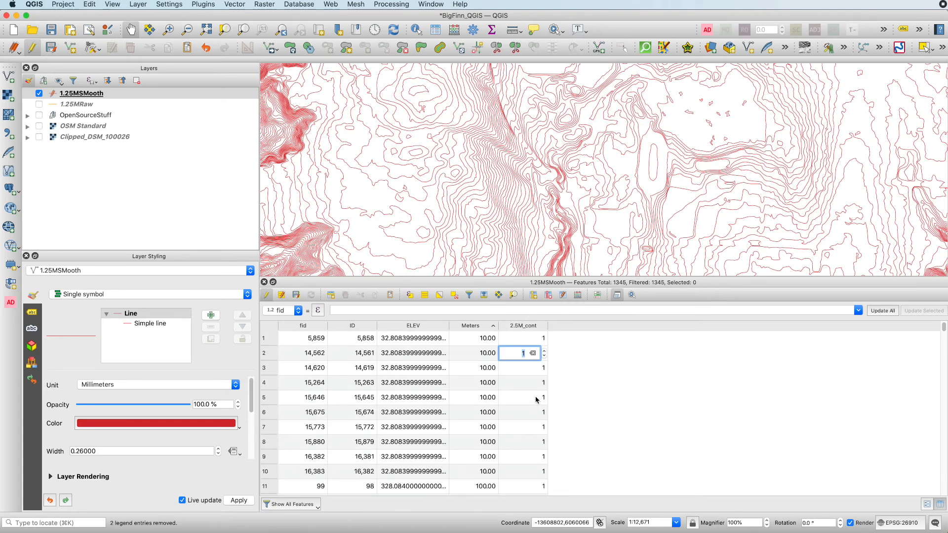
pyautogui.click(682, 370)
# Step: Start another calculated field for 1.25MSMooth and name it 2.5M_Index
pyautogui.click(579, 297)
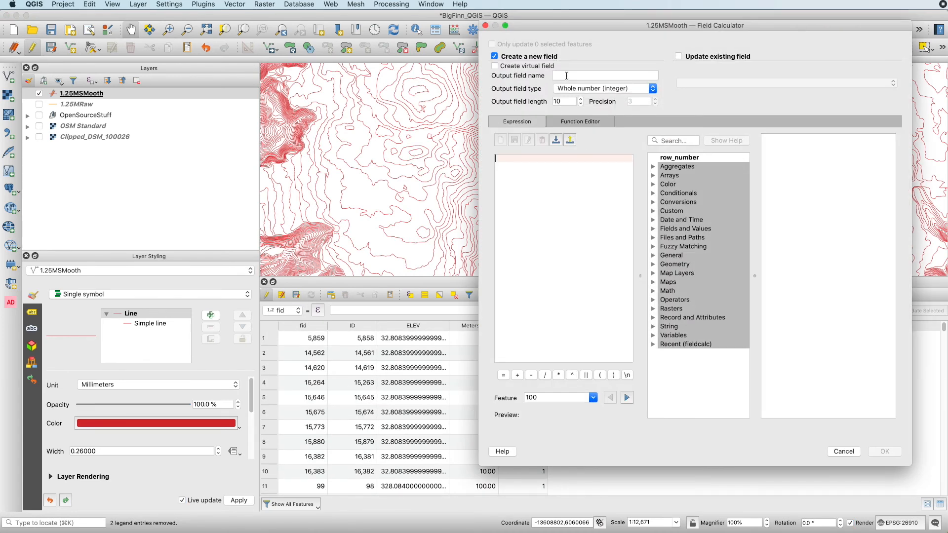
pyautogui.click(567, 76)
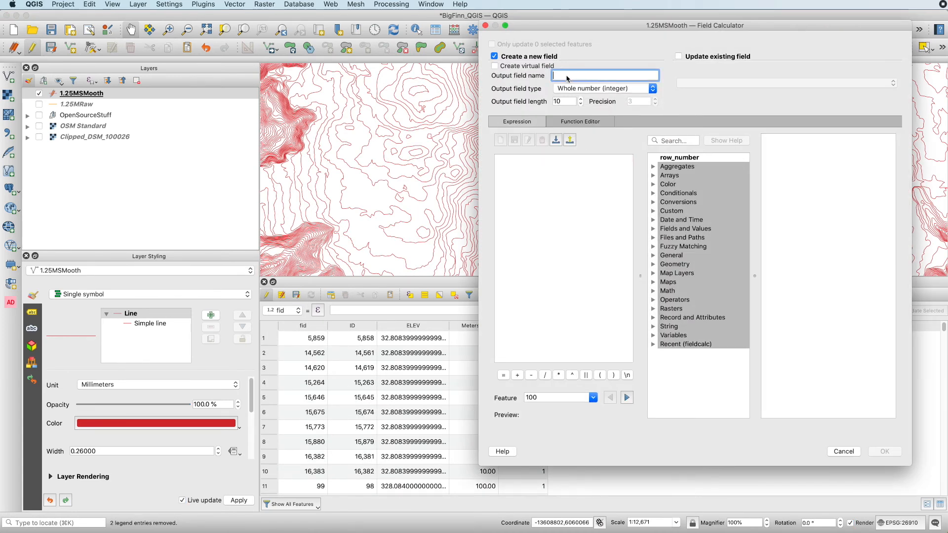
pyautogui.write('2.5M')
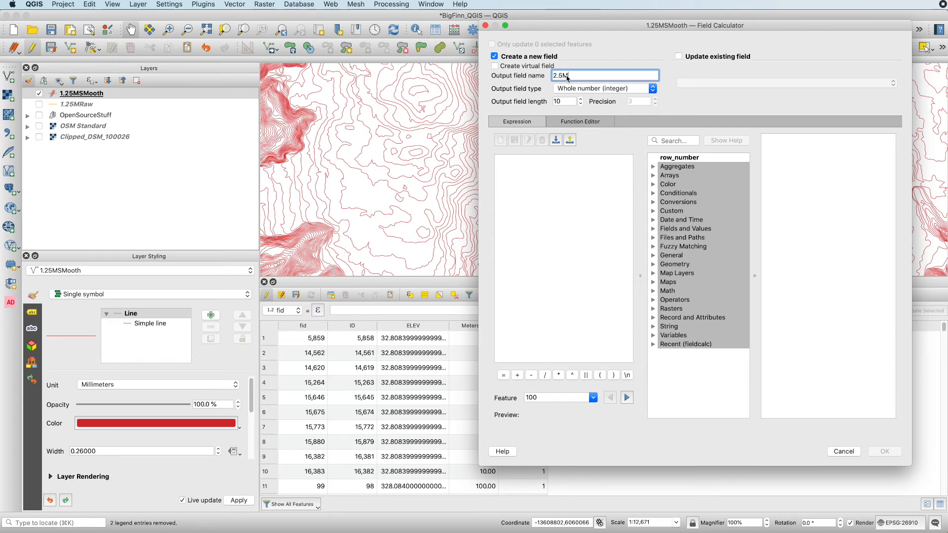
pyautogui.write('In')
pyautogui.write('_dex')
# Step: Calculate the 2.5M_Index field with the expression "Meters" % 12.5 =0, using the layer's Meters field
pyautogui.click(653, 229)
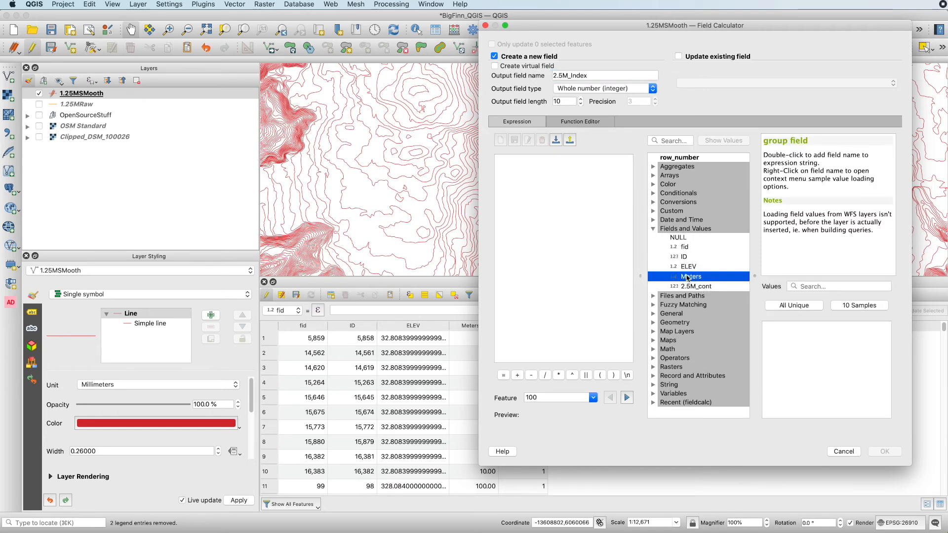
pyautogui.doubleClick(686, 276)
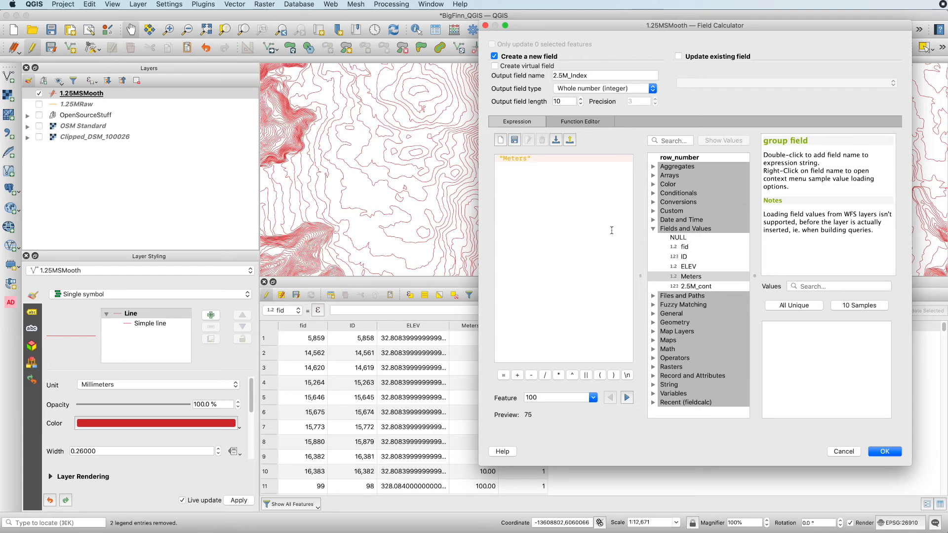
pyautogui.write('%')
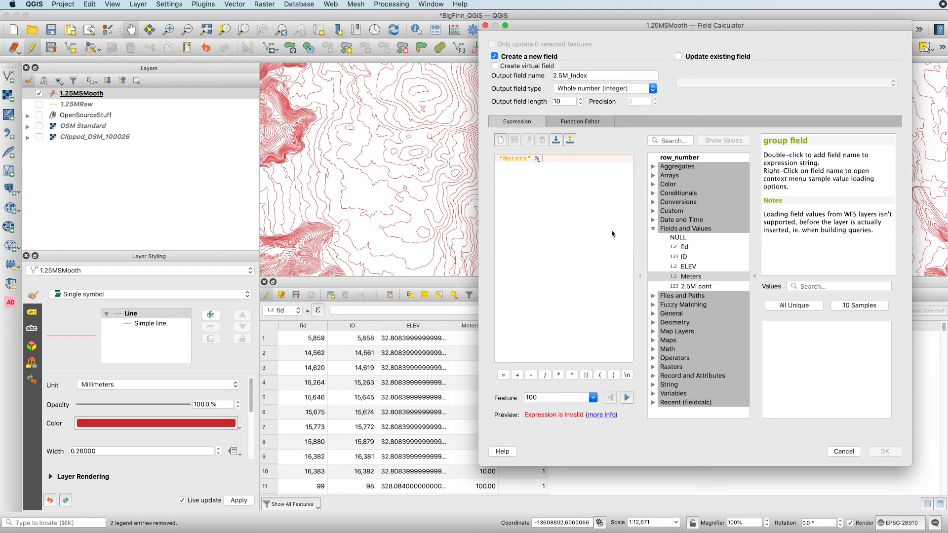
pyautogui.write(' 12.5 =0')
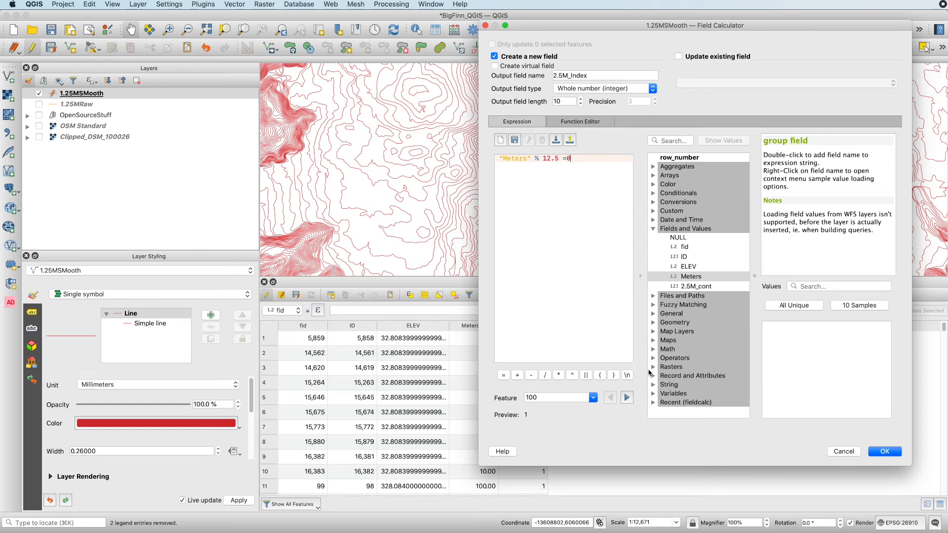
pyautogui.click(525, 416)
pyautogui.doubleClick(525, 416)
pyautogui.click(882, 453)
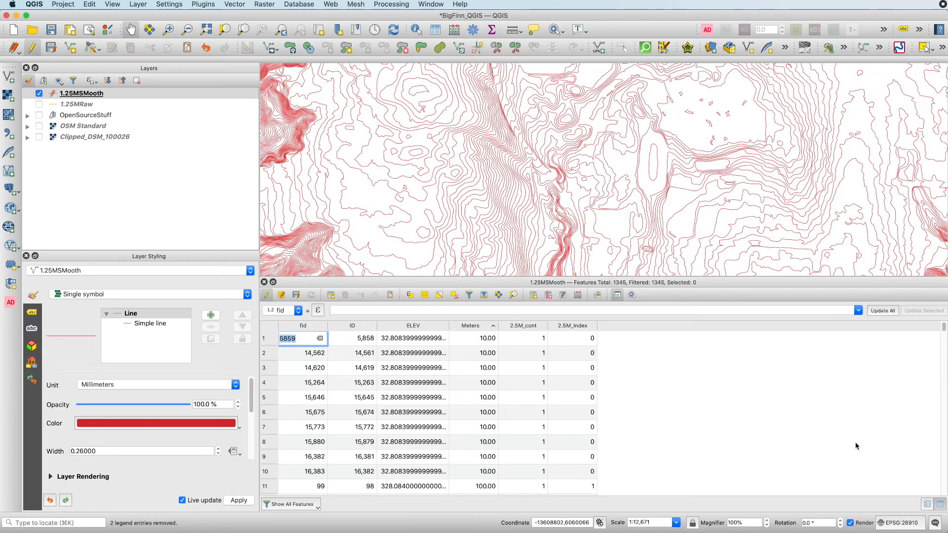
# Step: Sort the attribute table by 2.5M_Index in descending order and examine the elevations in Meters flagged as index contours
pyautogui.click(566, 327)
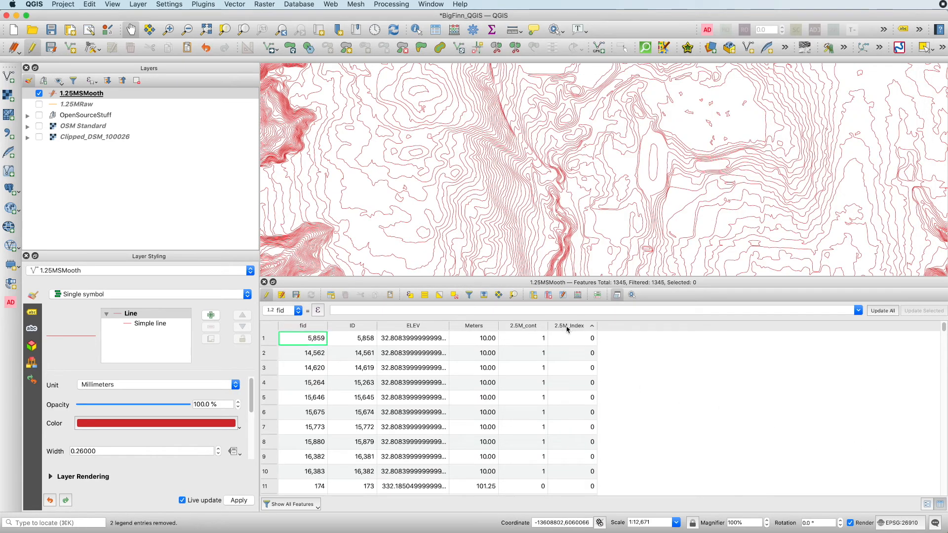
pyautogui.click(567, 327)
pyautogui.click(468, 341)
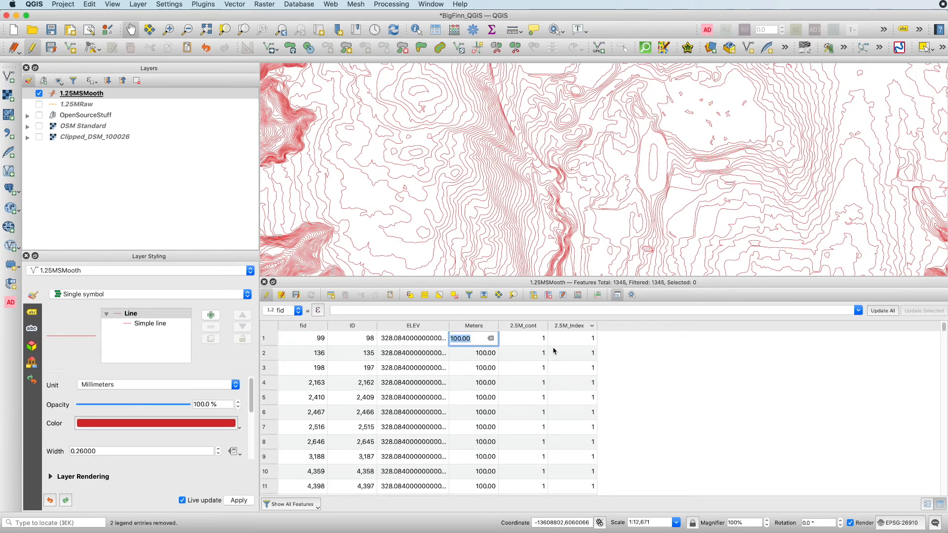
pyautogui.doubleClick(571, 340)
pyautogui.scroll(-18, 563, 387)
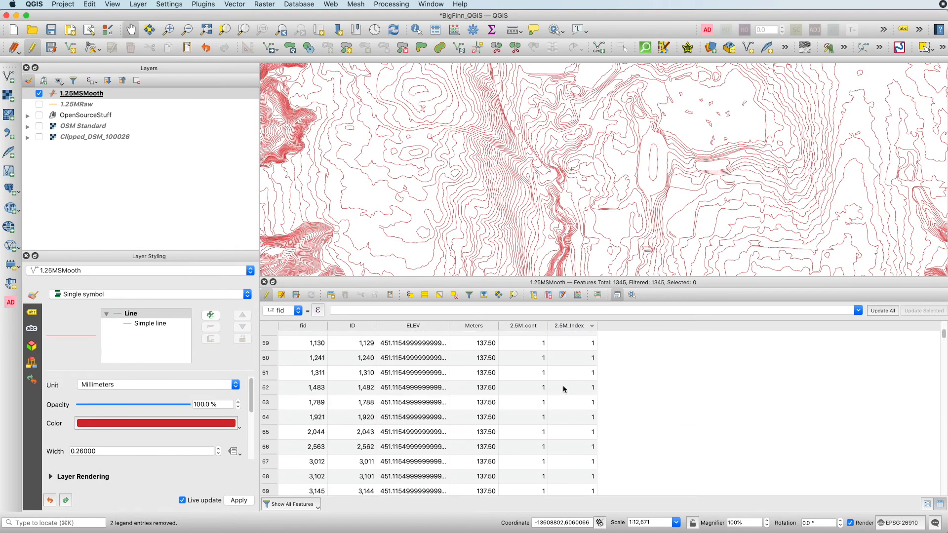
pyautogui.scroll(4, 564, 390)
pyautogui.scroll(-4, 555, 393)
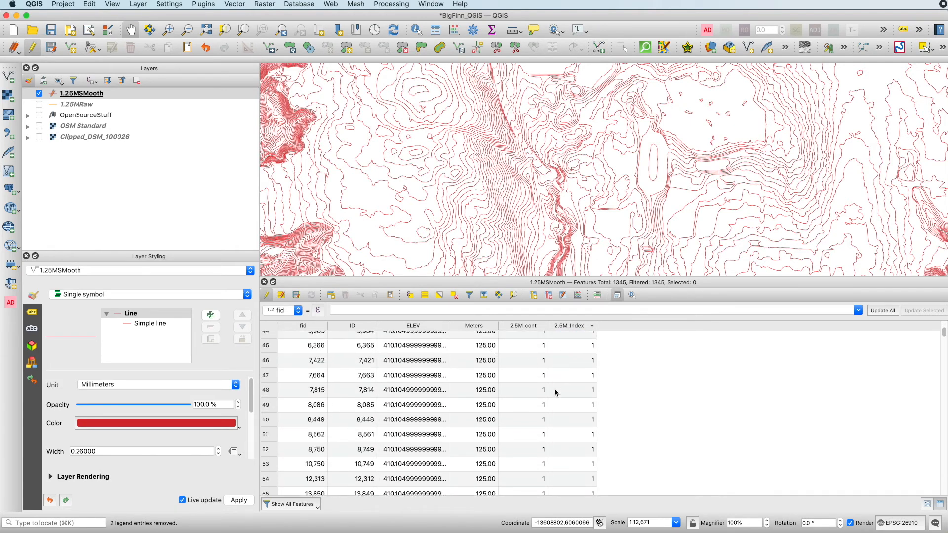
pyautogui.scroll(-4, 555, 392)
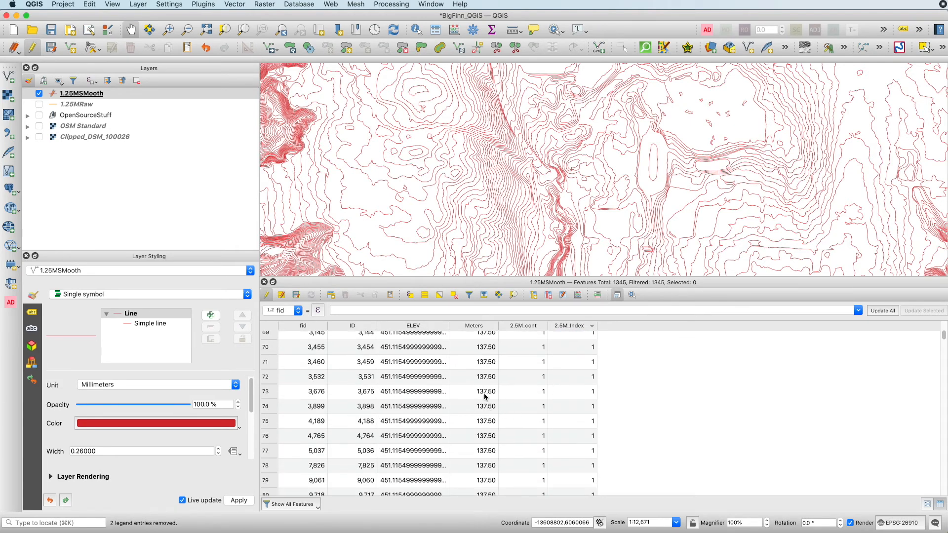
pyautogui.scroll(8, 676, 414)
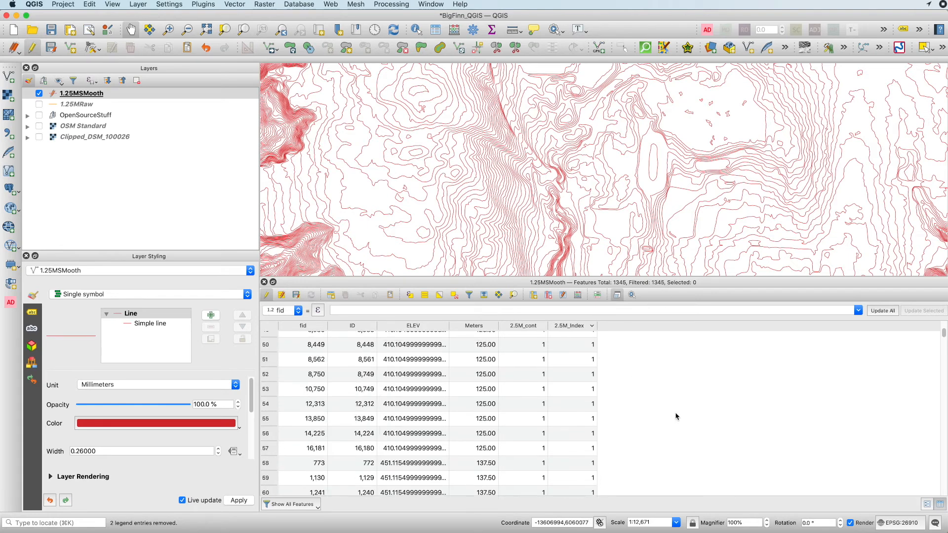
# Step: Start another calculated field for 1.25MSMooth and name it 5M_Cont
pyautogui.click(585, 299)
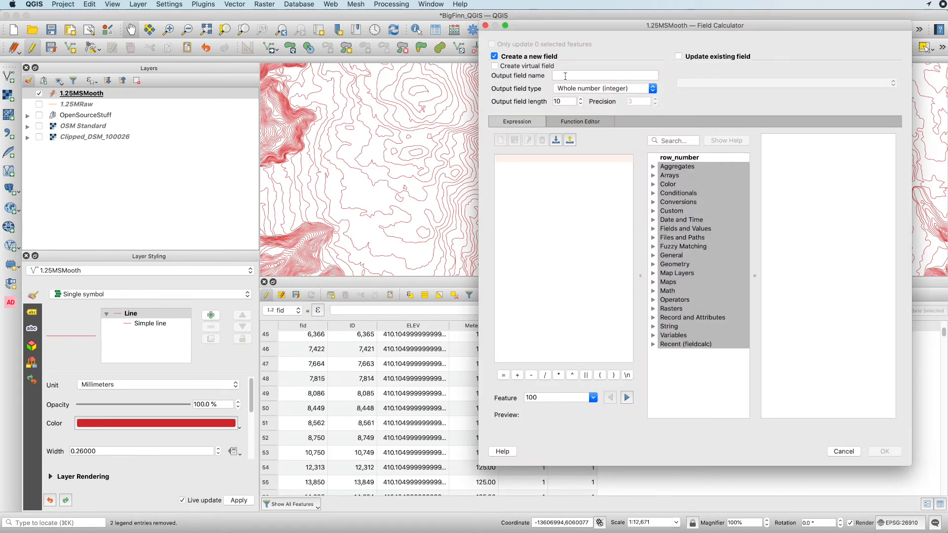
pyautogui.click(565, 75)
pyautogui.write('5M')
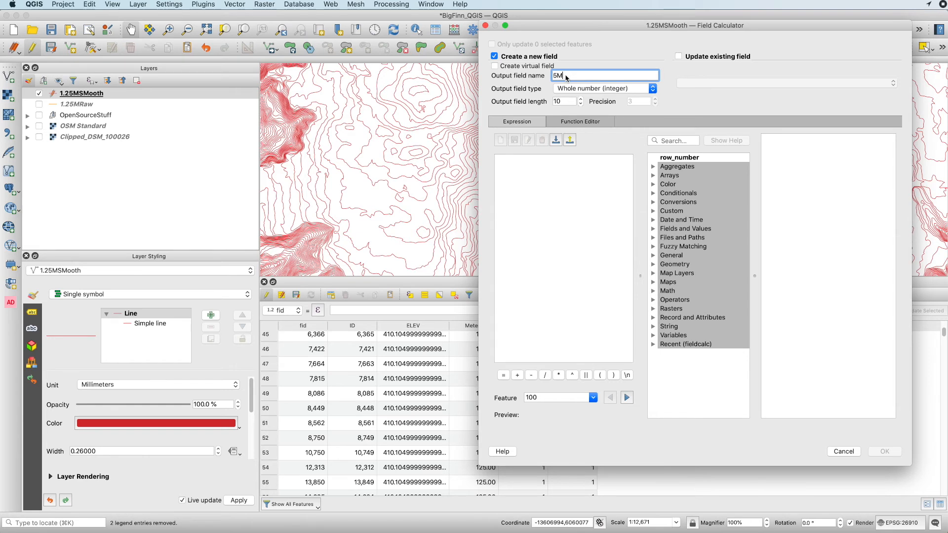
pyautogui.write('_Cont')
# Step: Calculate the 5M_Cont field with the expression "Meters" % 5 = 0, using the layer's Meters field
pyautogui.click(652, 229)
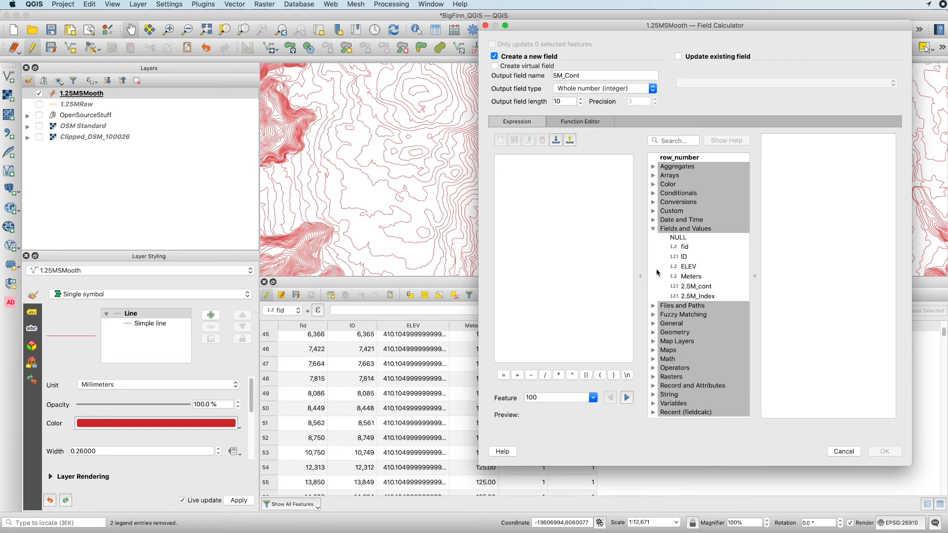
pyautogui.doubleClick(685, 276)
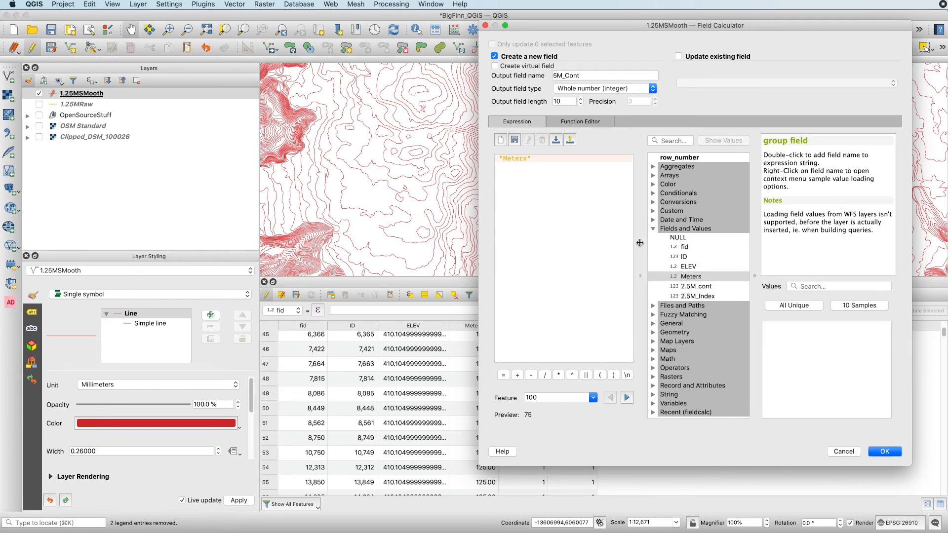
pyautogui.write('% 5 =')
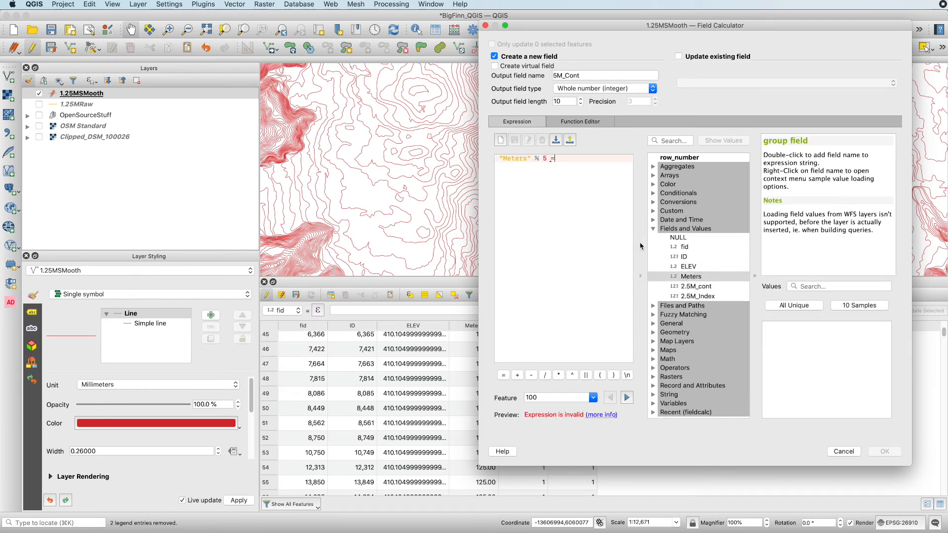
pyautogui.write(' 0')
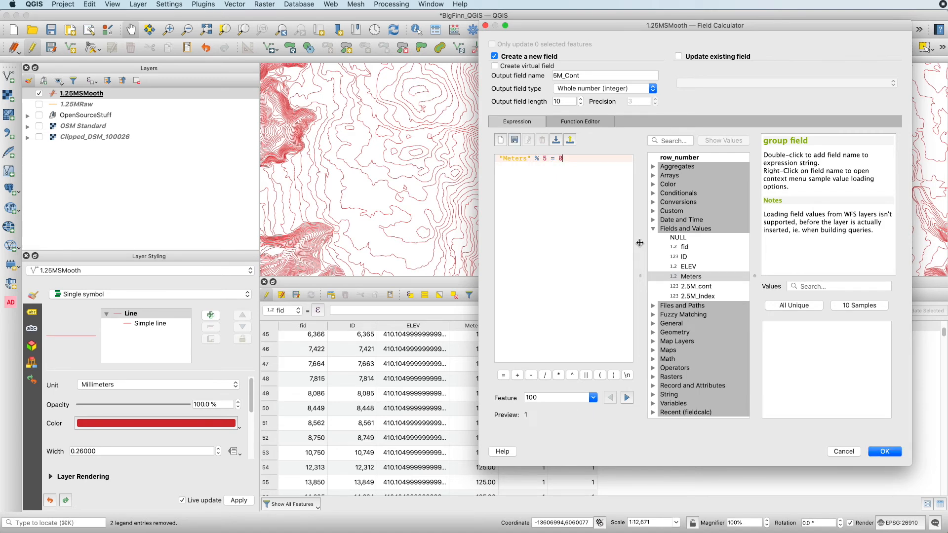
pyautogui.click(883, 452)
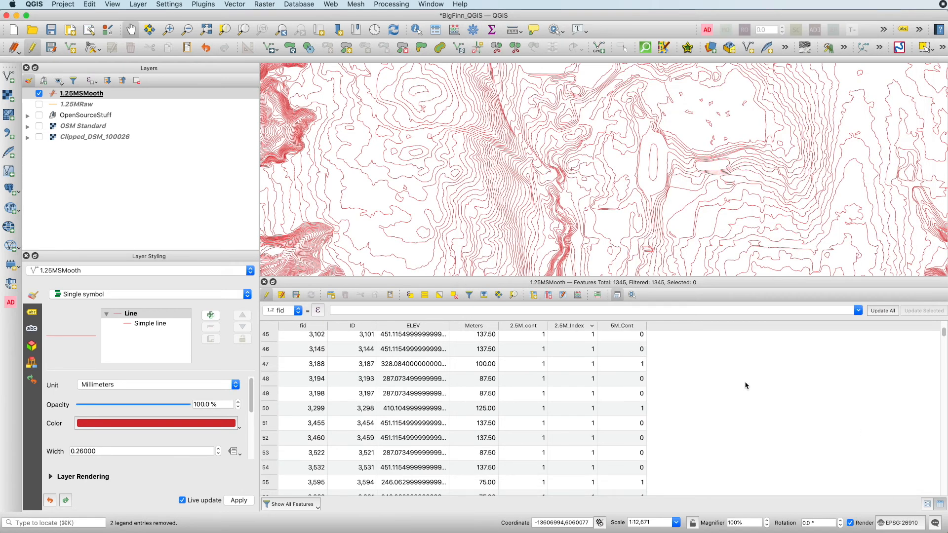
# Step: Start another calculated field for 1.25MSMooth and name it 5M_Index
pyautogui.hotkey('ctrl', 'i')
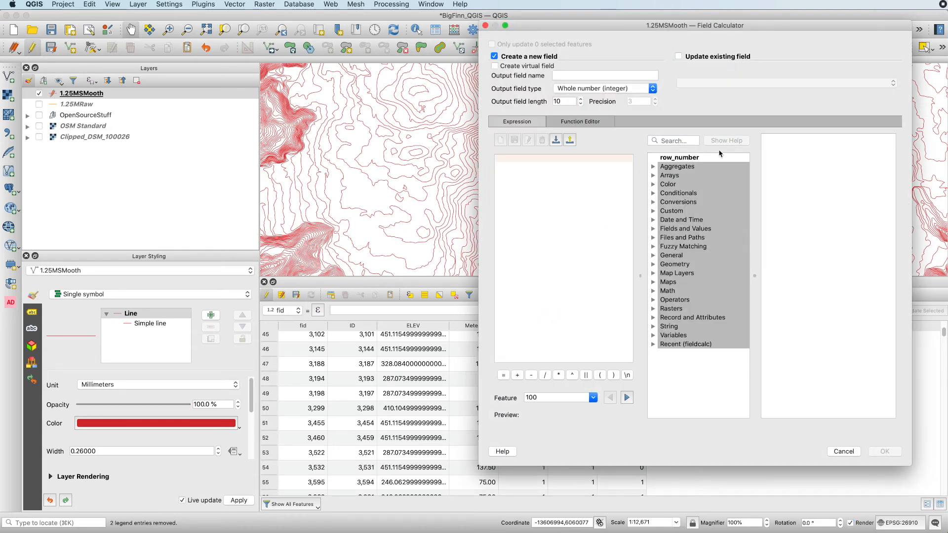
pyautogui.click(563, 76)
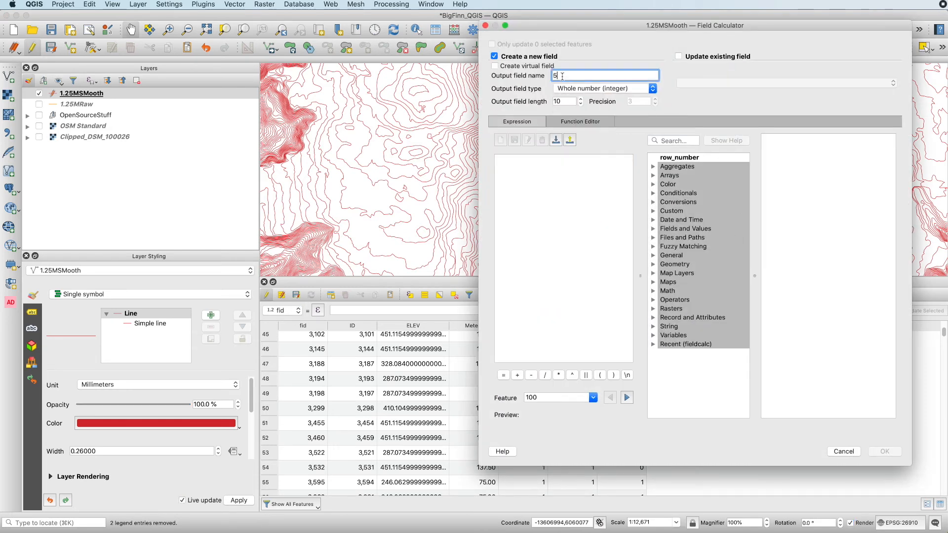
pyautogui.write('5M_Index')
# Step: Calculate the 5M_Index field with the expression "Meters" % 25 = 0, using the layer's Meters field
pyautogui.click(653, 228)
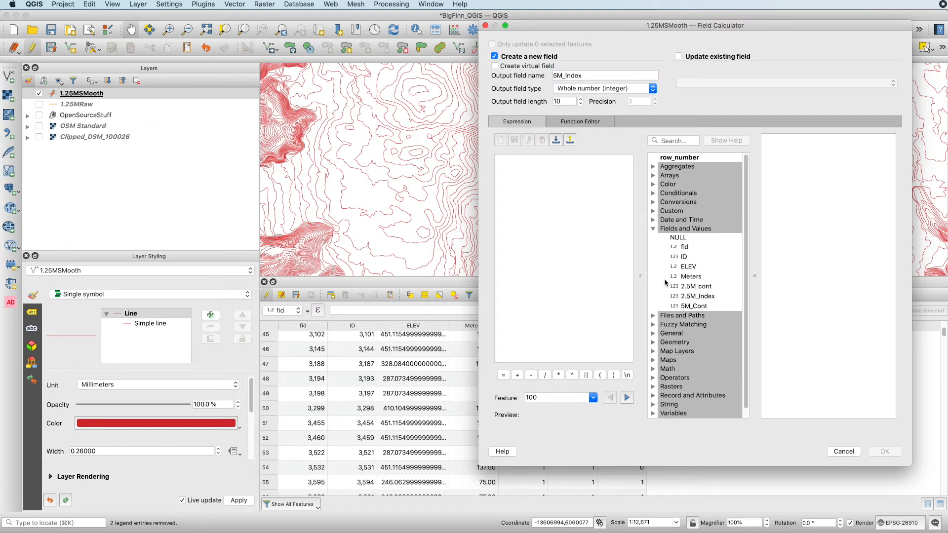
pyautogui.doubleClick(697, 278)
pyautogui.write('%')
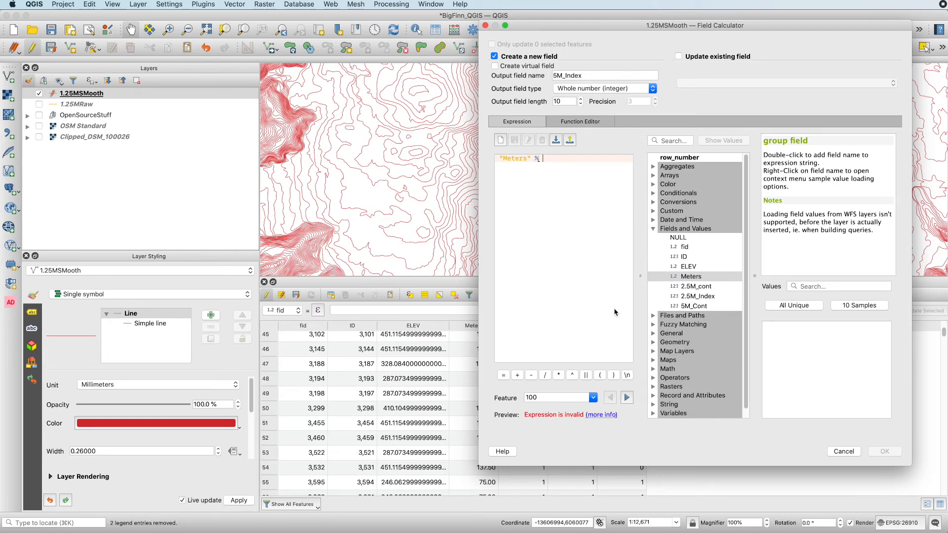
pyautogui.write(' 25')
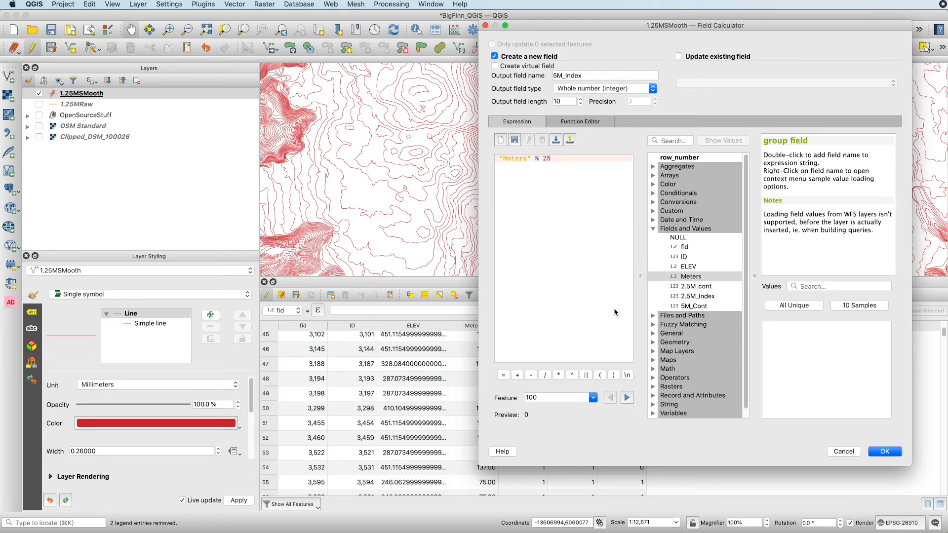
pyautogui.write(' = 0')
pyautogui.click(895, 452)
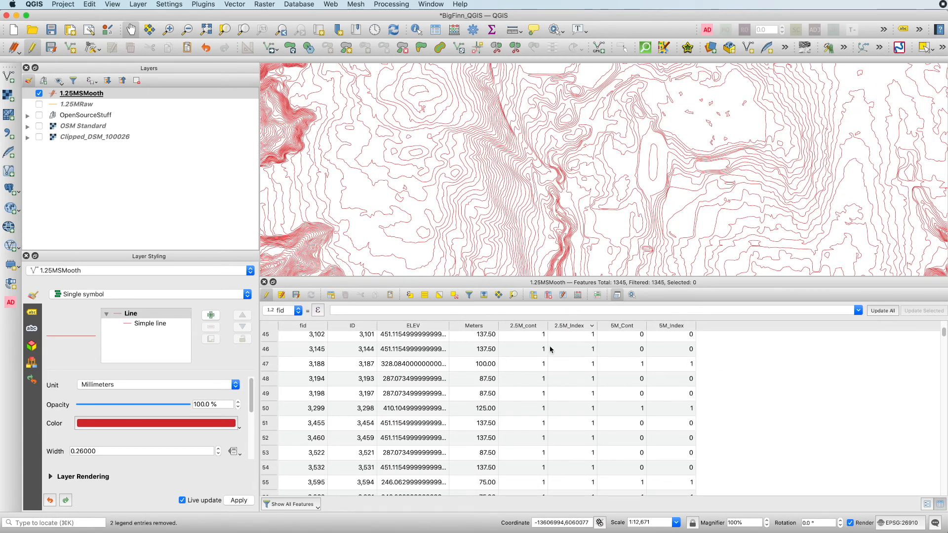
# Step: End editing of 1.25MSMooth and save its changes, and shrink the attribute table to give the map more height
pyautogui.click(266, 295)
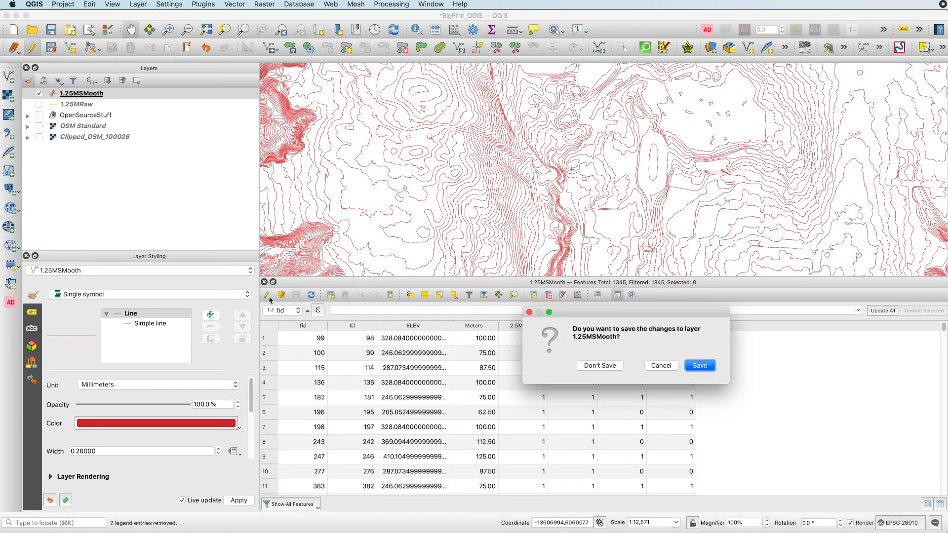
pyautogui.click(707, 365)
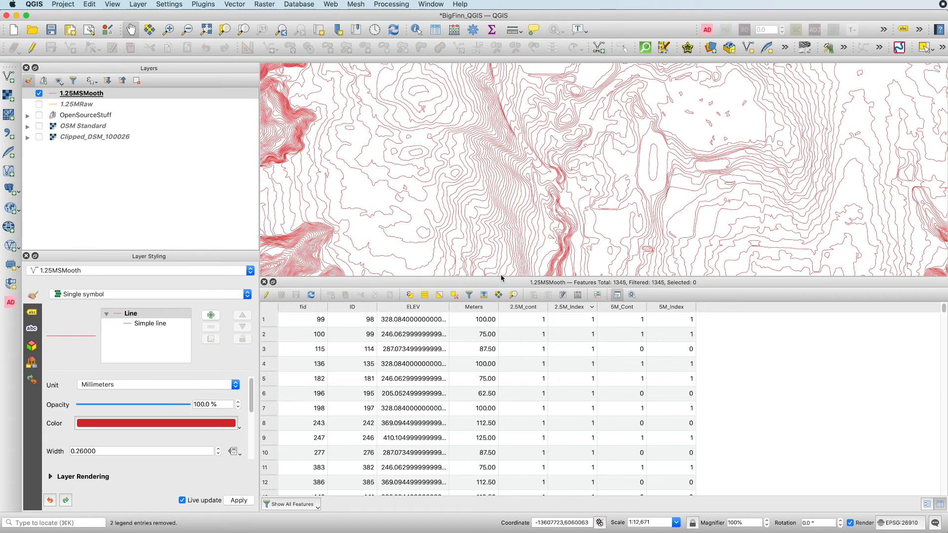
pyautogui.moveTo(500, 276); pyautogui.dragTo(500, 314)
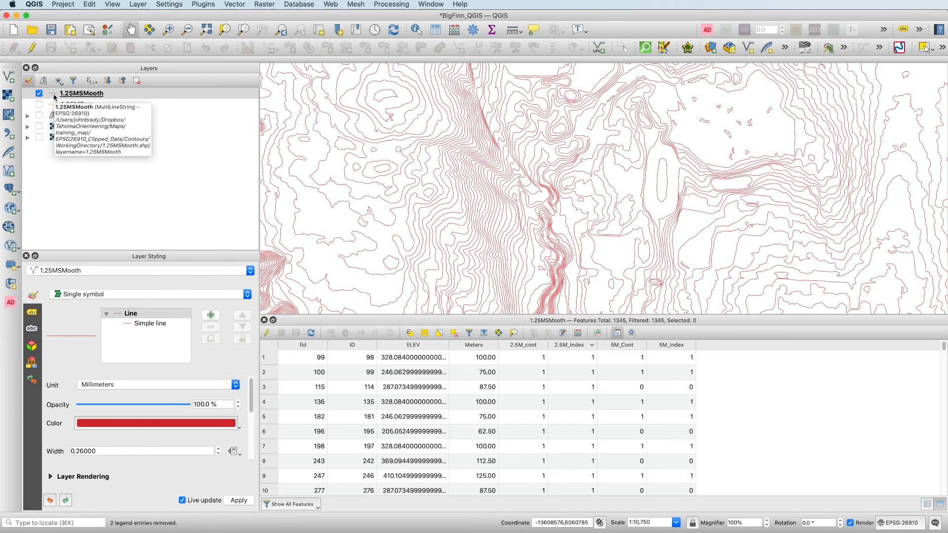
# Step: Open the symbology properties of the 1.25MSMooth layer and switch its rendering from single symbol to Rule-based
pyautogui.doubleClick(83, 94)
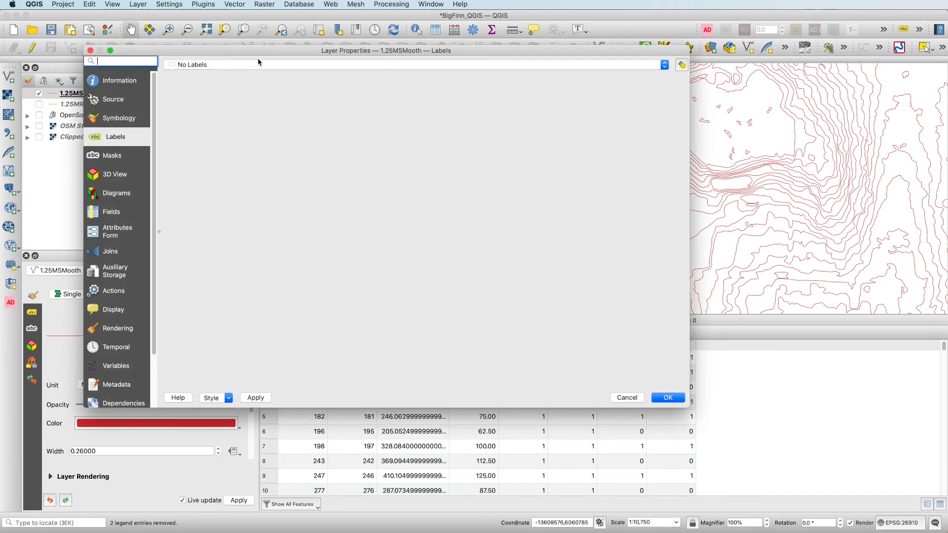
pyautogui.moveTo(215, 53); pyautogui.dragTo(306, 47)
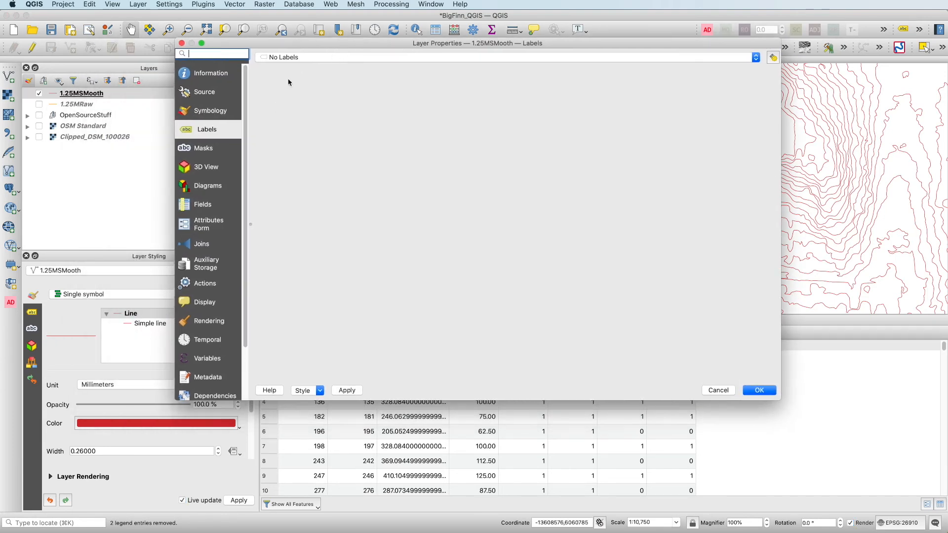
pyautogui.click(202, 113)
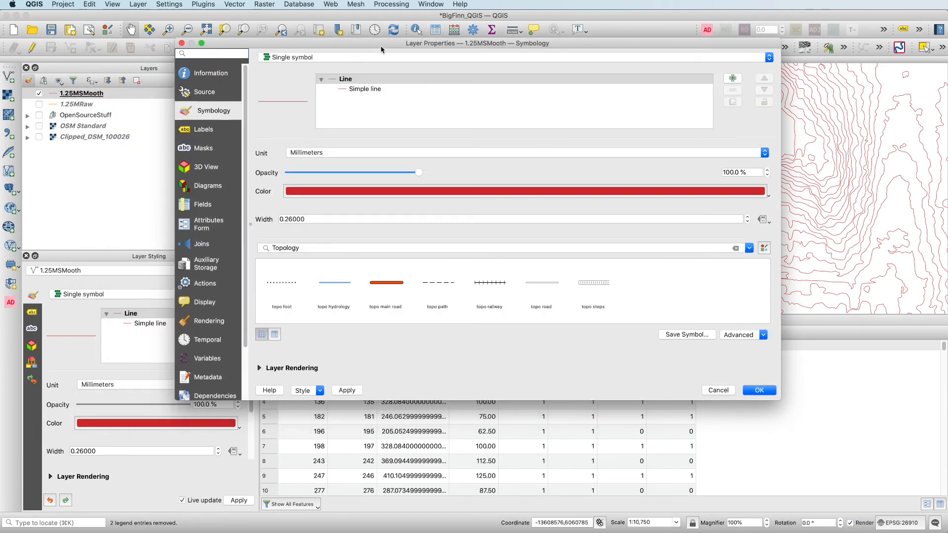
pyautogui.moveTo(381, 47); pyautogui.dragTo(271, 54)
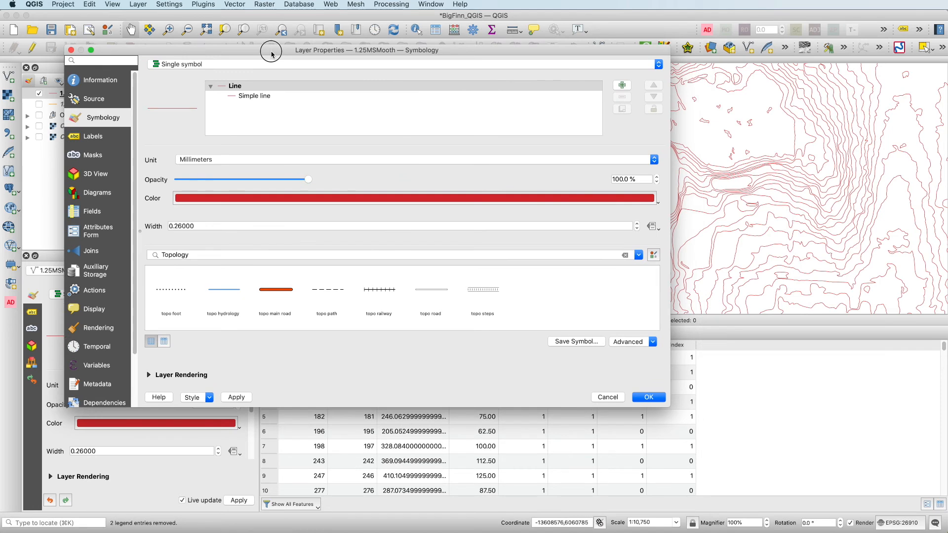
pyautogui.click(225, 65)
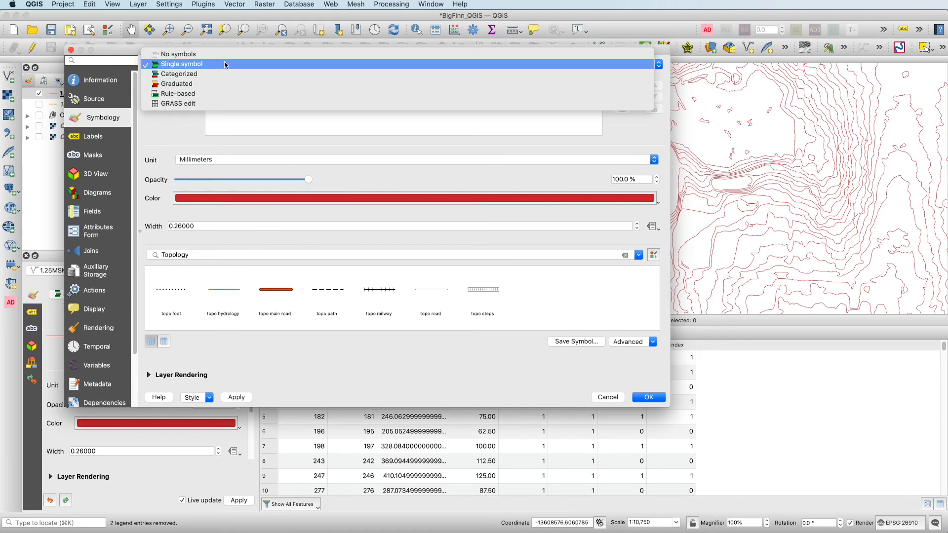
pyautogui.click(216, 96)
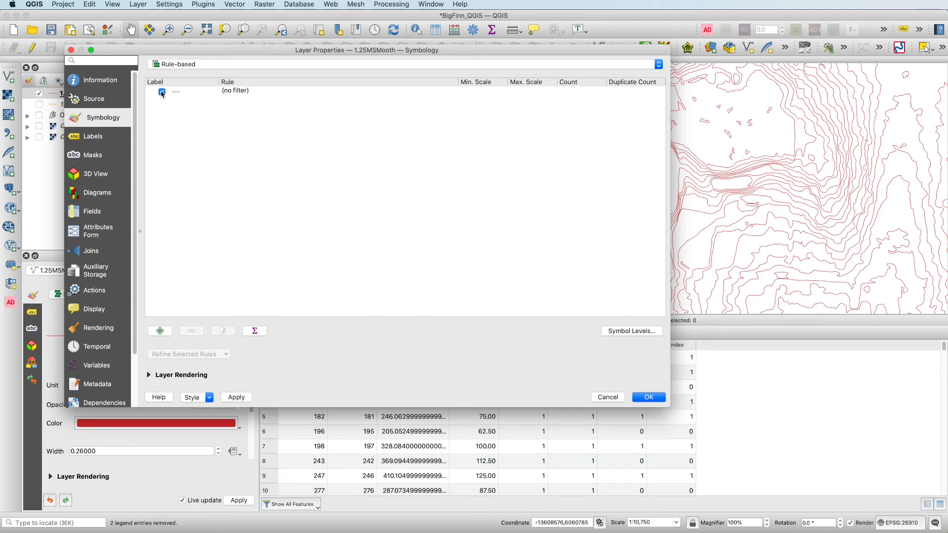
# Step: Add a new symbology rule to 1.25MSMooth and label it 2.5M_Cont
pyautogui.click(160, 331)
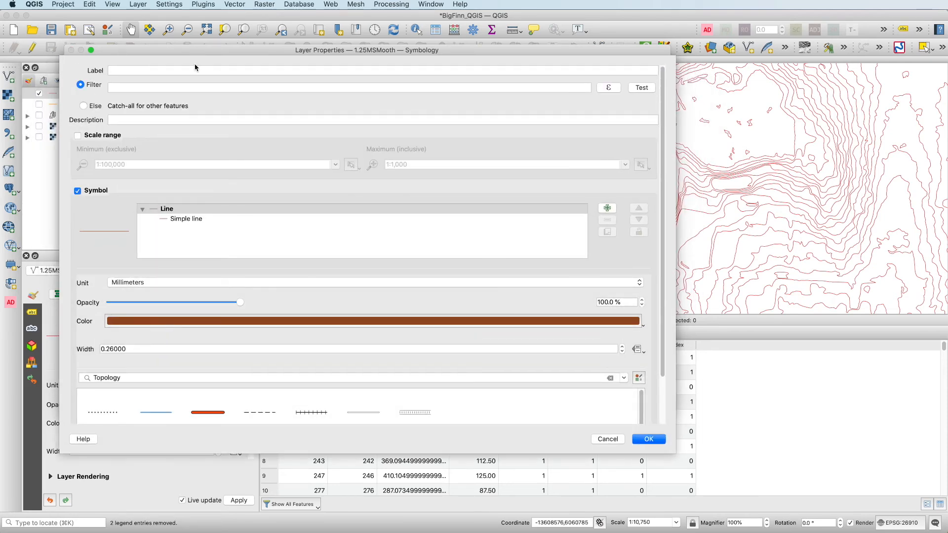
pyautogui.click(190, 70)
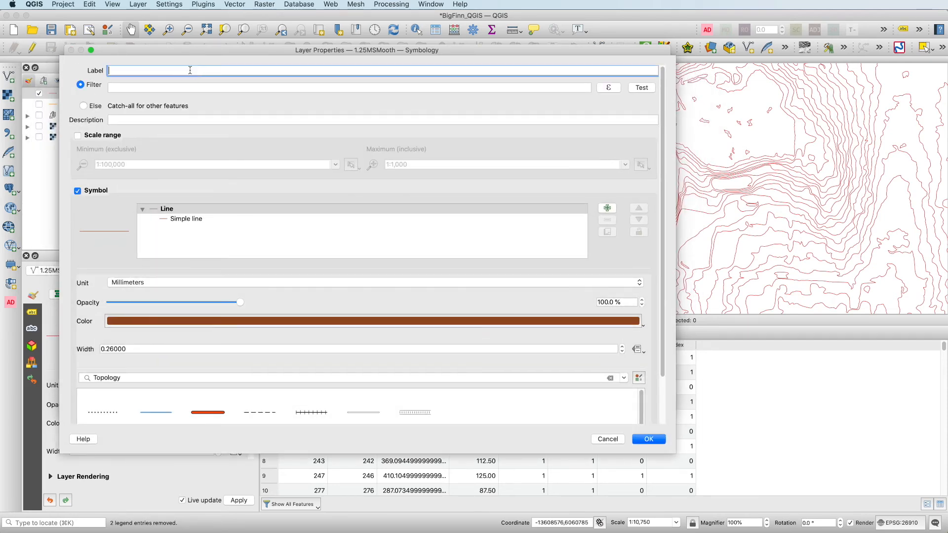
pyautogui.write('2.5M_Cont')
pyautogui.moveTo(547, 53); pyautogui.dragTo(568, 25)
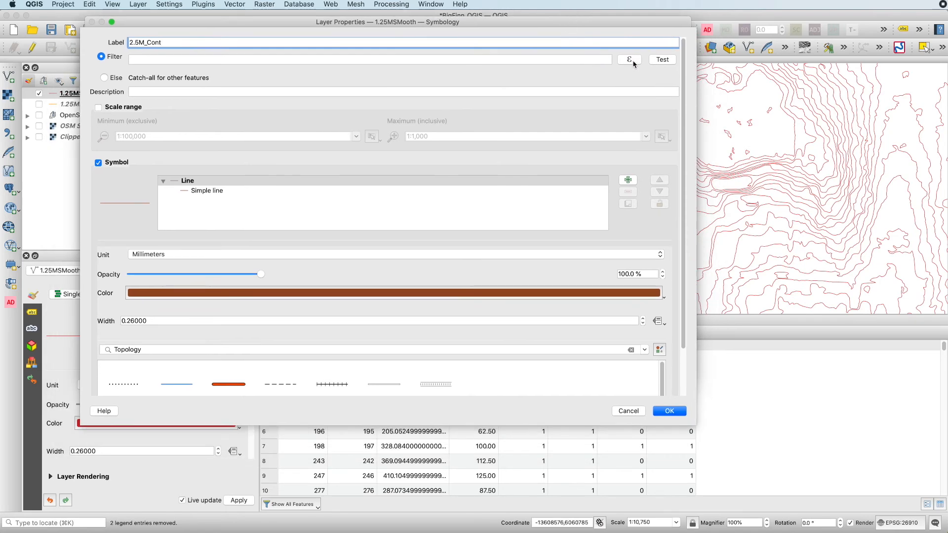
pyautogui.click(629, 60)
pyautogui.moveTo(482, 84); pyautogui.dragTo(450, 90)
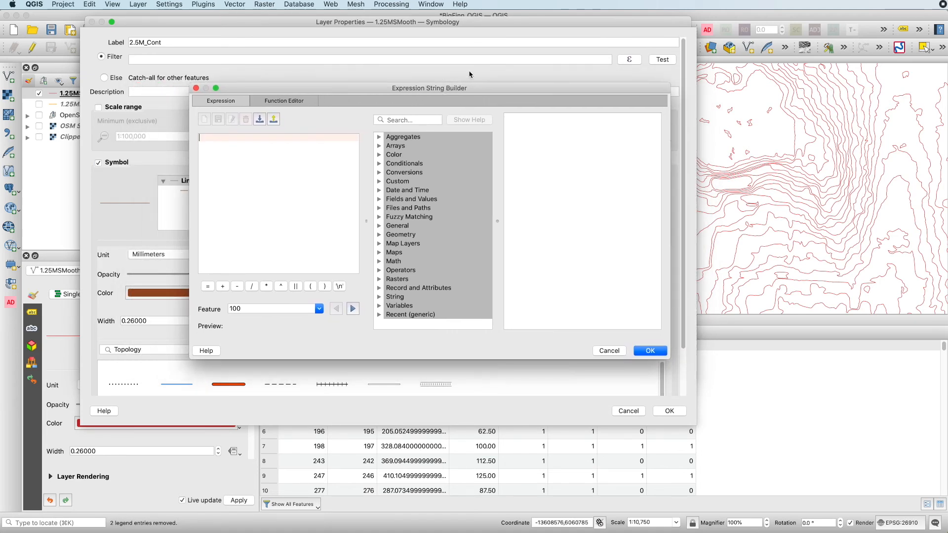
pyautogui.click(609, 350)
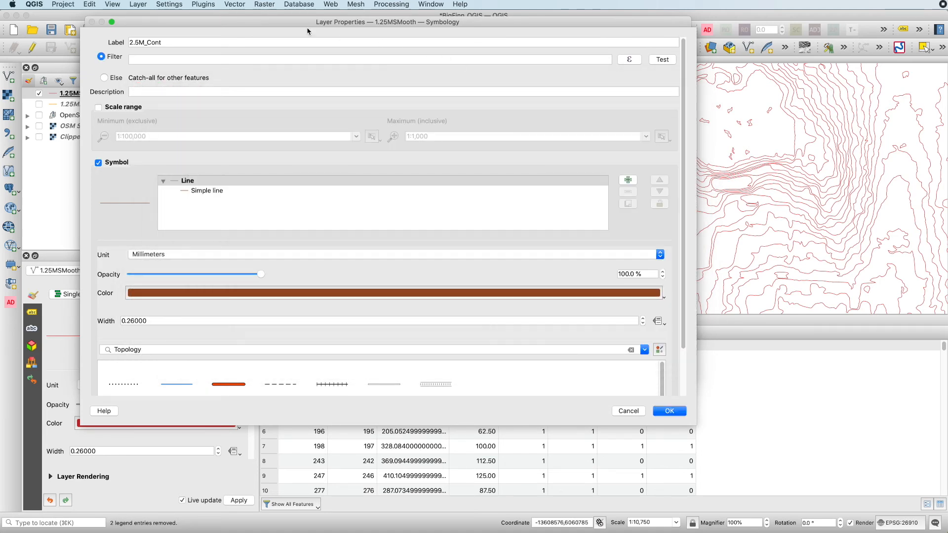
# Step: Build the 2.5M_Cont rule's filter as "2.5M_cont" = 1 AND "2.5M_Index" = 0 from the layer's fields, and accept the rule
pyautogui.click(173, 59)
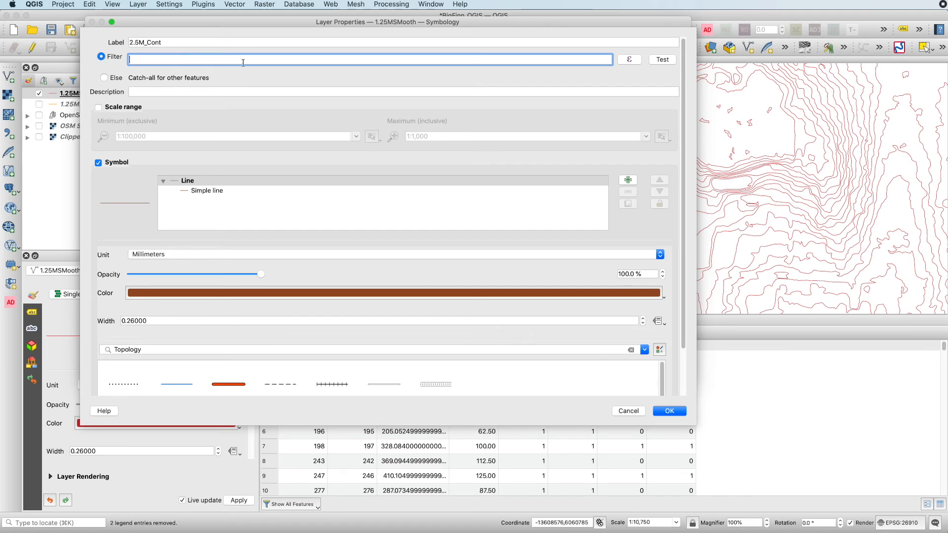
pyautogui.click(630, 60)
pyautogui.moveTo(437, 97); pyautogui.dragTo(432, 102)
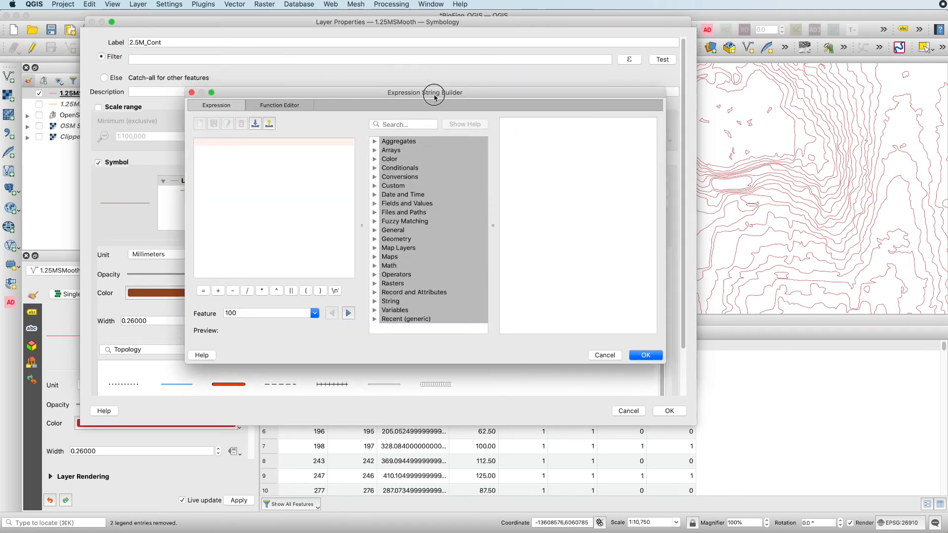
pyautogui.click(374, 204)
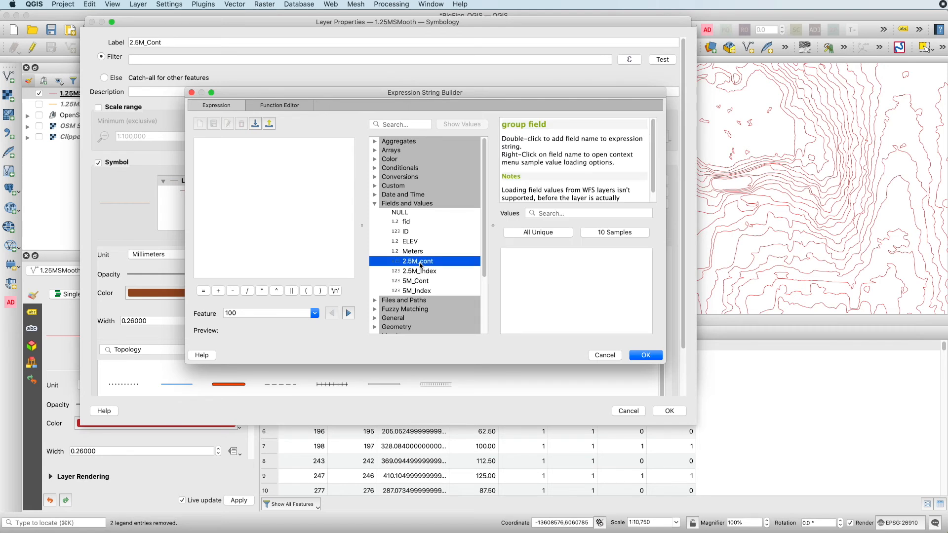
pyautogui.doubleClick(418, 261)
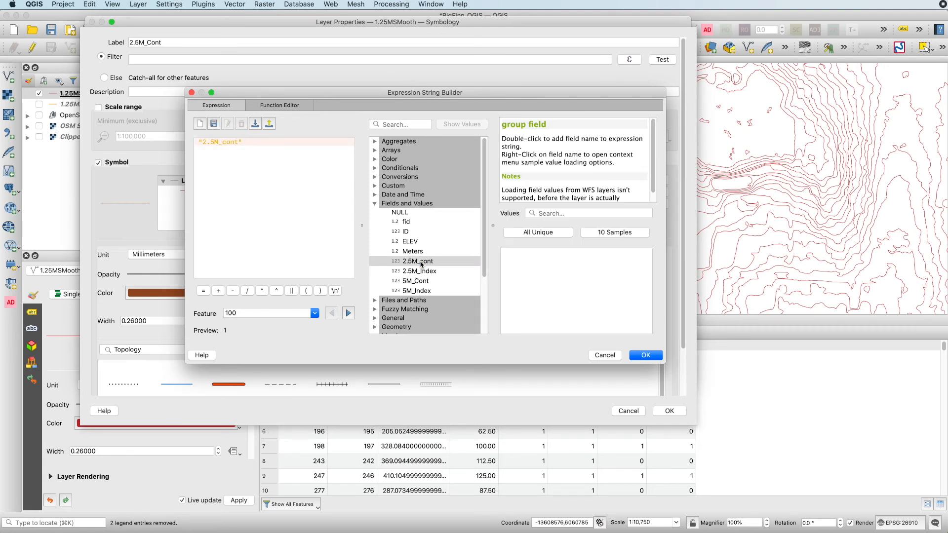
pyautogui.write('= 1')
pyautogui.write('AND')
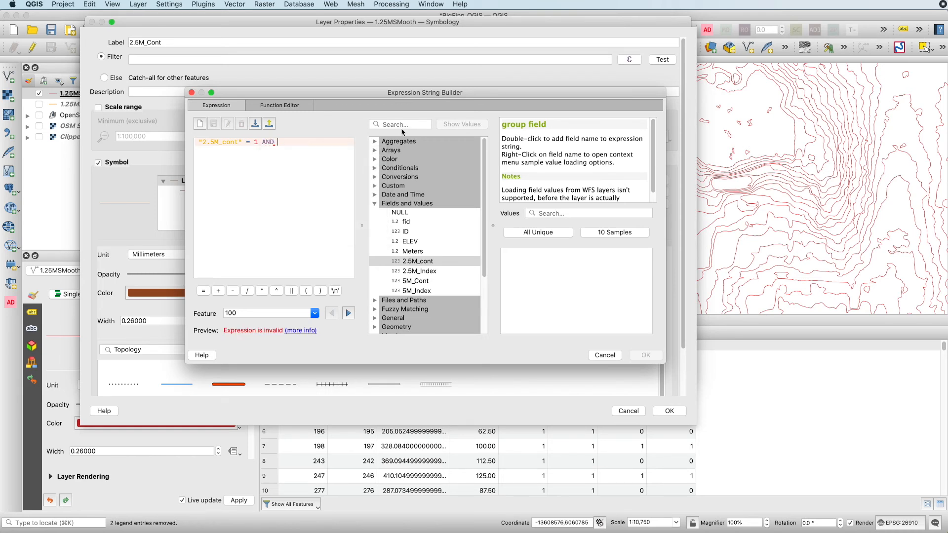
pyautogui.doubleClick(434, 272)
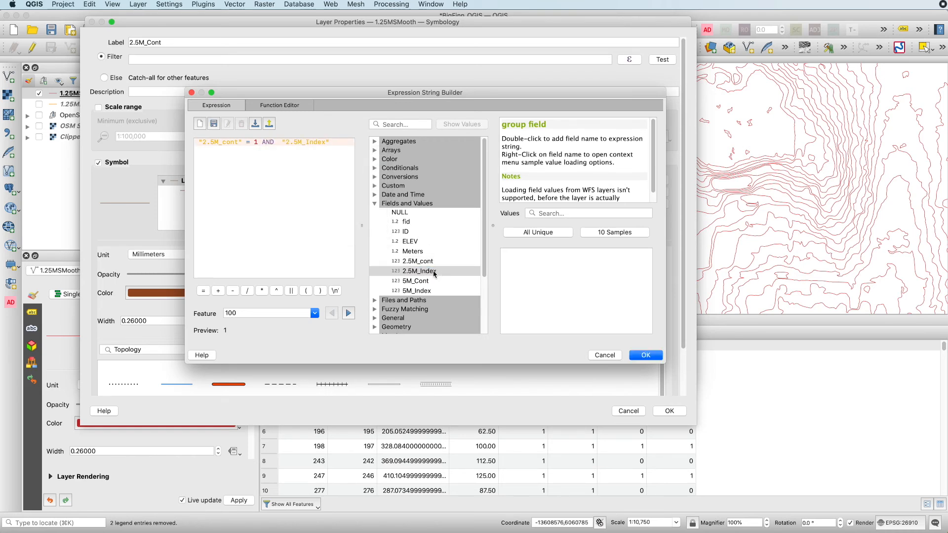
pyautogui.write('= ')
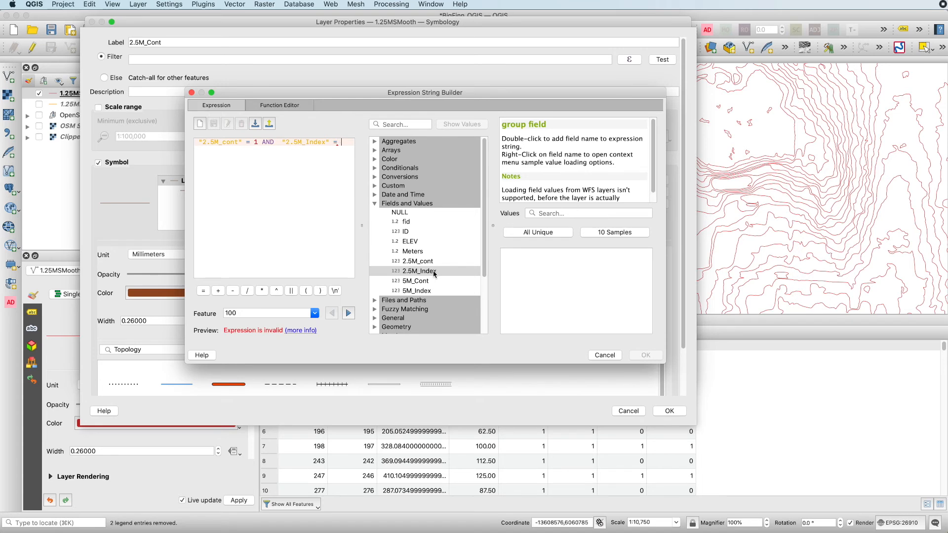
pyautogui.write('0')
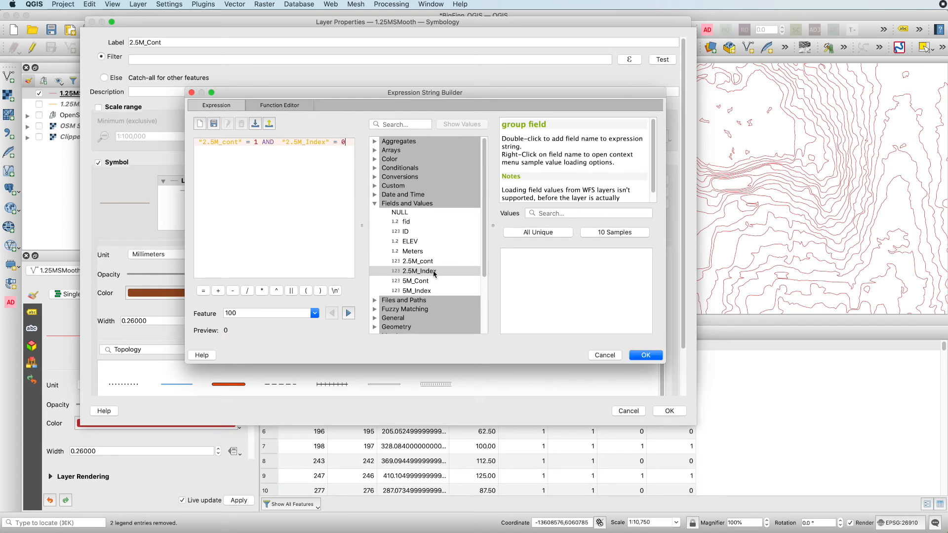
pyautogui.click(644, 356)
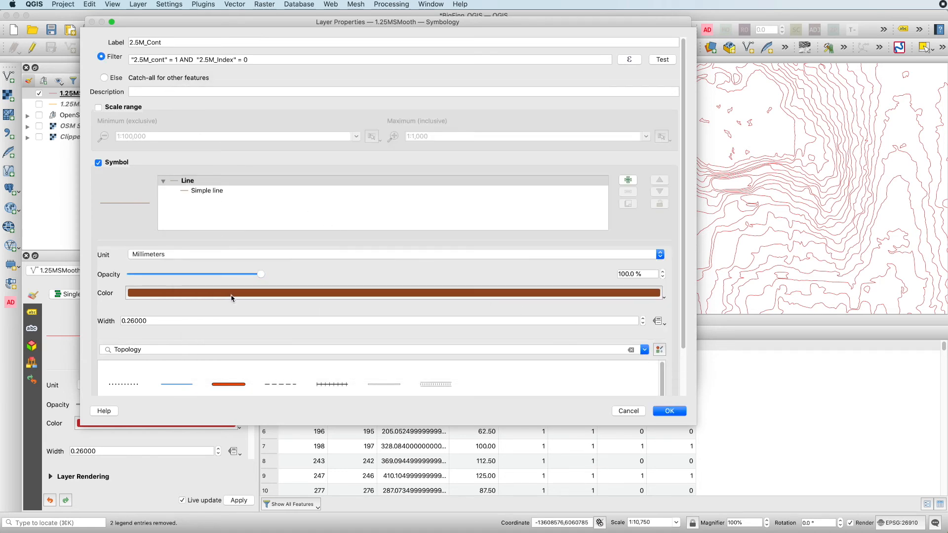
pyautogui.click(670, 411)
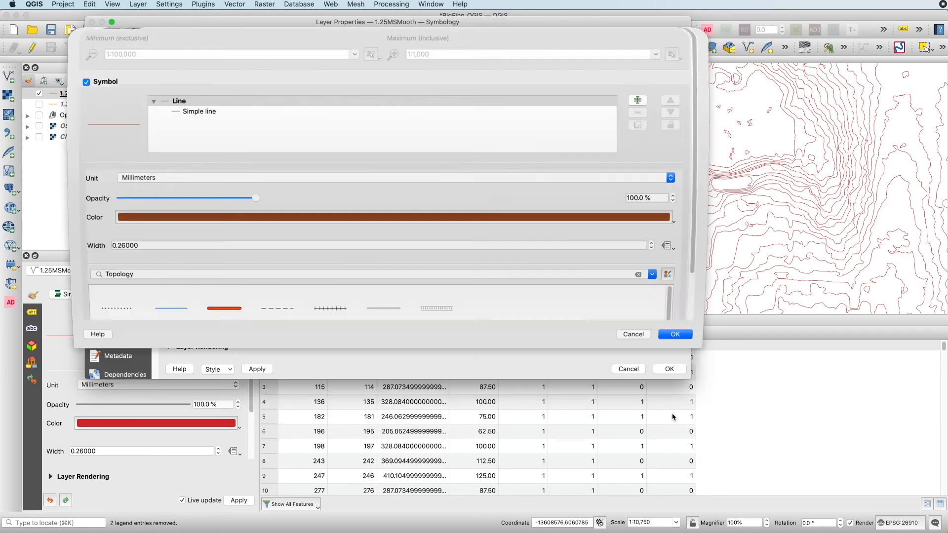
# Step: Apply the rule-based symbology to 1.25MSMooth and turn off its unfiltered rule so only 2.5M_Cont is drawn
pyautogui.click(182, 63)
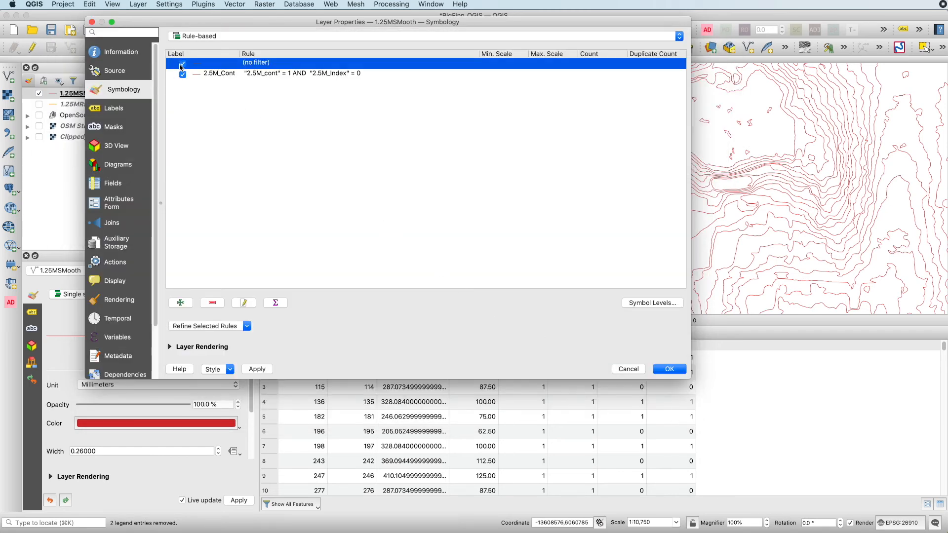
pyautogui.click(670, 369)
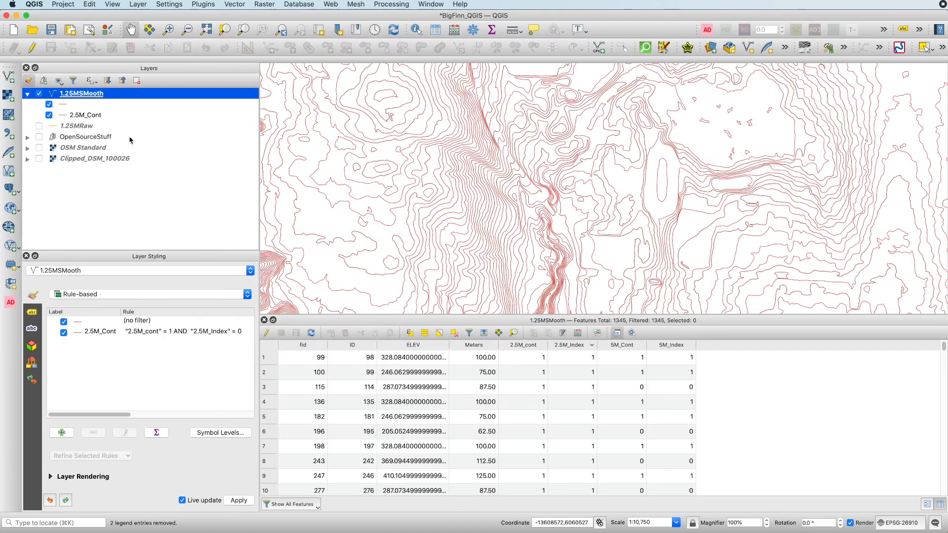
pyautogui.click(49, 104)
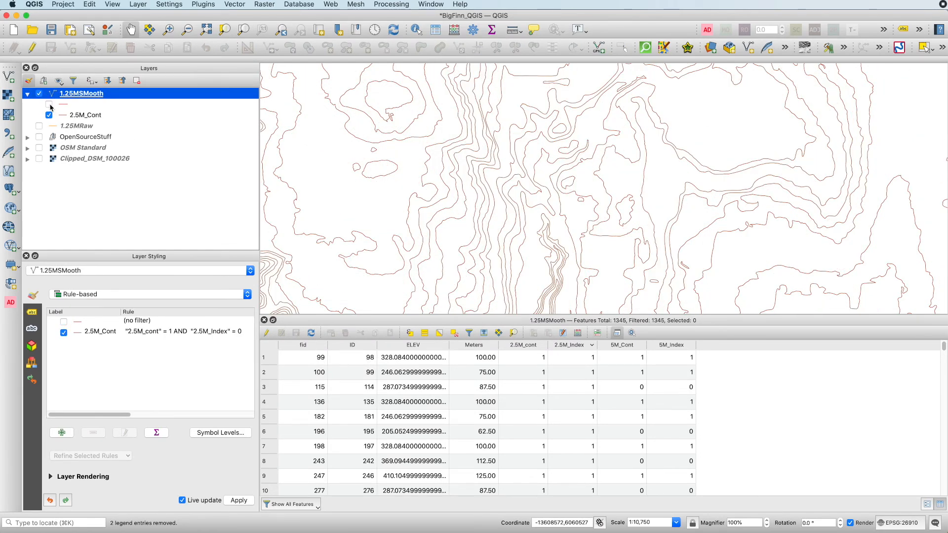
pyautogui.click(49, 104)
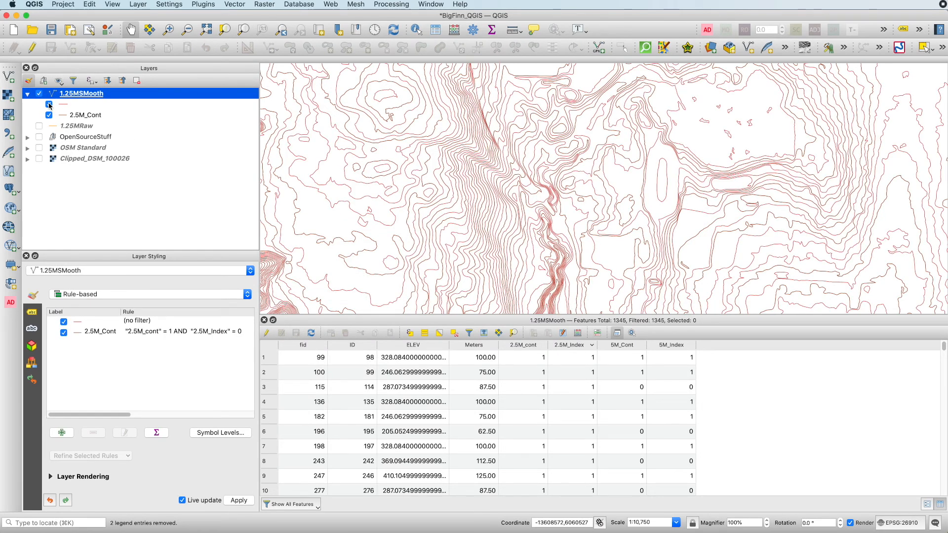
pyautogui.click(49, 105)
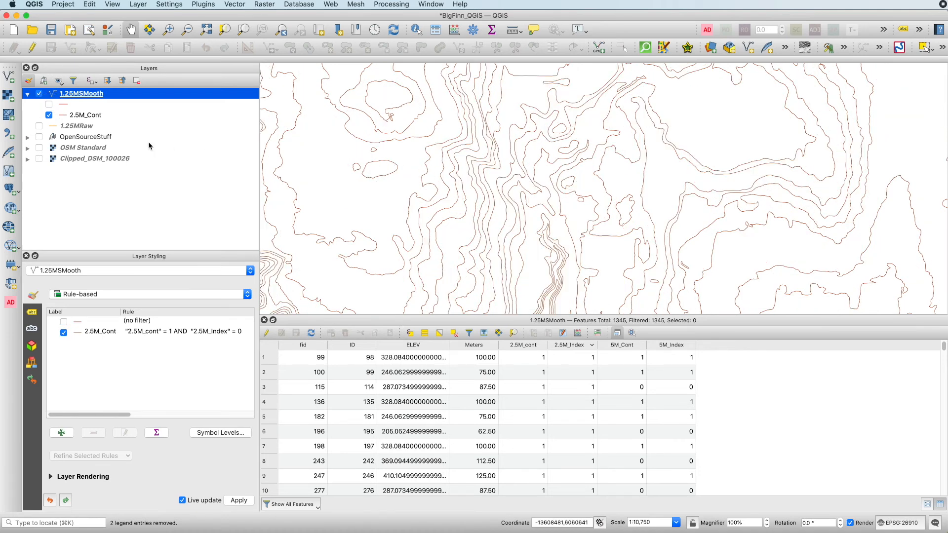
pyautogui.click(74, 117)
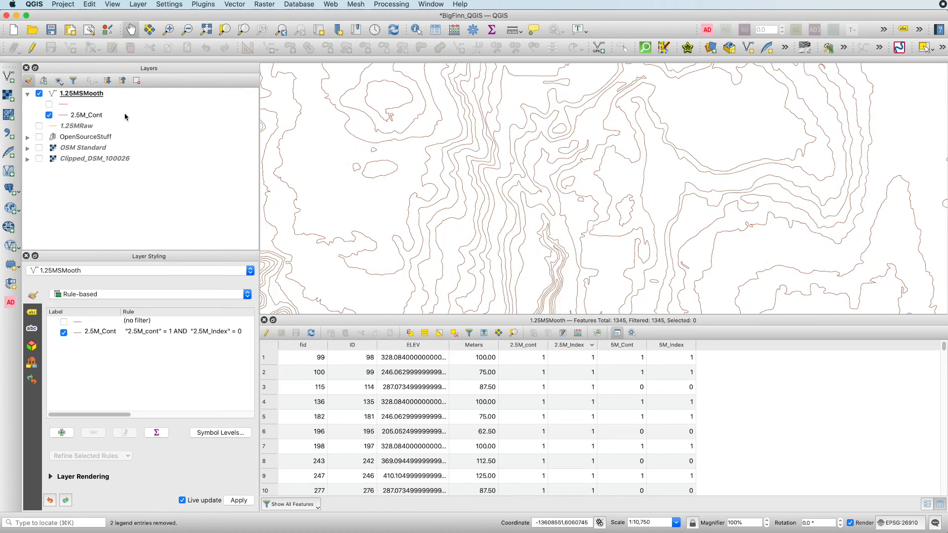
# Step: Reopen the 1.25MSMooth symbology and add another rule labelled 2.5M_Index
pyautogui.doubleClick(70, 94)
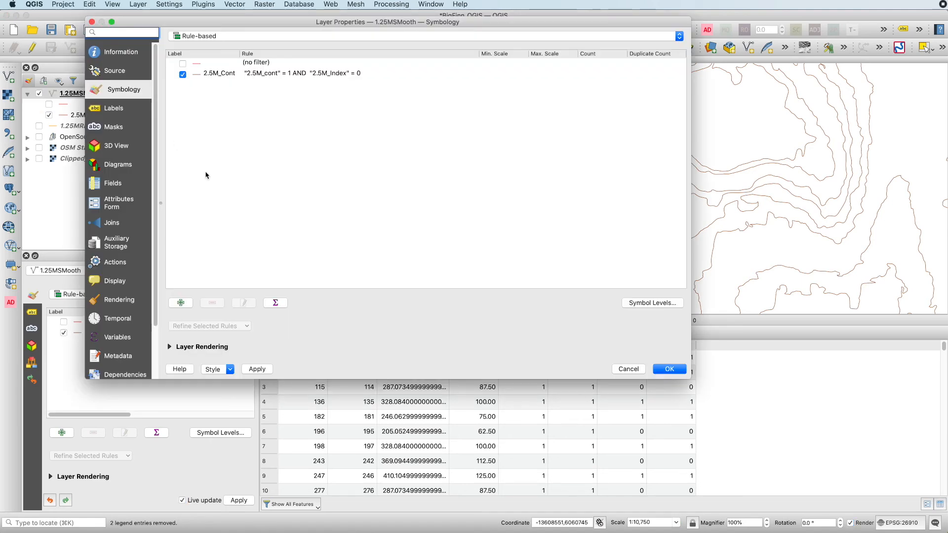
pyautogui.click(181, 303)
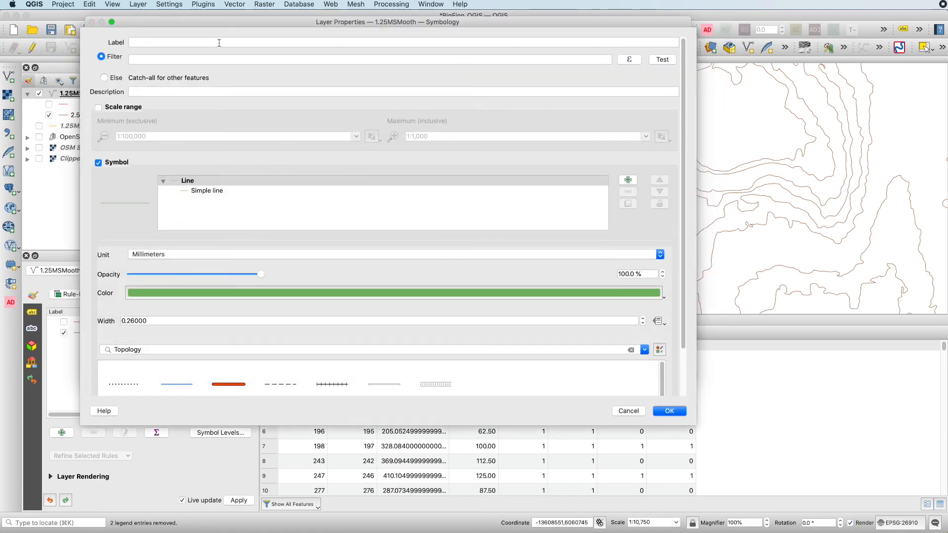
pyautogui.click(219, 43)
pyautogui.write('2.5')
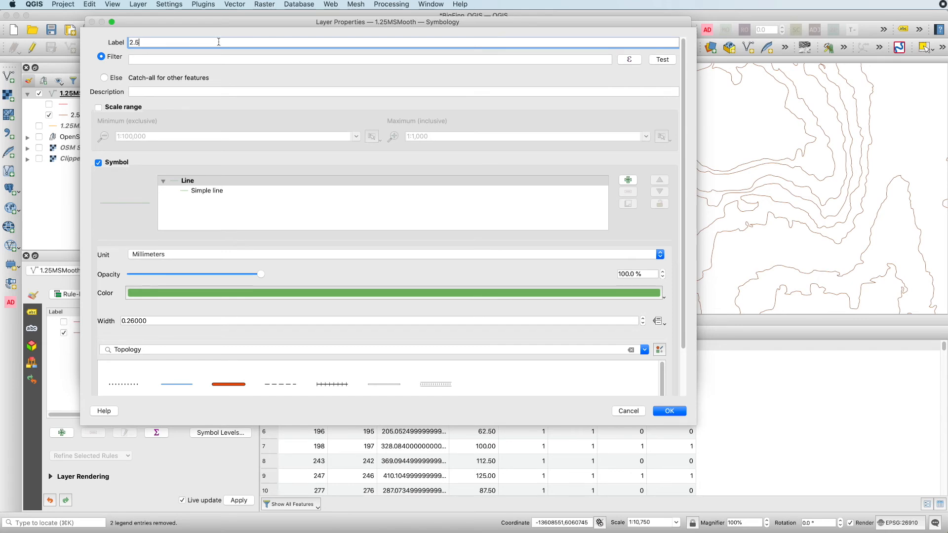
pyautogui.write('M_Index')
# Step: Set the 2.5M_Index rule's filter to "2.5M_Index" =1 using the layer's field, and accept the rule
pyautogui.click(629, 60)
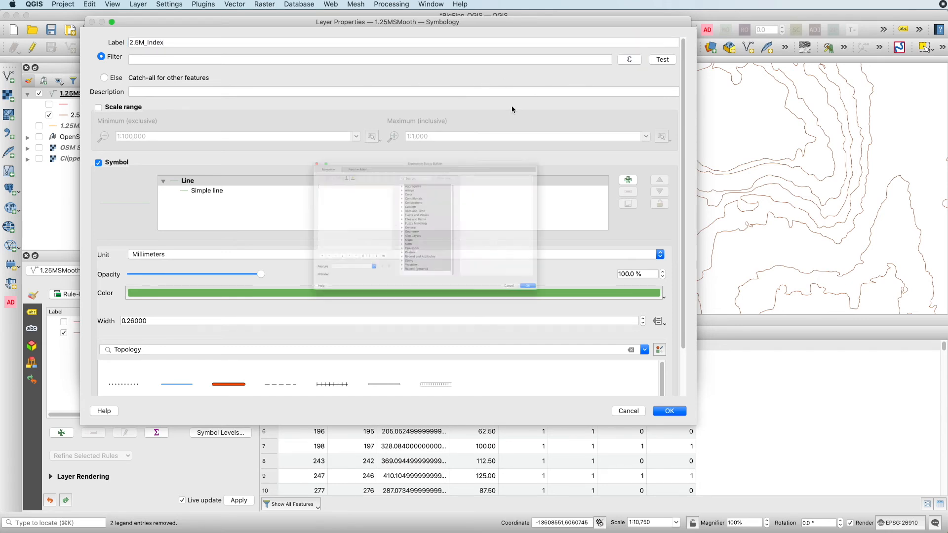
pyautogui.click(375, 204)
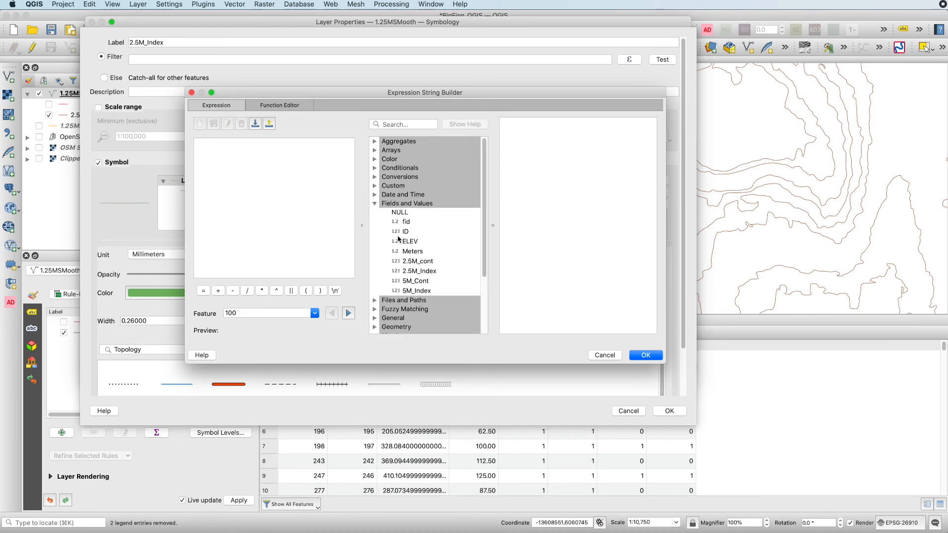
pyautogui.doubleClick(411, 273)
pyautogui.write('=1')
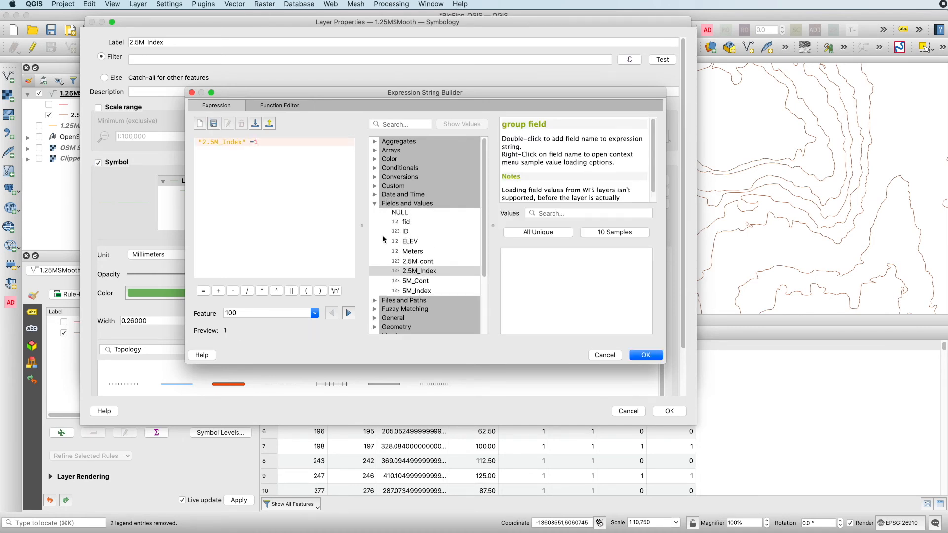
pyautogui.click(645, 355)
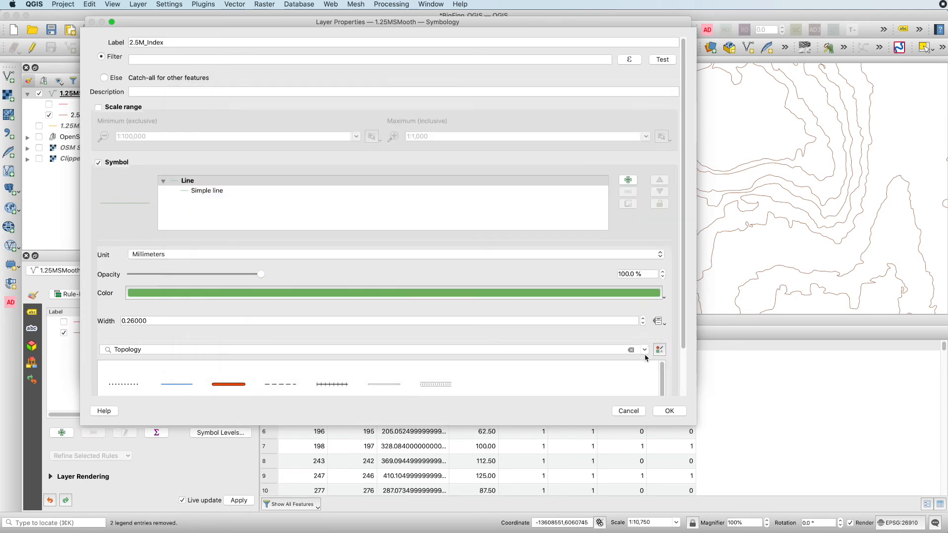
pyautogui.click(669, 410)
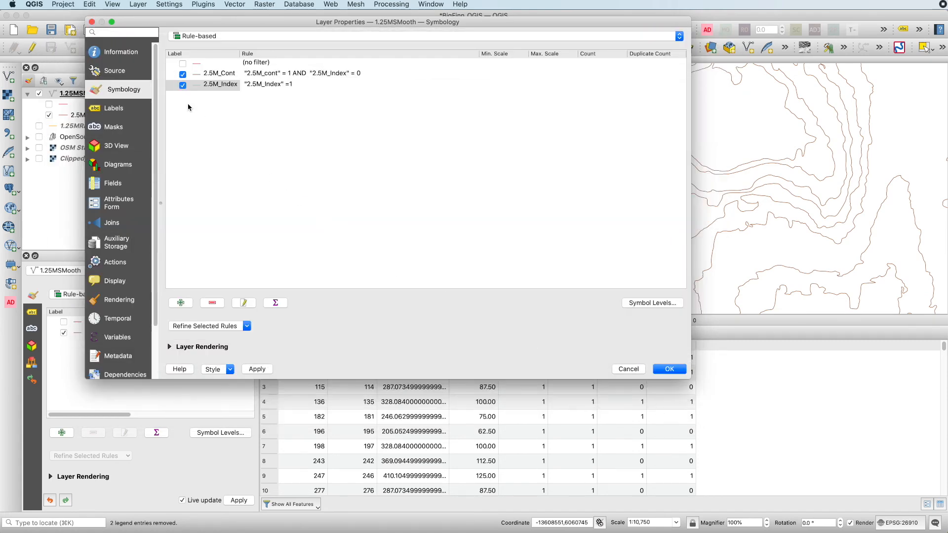
# Step: Add another rule labelled 5M_Cont to the 1.25MSMooth symbology
pyautogui.click(181, 302)
pyautogui.click(212, 46)
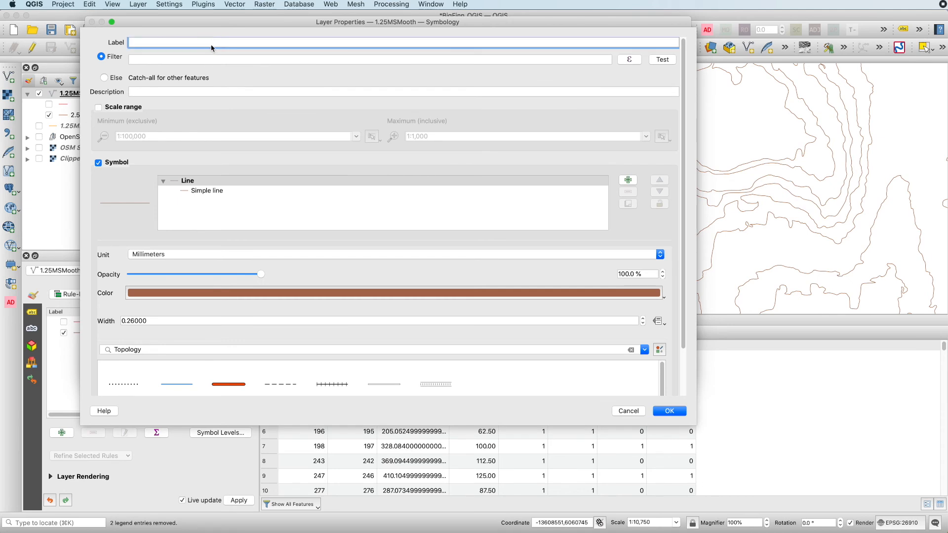
pyautogui.write('5M_Cont')
# Step: Build the 5M_Cont rule's filter as "5M_Cont" = 1 AND "5M_Index" =0 from the layer's fields, and accept the rule
pyautogui.click(630, 60)
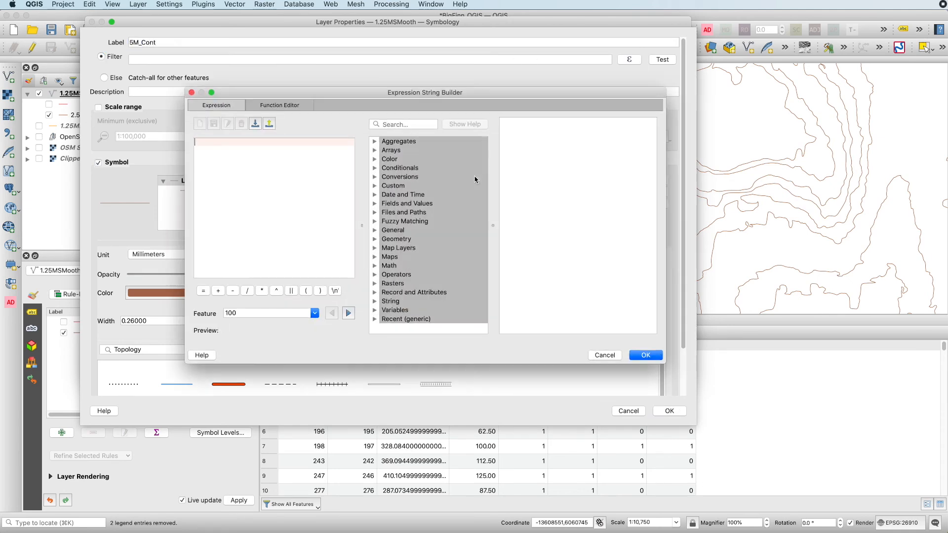
pyautogui.click(374, 203)
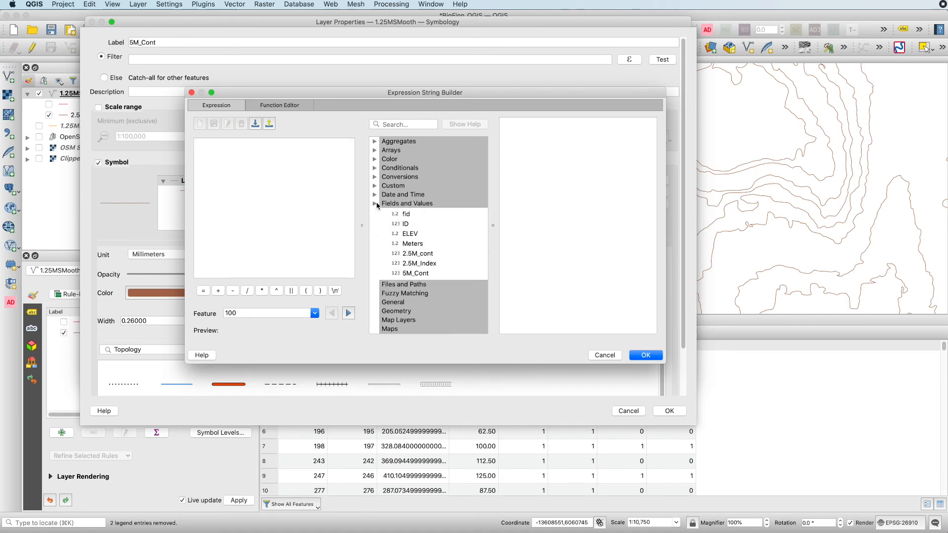
pyautogui.doubleClick(405, 283)
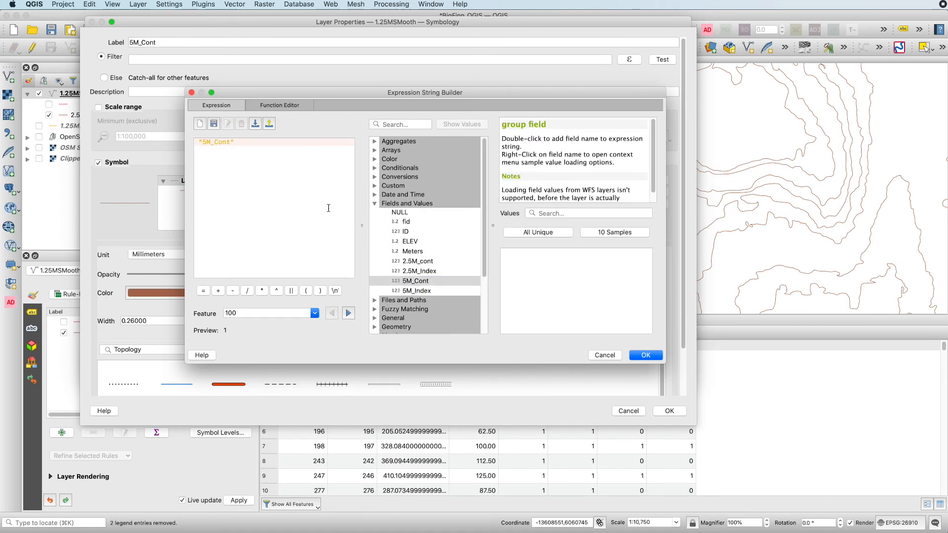
pyautogui.click(203, 290)
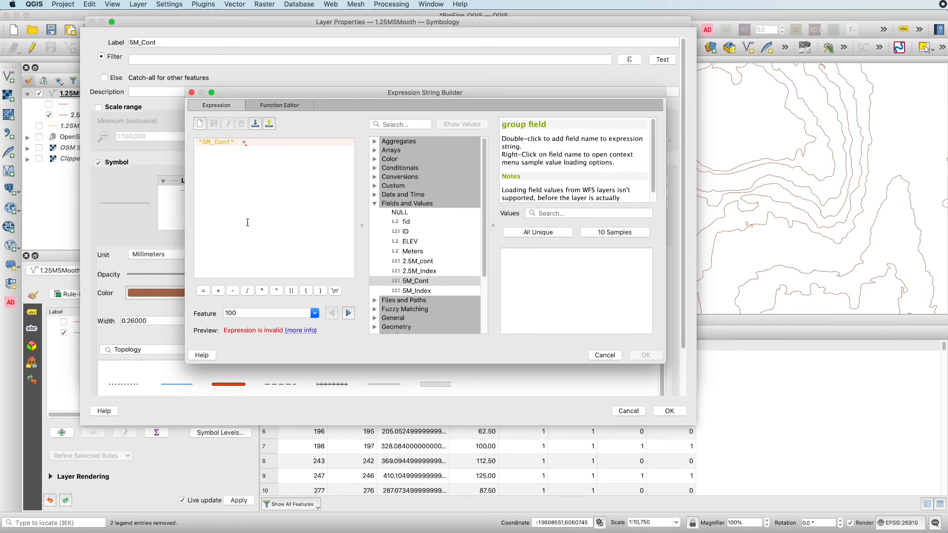
pyautogui.write('1 AND')
pyautogui.doubleClick(444, 280)
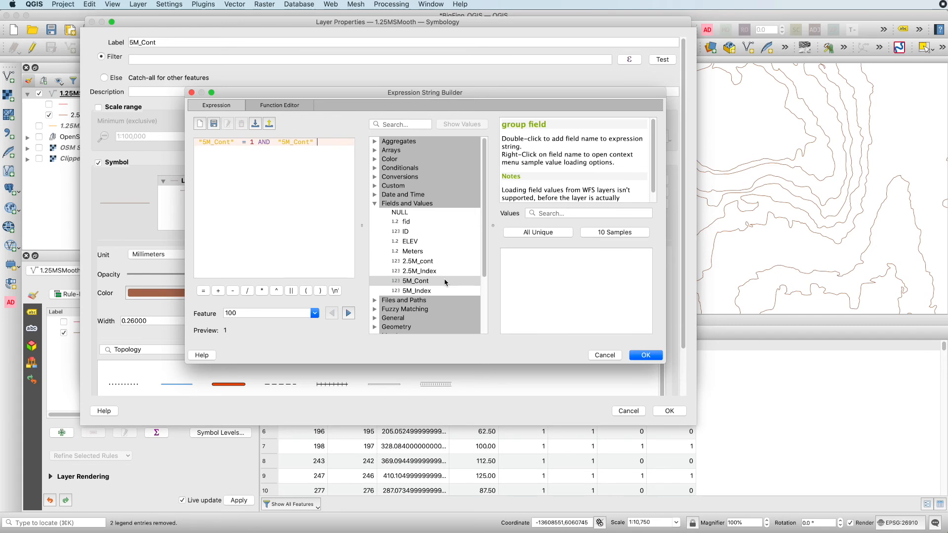
pyautogui.press('BackSpace')
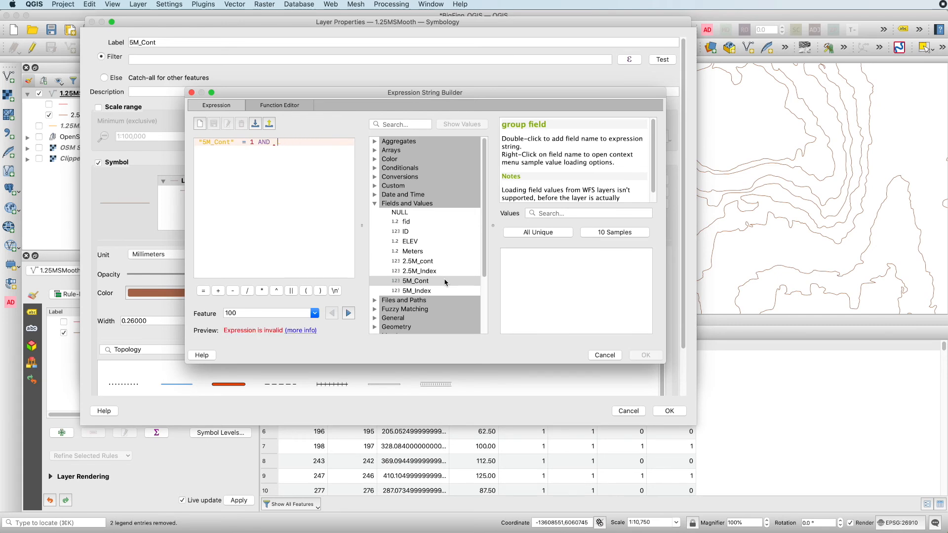
pyautogui.doubleClick(441, 289)
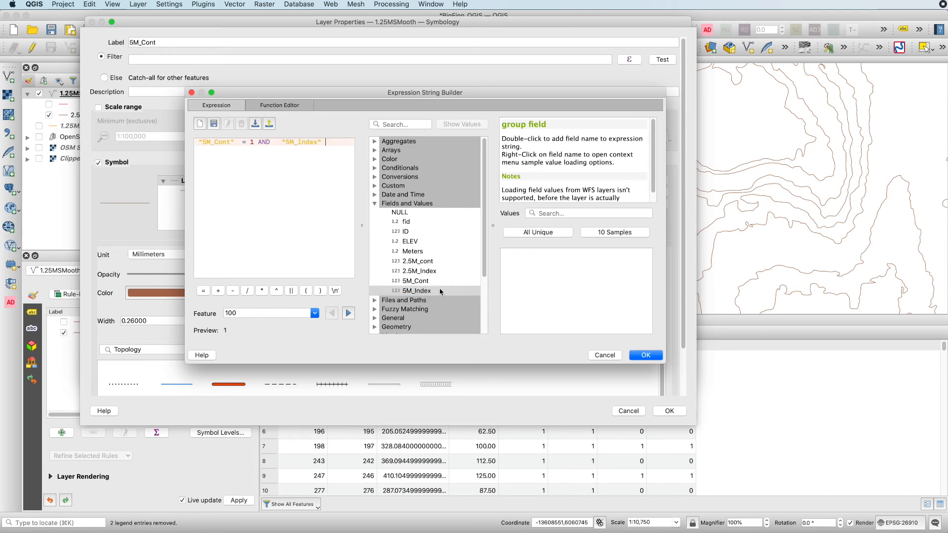
pyautogui.write('=0')
pyautogui.click(646, 355)
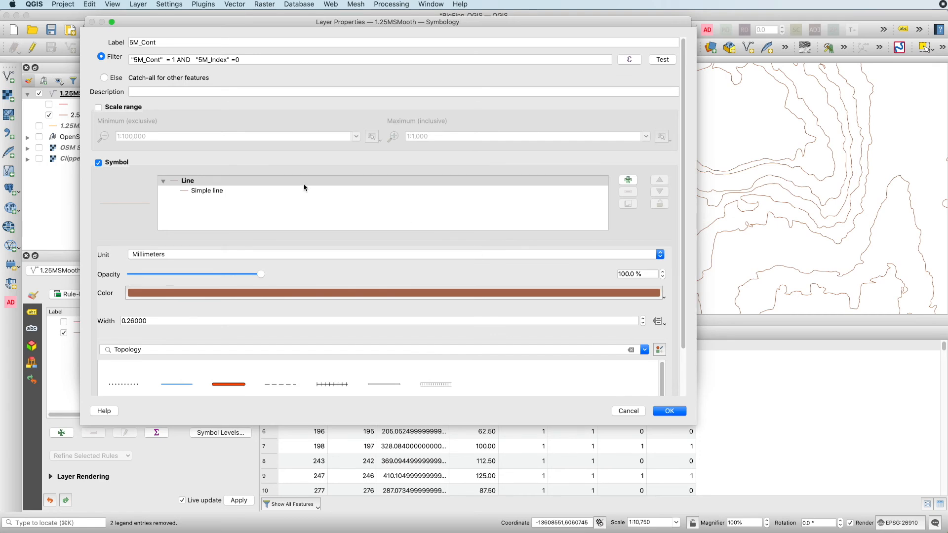
pyautogui.click(660, 410)
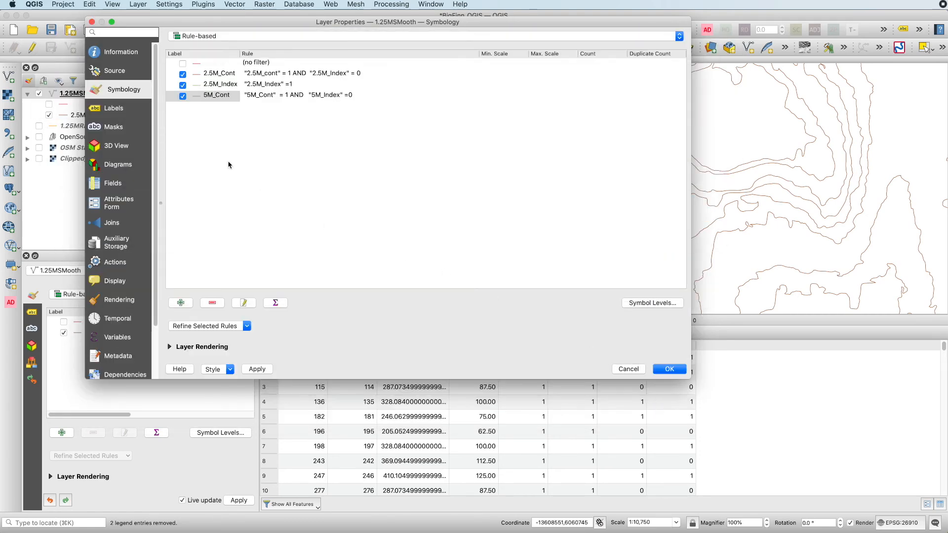
# Step: Add a rule labelled 5MIndex with the filter "5M_Index" =1 built from the layer's field, and accept it
pyautogui.click(181, 303)
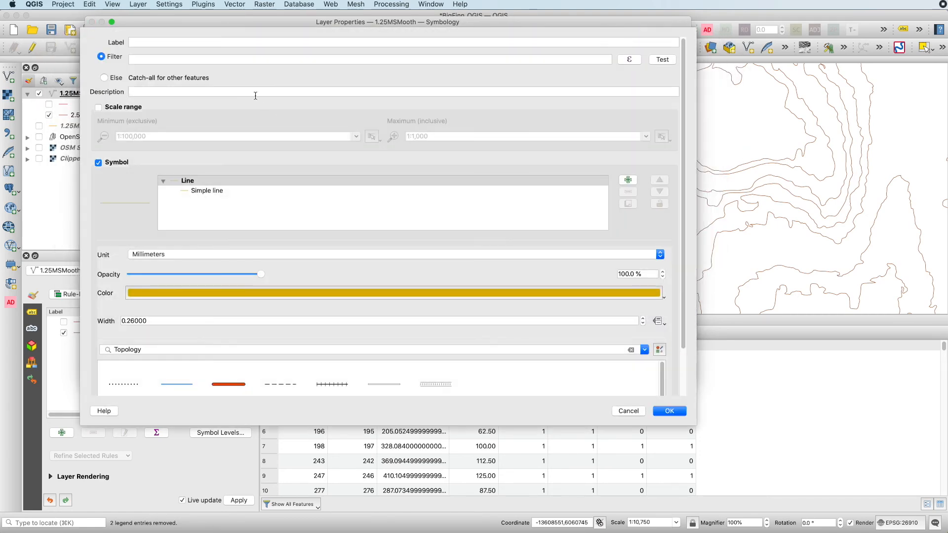
pyautogui.click(190, 44)
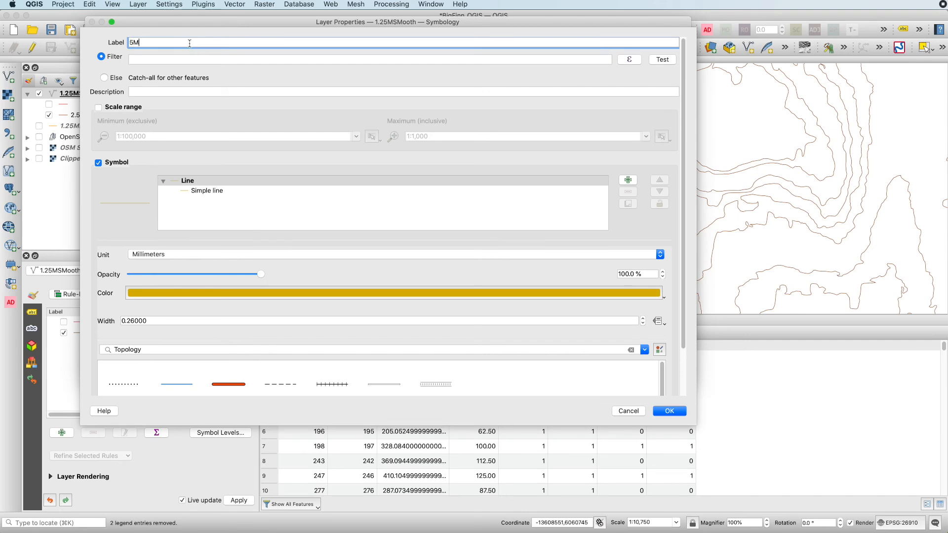
pyautogui.write('5MIndex')
pyautogui.click(630, 59)
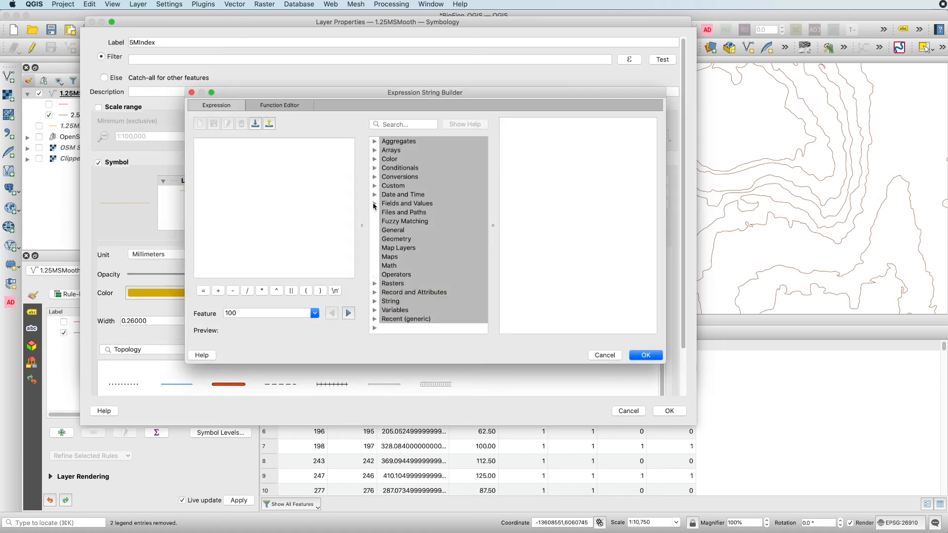
pyautogui.click(374, 203)
pyautogui.doubleClick(417, 291)
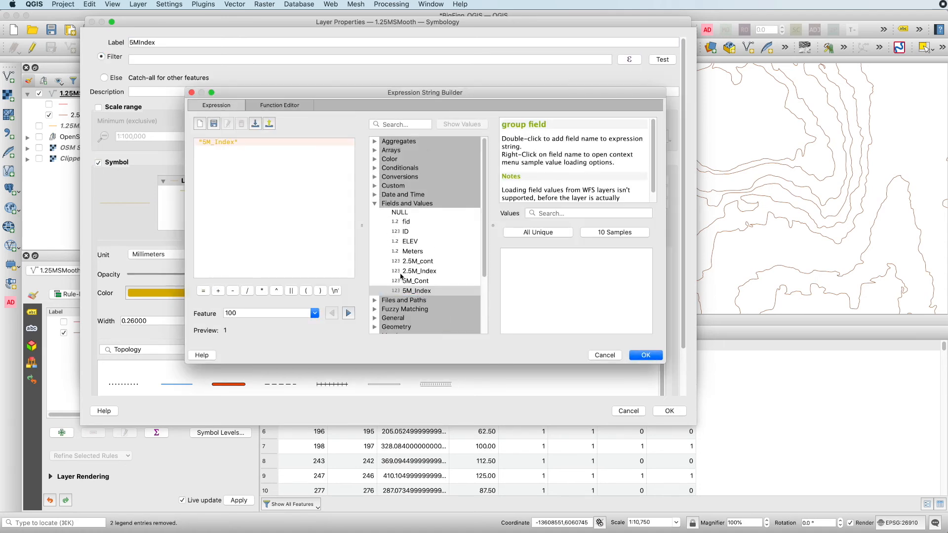
pyautogui.write('=1')
pyautogui.click(638, 356)
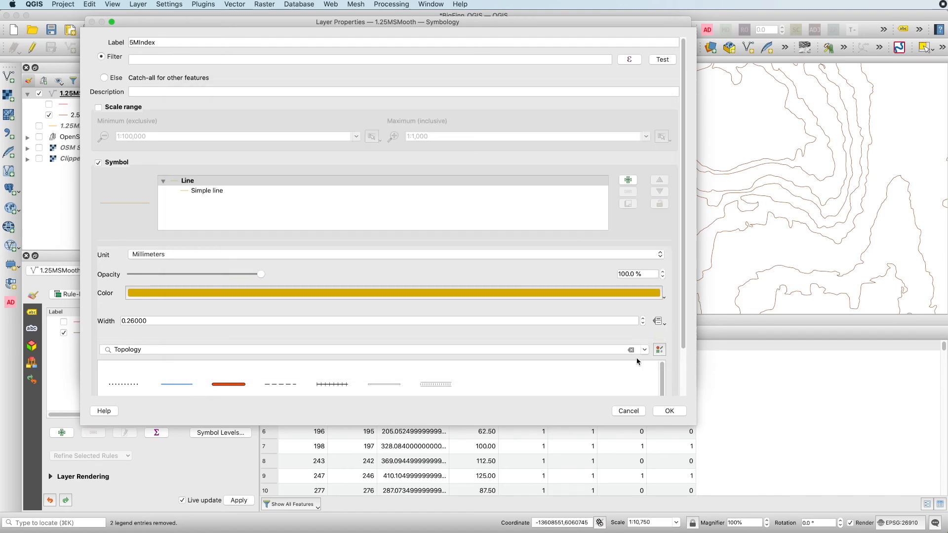
pyautogui.click(670, 412)
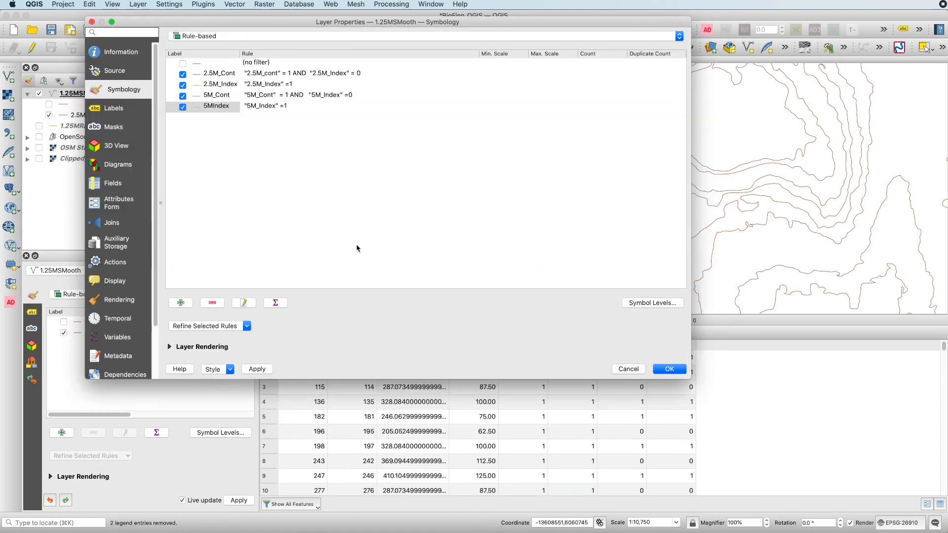
# Step: Apply the rule-based symbology to 1.25MSMooth and turn off all of its labelled contour rules
pyautogui.moveTo(408, 24); pyautogui.dragTo(581, 36)
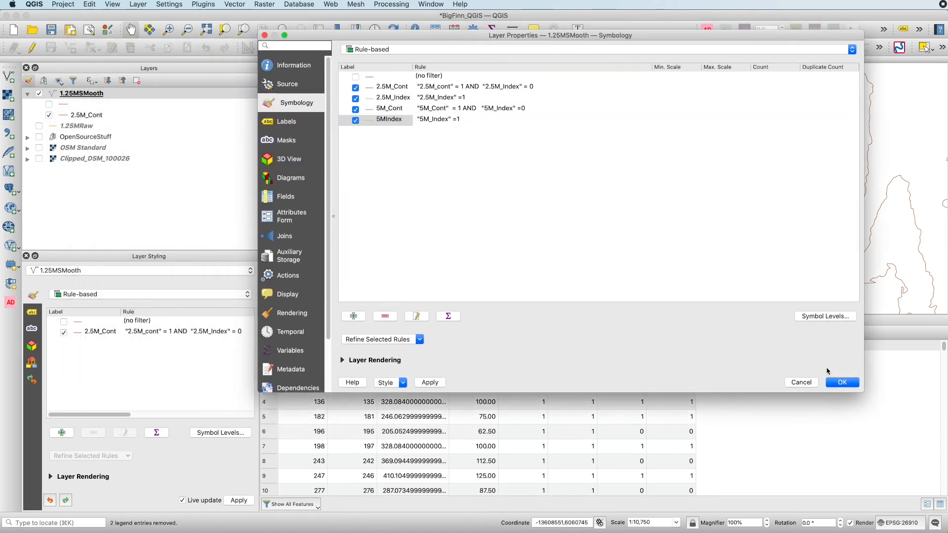
pyautogui.click(841, 382)
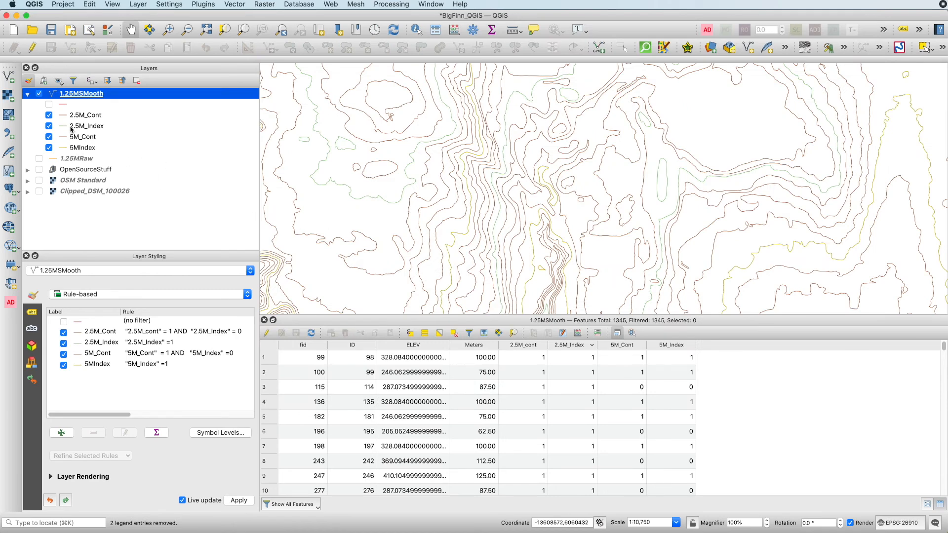
pyautogui.click(48, 125)
pyautogui.click(48, 136)
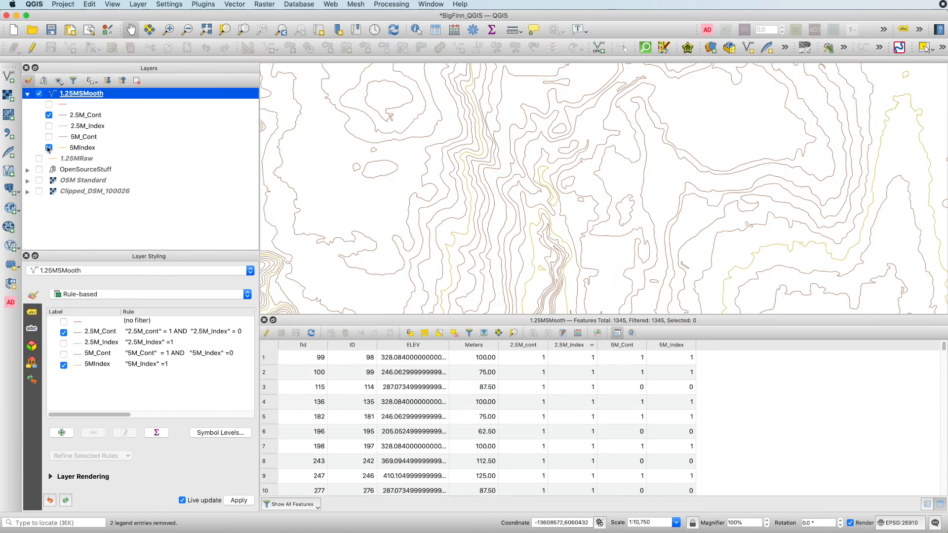
pyautogui.click(49, 147)
pyautogui.click(49, 115)
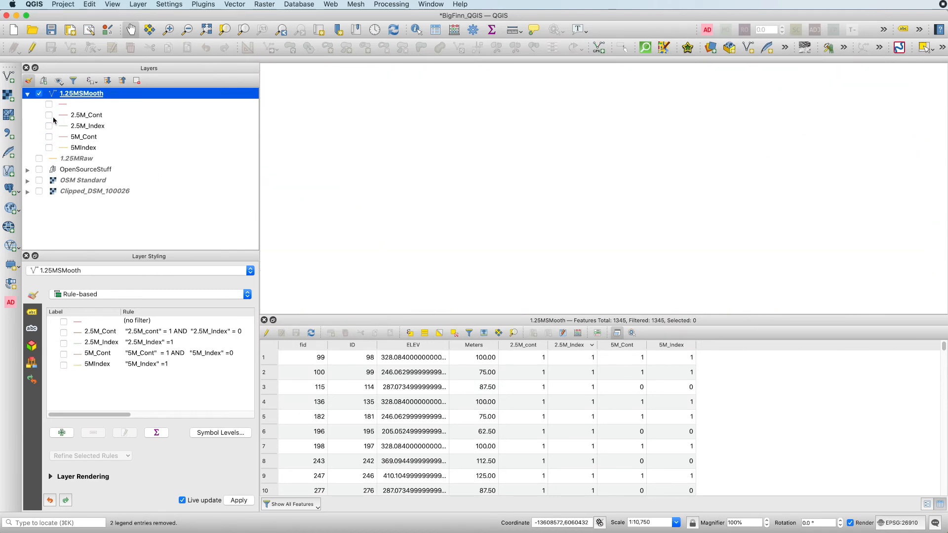
# Step: Preview the unfiltered contours alone, and the 2.5M_Cont rule with and without 2.5M_Index, then hide them all again
pyautogui.click(49, 104)
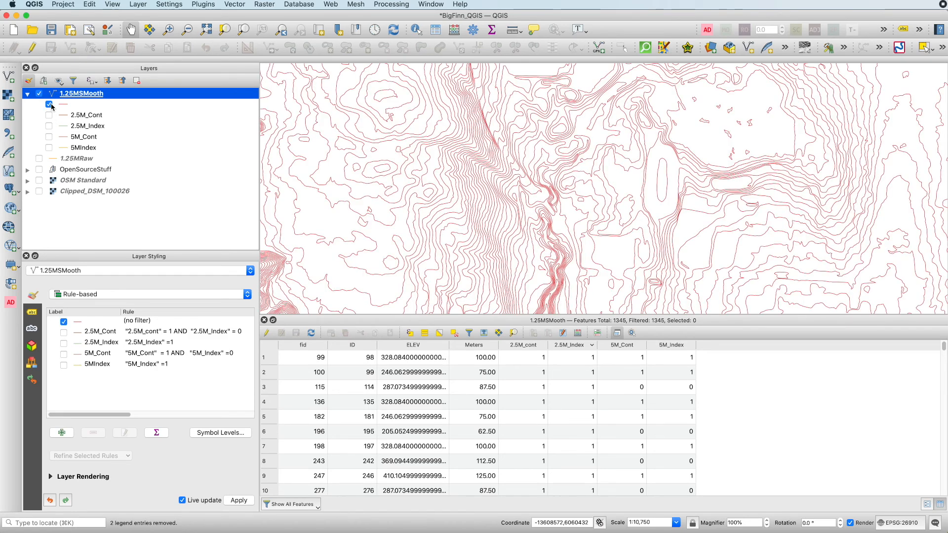
pyautogui.click(49, 104)
pyautogui.click(49, 115)
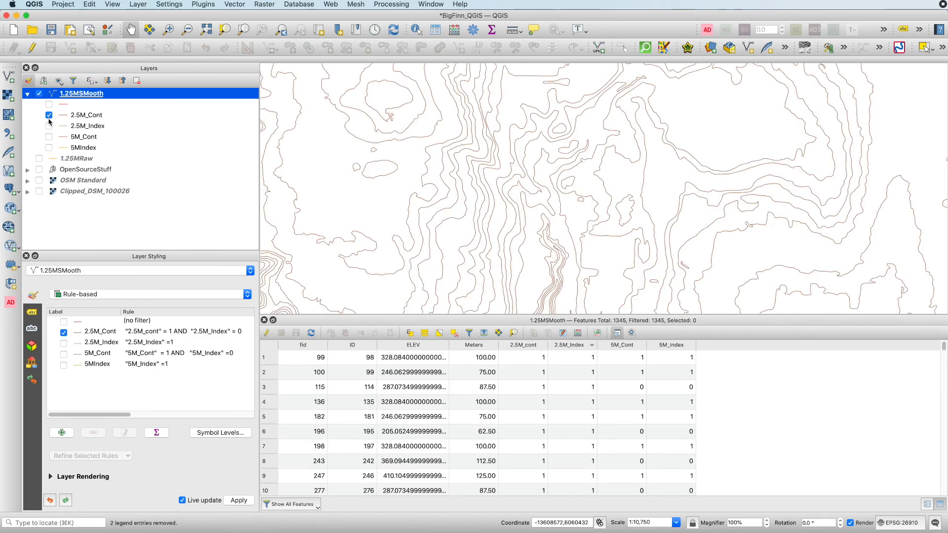
pyautogui.click(49, 126)
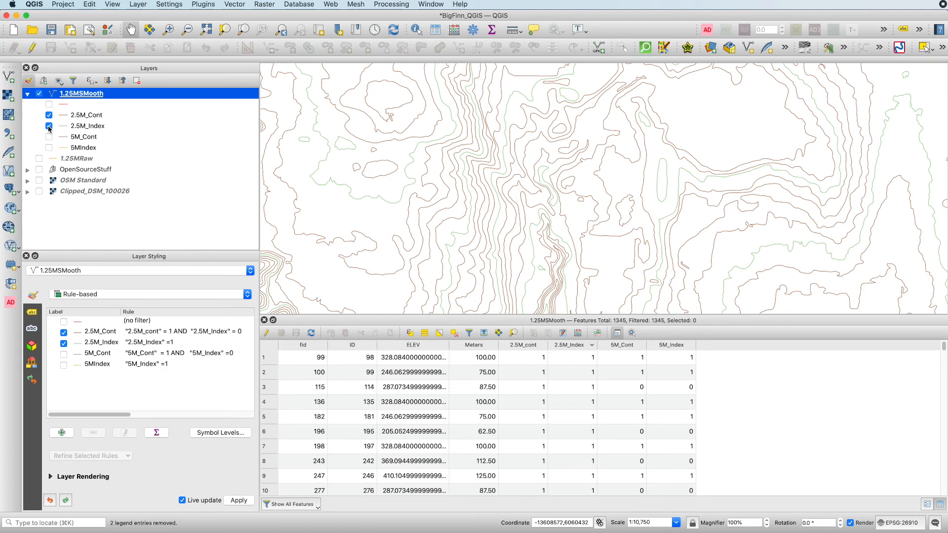
pyautogui.click(49, 126)
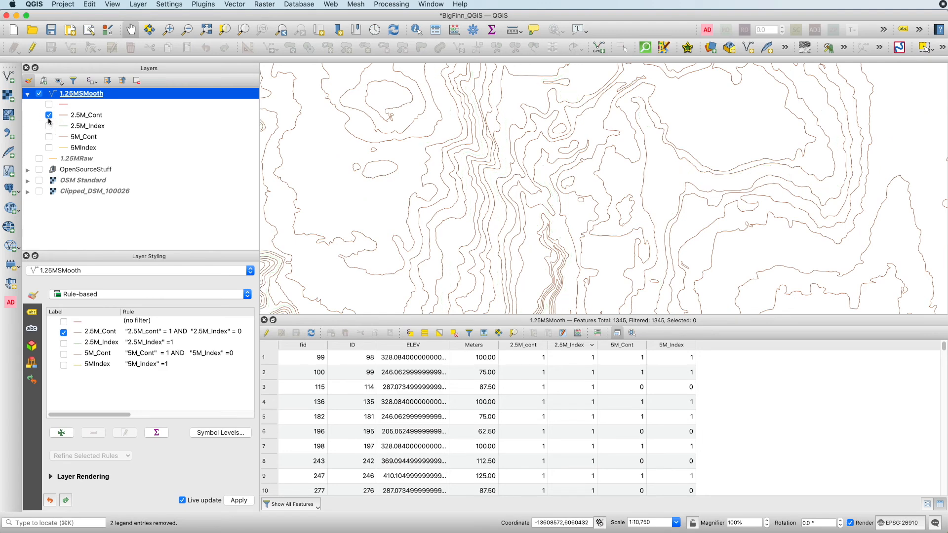
pyautogui.click(49, 116)
# Step: Show the 5M_Cont and 5MIndex rules together and examine the 5 m contours across the map at different scales
pyautogui.click(49, 137)
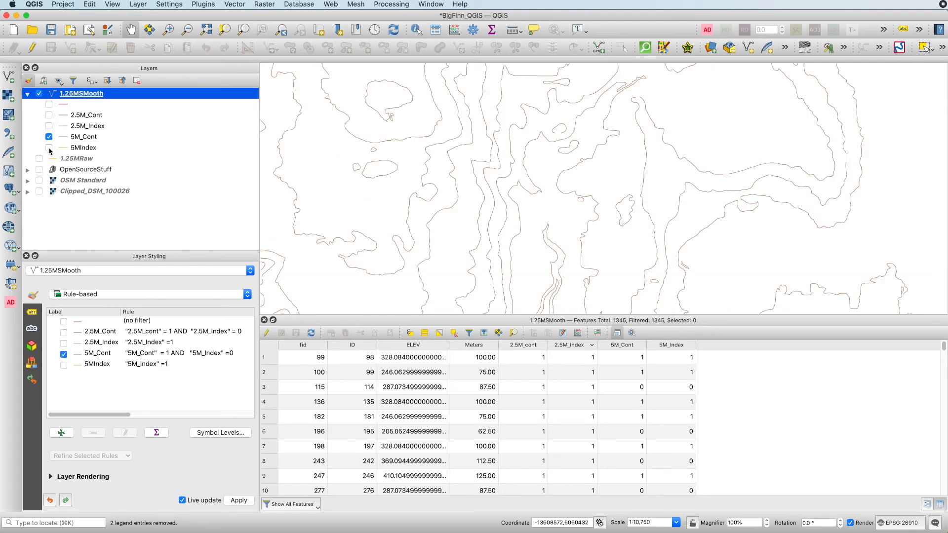
pyautogui.click(49, 148)
pyautogui.scroll(-2, 685, 201)
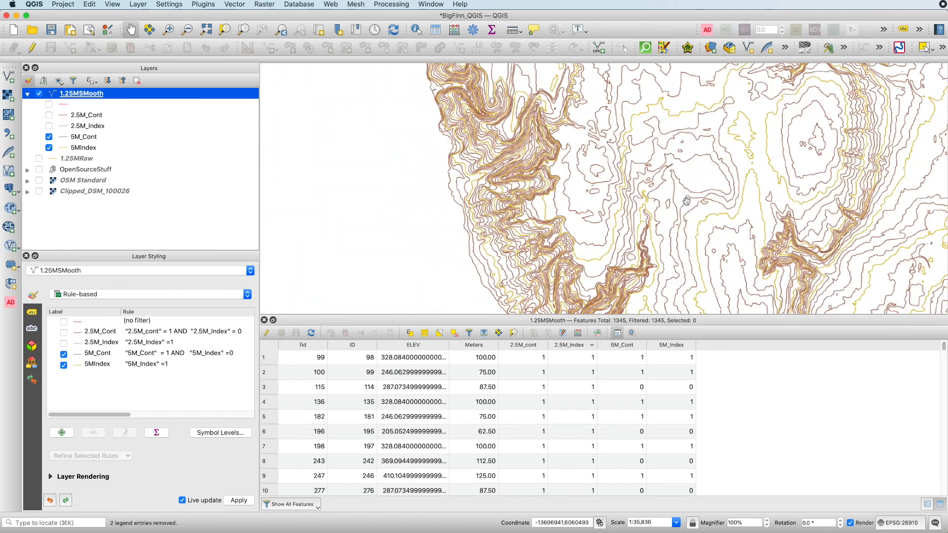
pyautogui.moveTo(762, 194); pyautogui.dragTo(607, 187)
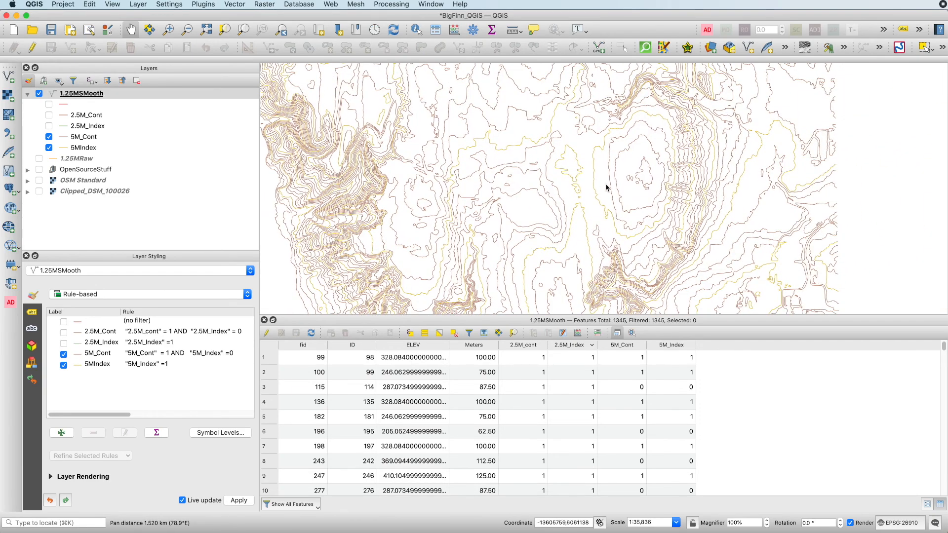
pyautogui.scroll(-1, 607, 188)
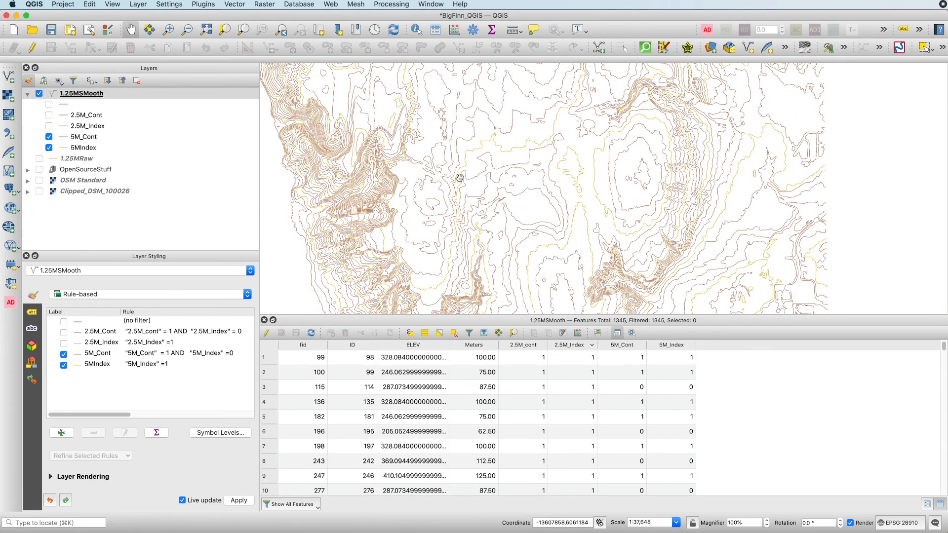
pyautogui.scroll(5, 508, 156)
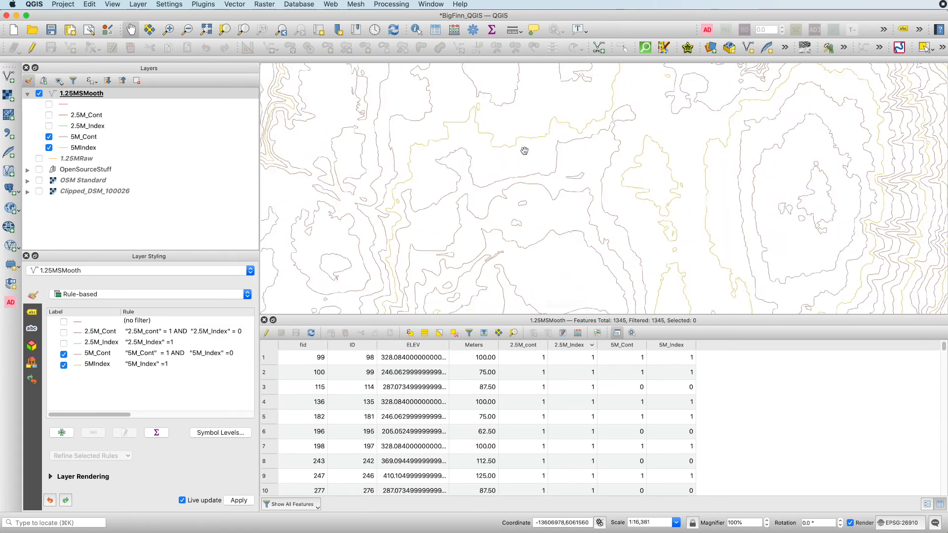
pyautogui.scroll(-1, 524, 150)
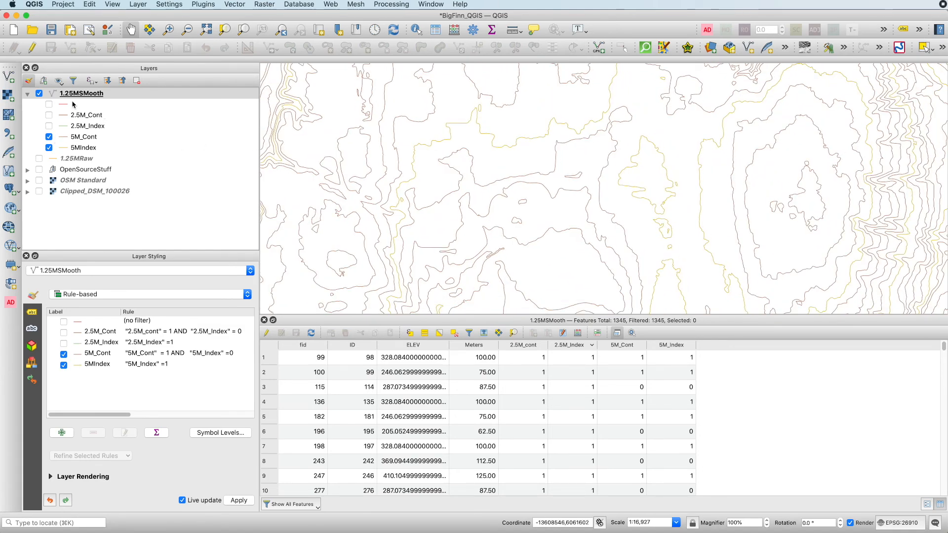
# Step: Turn off 5M_Cont and 5MIndex and draw only the 2.5M_Cont rule, with the whole contour extent in view
pyautogui.click(51, 136)
pyautogui.click(49, 147)
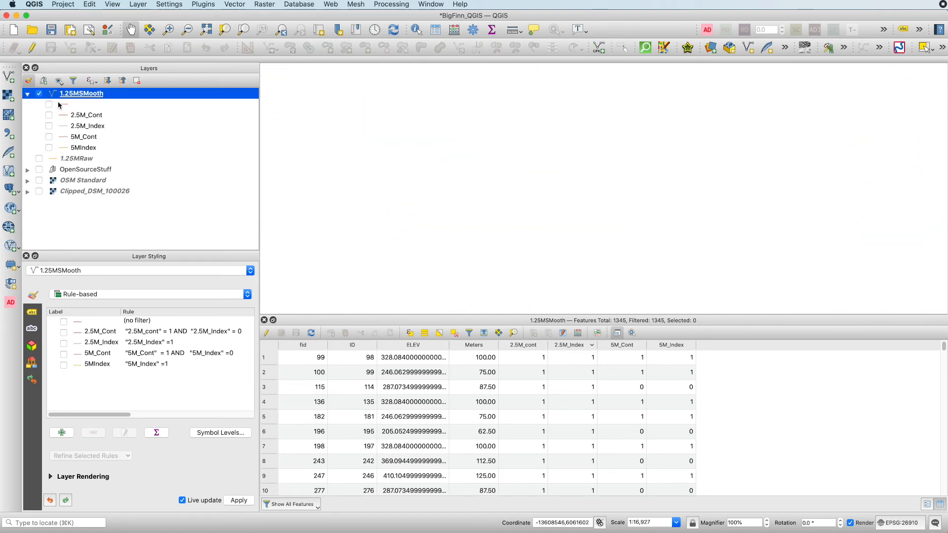
pyautogui.click(71, 116)
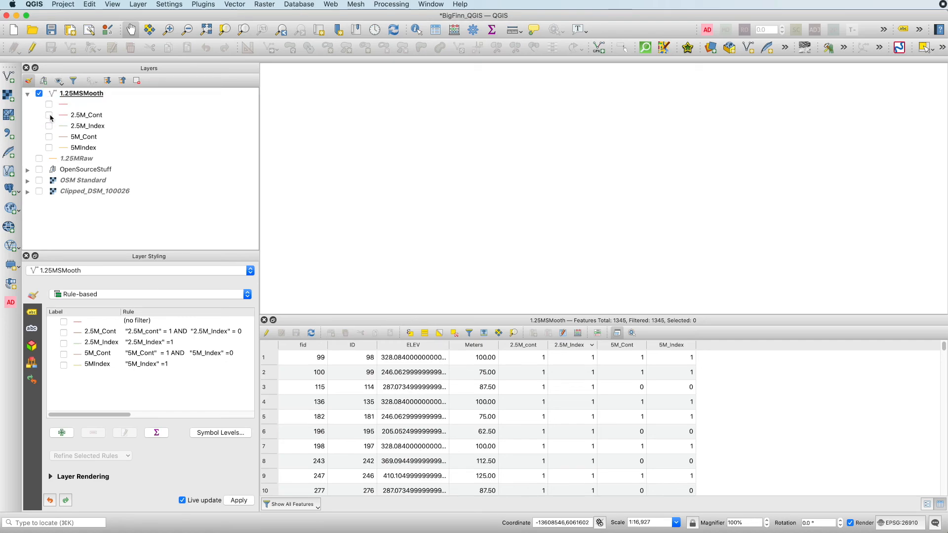
pyautogui.click(49, 115)
pyautogui.scroll(-3, 403, 145)
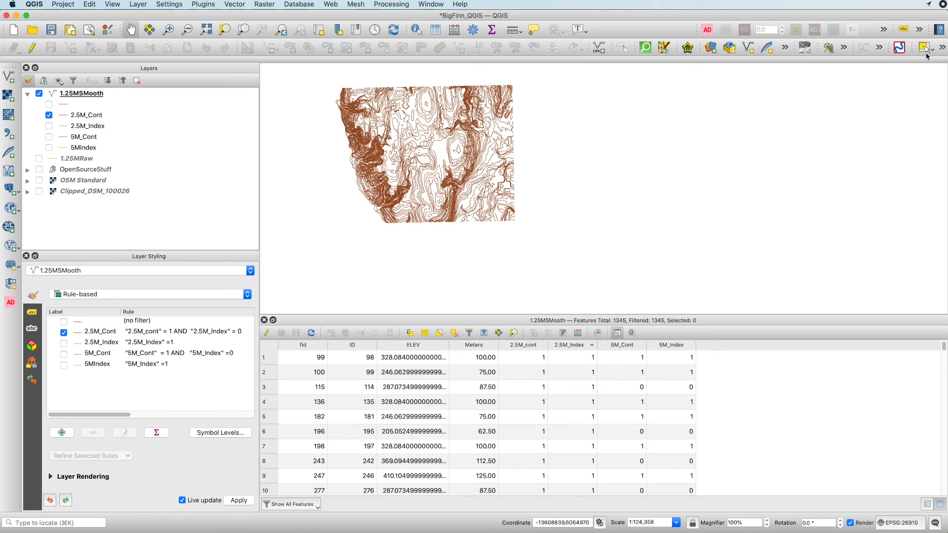
# Step: Select all the displayed 2.5M_Cont contours of 1.25MSMooth by enclosing the whole contour extent on the map
pyautogui.click(930, 51)
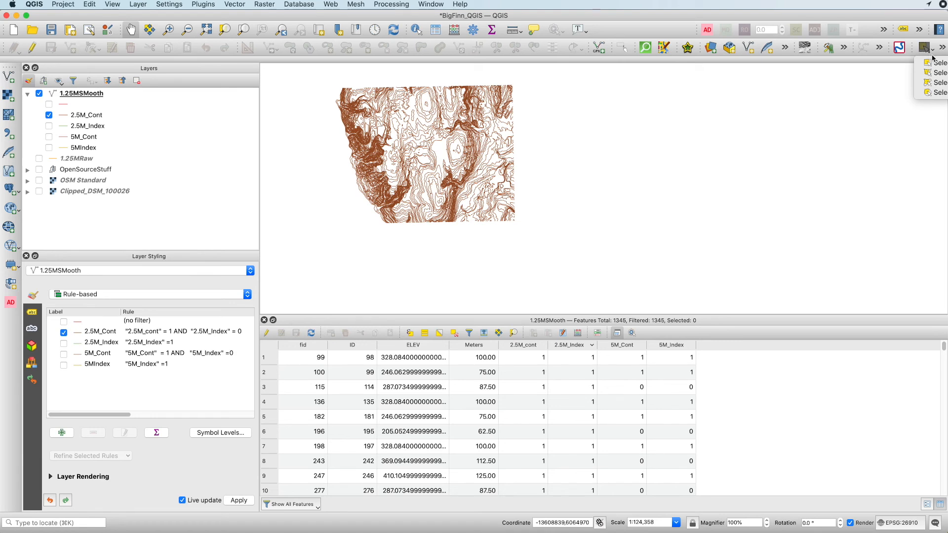
pyautogui.click(935, 63)
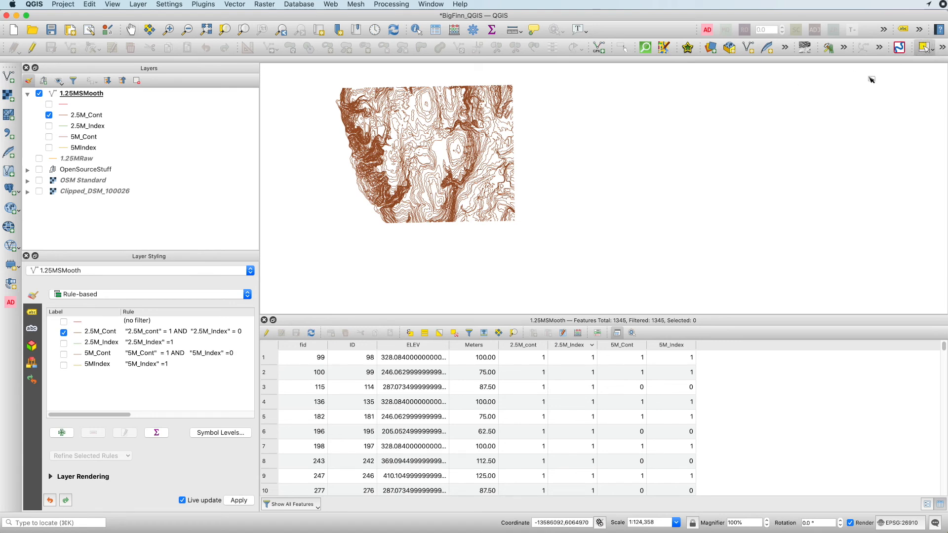
pyautogui.moveTo(320, 73); pyautogui.dragTo(622, 252)
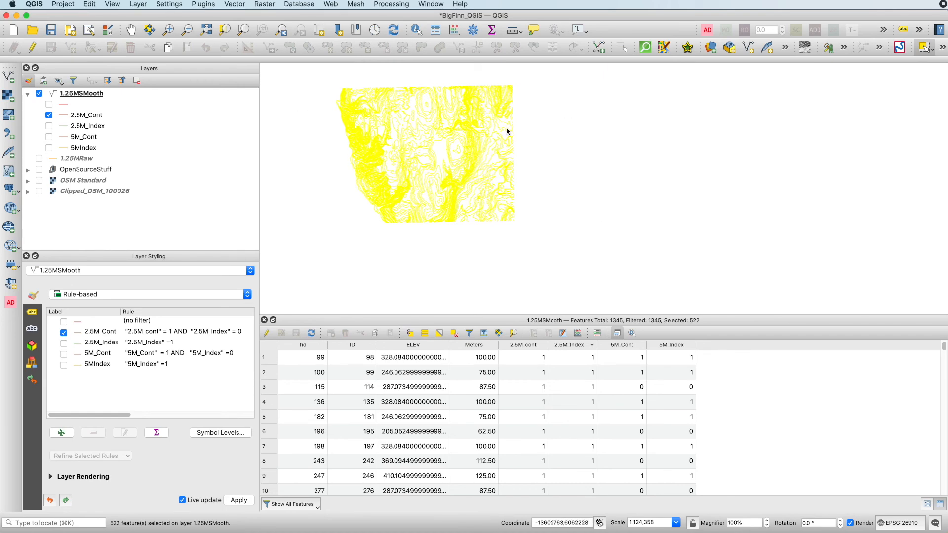
# Step: Export the selected 1.25MSMooth contours as an ESRI Shapefile named 2.5M_Cont_26910 in the Contours folder, one level above WorkingDirectory
pyautogui.rightClick(77, 117)
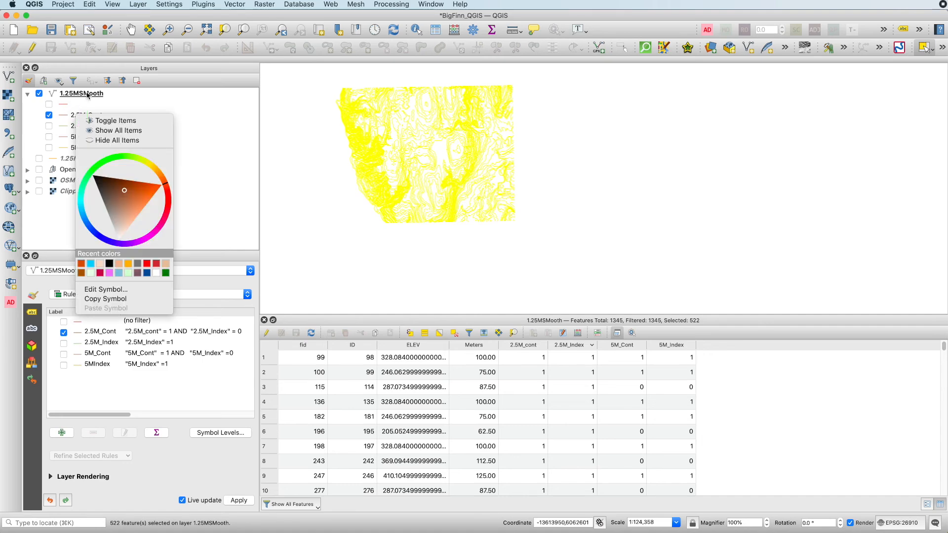
pyautogui.rightClick(87, 95)
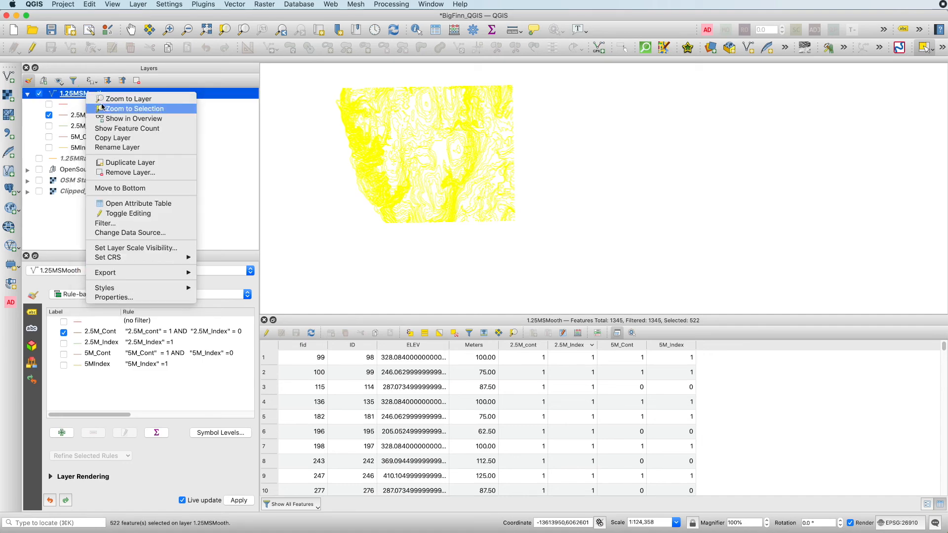
pyautogui.moveTo(173, 277)
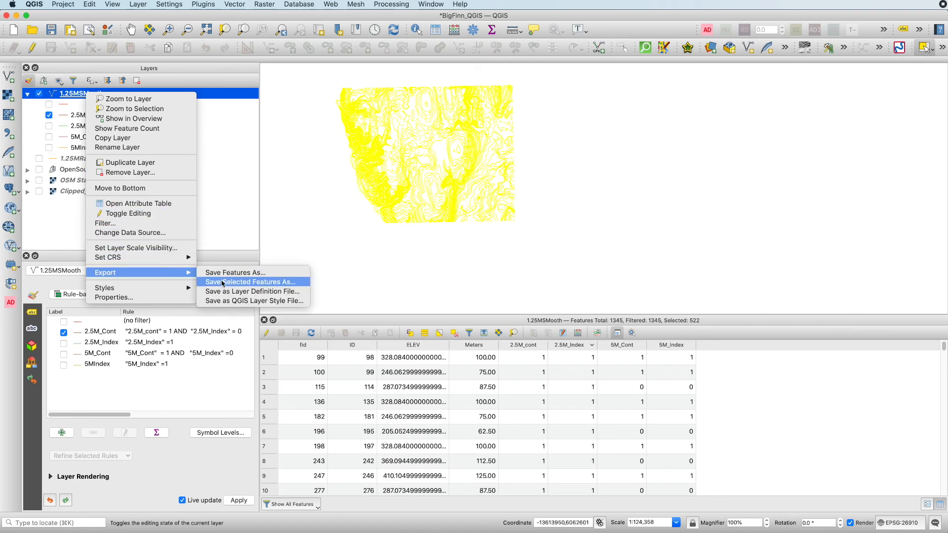
pyautogui.click(269, 281)
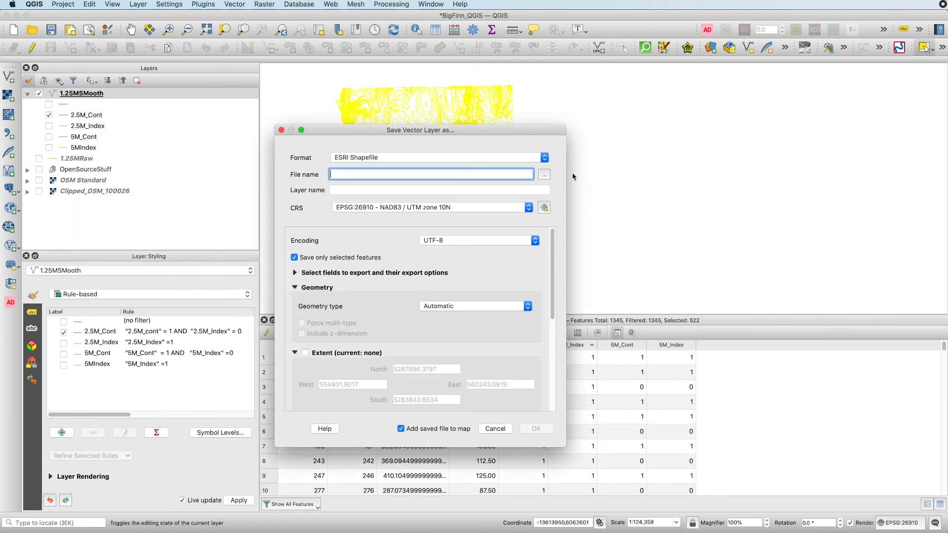
pyautogui.click(544, 175)
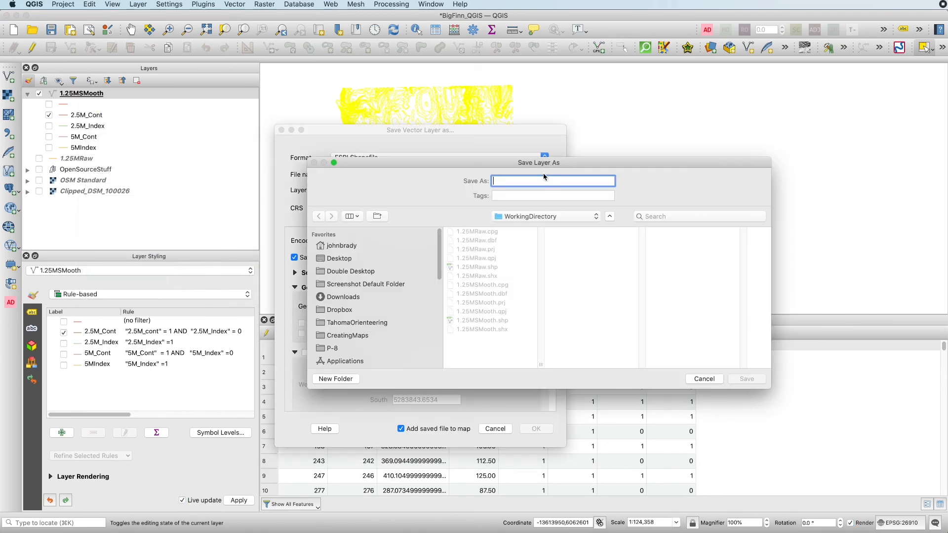
pyautogui.click(545, 213)
pyautogui.click(523, 234)
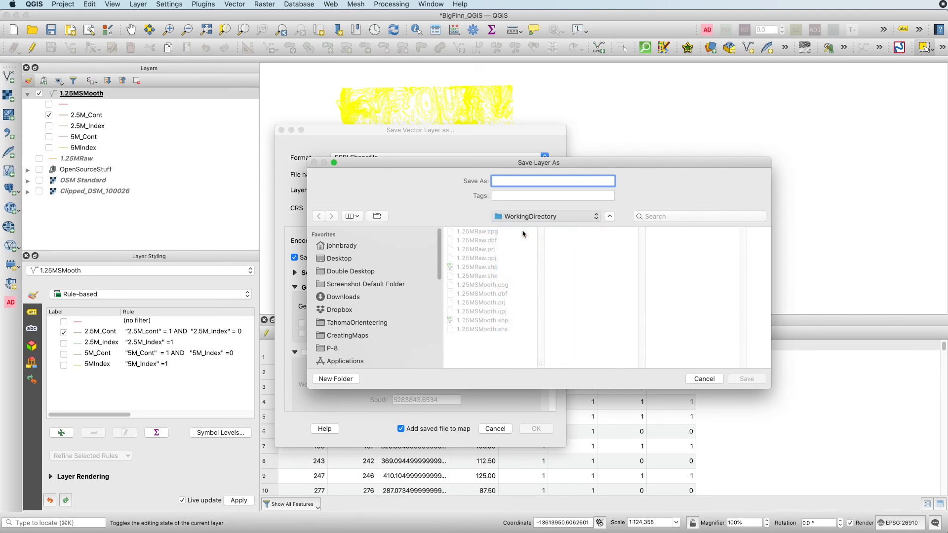
pyautogui.click(673, 263)
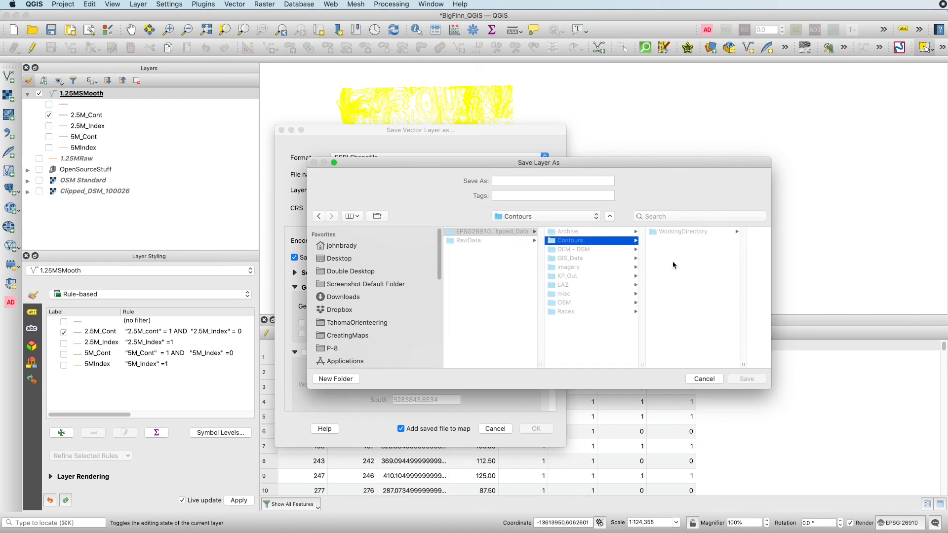
pyautogui.click(565, 181)
pyautogui.write('2.5M_Cont_26910')
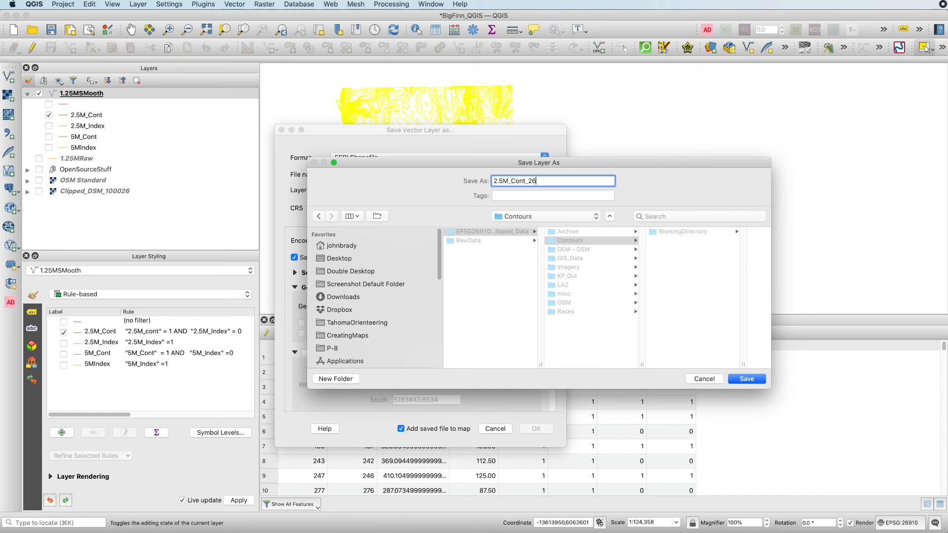
pyautogui.click(749, 379)
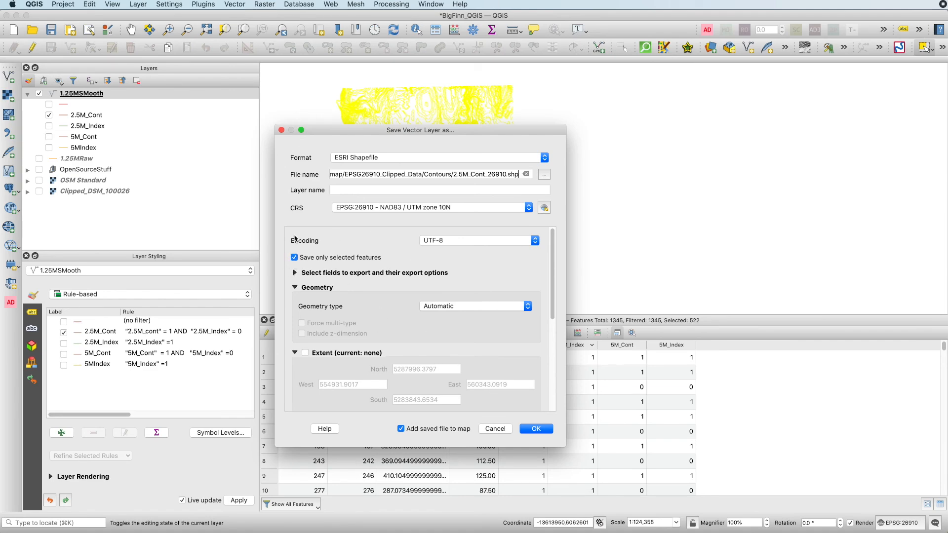
pyautogui.click(526, 429)
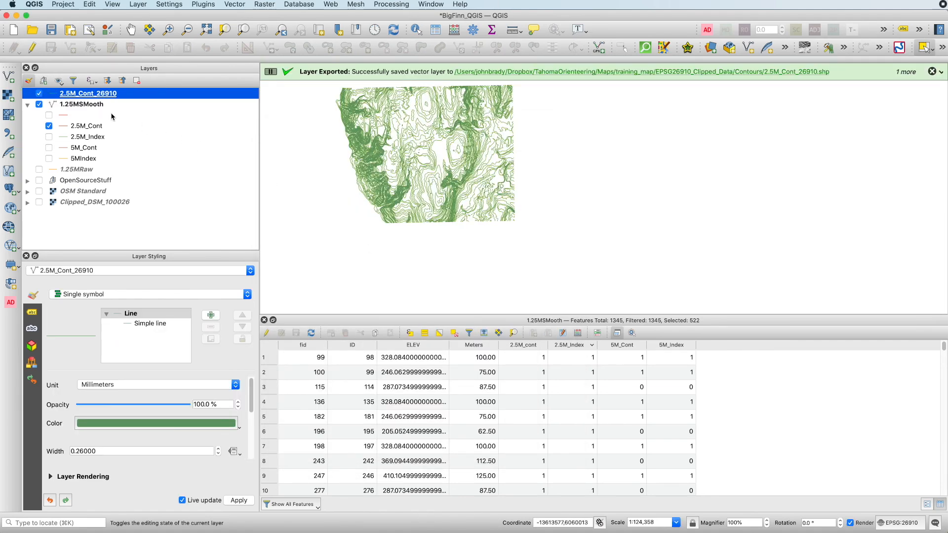
pyautogui.rightClick(83, 95)
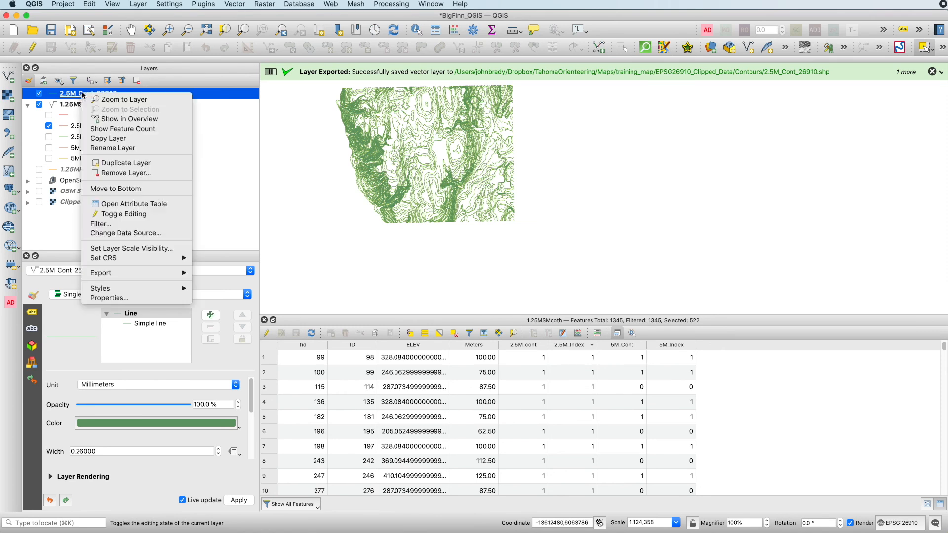
pyautogui.click(134, 174)
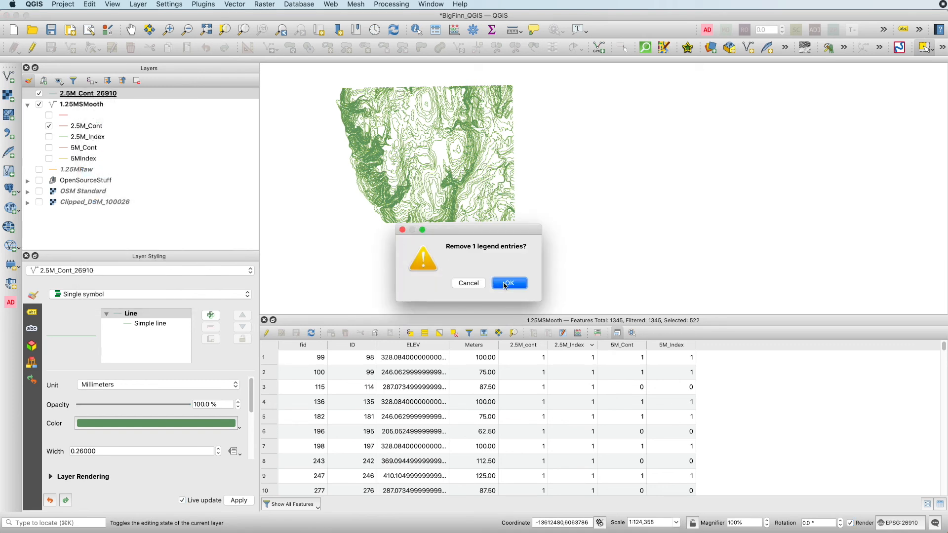
pyautogui.click(505, 286)
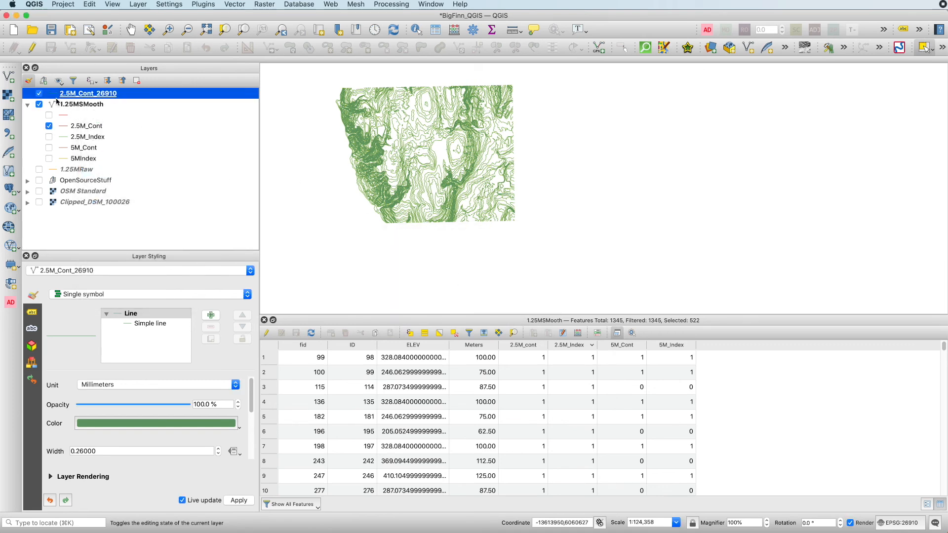
# Step: Turn off the 2.5M_Cont rule of 1.25MSMooth and display its 2.5M_Index rule instead
pyautogui.click(82, 105)
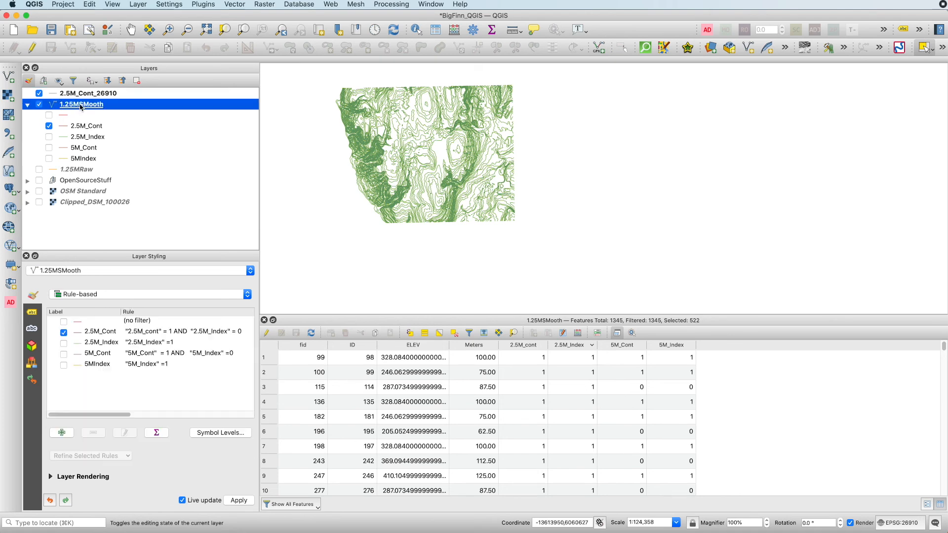
pyautogui.click(49, 126)
pyautogui.click(49, 137)
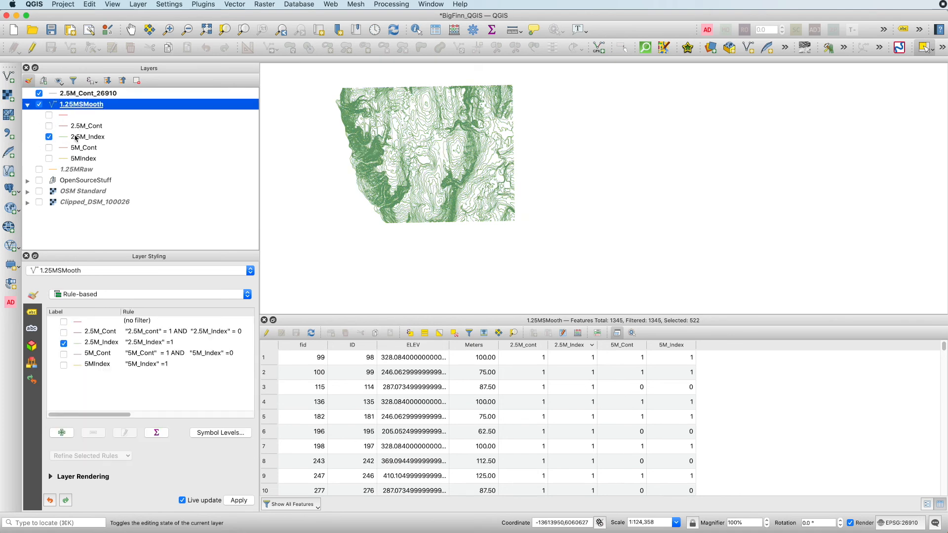
# Step: Move the selection toolbar to the upper toolbar row so all its tools are reachable, and deselect all features
pyautogui.click(934, 50)
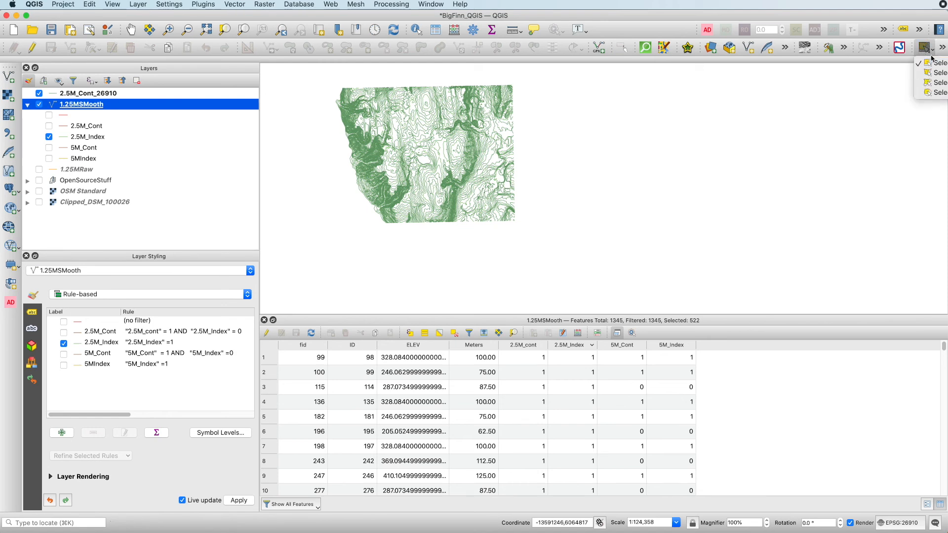
pyautogui.click(914, 51)
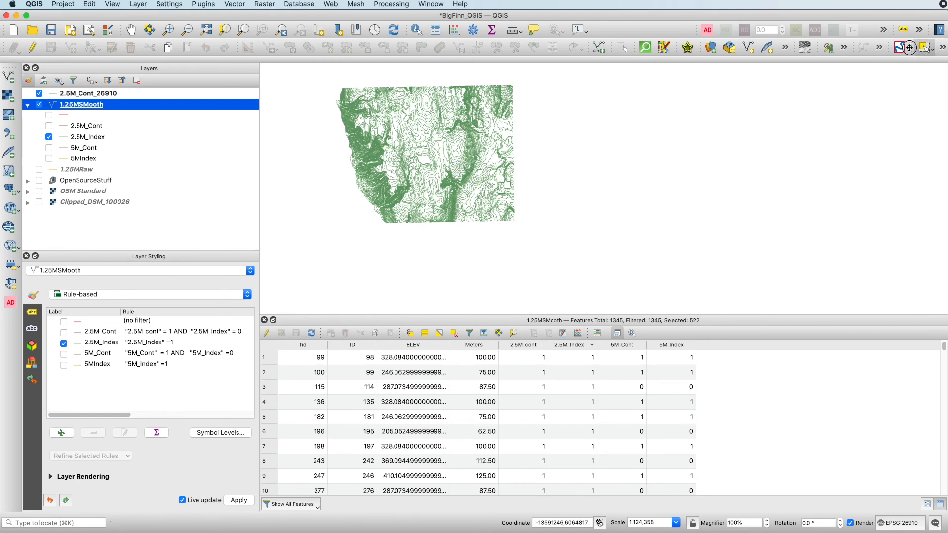
pyautogui.moveTo(913, 47); pyautogui.dragTo(652, 31)
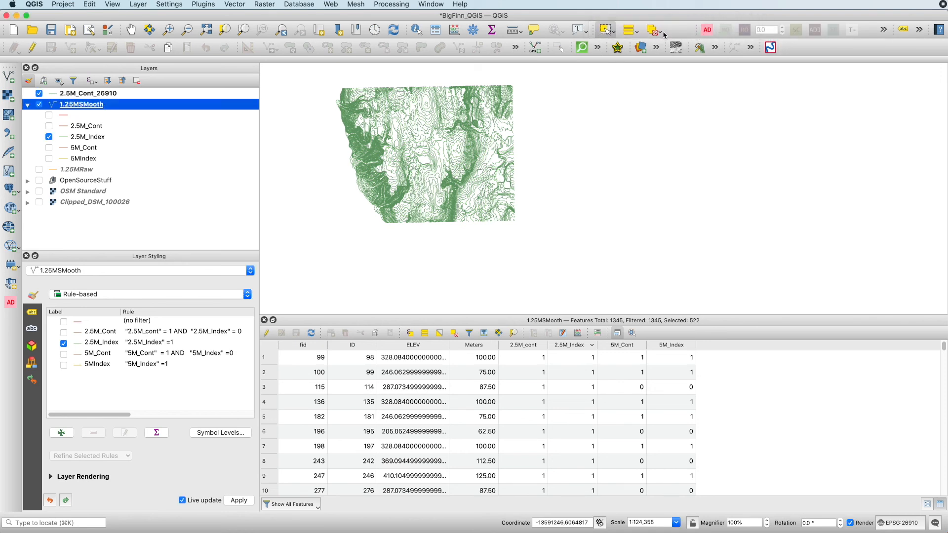
pyautogui.click(652, 31)
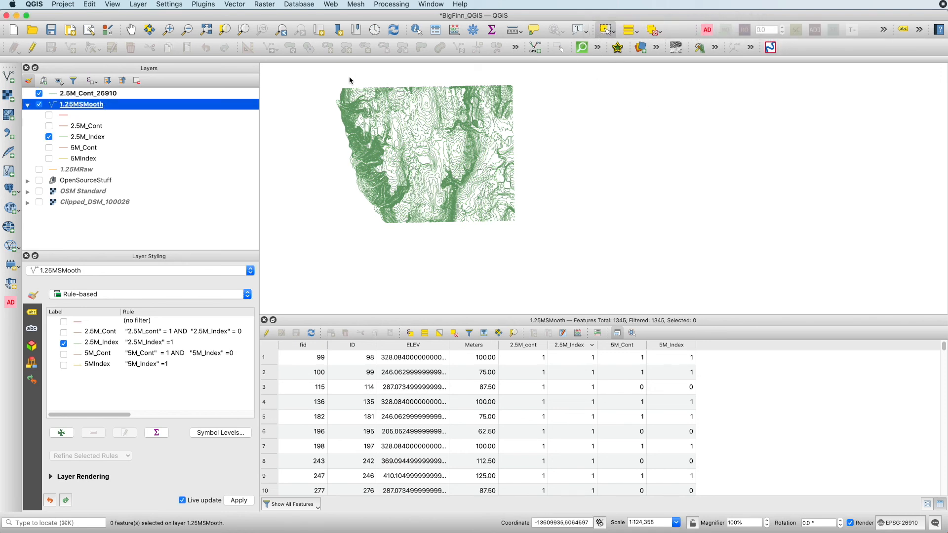
# Step: Hide the exported 2.5M_Cont_26910 layer and select all the displayed 2.5M_Index contours of 1.25MSMooth
pyautogui.click(39, 93)
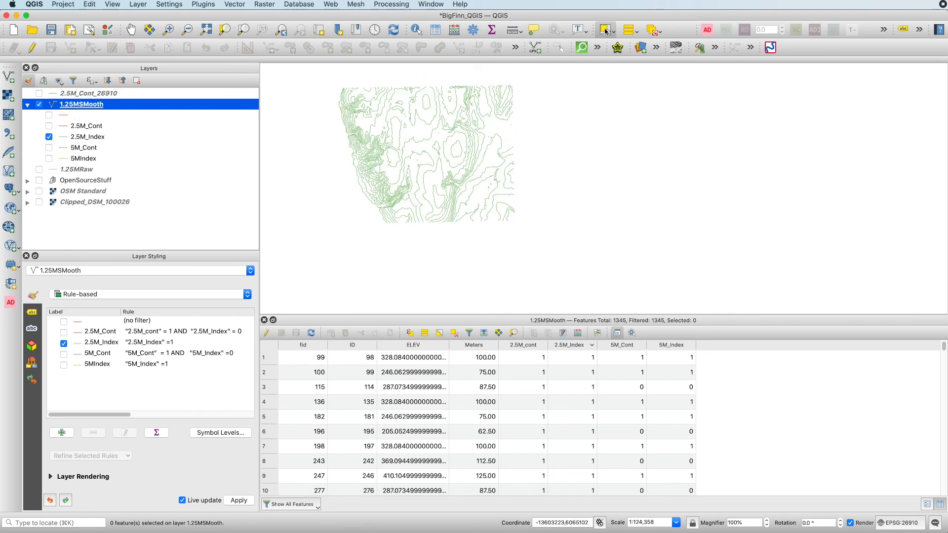
pyautogui.moveTo(313, 79); pyautogui.dragTo(572, 241)
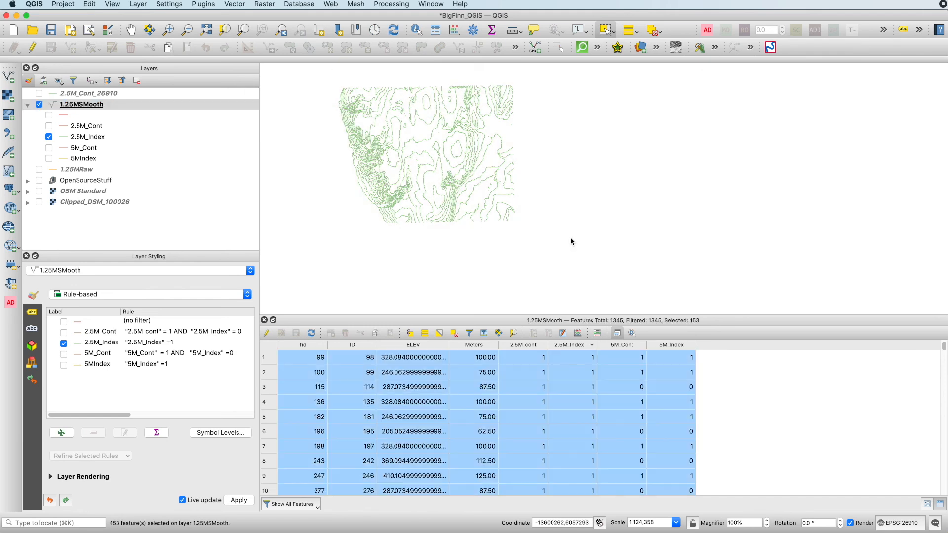
# Step: Export the selected index contours as an ESRI Shapefile named 2.5M_Index_26910 in the Contours folder
pyautogui.rightClick(95, 141)
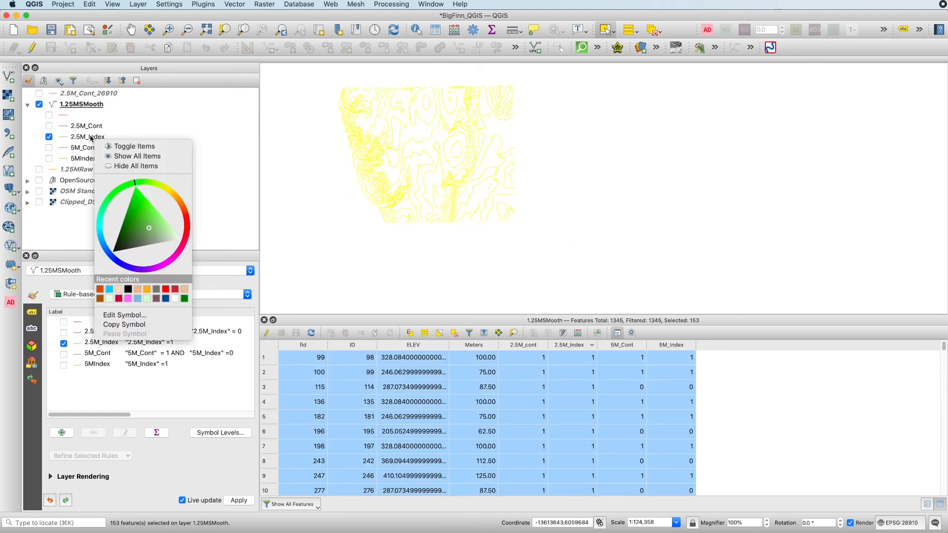
pyautogui.rightClick(73, 105)
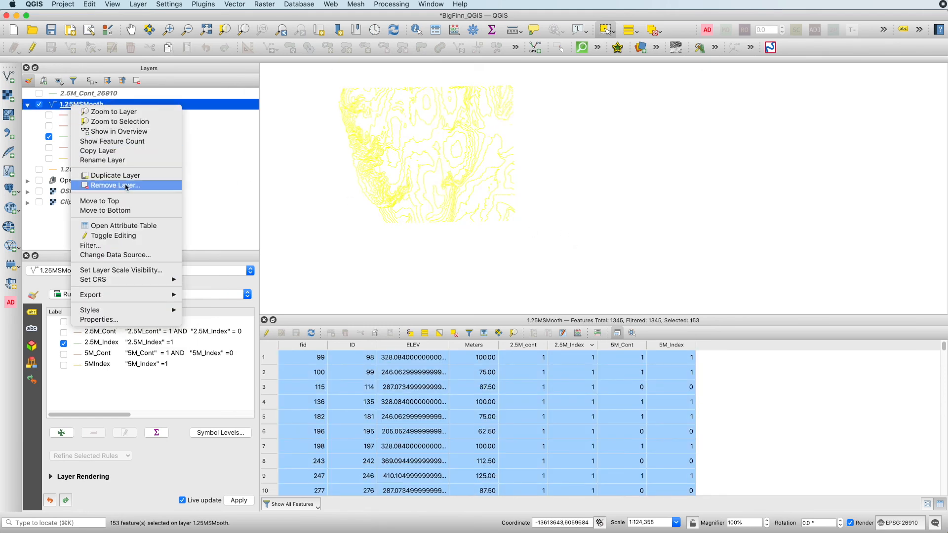
pyautogui.moveTo(163, 296)
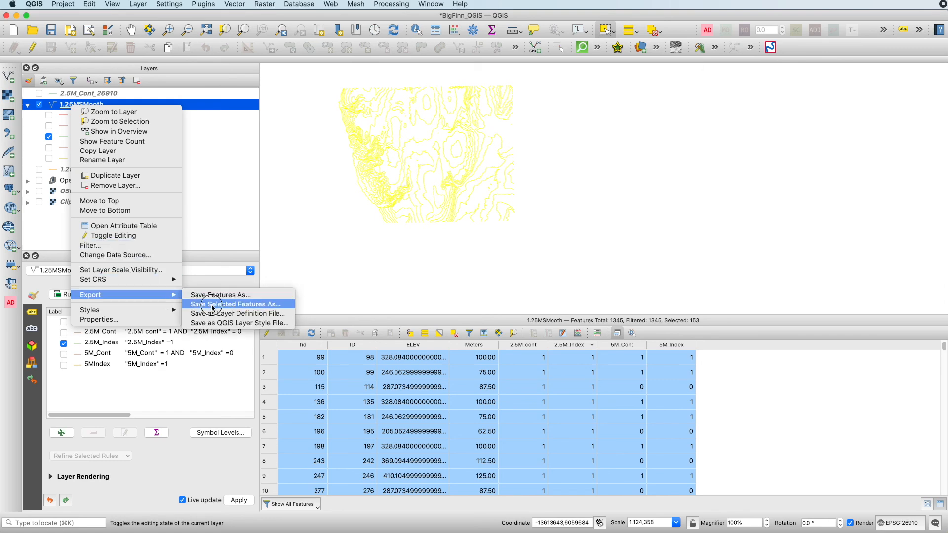
pyautogui.click(212, 305)
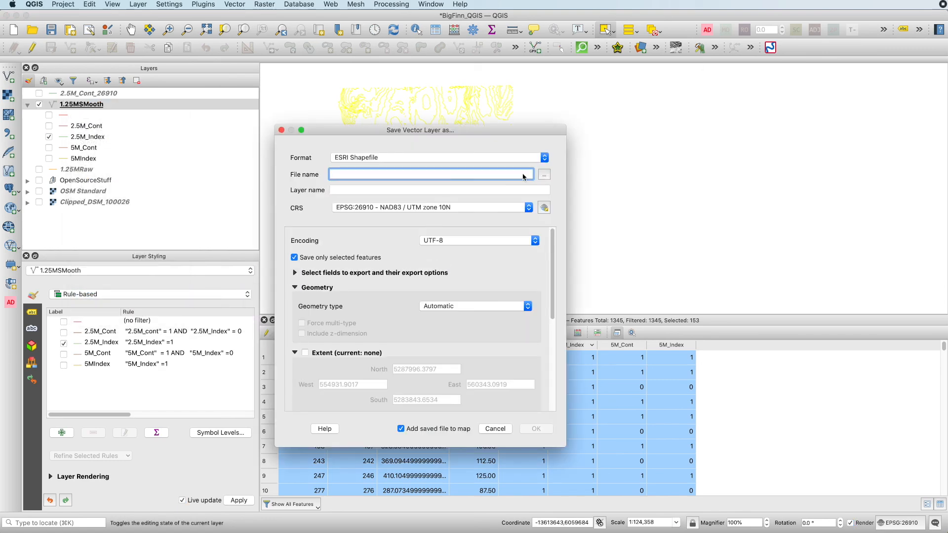
pyautogui.click(548, 174)
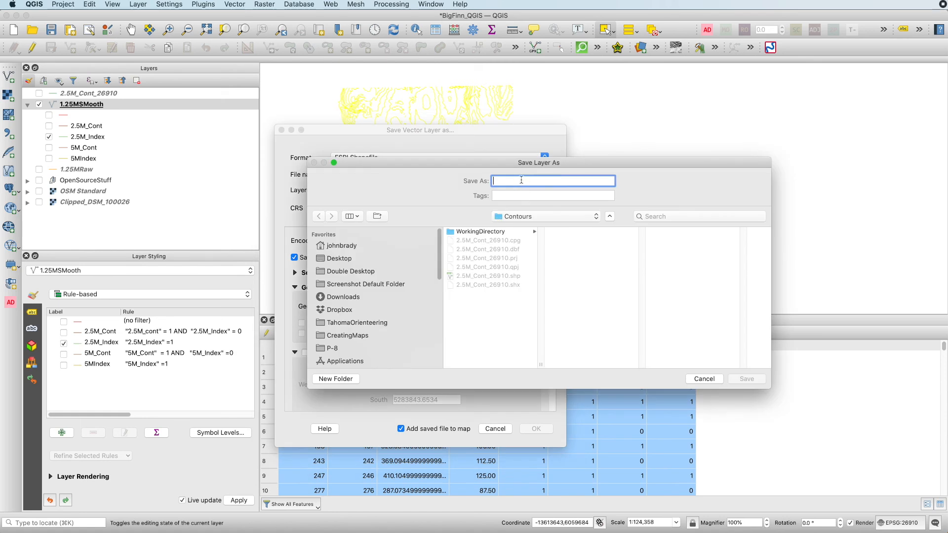
pyautogui.write('2.5M_Index')
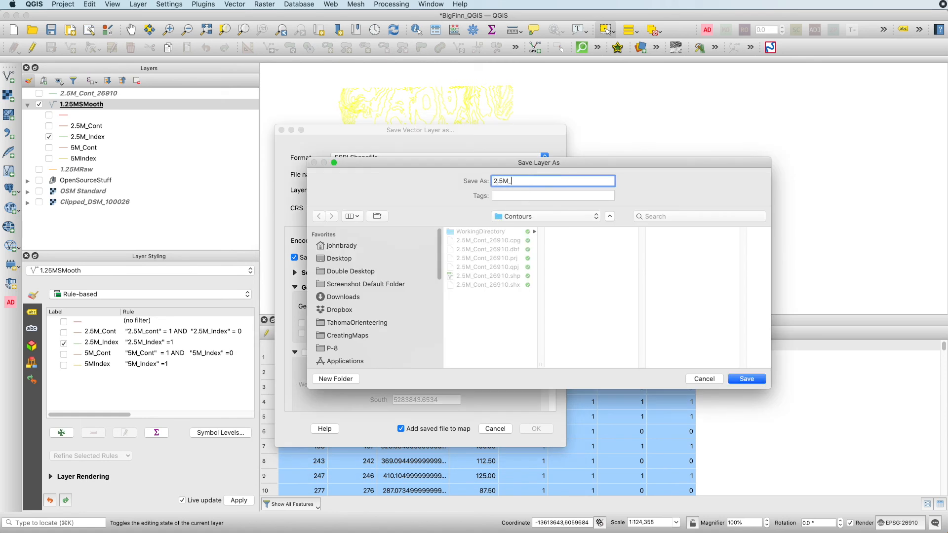
pyautogui.click(735, 379)
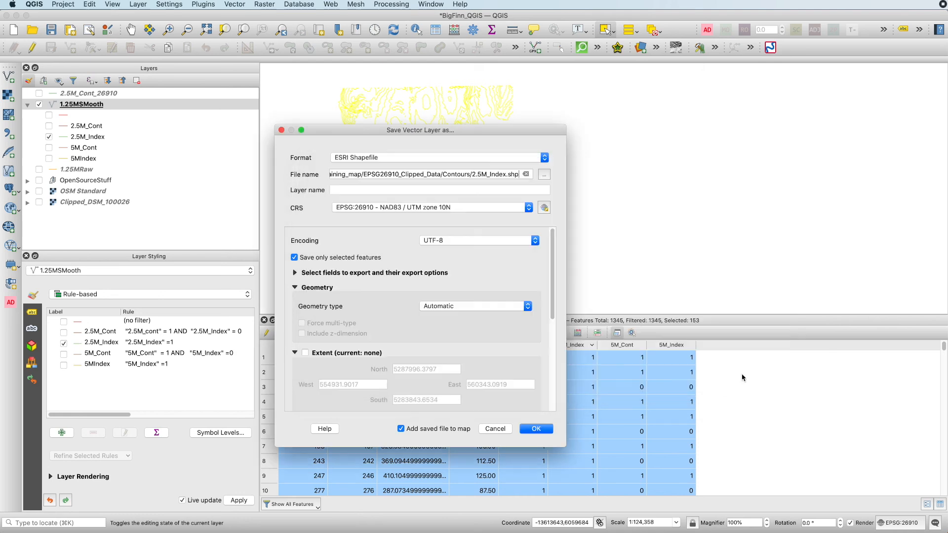
pyautogui.click(508, 177)
pyautogui.write('_26910')
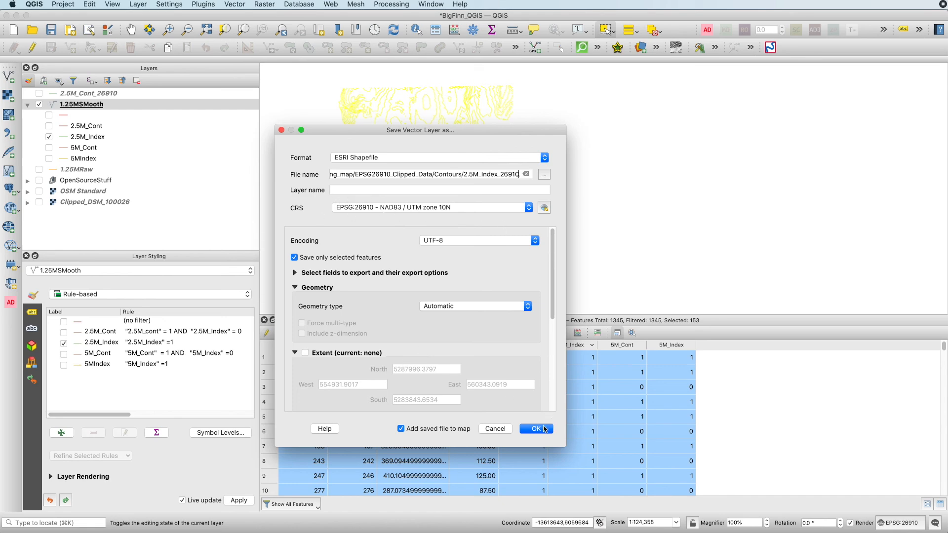
pyautogui.click(529, 429)
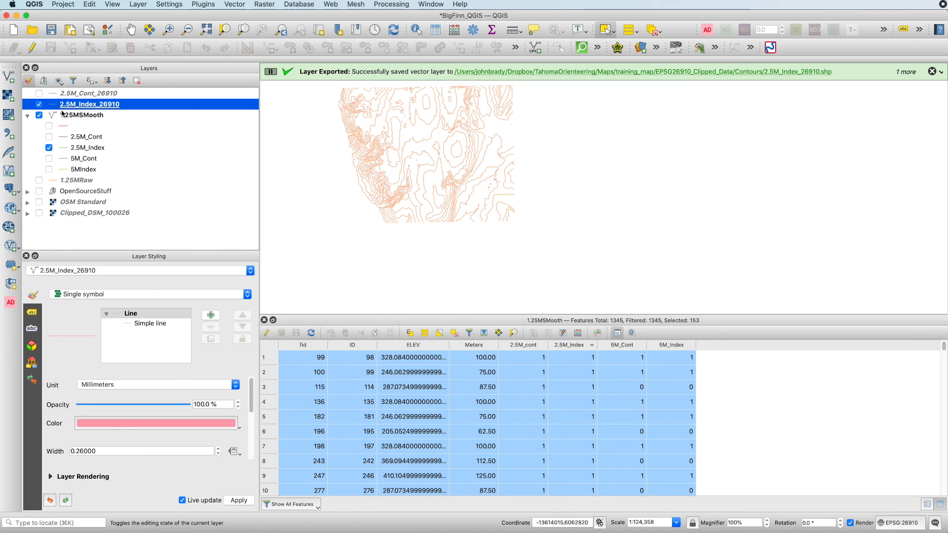
# Step: Show 2.5M_Cont_26910 together with 2.5M_Index_26910 and inspect the exported contours at a closer scale
pyautogui.click(39, 93)
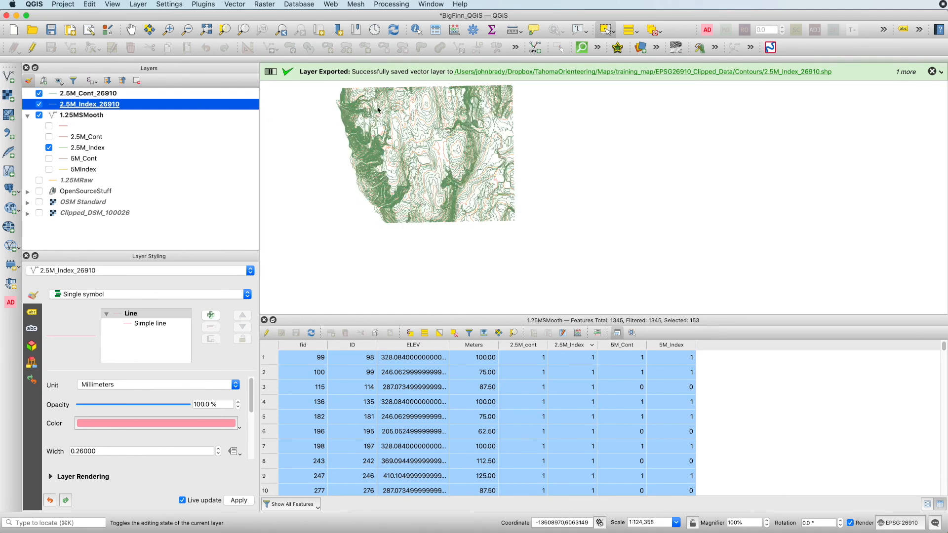
pyautogui.scroll(2, 459, 114)
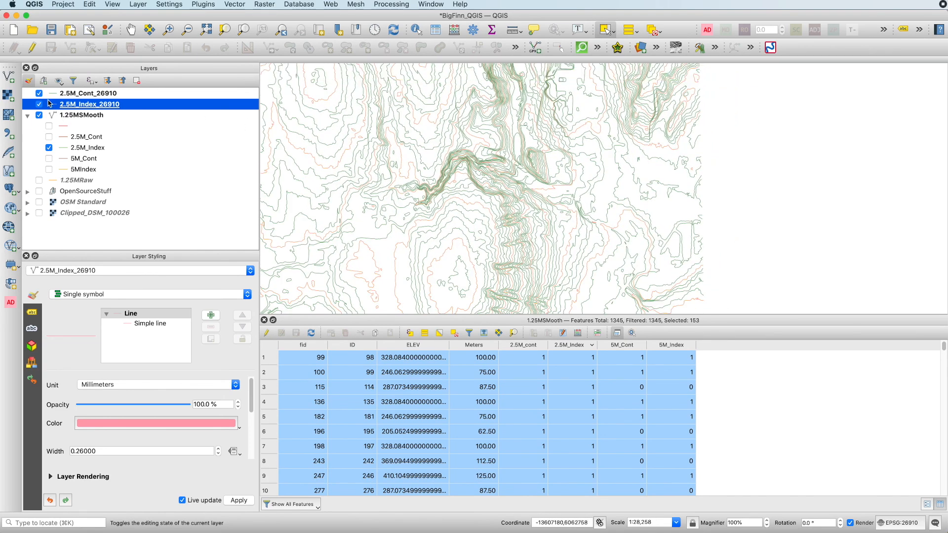
# Step: Hide the exported 2.5M_Cont_26910 and 2.5M_Index_26910 layers and display only the 5M_Cont rule of 1.25MSMooth
pyautogui.click(39, 104)
pyautogui.click(39, 94)
pyautogui.click(49, 147)
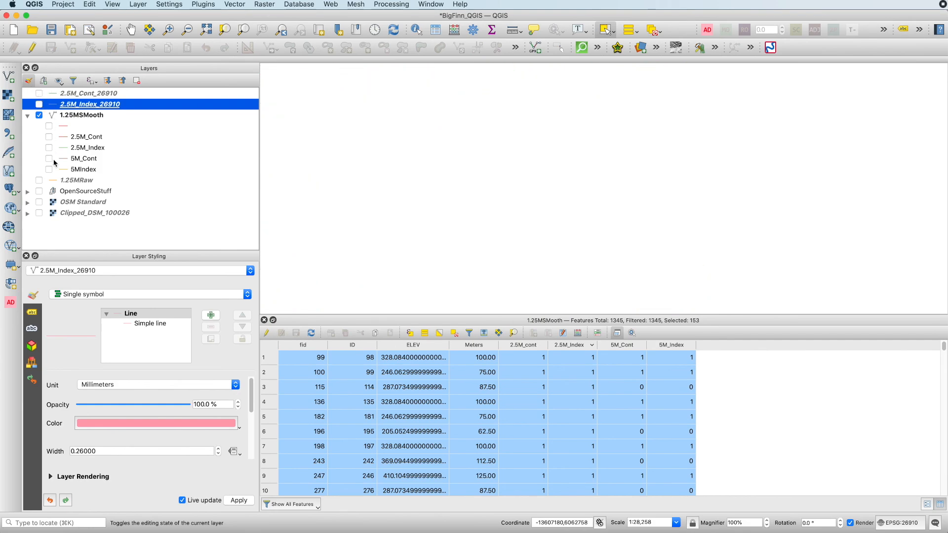
pyautogui.click(49, 158)
pyautogui.scroll(-1, 491, 145)
pyautogui.scroll(-2, 491, 144)
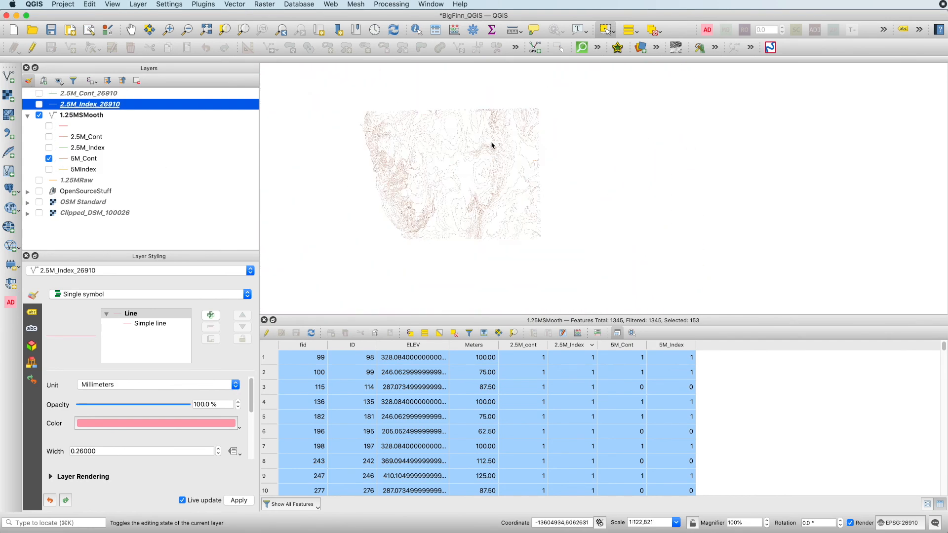
# Step: Clear the previous selection and select all the displayed 5M_Cont contours of 1.25MSMooth
pyautogui.click(652, 31)
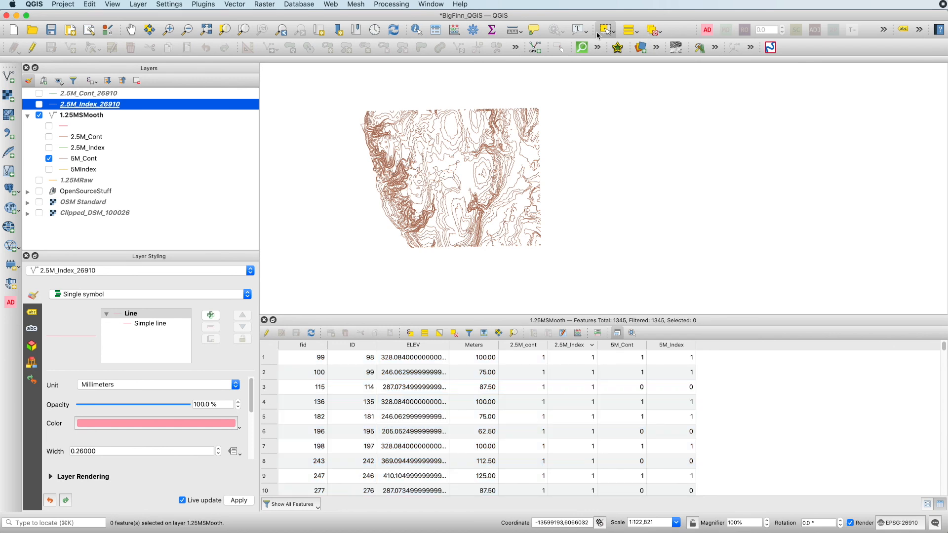
pyautogui.moveTo(359, 74); pyautogui.dragTo(636, 282)
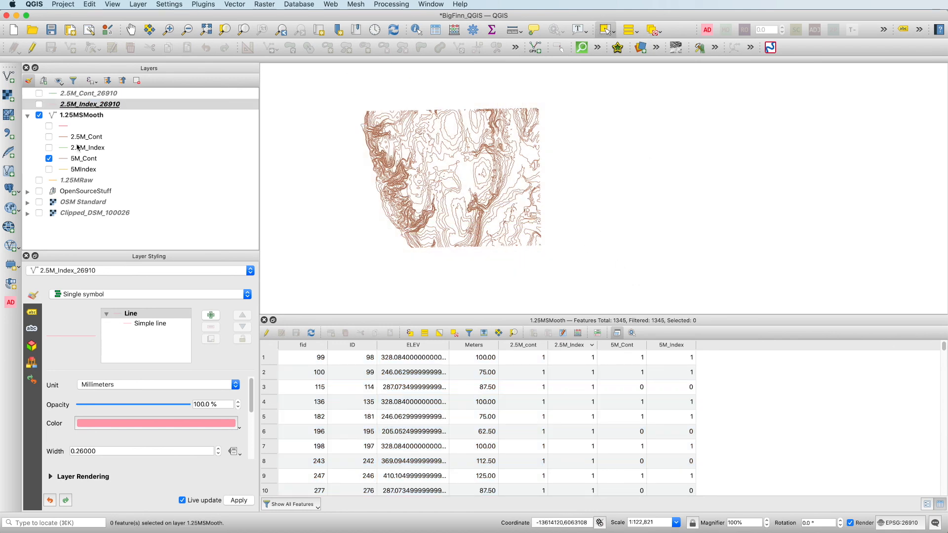
pyautogui.click(79, 115)
pyautogui.moveTo(314, 83); pyautogui.dragTo(707, 296)
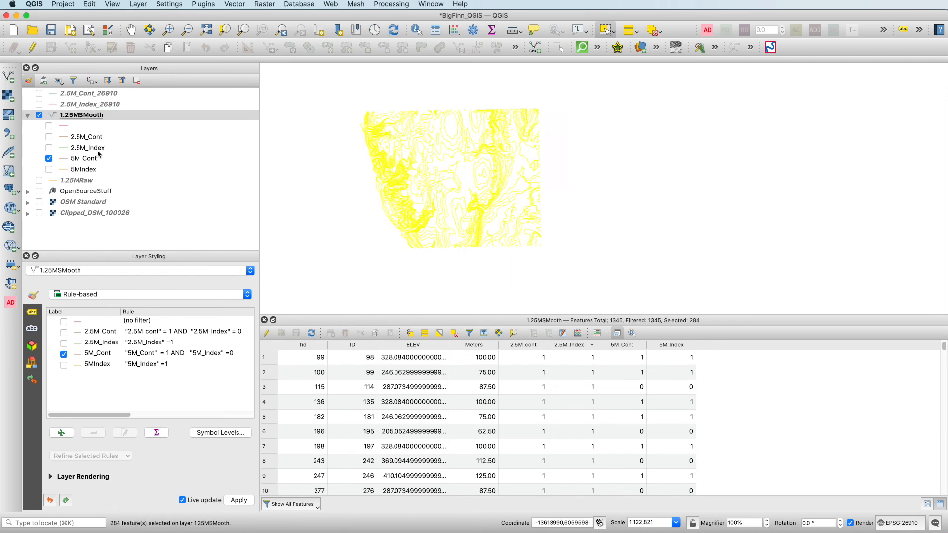
# Step: Export the selected 5 m contours as an ESRI Shapefile named 5M_Cont_26910 in the Contours folder
pyautogui.rightClick(76, 115)
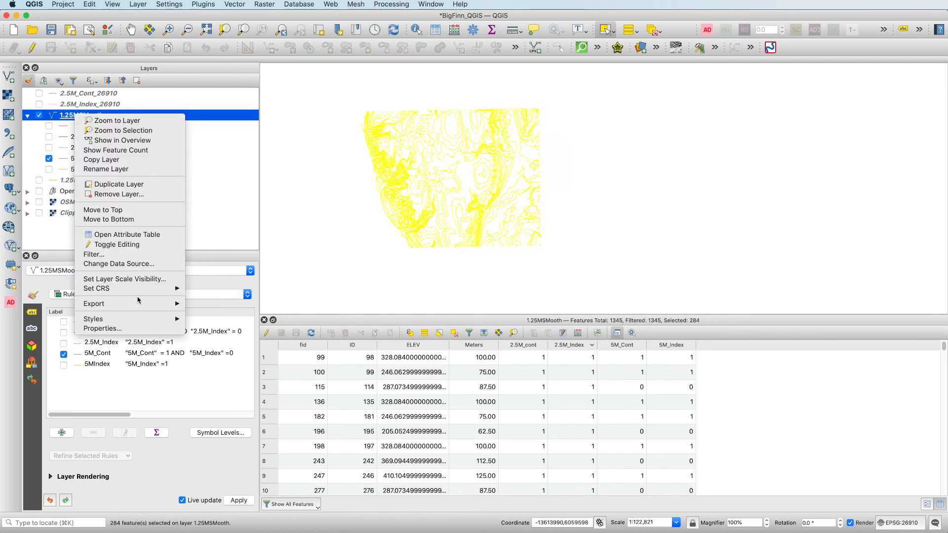
pyautogui.moveTo(150, 303)
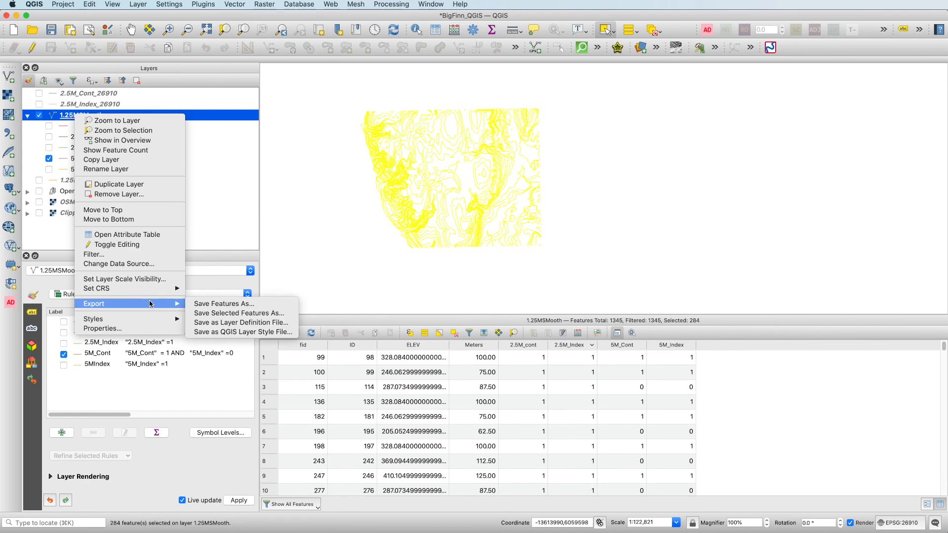
pyautogui.click(218, 313)
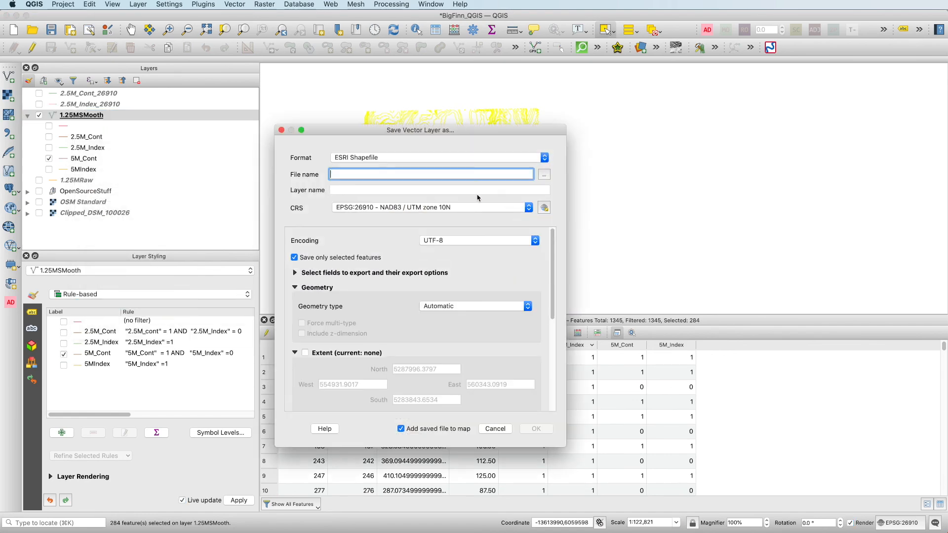
pyautogui.click(544, 174)
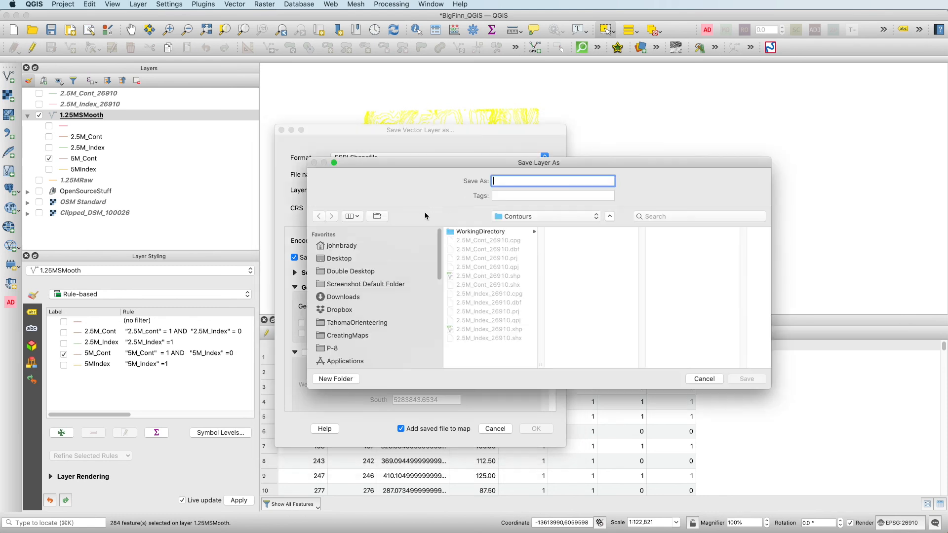
pyautogui.write('5M_Cont_26910')
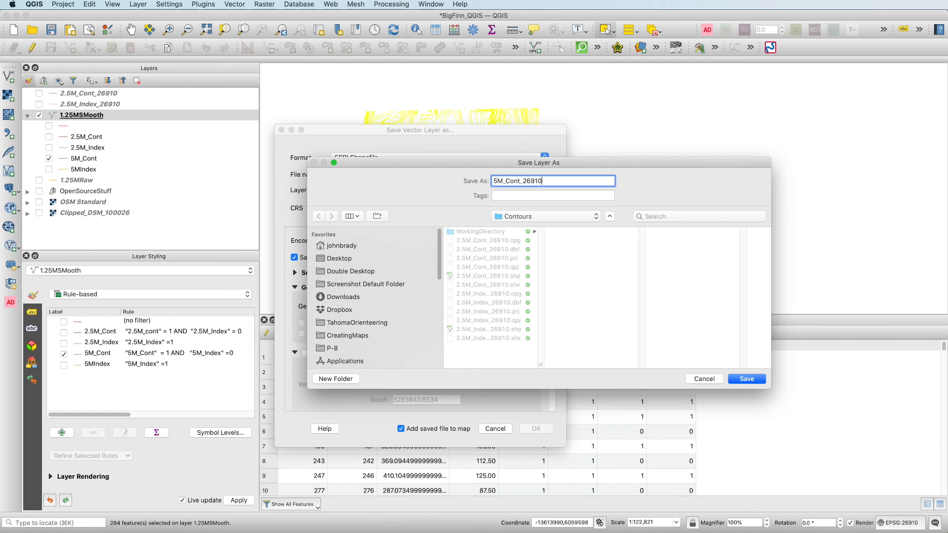
pyautogui.click(745, 378)
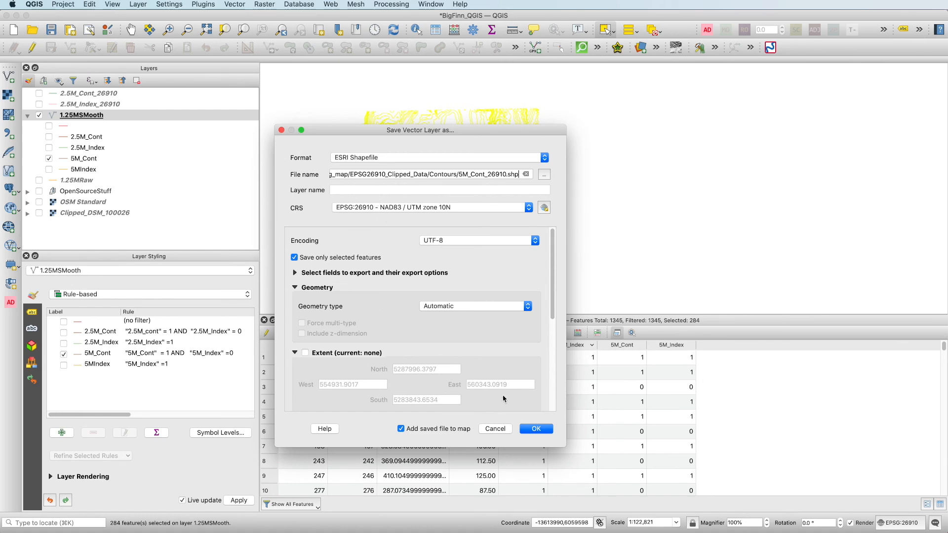
pyautogui.click(535, 428)
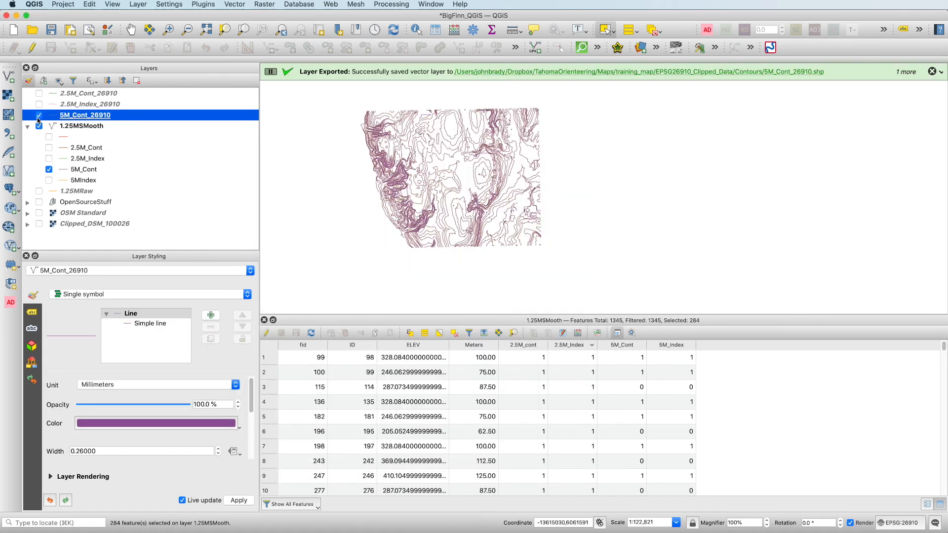
# Step: Show only the 5MIndex contours of 1.25MSMooth and replace the current selection with all of them
pyautogui.click(38, 116)
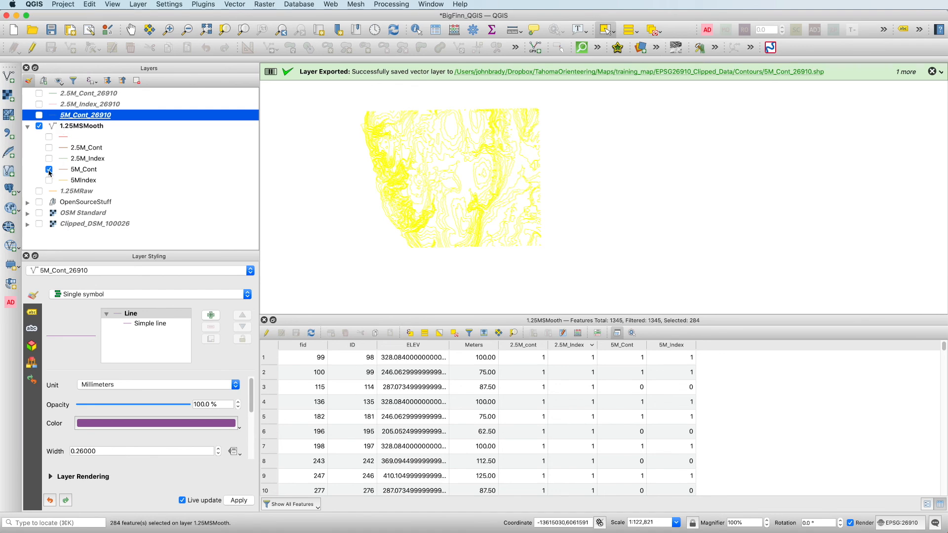
pyautogui.click(78, 171)
pyautogui.click(49, 170)
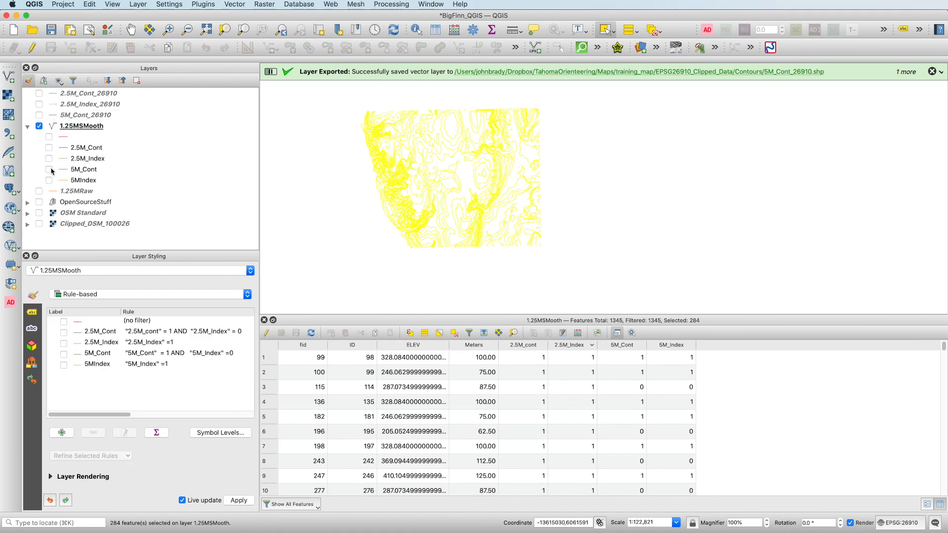
pyautogui.click(49, 180)
pyautogui.click(87, 127)
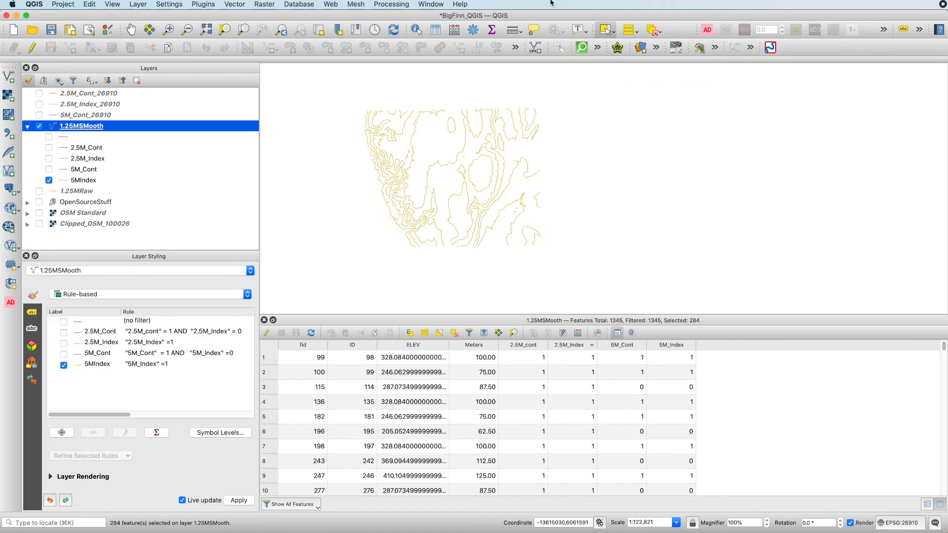
pyautogui.click(653, 30)
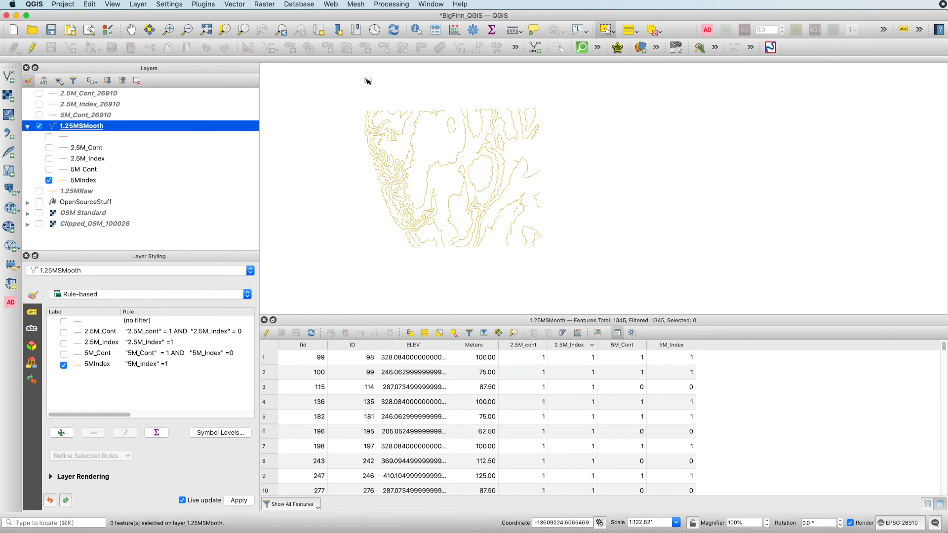
pyautogui.moveTo(332, 84); pyautogui.dragTo(544, 251)
# Step: Export the selected 5 m index contours as an ESRI Shapefile named 5M_Index_26910 in the Contours folder
pyautogui.rightClick(81, 127)
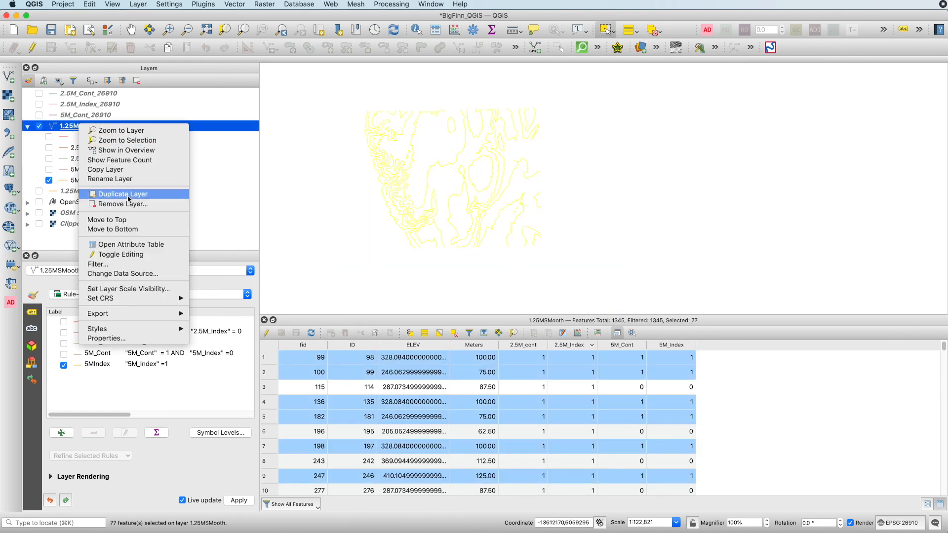
pyautogui.moveTo(148, 313)
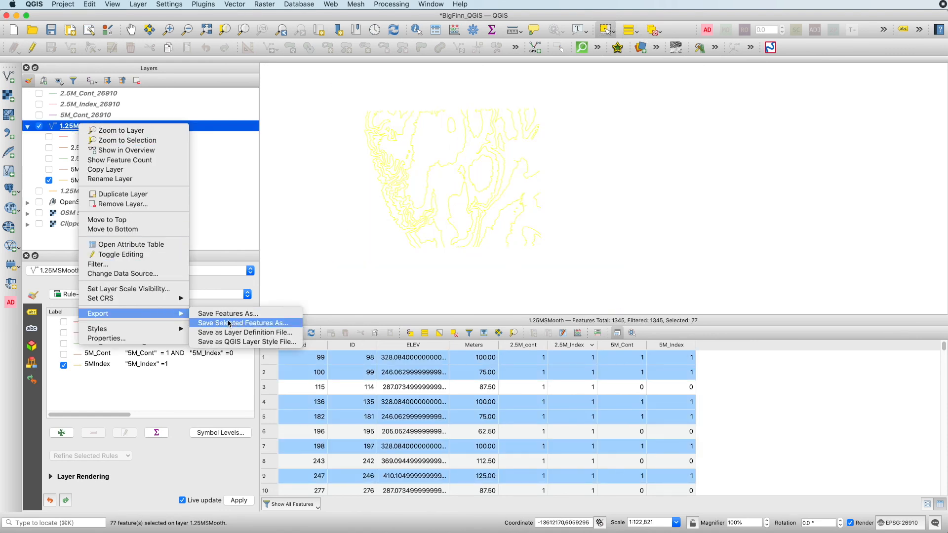
pyautogui.click(227, 323)
pyautogui.click(543, 174)
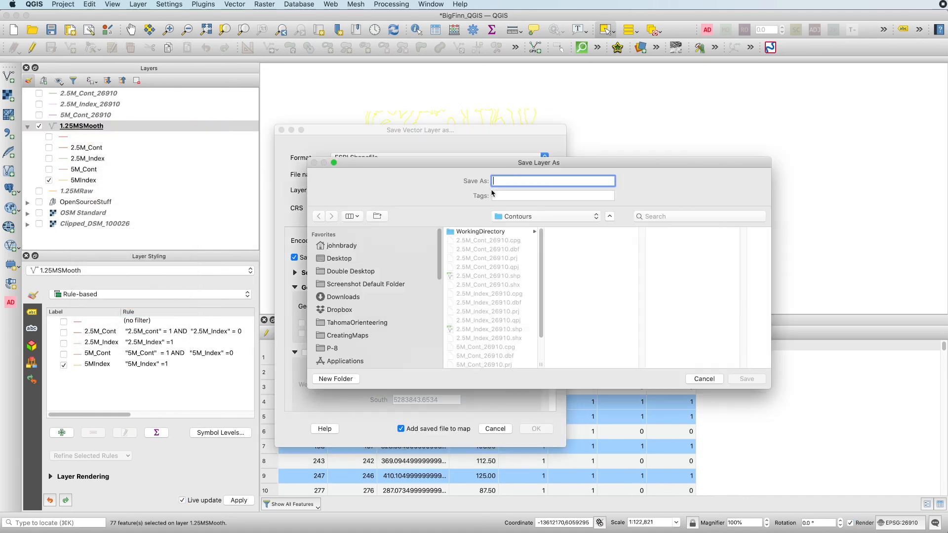
pyautogui.write('5M')
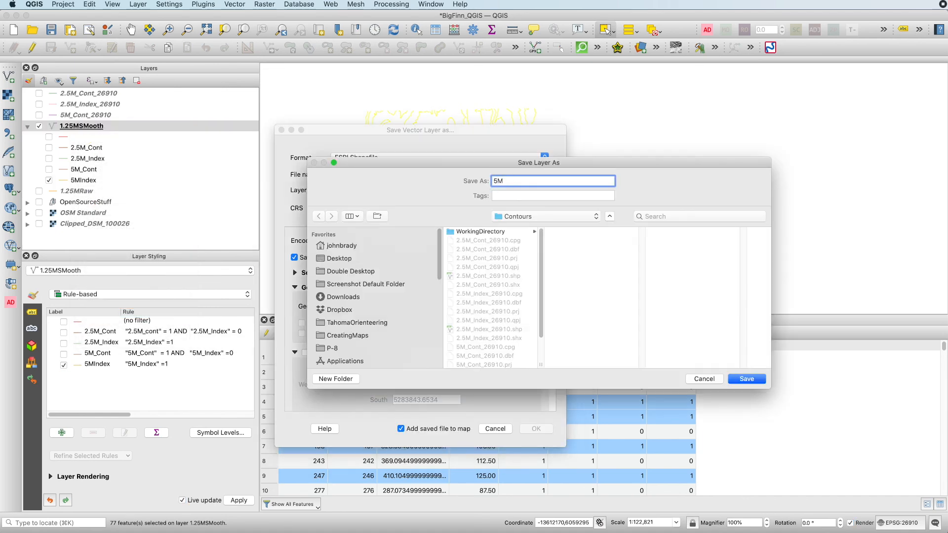
pyautogui.write('_Index_2')
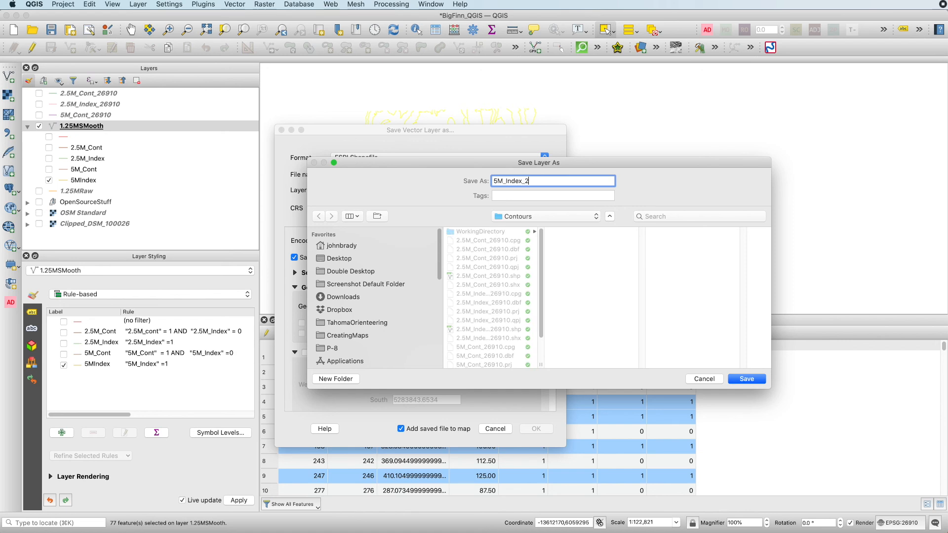
pyautogui.write('6910')
pyautogui.click(745, 383)
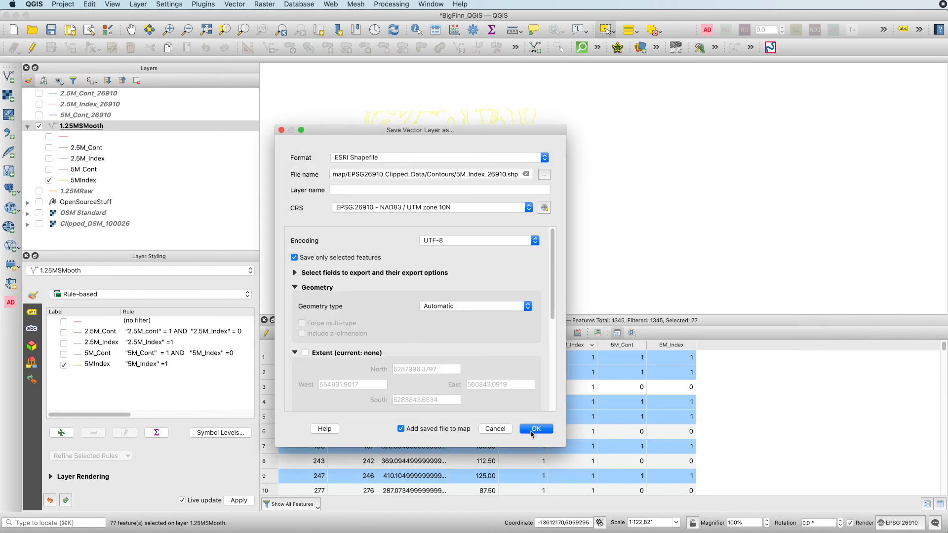
pyautogui.click(534, 429)
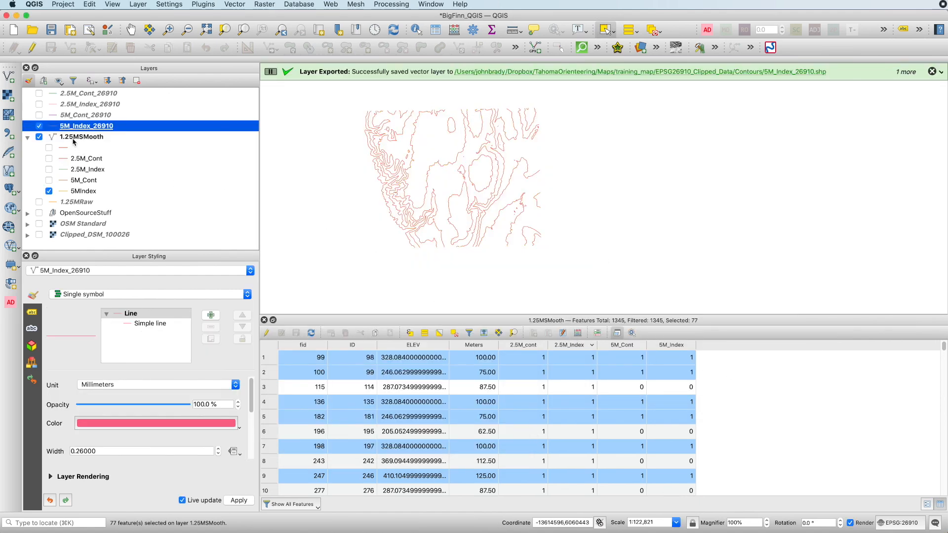
# Step: Hide the 5MIndex rule of 1.25MSMooth and show all four exported 2.5M and 5M contour and index layers together
pyautogui.click(39, 127)
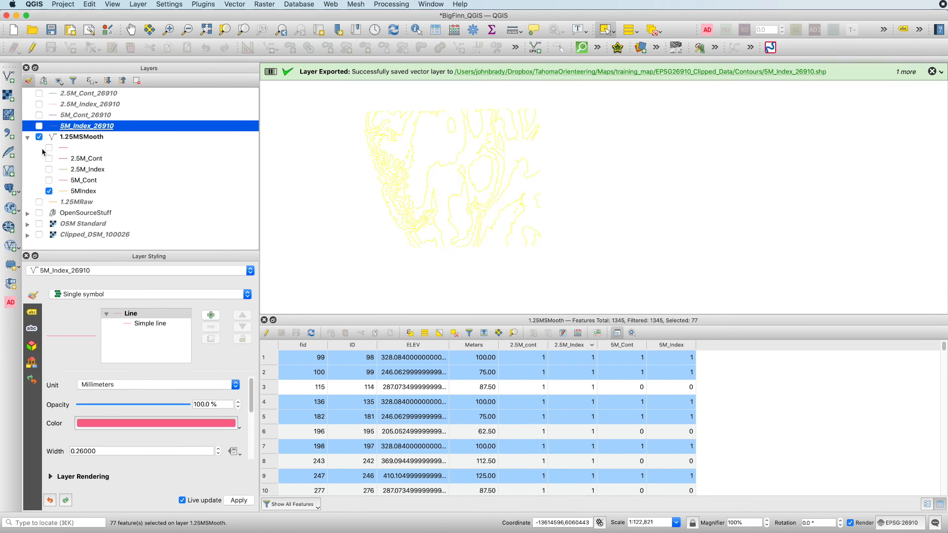
pyautogui.click(48, 191)
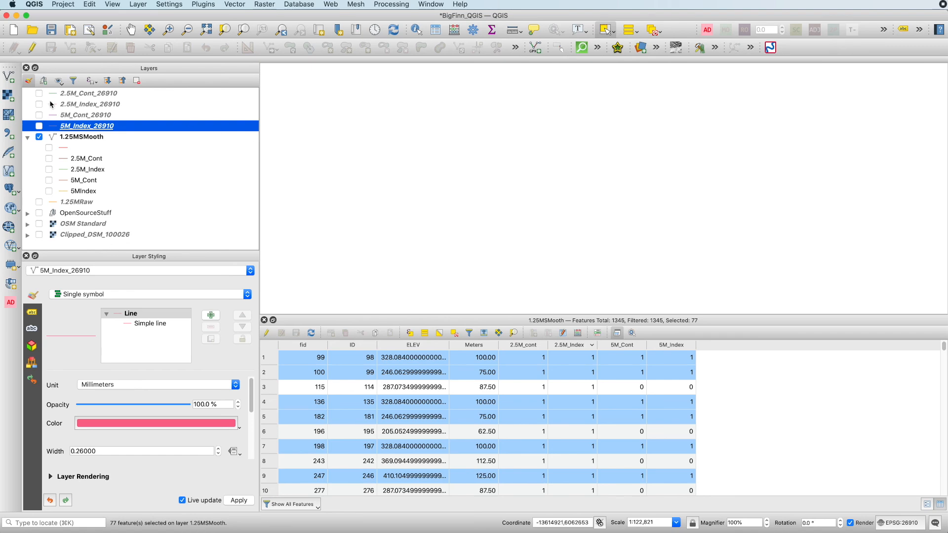
pyautogui.click(39, 94)
pyautogui.click(39, 105)
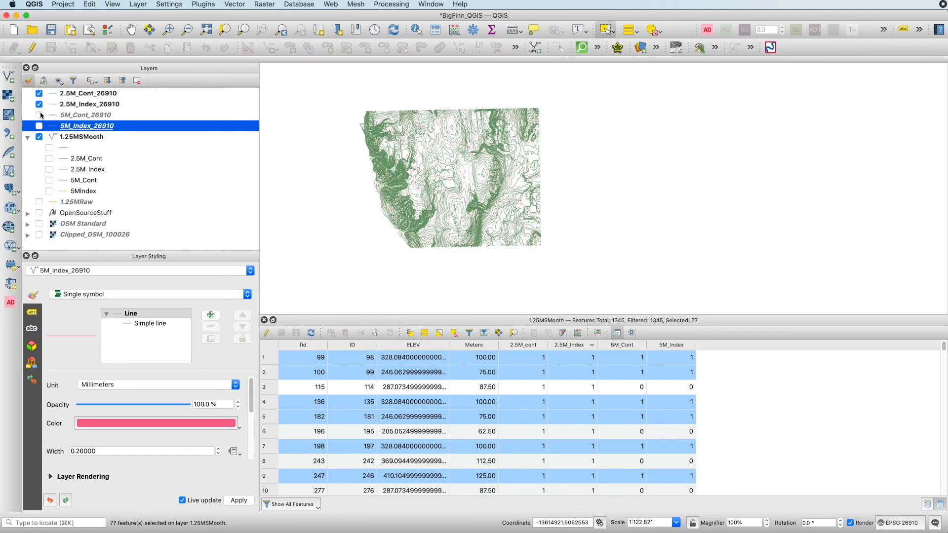
pyautogui.click(39, 115)
pyautogui.click(39, 126)
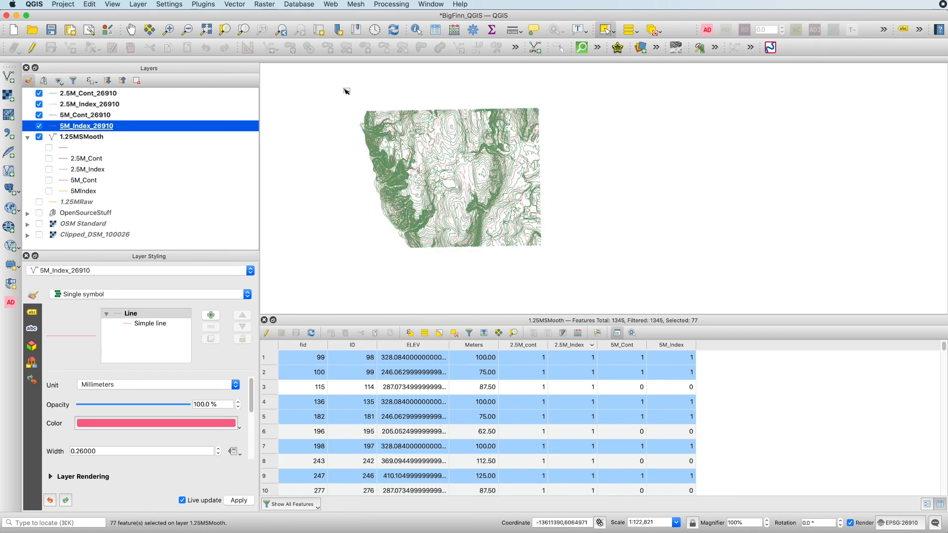
pyautogui.scroll(5, 393, 124)
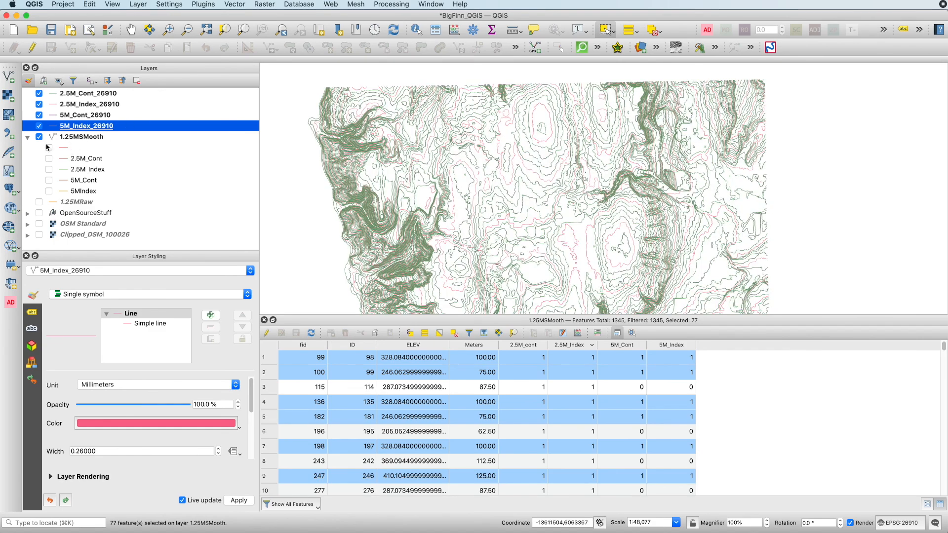
# Step: Show the unnamed no-filter rule of 1.25MSMooth with the exported layers and inspect the full contour set at several scales
pyautogui.click(49, 147)
pyautogui.scroll(2, 666, 177)
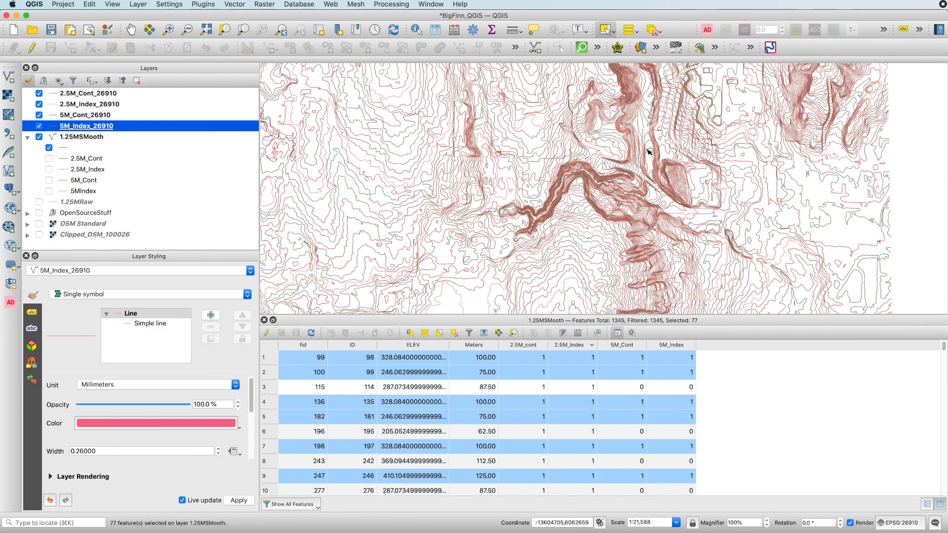
pyautogui.scroll(1, 654, 150)
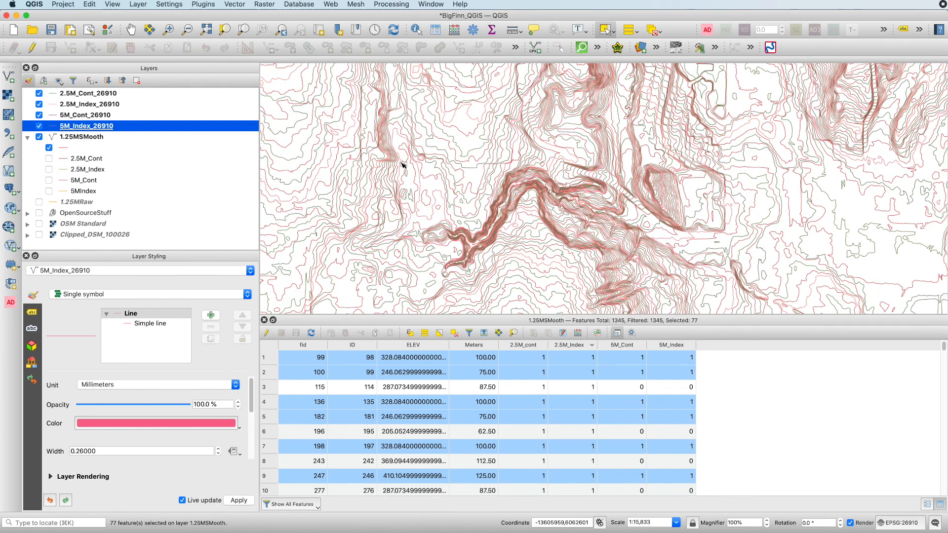
pyautogui.scroll(-1, 402, 164)
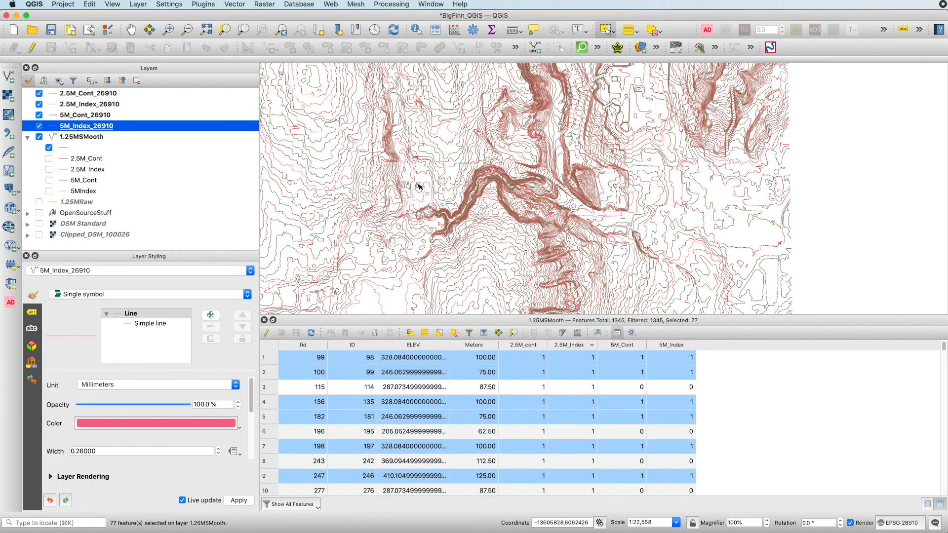
pyautogui.scroll(-1, 493, 165)
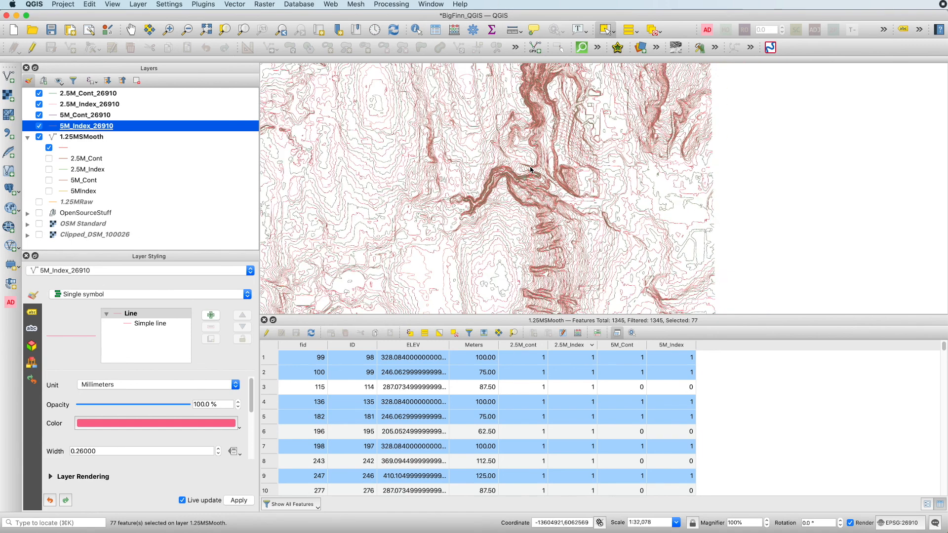